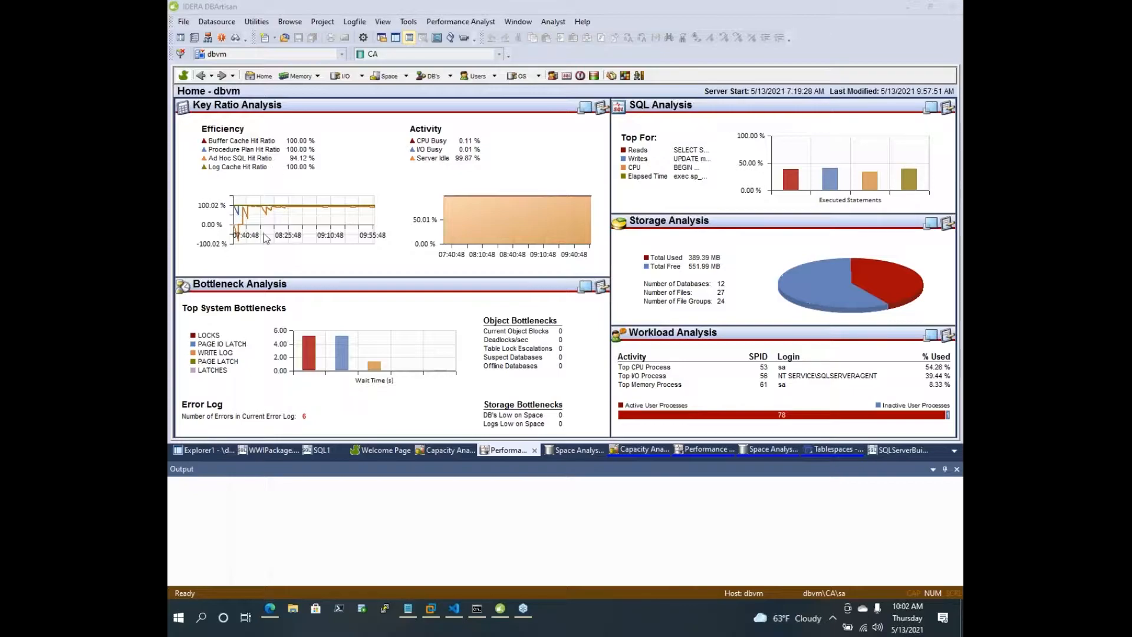
Open the datasource explorer and look through the registered server groups, collapsing DB2 Servers and expanding MS Azure SQL Database Servers
click(206, 451)
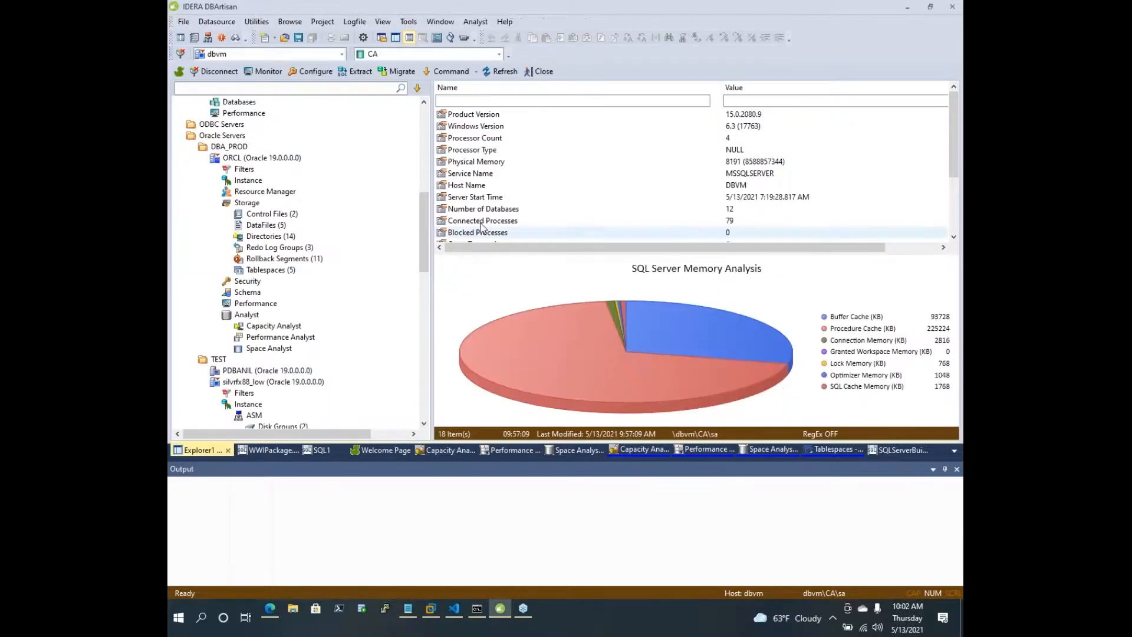
drag(424, 244, 473, 156)
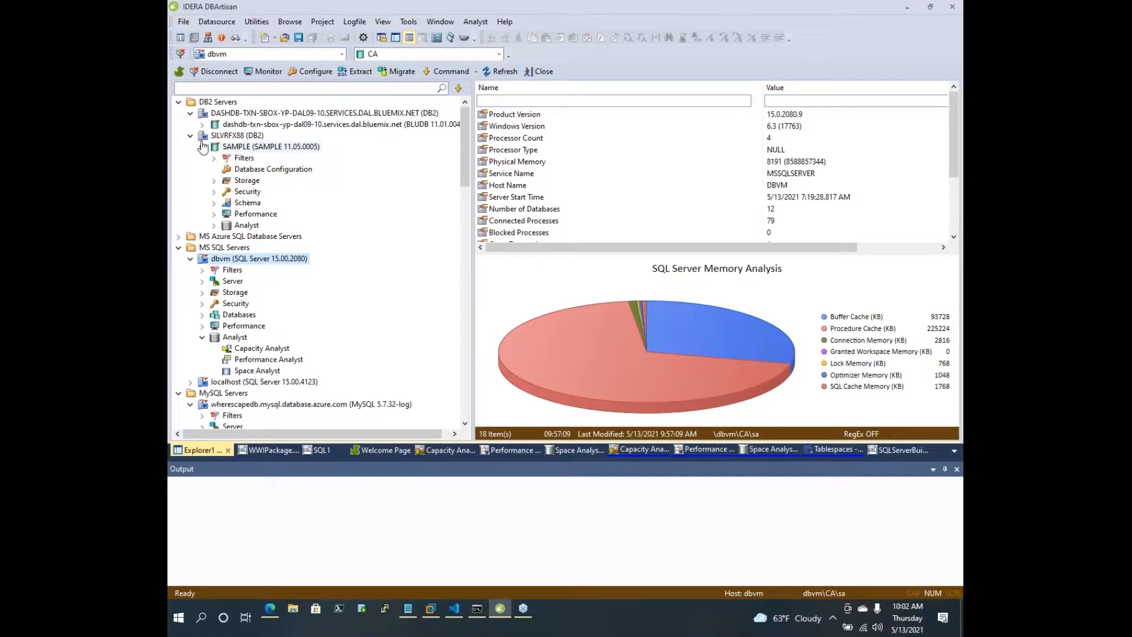
click(178, 104)
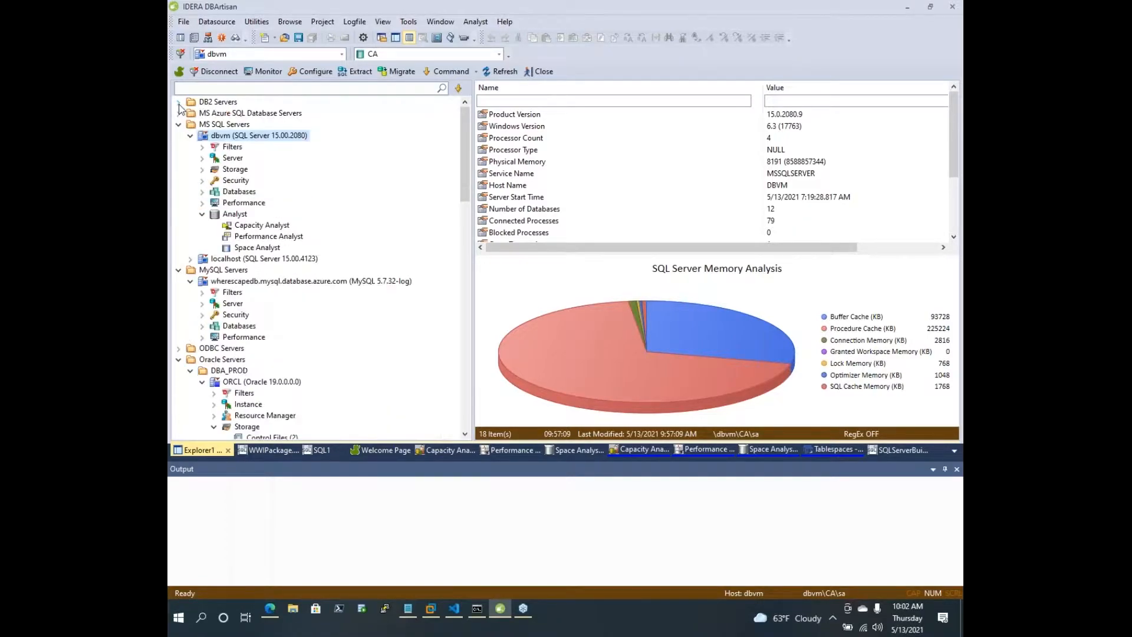
click(178, 113)
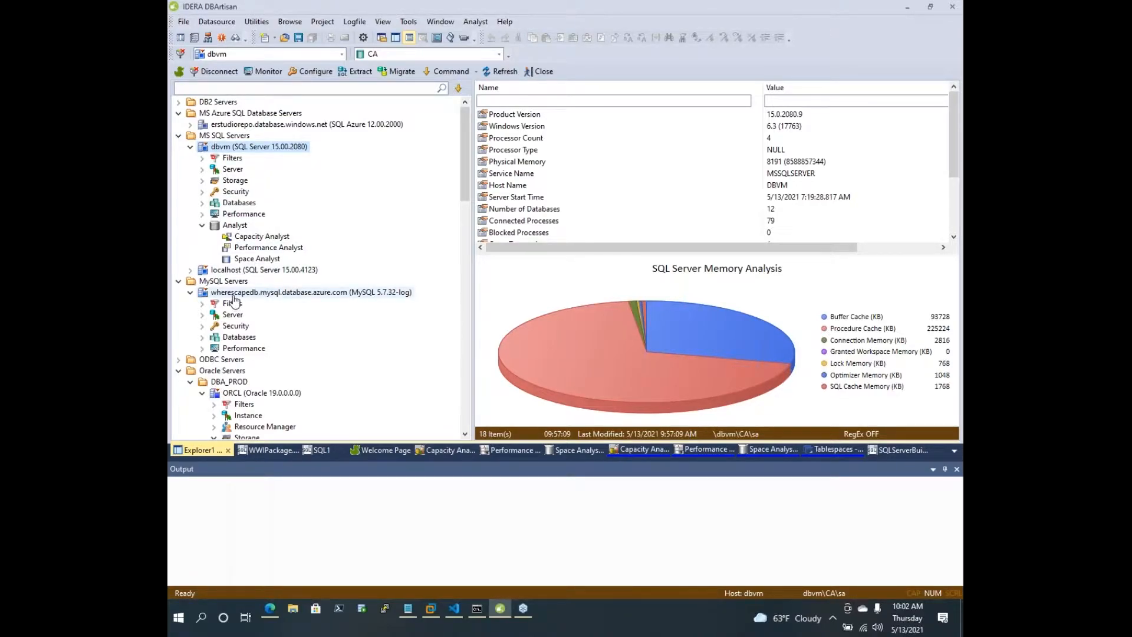
scroll(234, 303, down, 4)
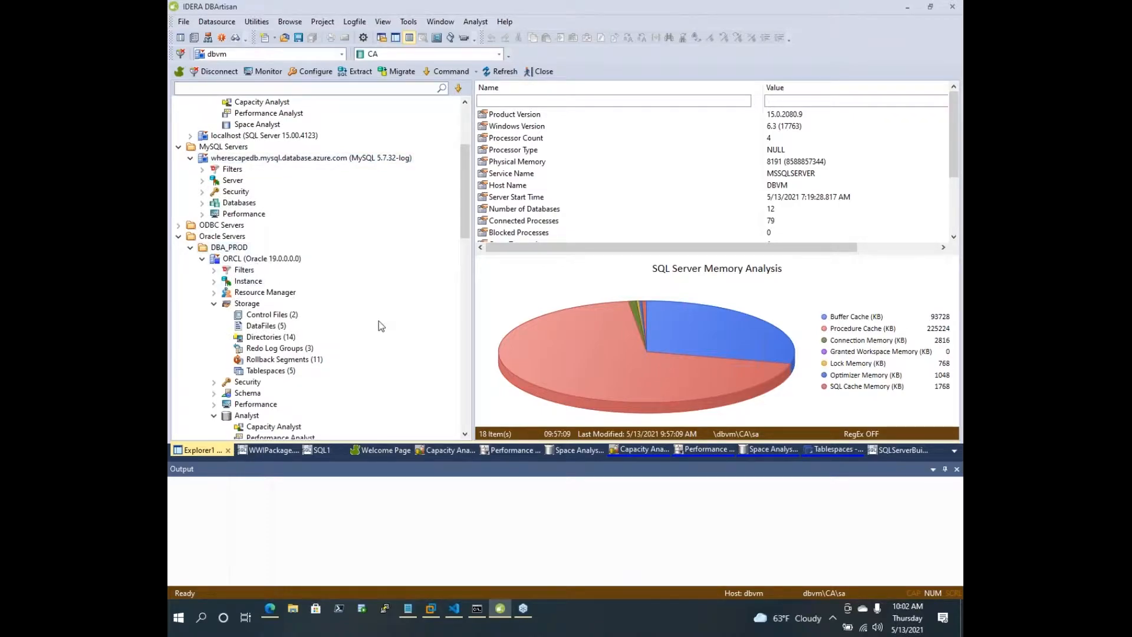
scroll(379, 323, down, 5)
scroll(342, 344, down, 2)
scroll(343, 344, down, 6)
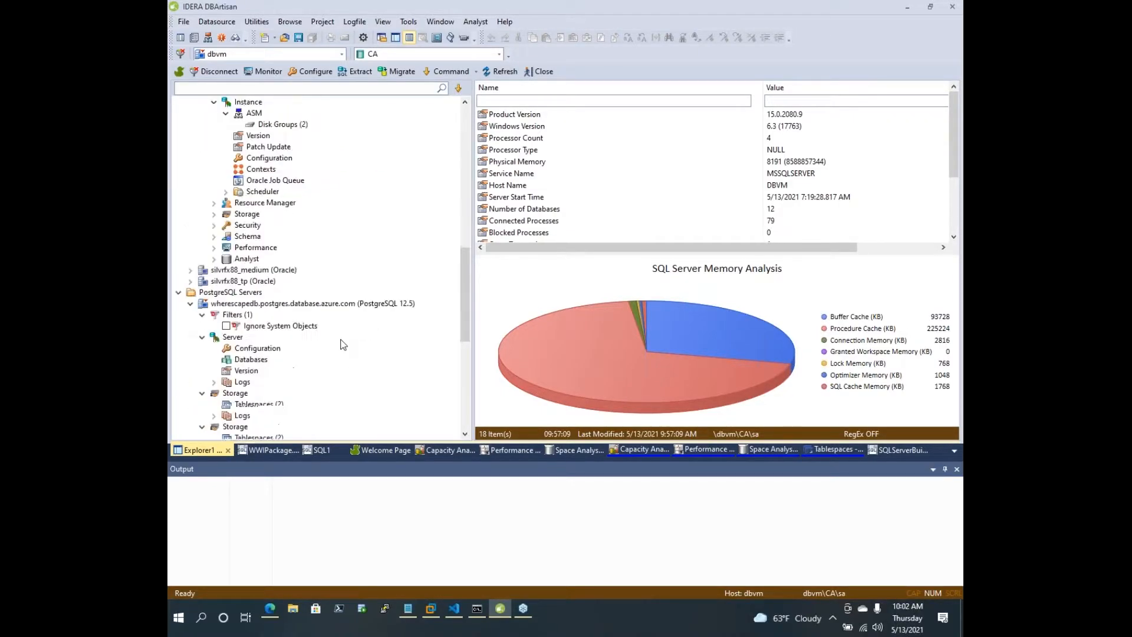
scroll(308, 277, down, 7)
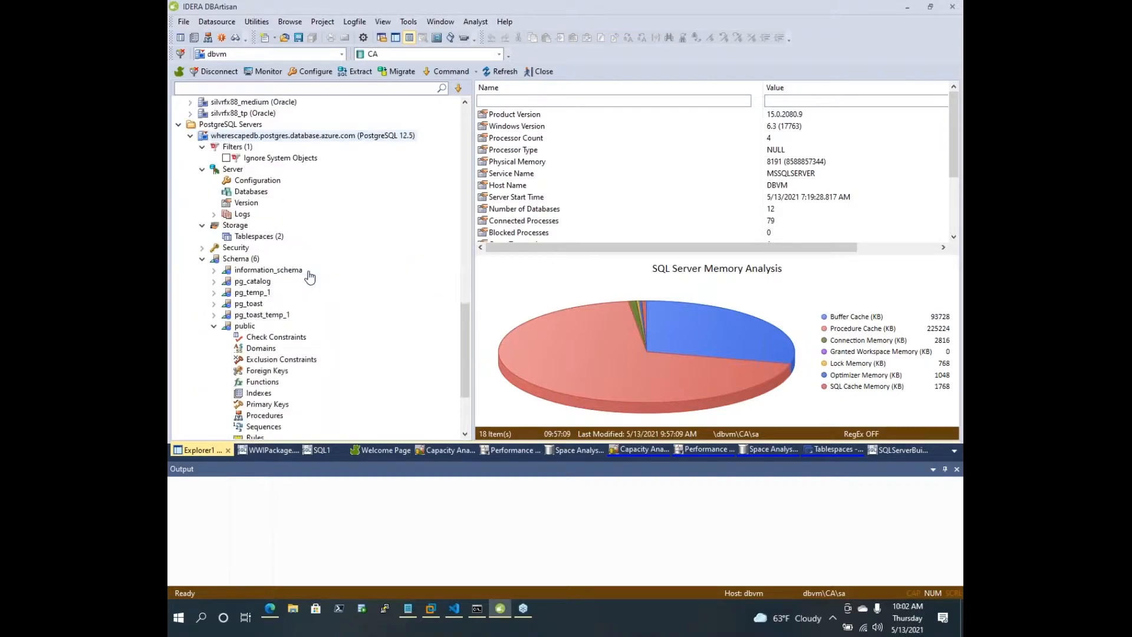
scroll(308, 277, up, 16)
scroll(318, 268, up, 10)
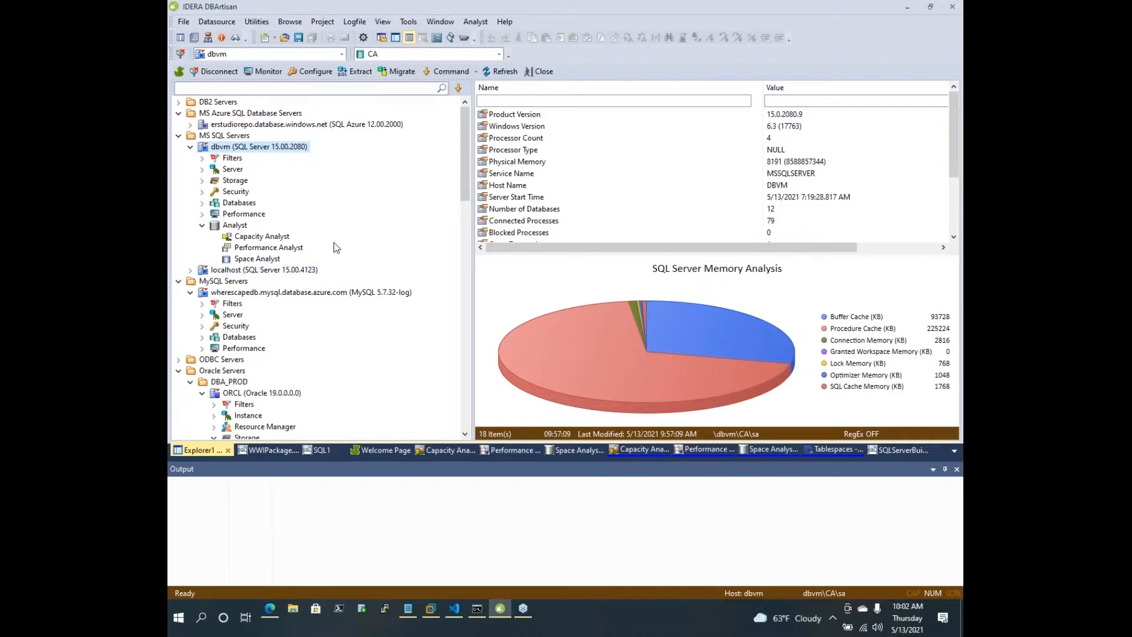
Expand the DB2 Servers group again and review the dbvm server properties and the datasource tree
click(178, 102)
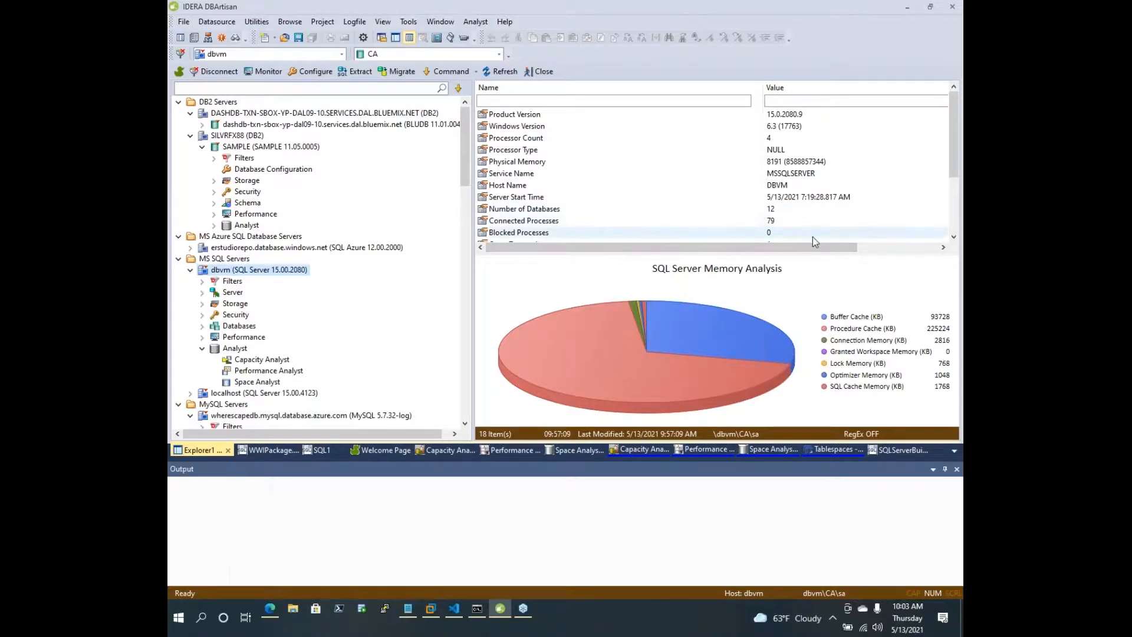
mouse_move(856, 247)
mouse_down()
mouse_move(908, 247)
mouse_move(856, 247)
mouse_up()
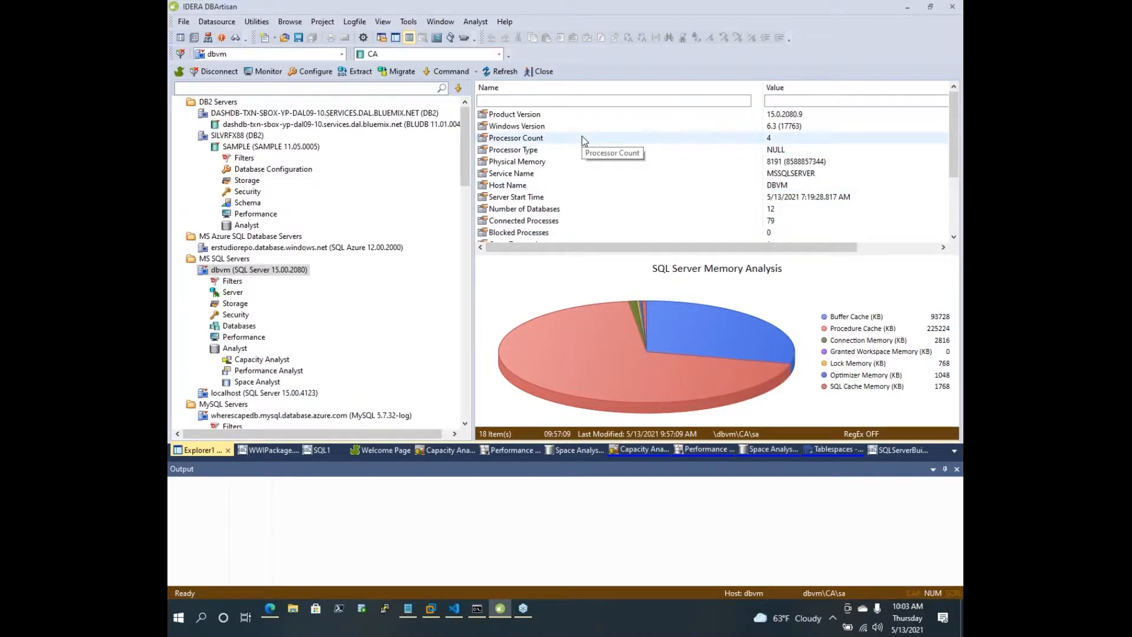
scroll(584, 140, down, 3)
scroll(584, 140, up, 3)
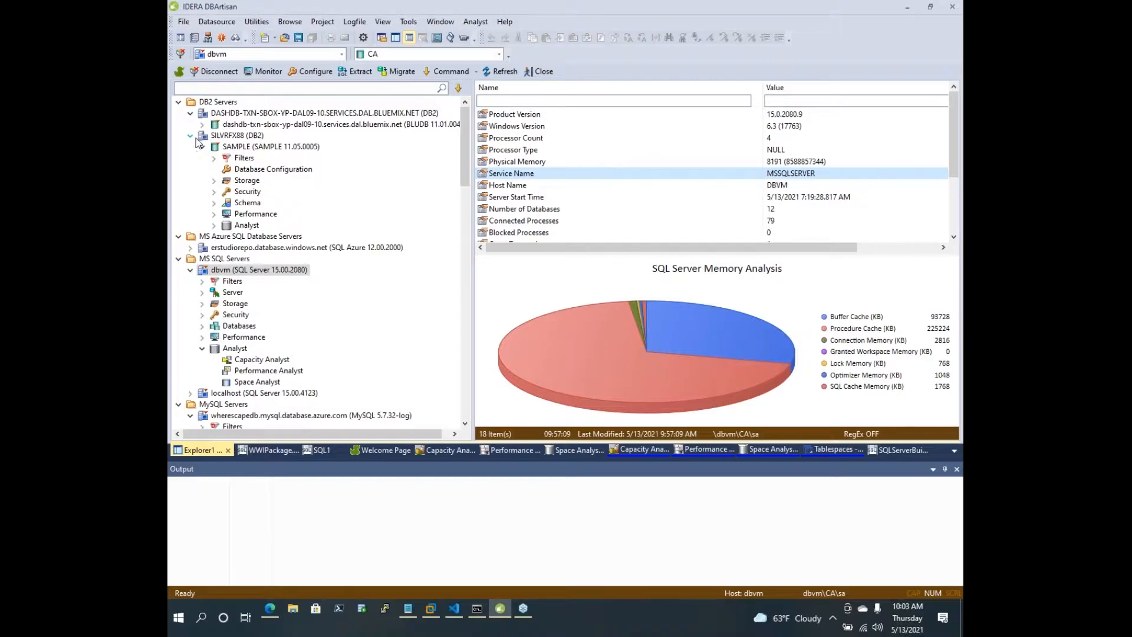
scroll(344, 234, down, 6)
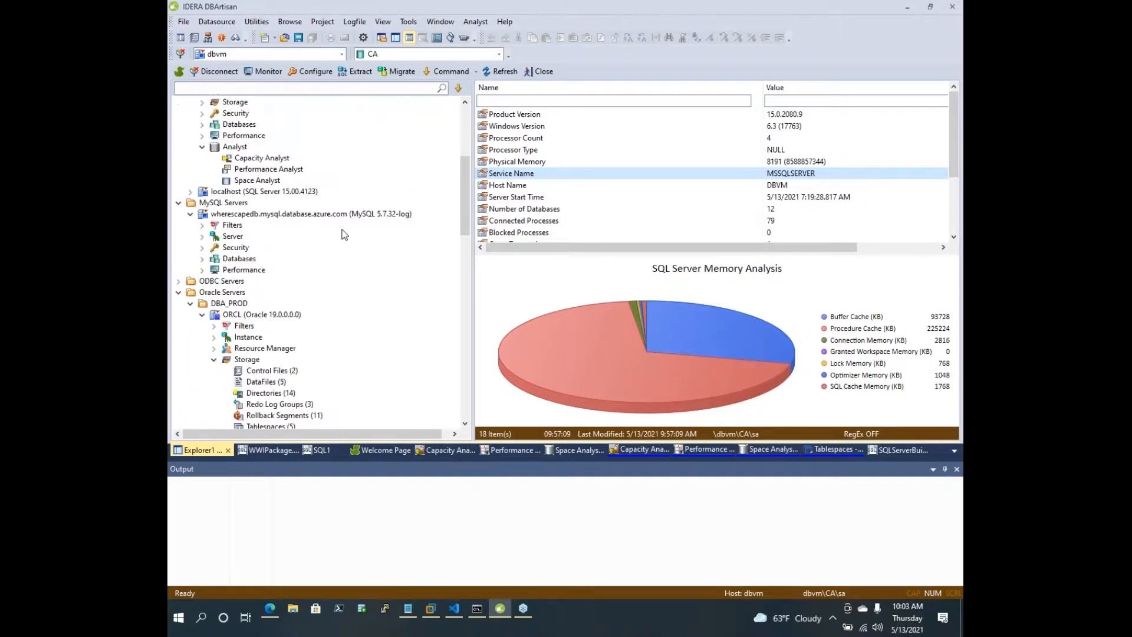
scroll(345, 234, up, 6)
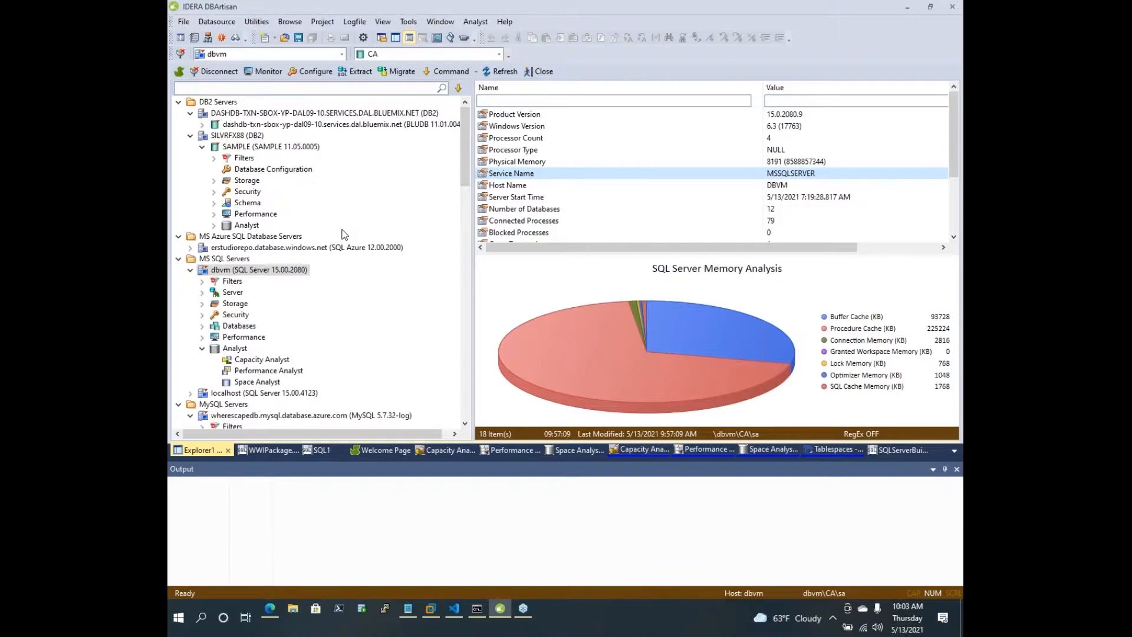
Disconnect from the localhost SQL Server datasource and unregister it
click(312, 394)
right_click(311, 394)
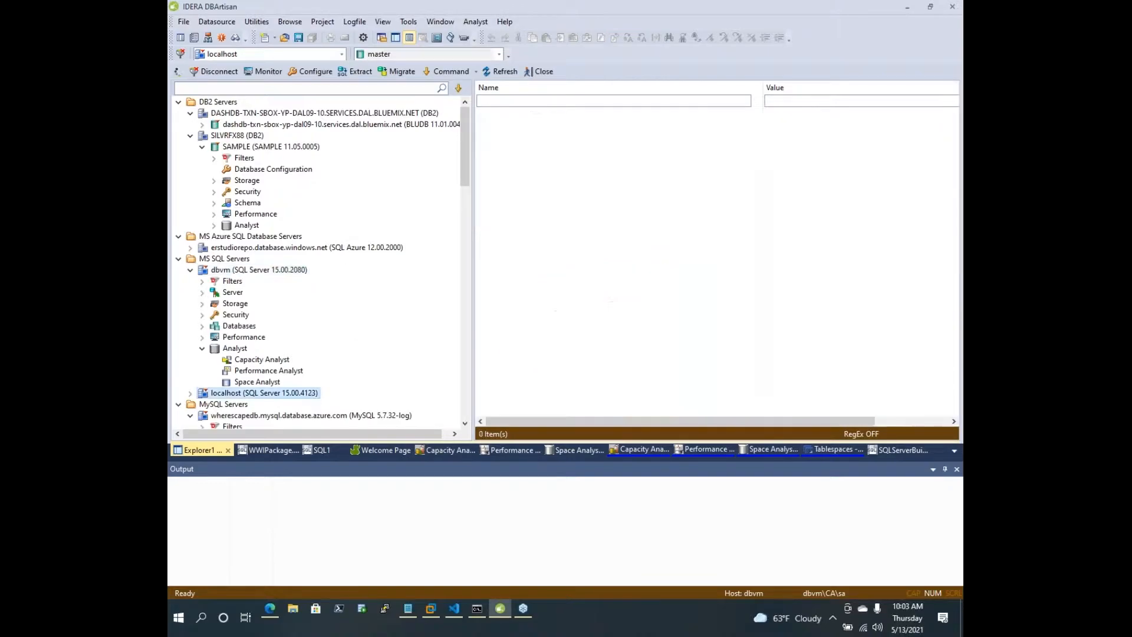
click(323, 398)
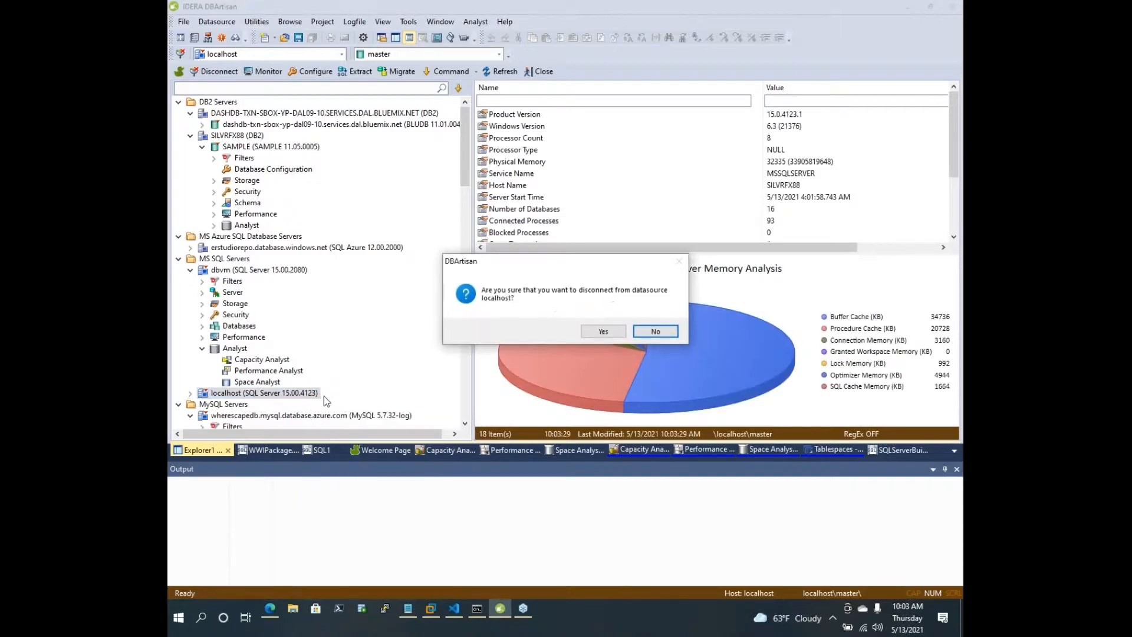
click(598, 333)
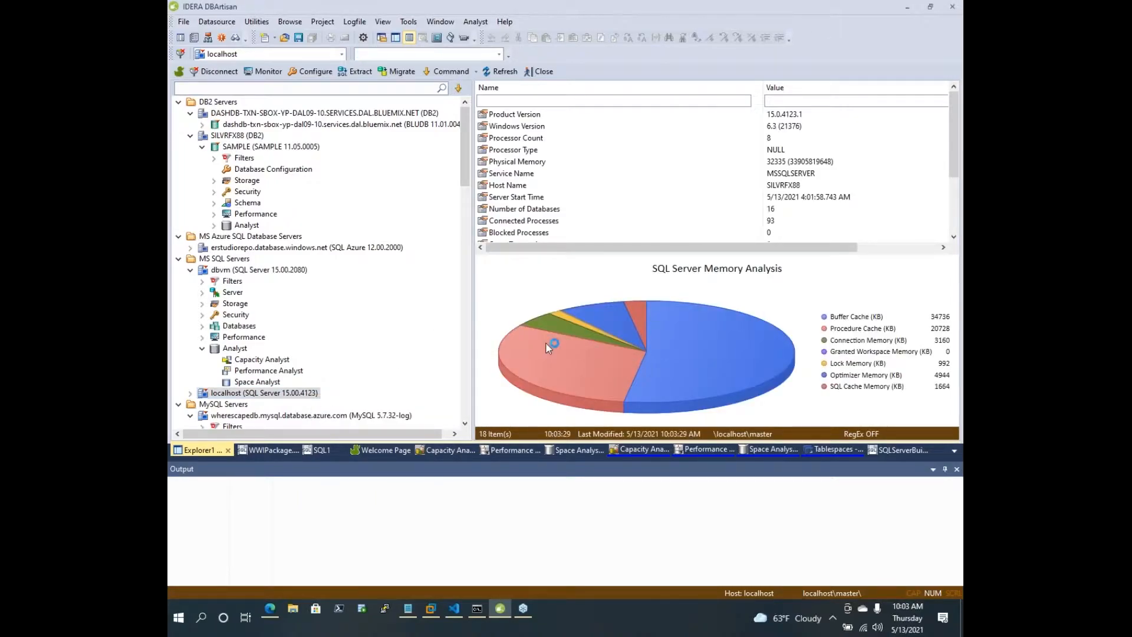
right_click(313, 395)
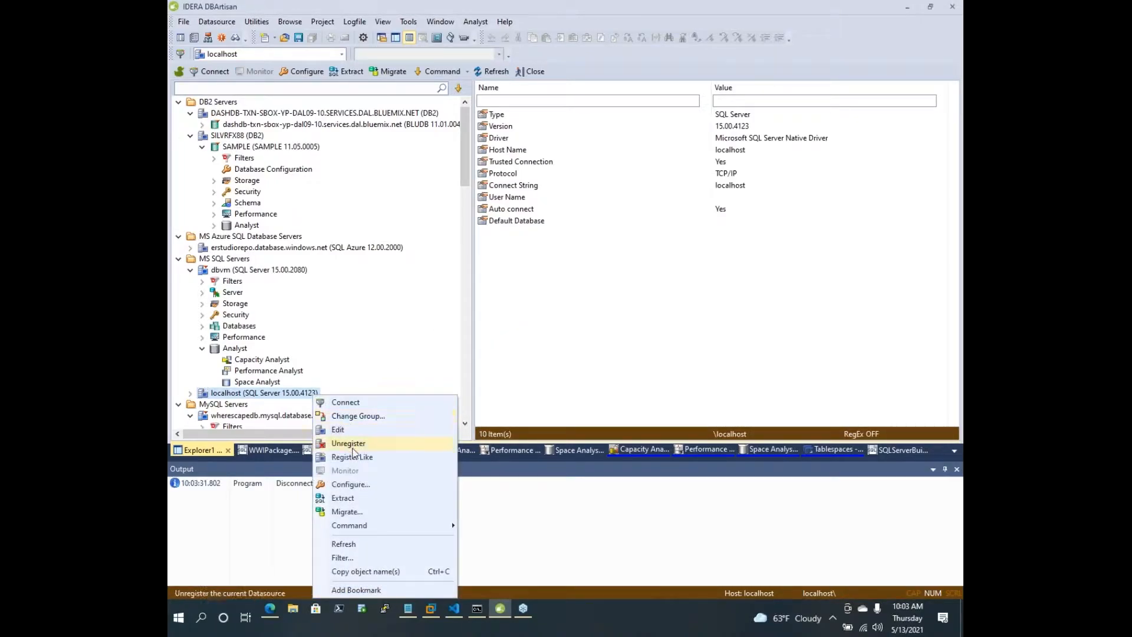
click(349, 444)
click(561, 334)
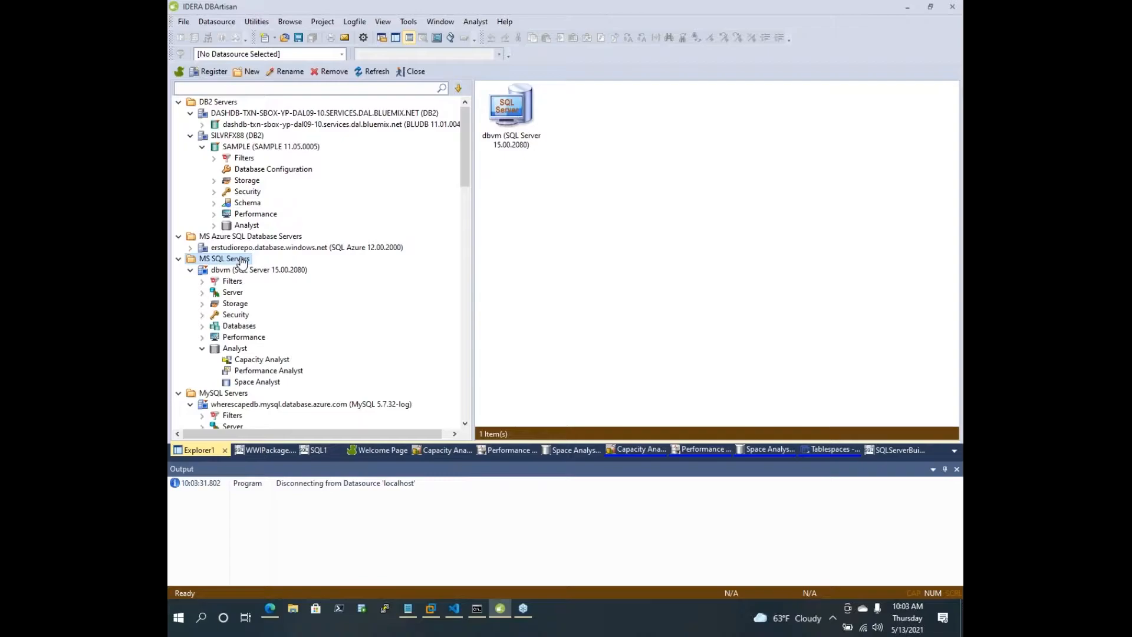
Start registering a Microsoft SQL Server datasource in the MS SQL Servers group with localhost as the host
click(213, 75)
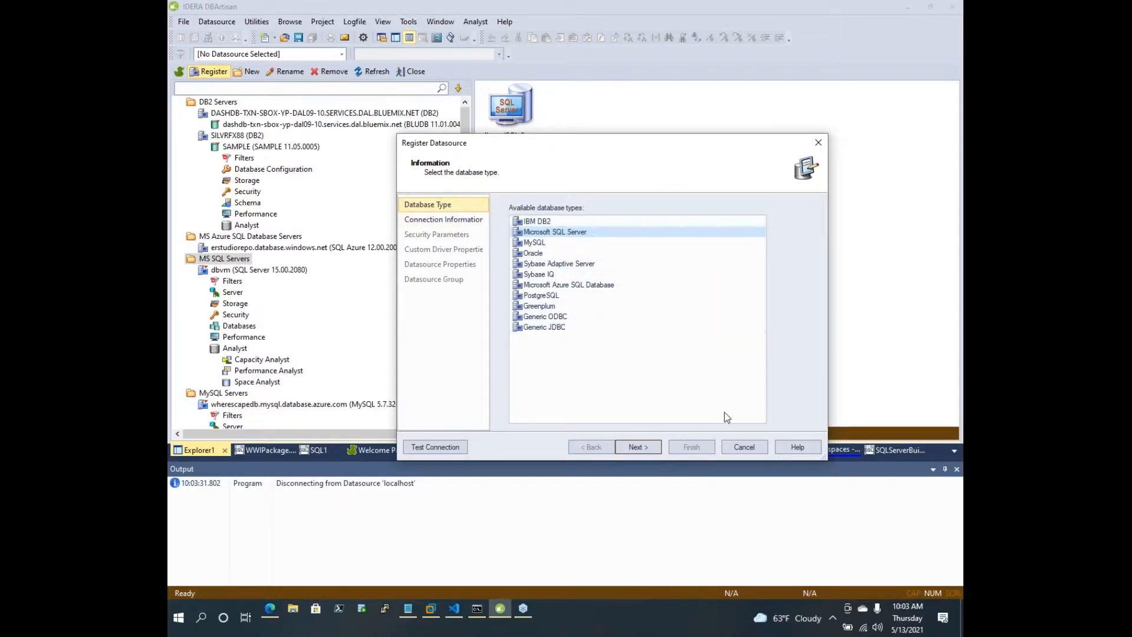
click(639, 448)
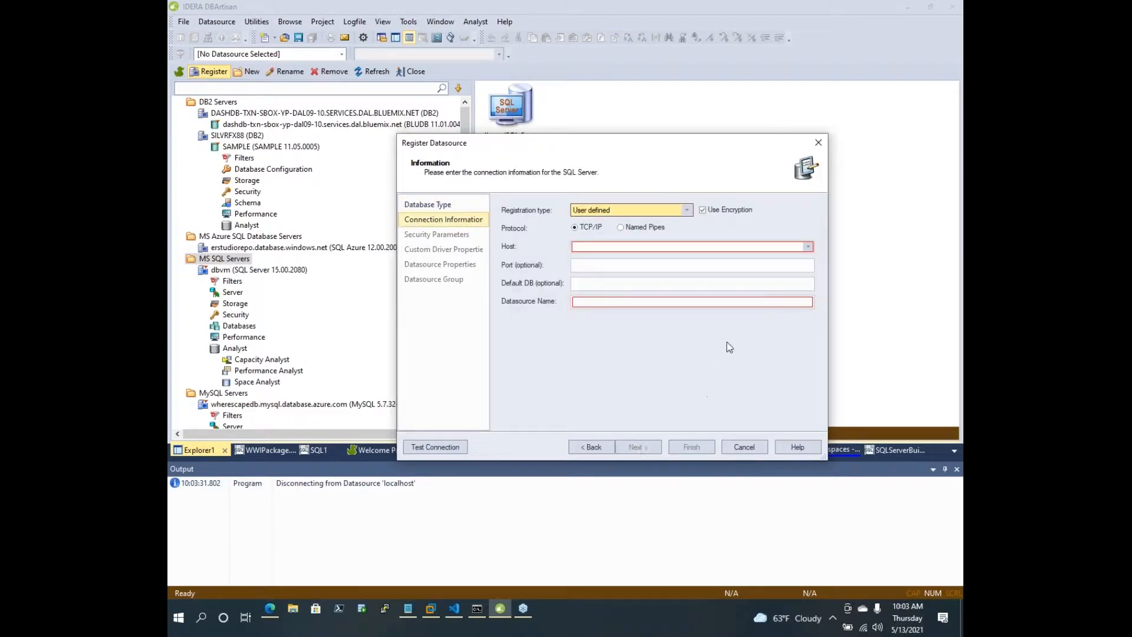
click(743, 249)
text(loc)
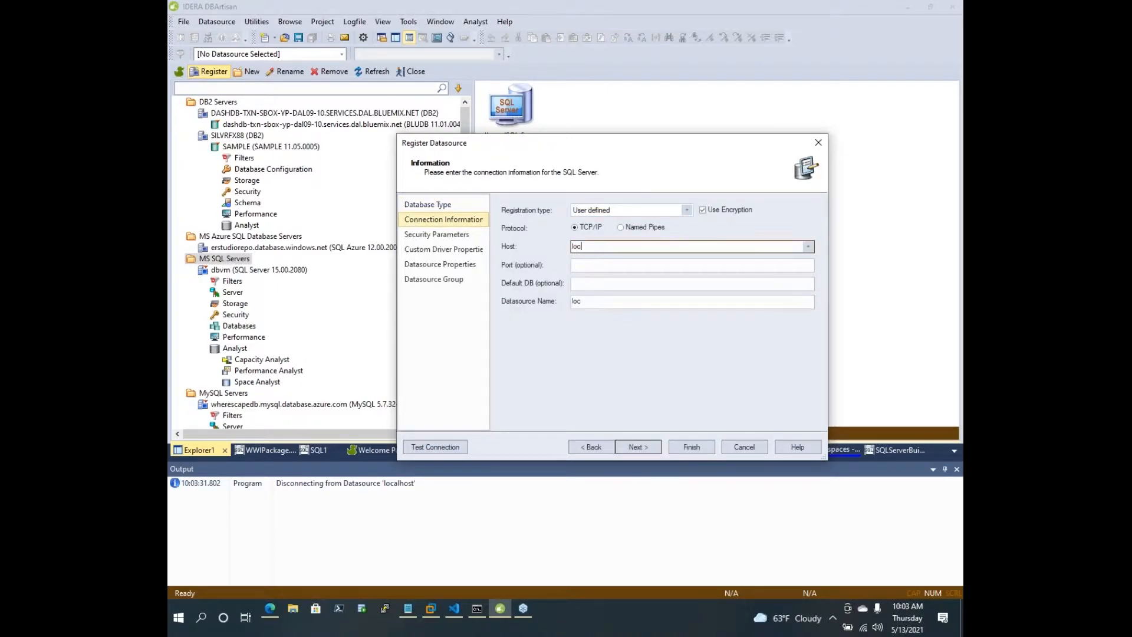
text(alhost)
click(638, 446)
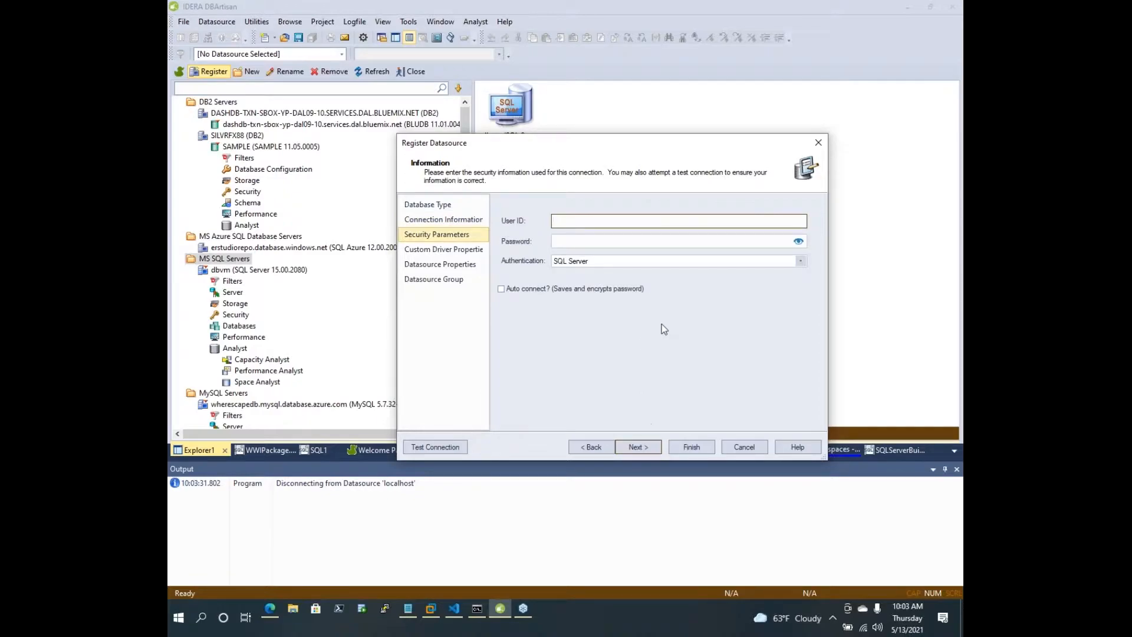
Set the datasource's authentication to Windows Integrated and test the connection
click(800, 261)
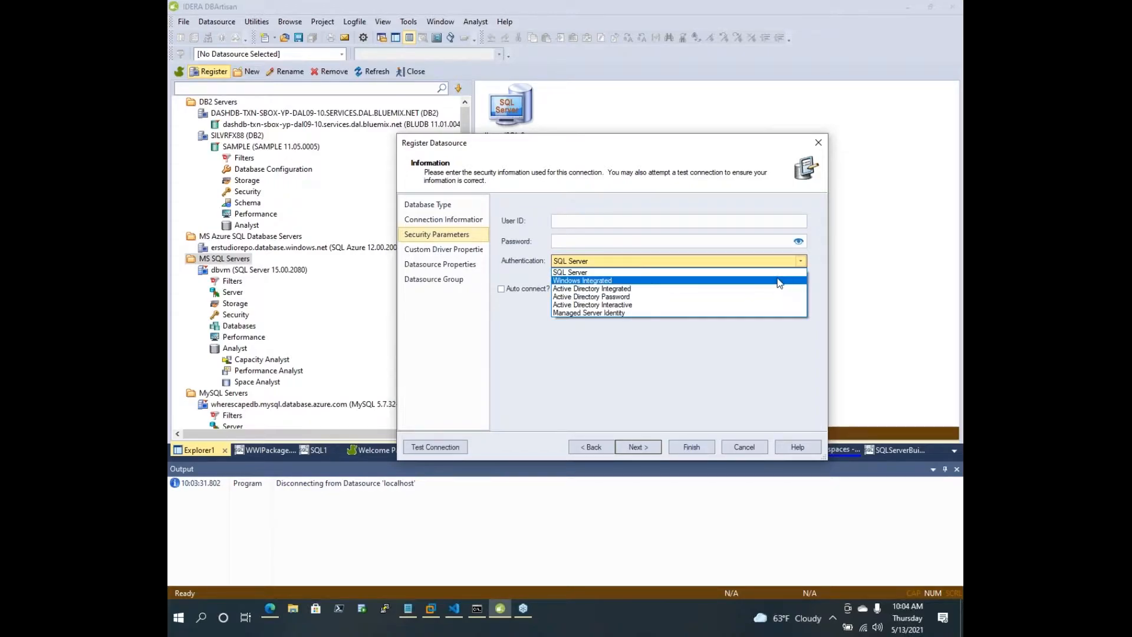
click(777, 280)
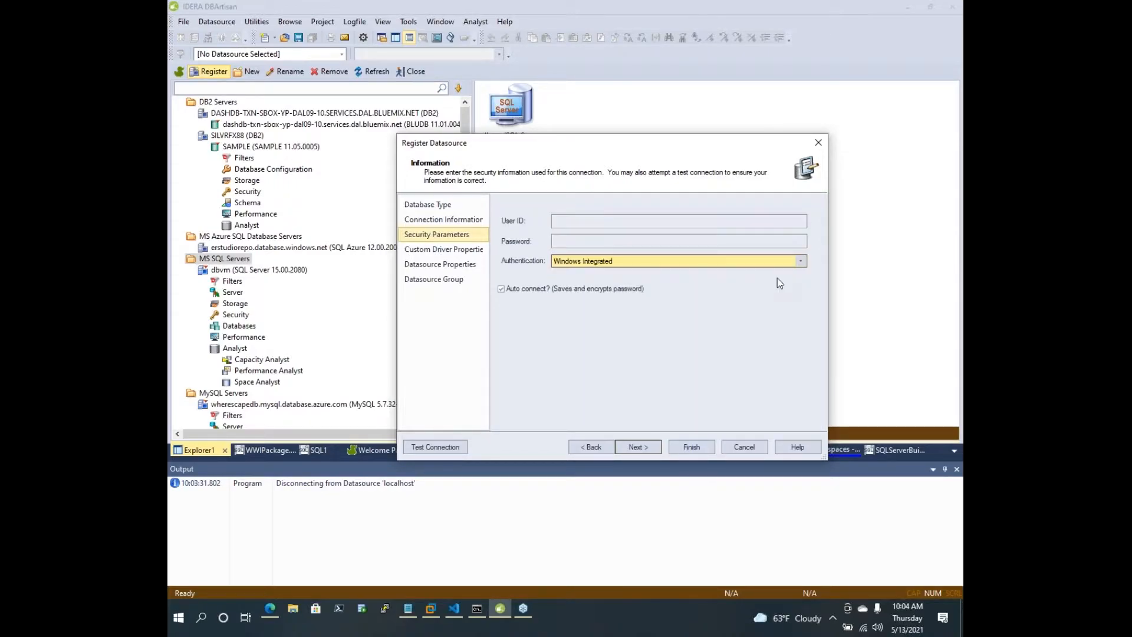
click(445, 449)
click(644, 332)
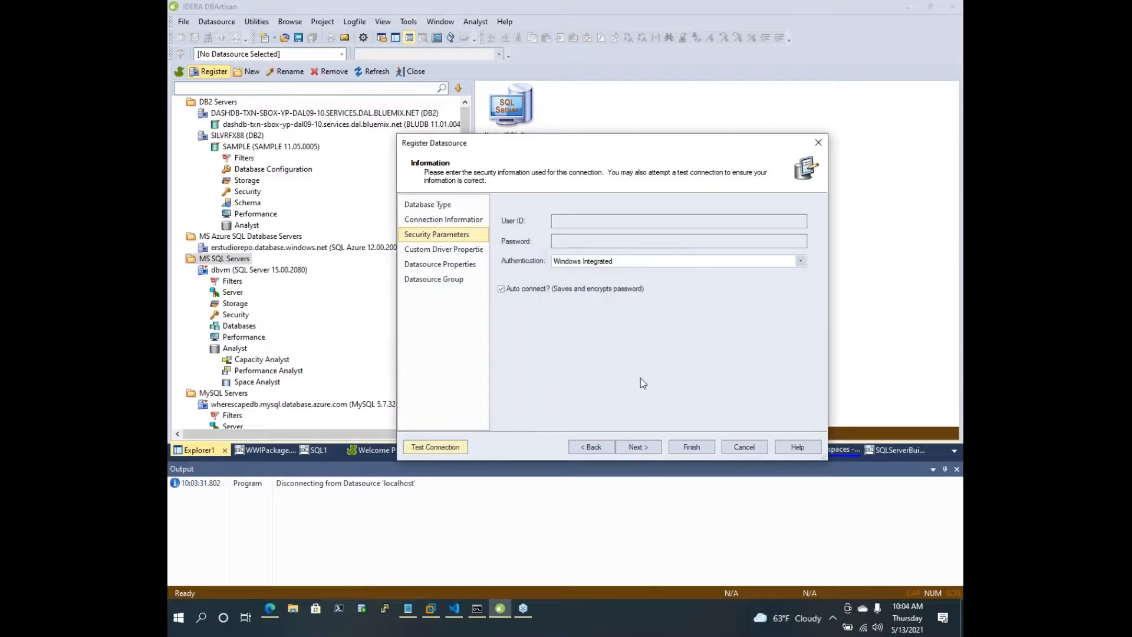
Assign the Development category to the datasource in the MS SQL Servers group, then complete its registration and connect to it
click(646, 445)
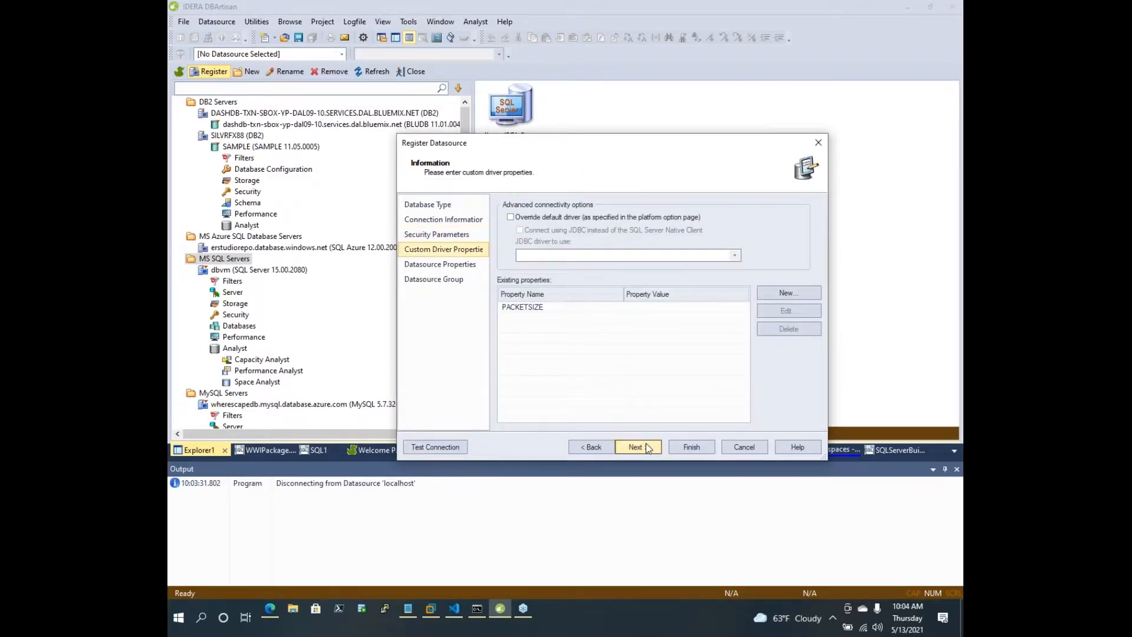
click(646, 446)
click(645, 446)
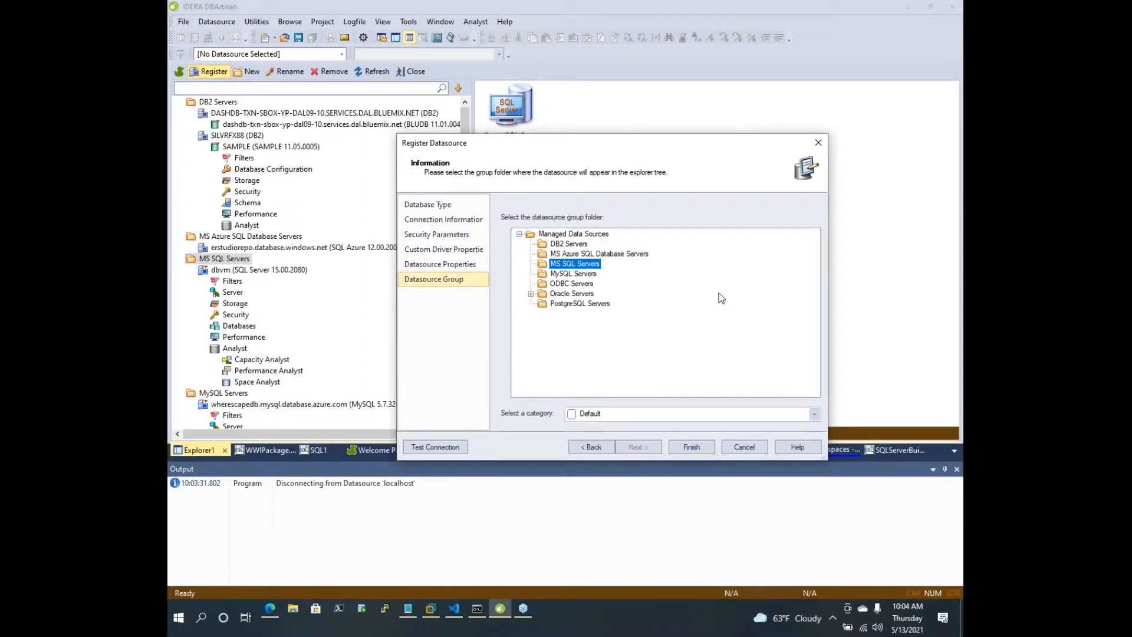
click(814, 414)
click(820, 420)
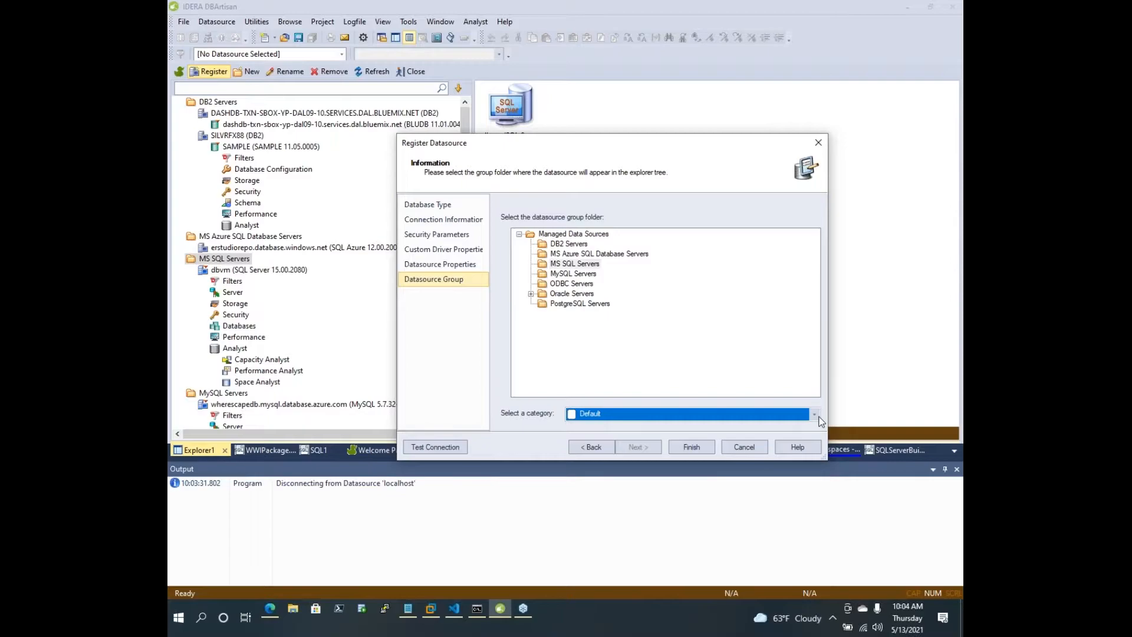
click(818, 416)
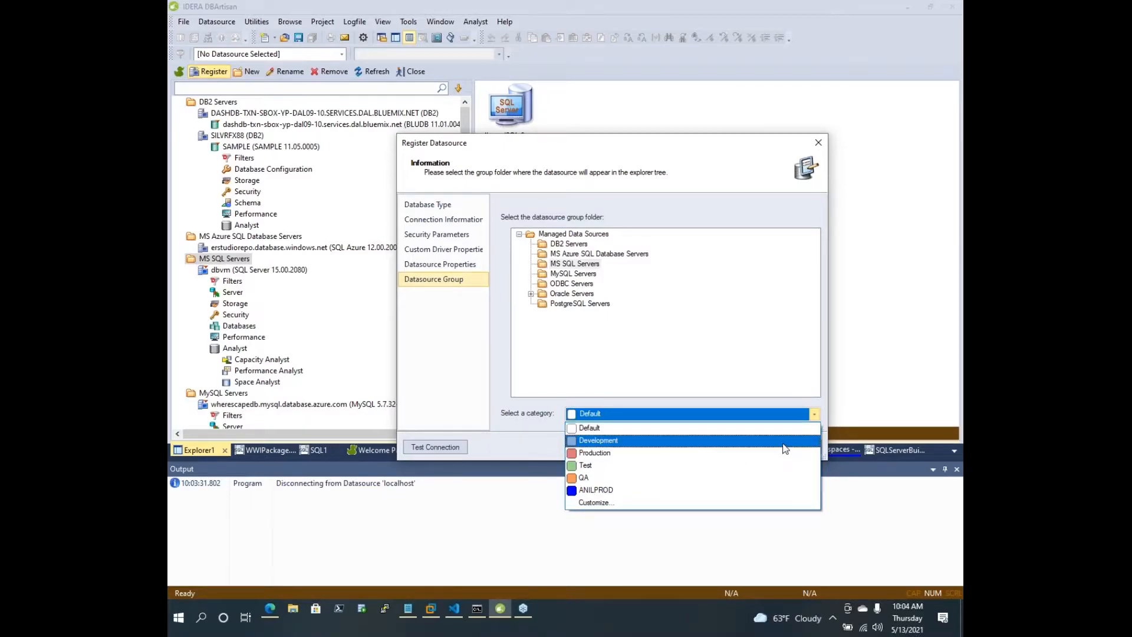
click(785, 441)
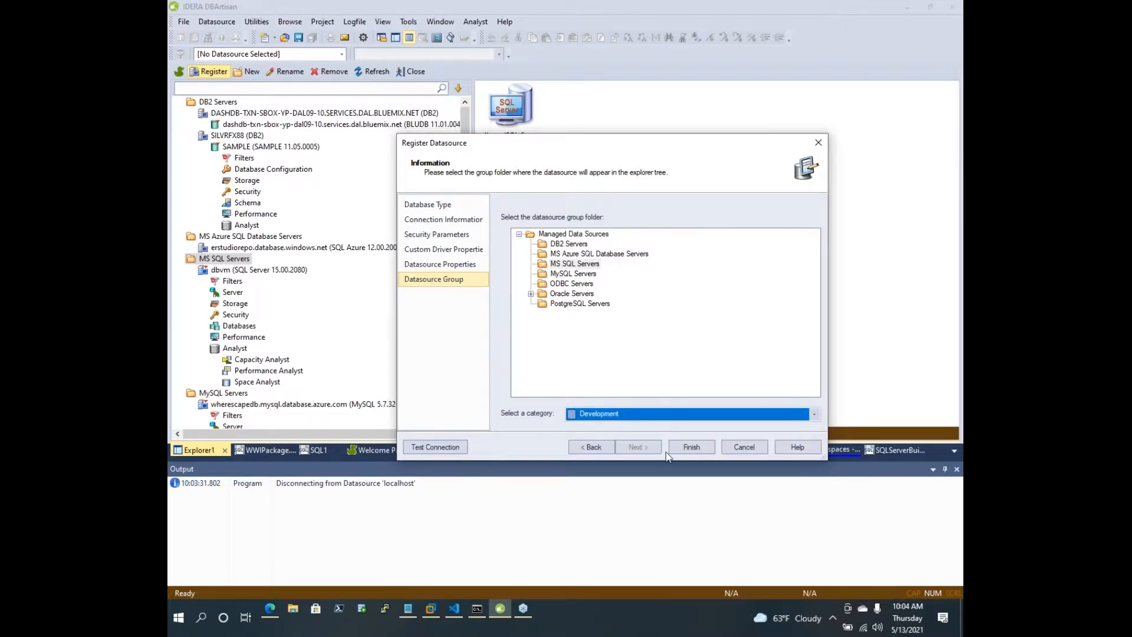
click(692, 448)
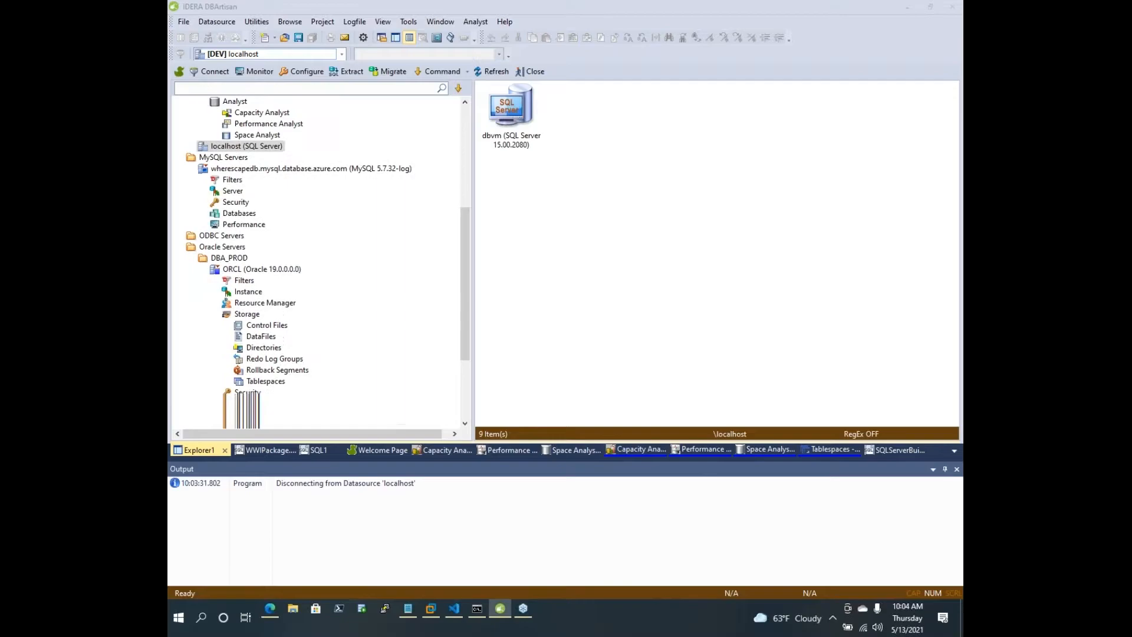
click(607, 336)
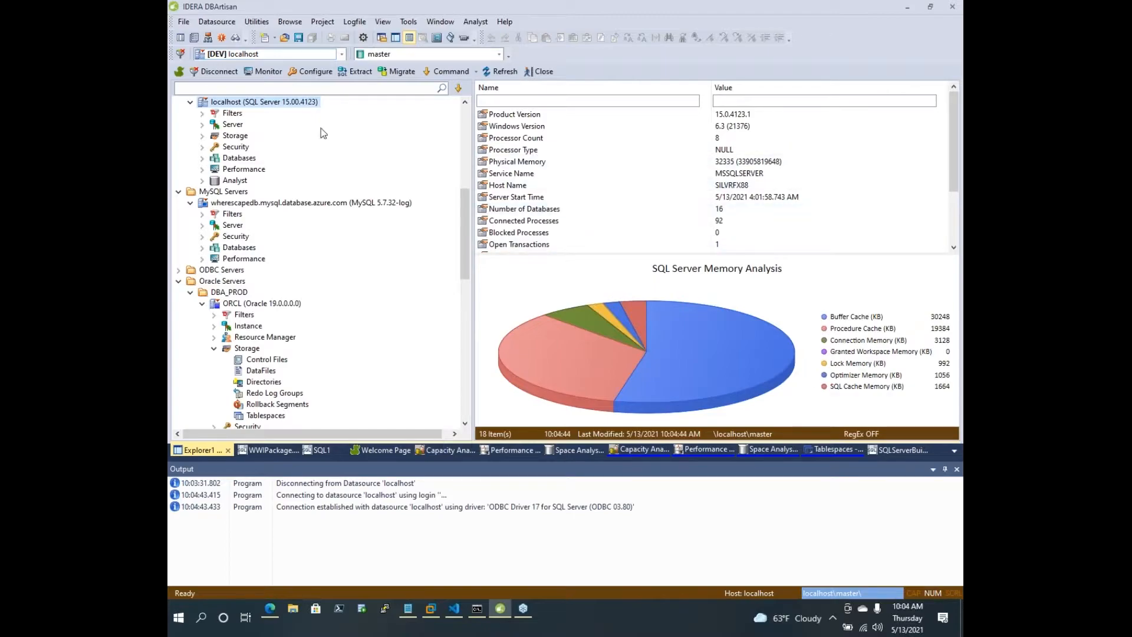
Expand the databases under localhost and look through the list
scroll(399, 218, up, 5)
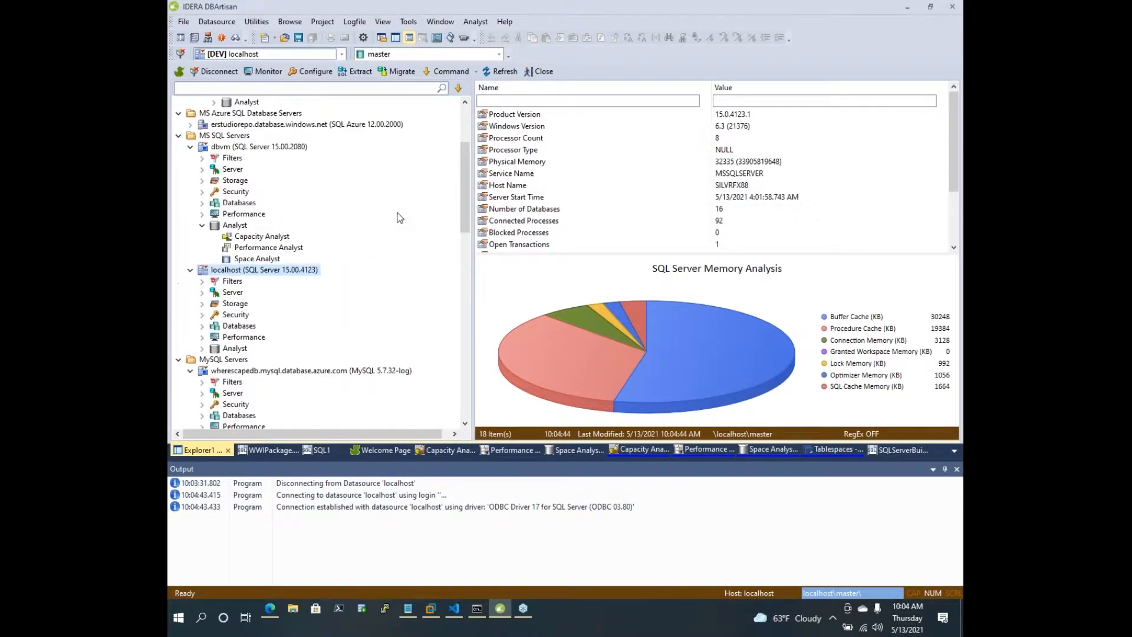
click(202, 325)
scroll(391, 252, down, 5)
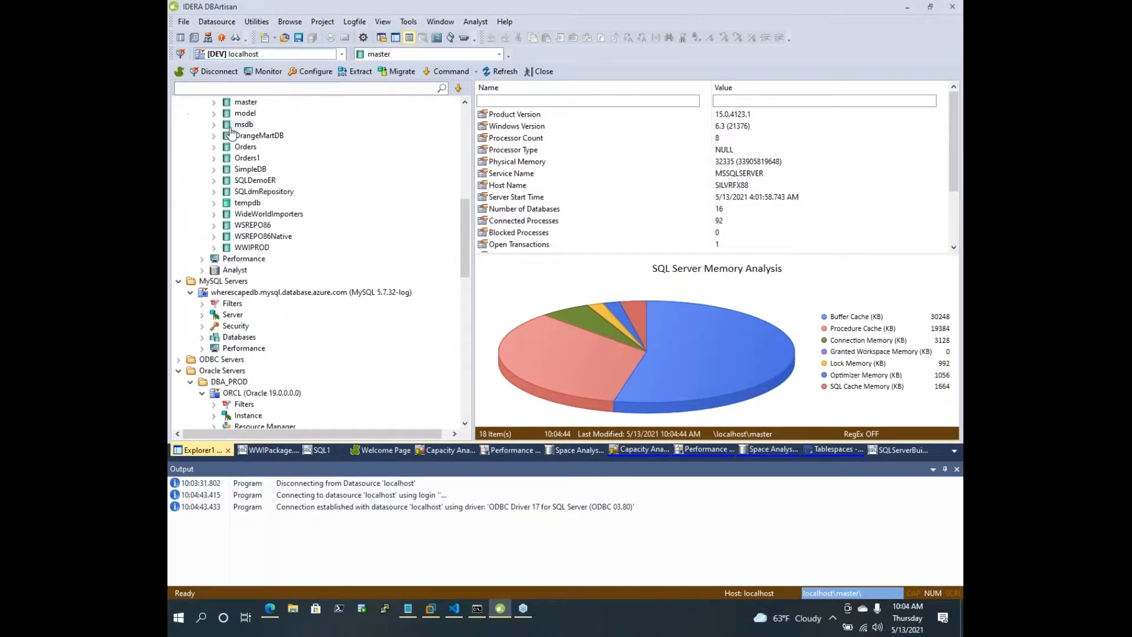
scroll(396, 253, up, 11)
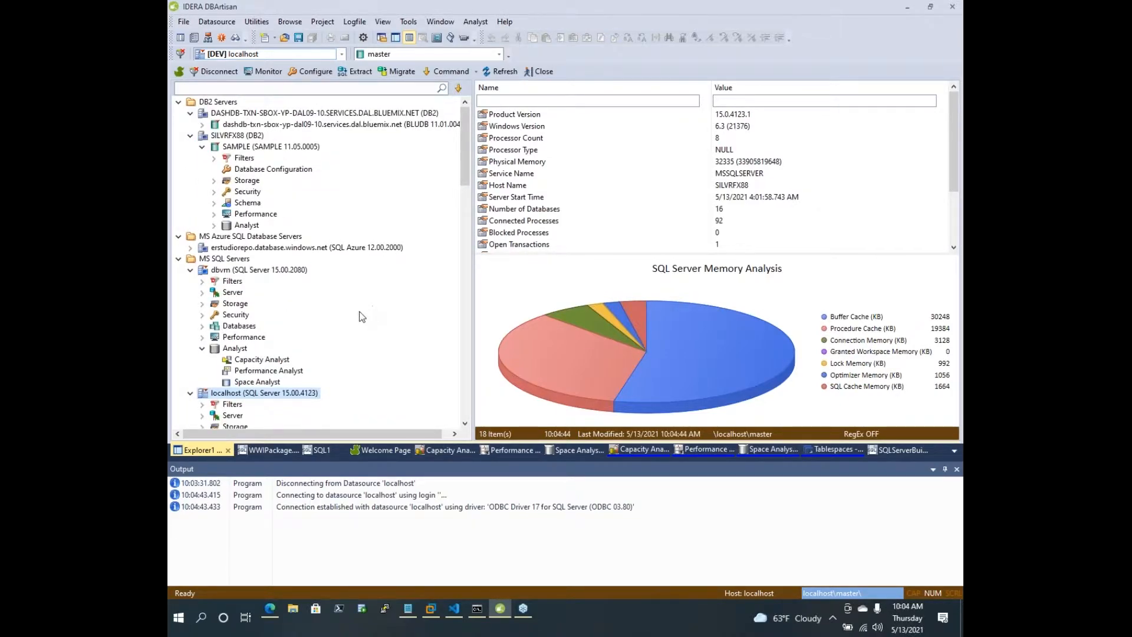
Open the database monitor for the dbvm SQL Server and look through its list of processes
click(226, 270)
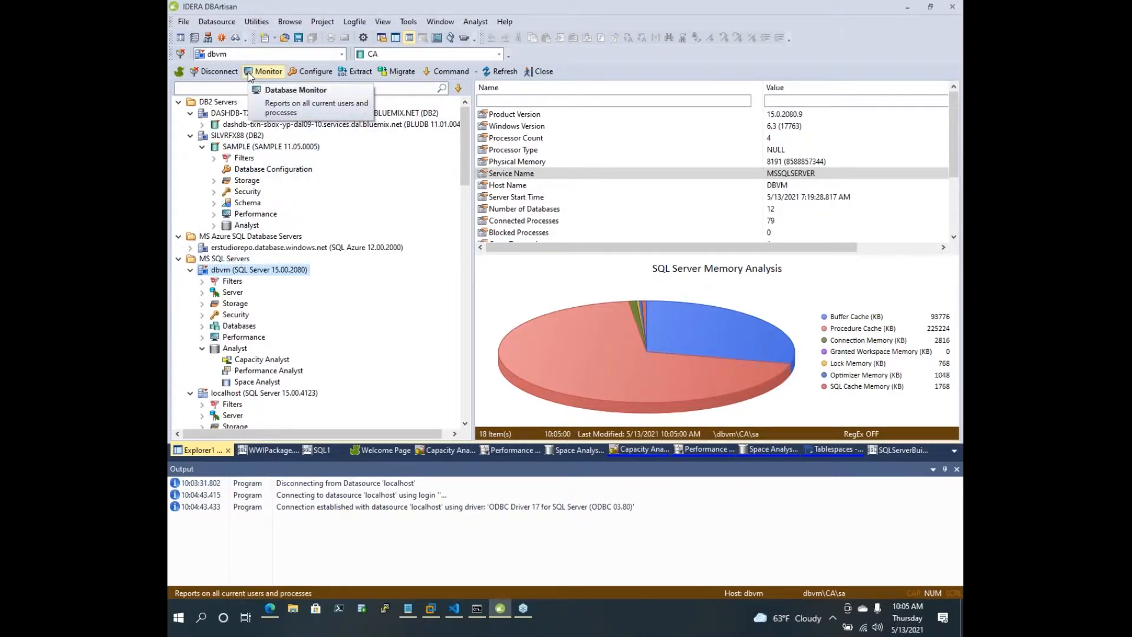
click(248, 74)
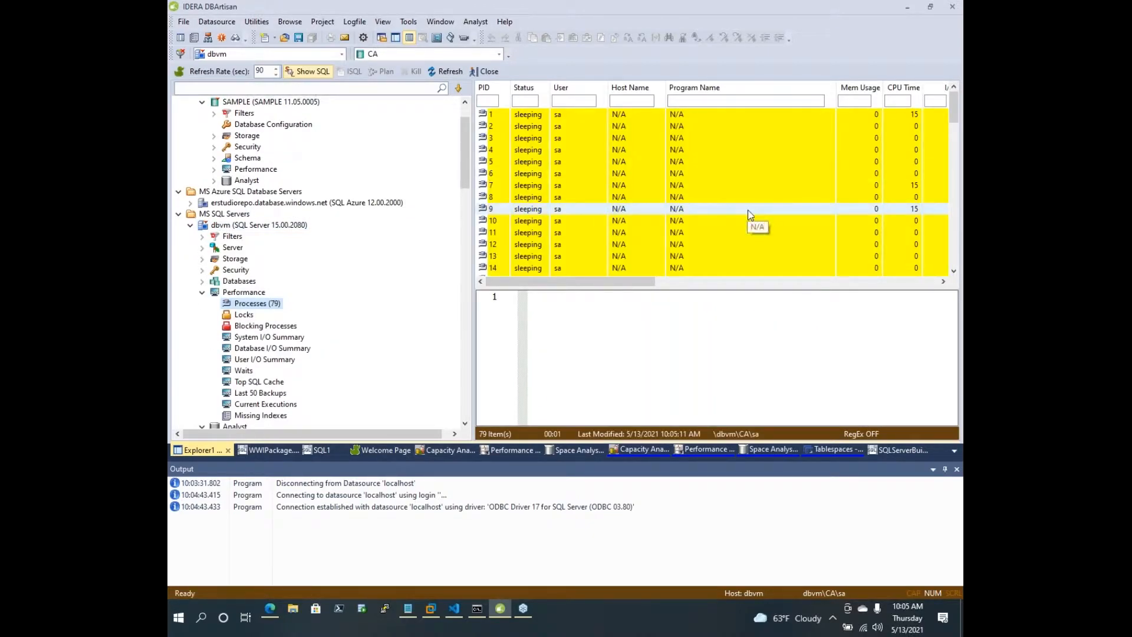
scroll(749, 215, down, 6)
scroll(748, 213, down, 10)
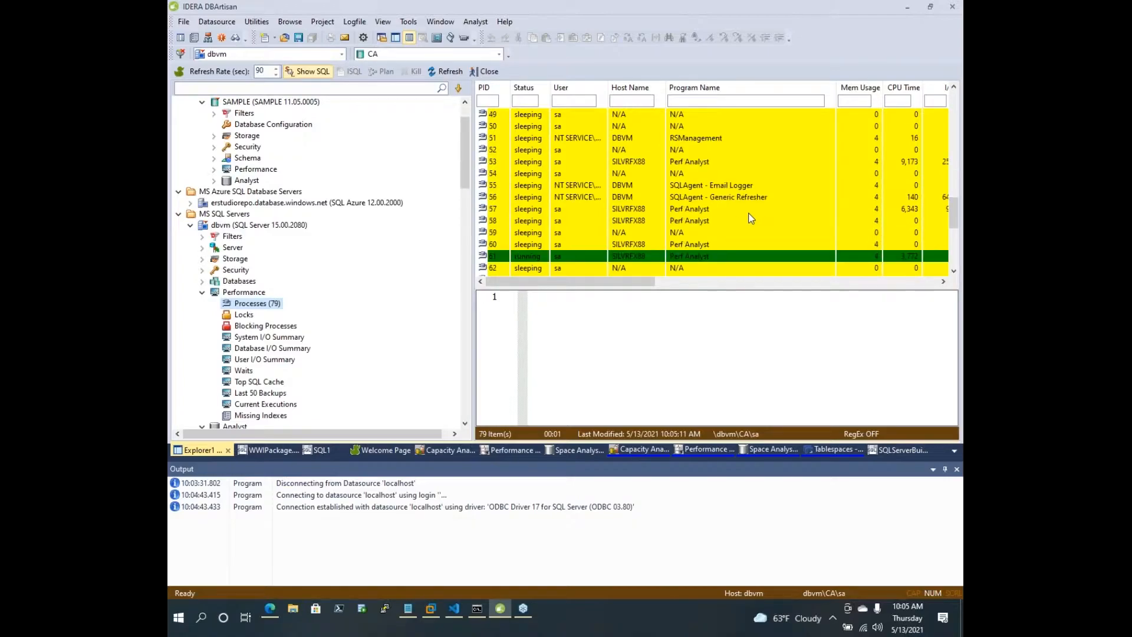
Show the SQL of the running Perf Analyst process (PID 61) and of the DBArtisan process (PID 83)
click(750, 186)
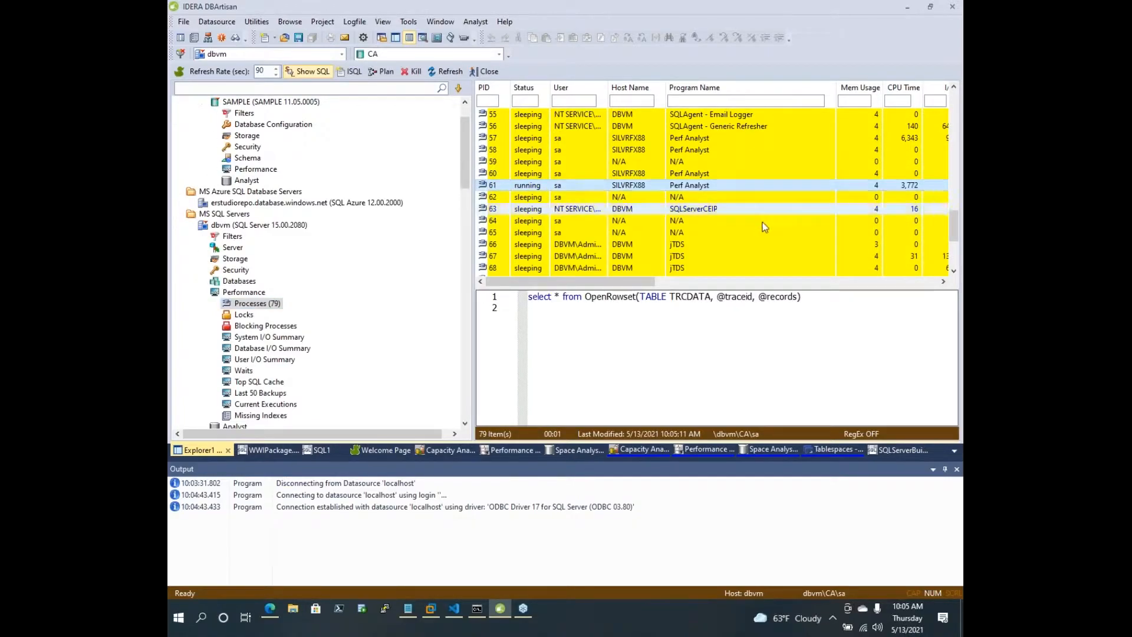
scroll(712, 245, down, 4)
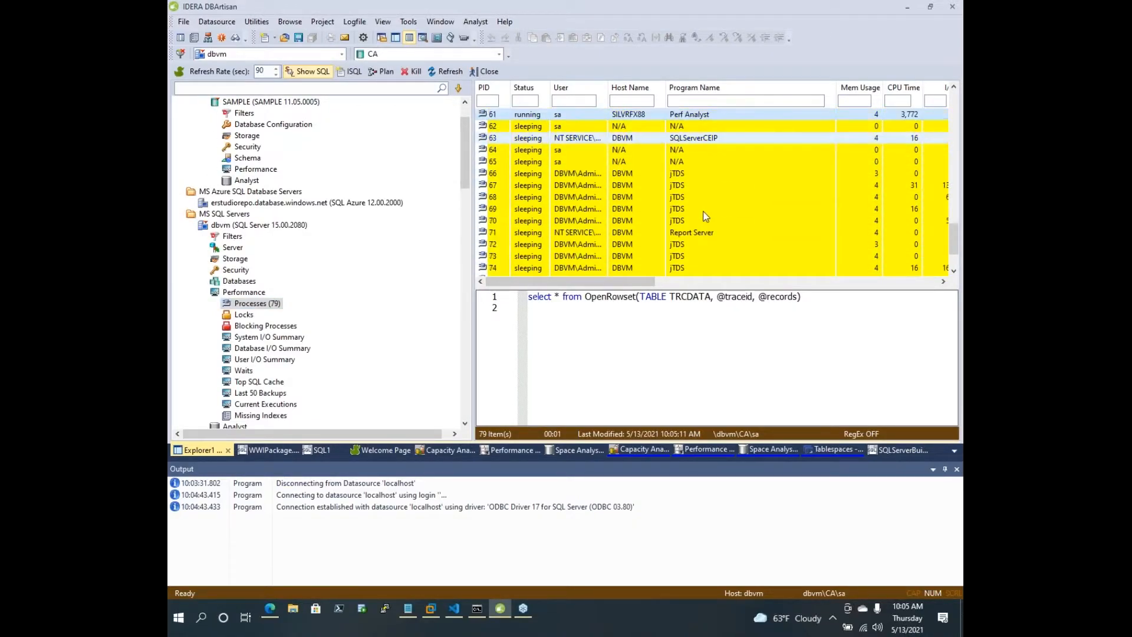
click(716, 269)
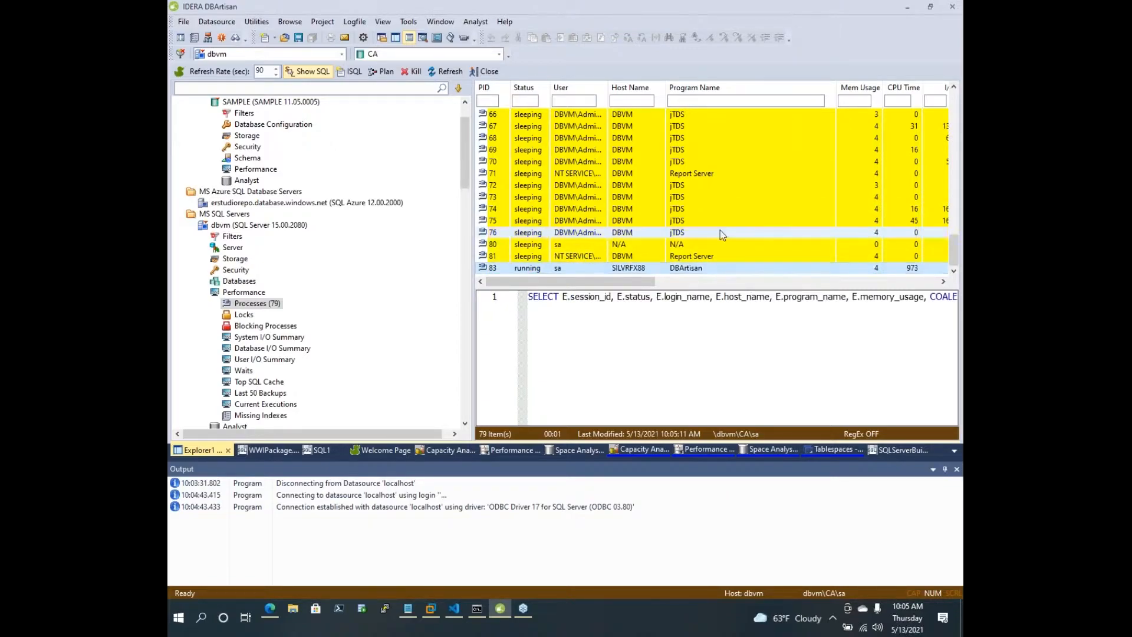
scroll(724, 221, up, 1)
scroll(725, 226, up, 15)
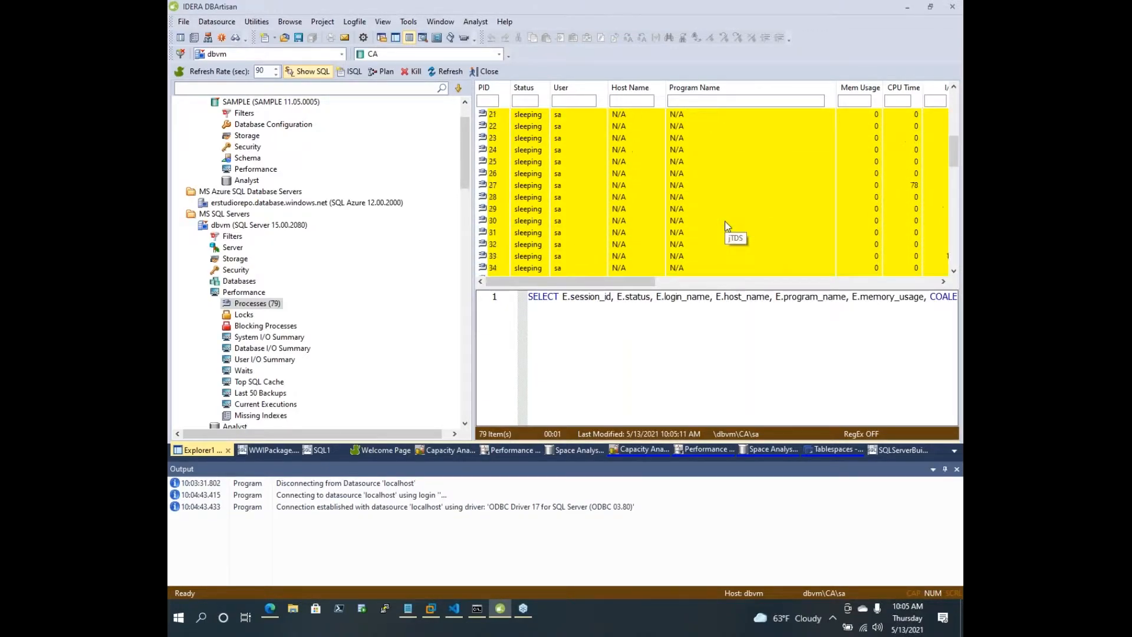
drag(643, 281, 617, 284)
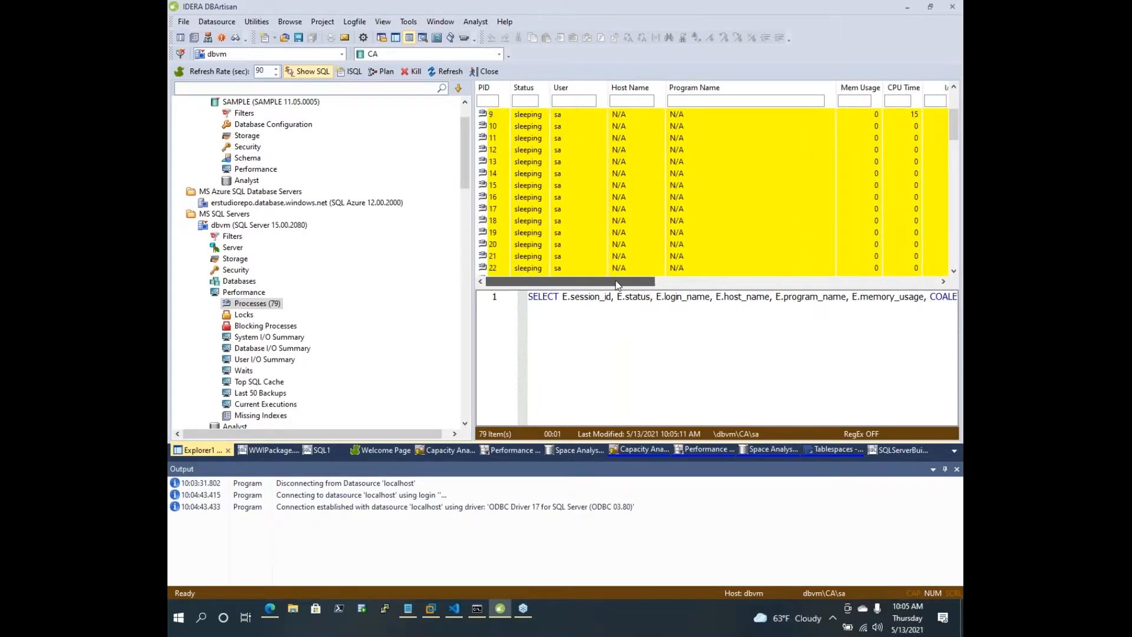
Filter the process list by the program name "dba", select the DBArtisan process, and clear the filter
click(690, 102)
text(dba)
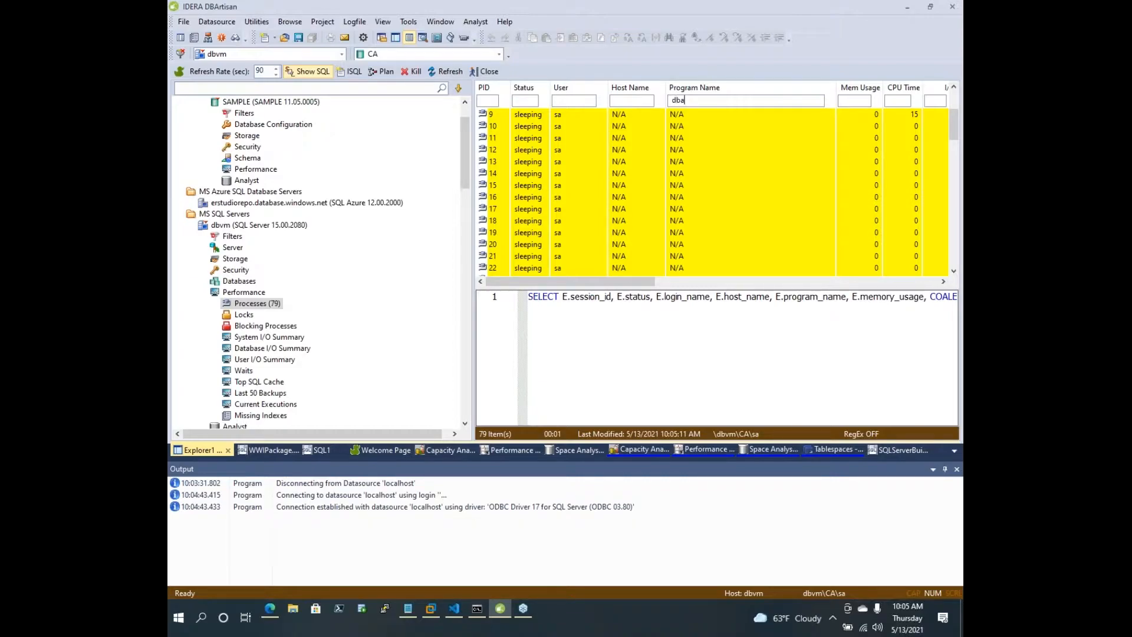
click(685, 116)
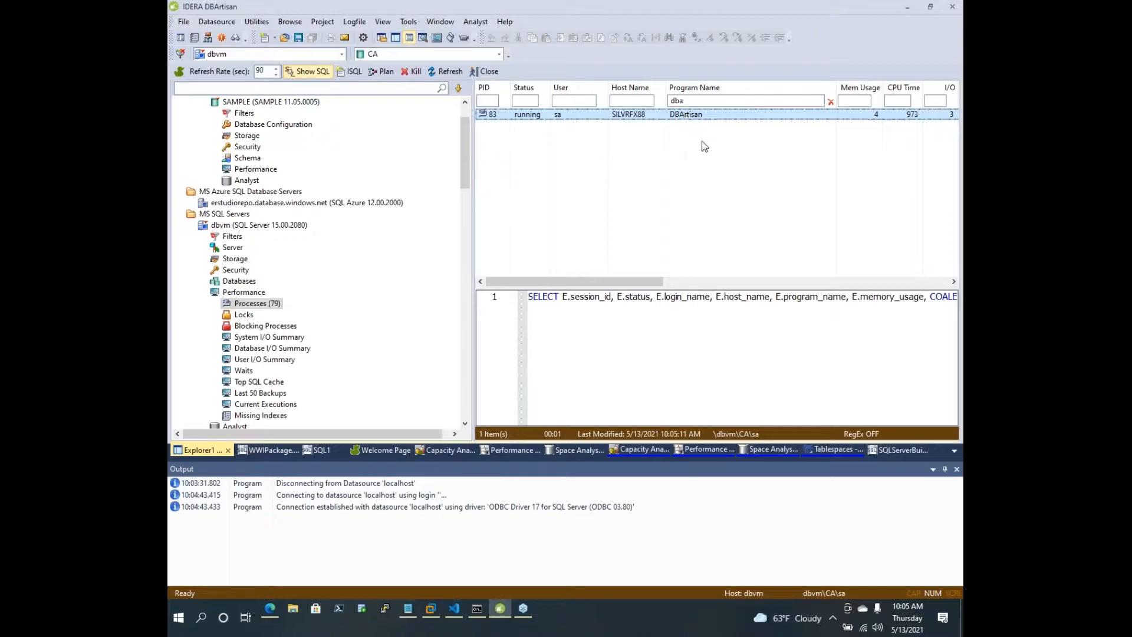
click(777, 99)
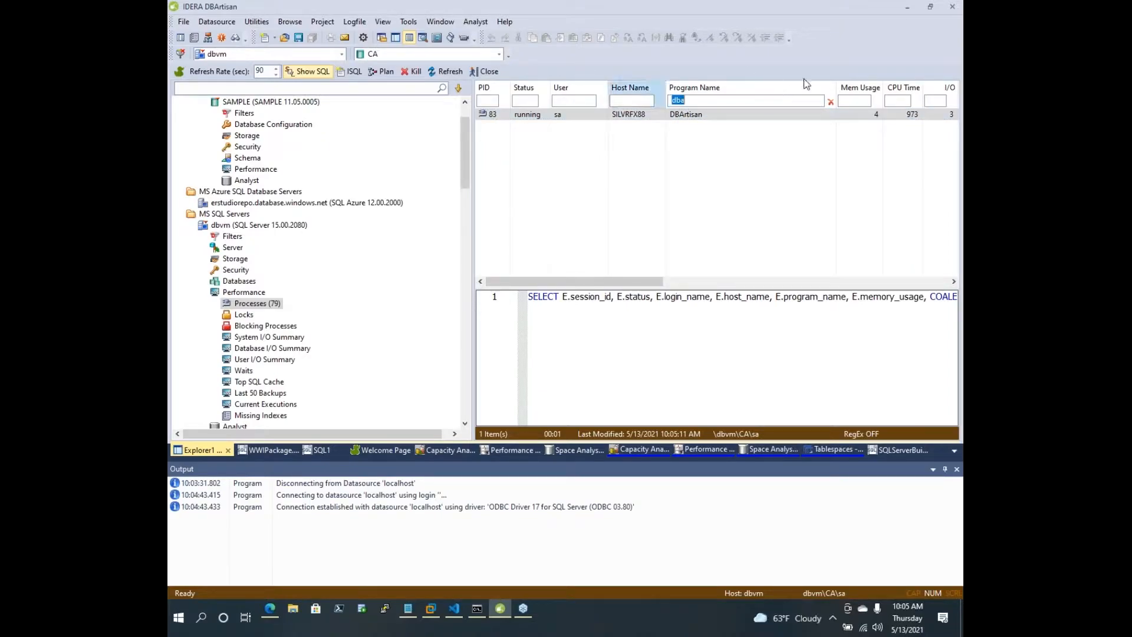
click(830, 101)
Show the SQL of the Report Server process with PID 71 and return to the start of the process list
click(699, 176)
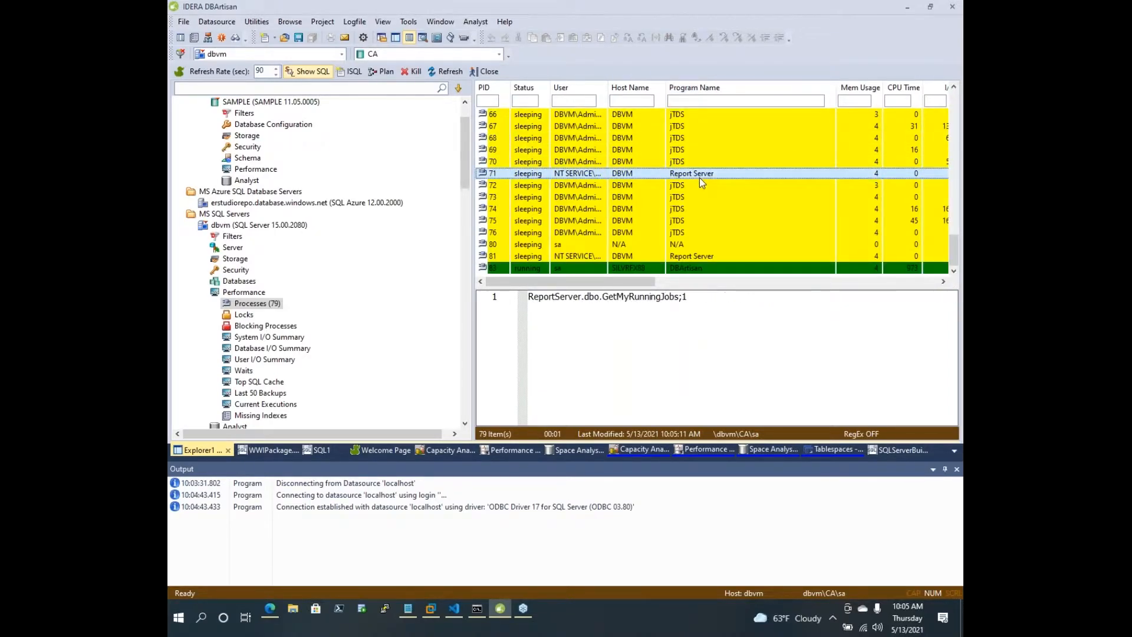
scroll(699, 178, up, 20)
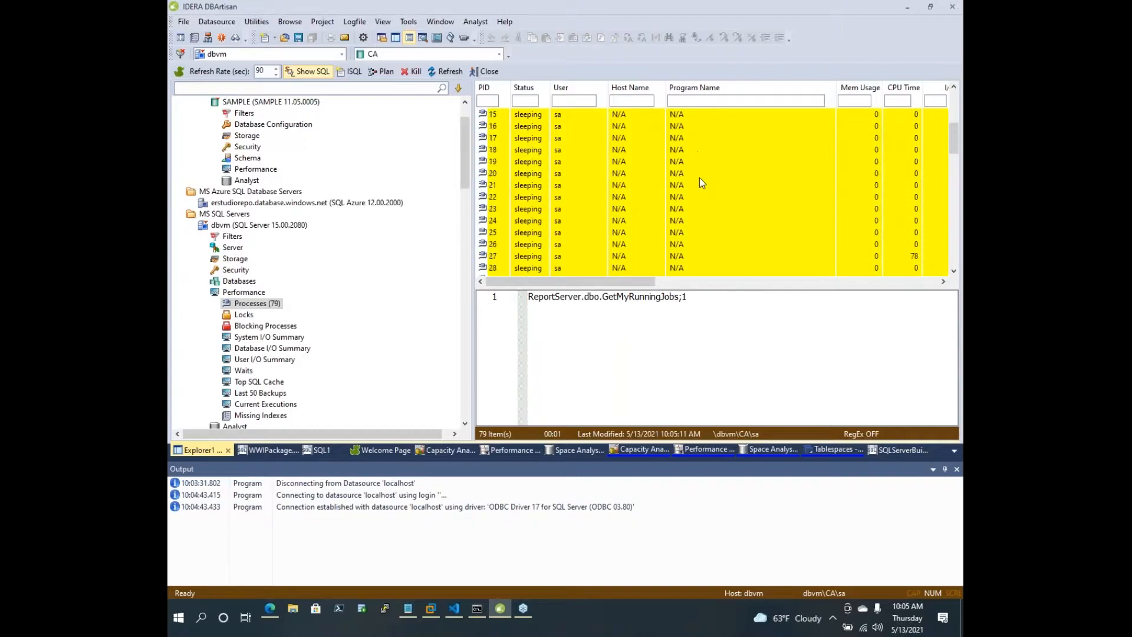
click(639, 100)
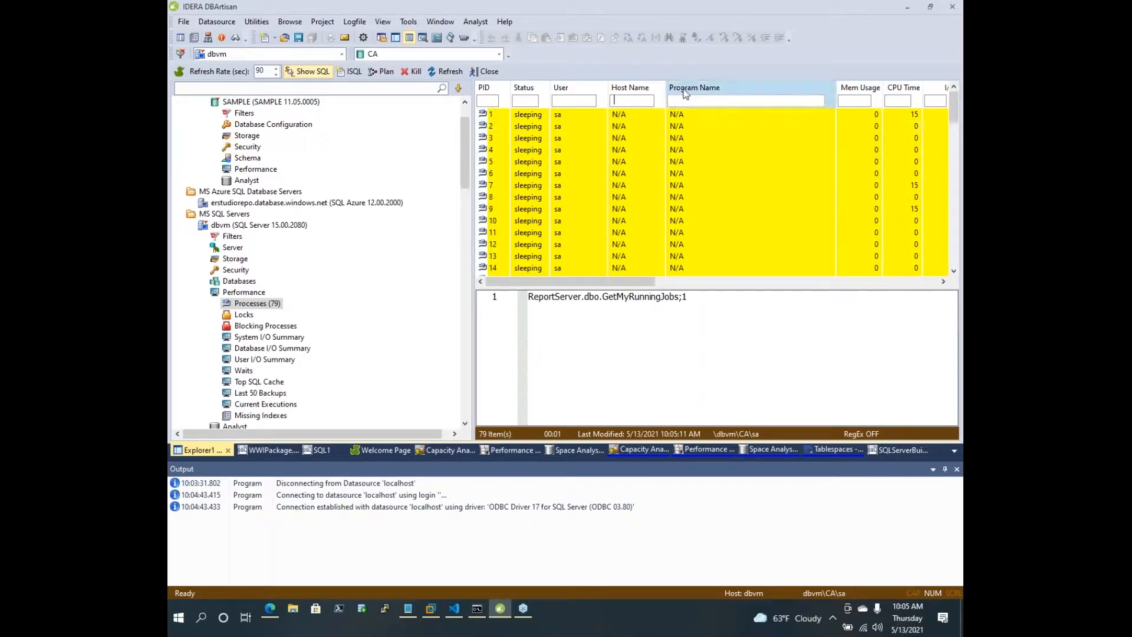
click(861, 100)
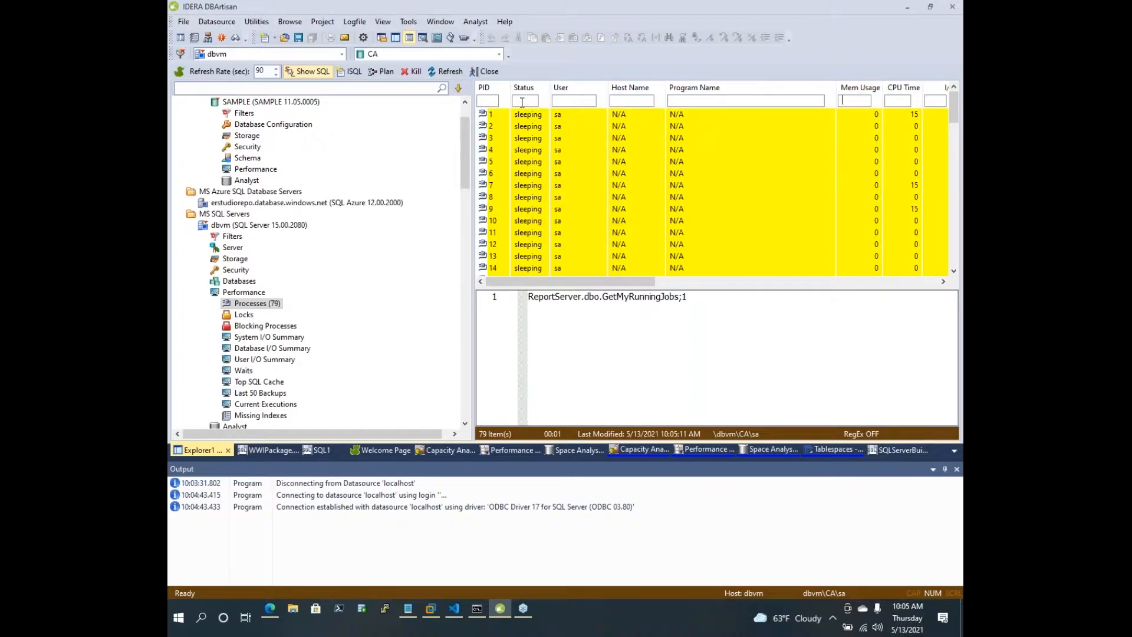
Filter the processes by PID 16, examine process 61 and process 16, and clear the PID filter
click(481, 100)
text(16)
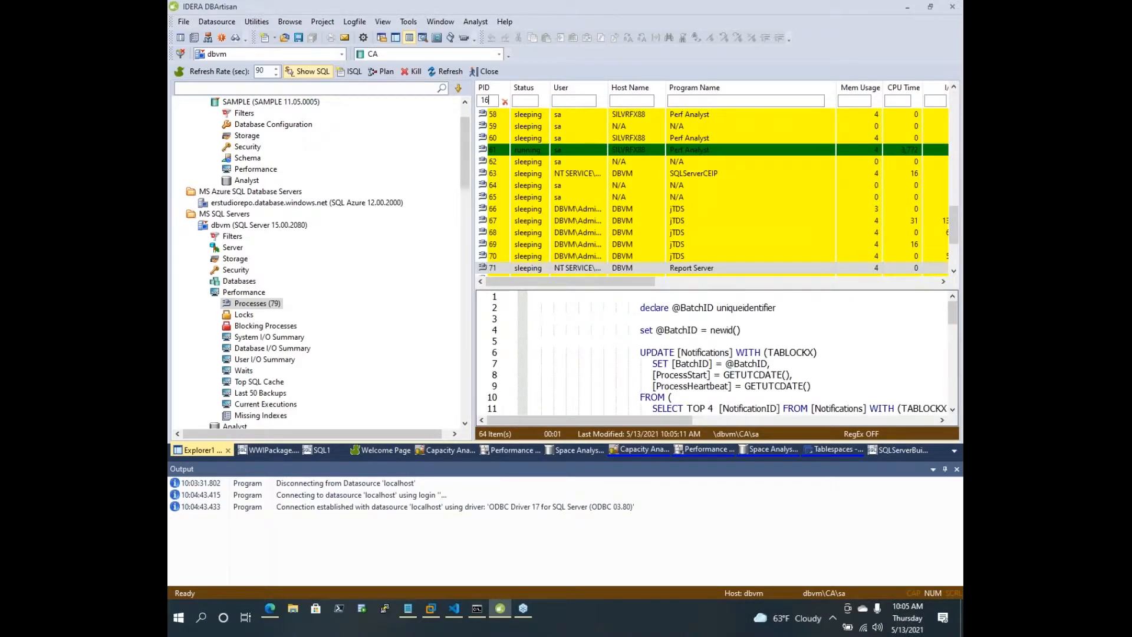
click(568, 152)
scroll(580, 221, up, 13)
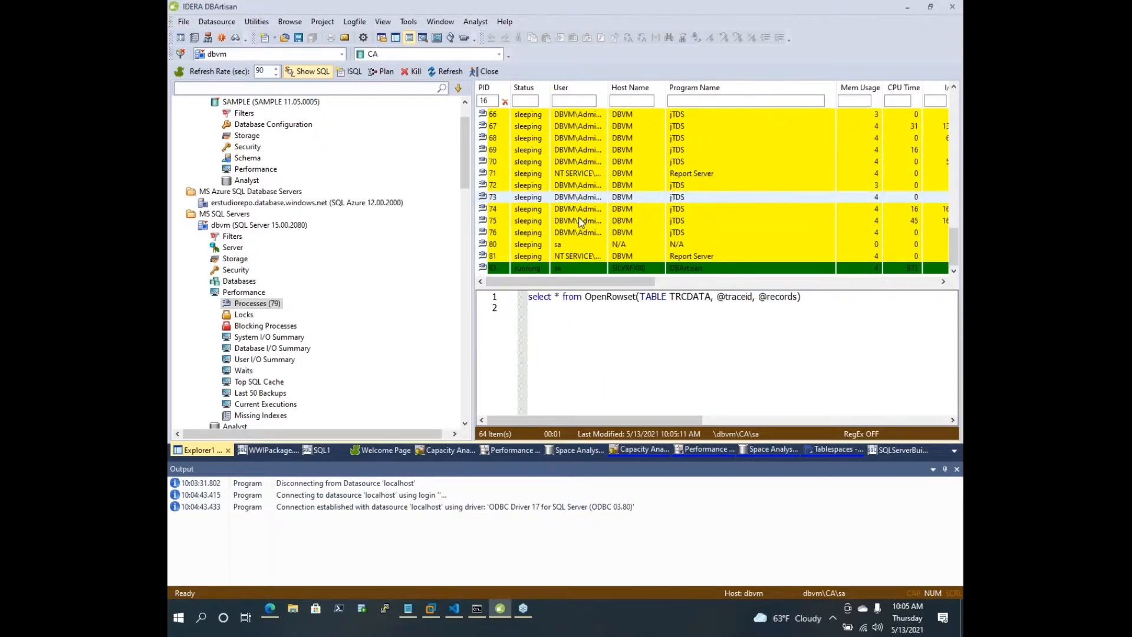
scroll(580, 222, up, 1)
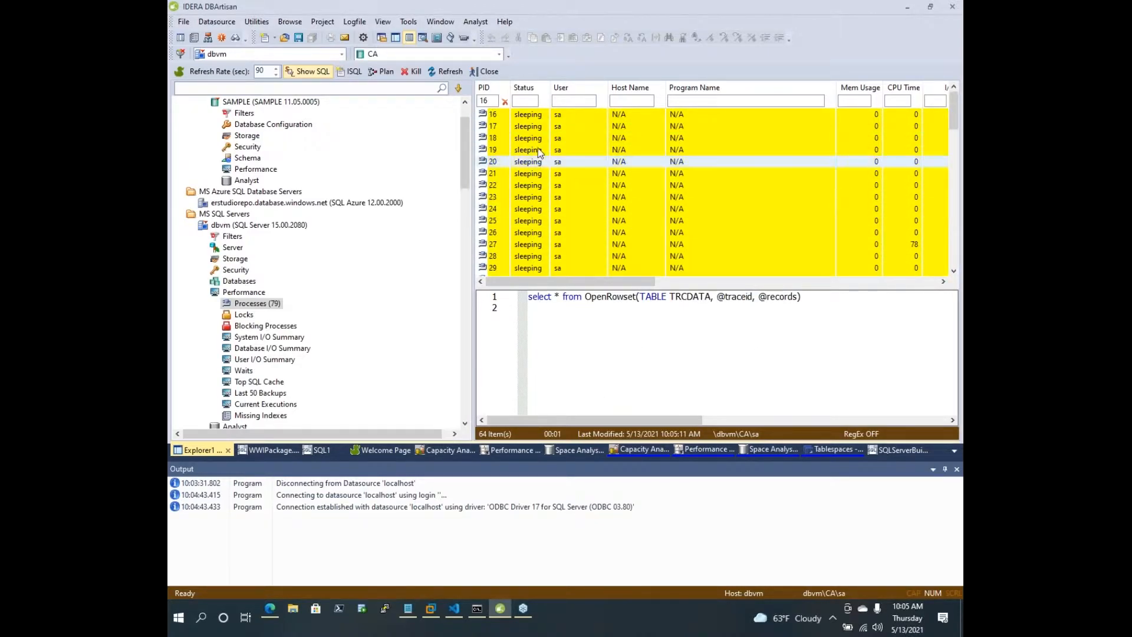
click(541, 115)
click(505, 101)
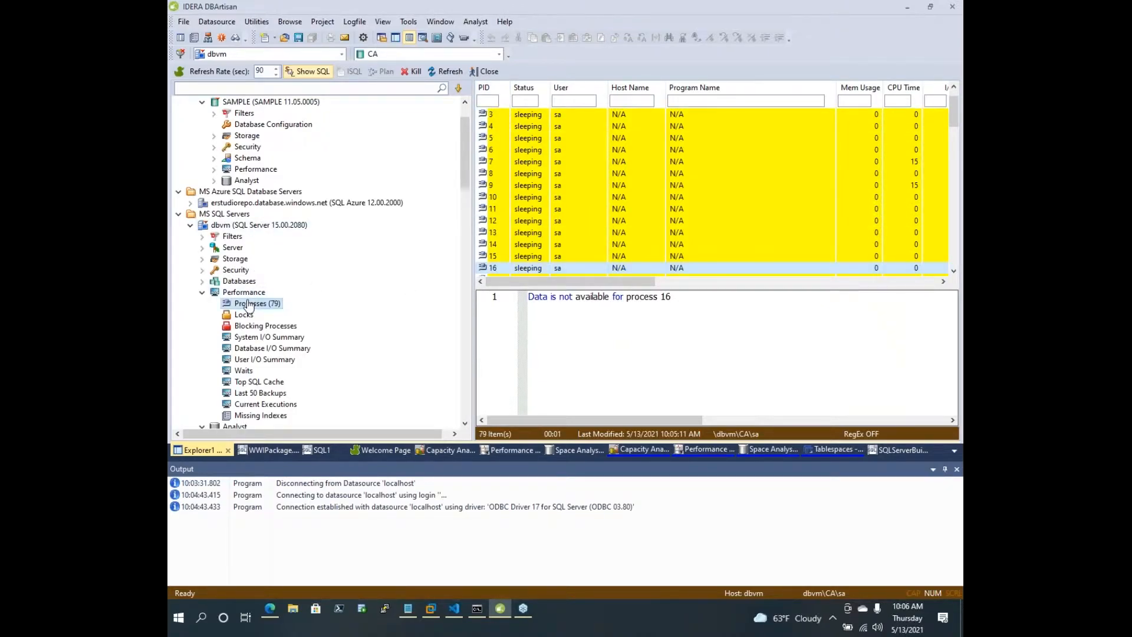
Collapse the Performance node under dbvm and expand its Databases, Security and Filters nodes
click(203, 293)
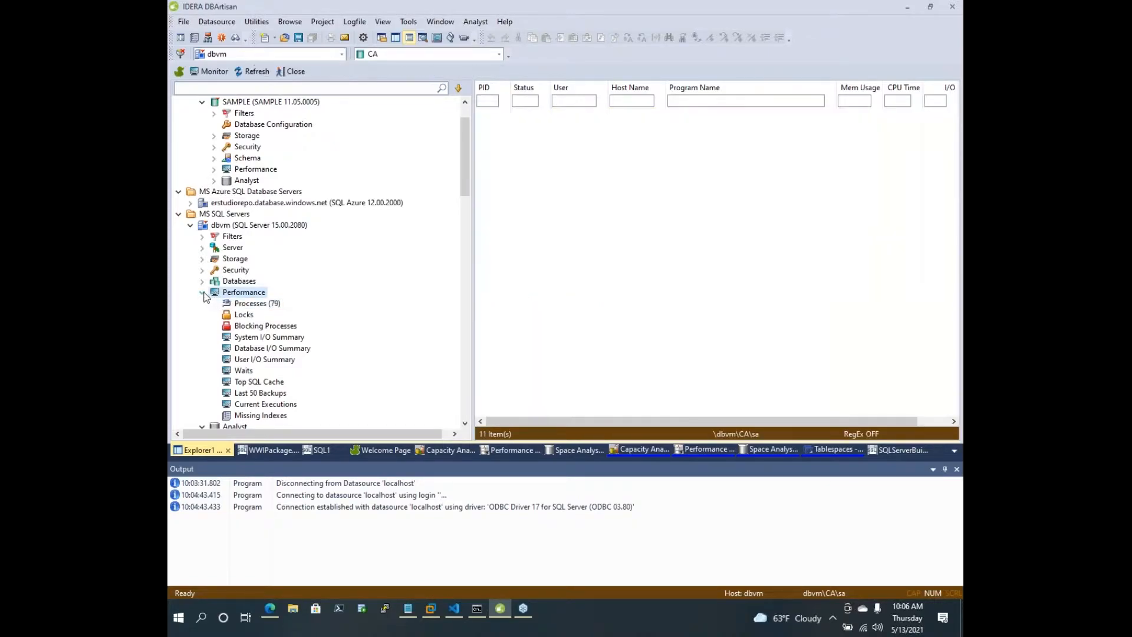
click(203, 281)
double_click(236, 269)
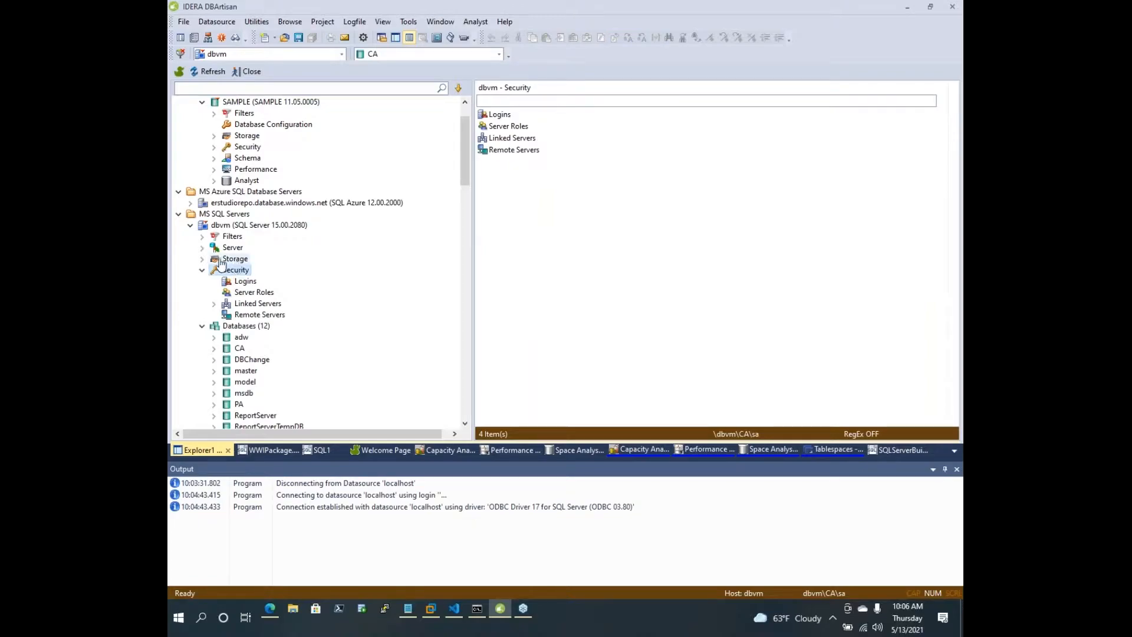
click(203, 236)
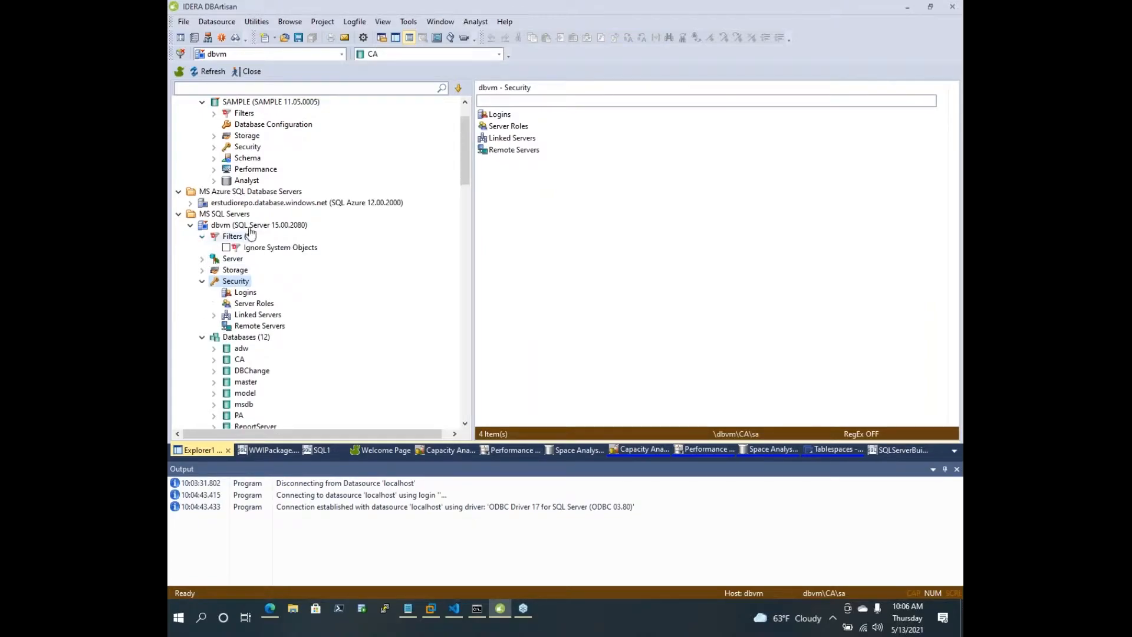
scroll(419, 212, up, 2)
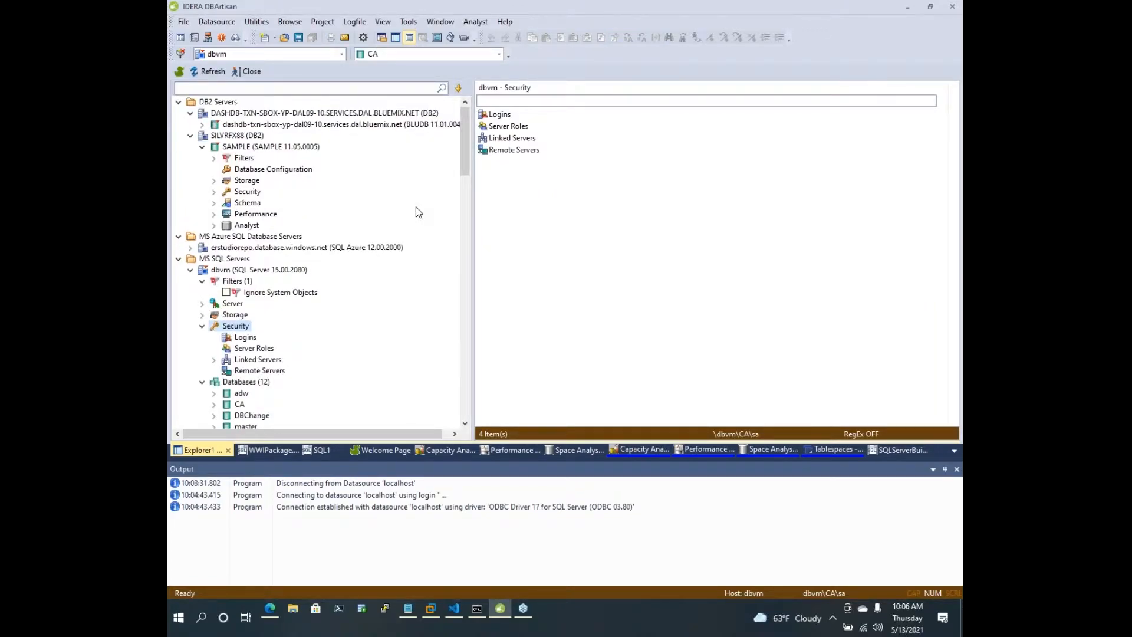
Review the commands available for the dbvm datasource, and switch the explorer tree's Organize by Object Type option
click(284, 271)
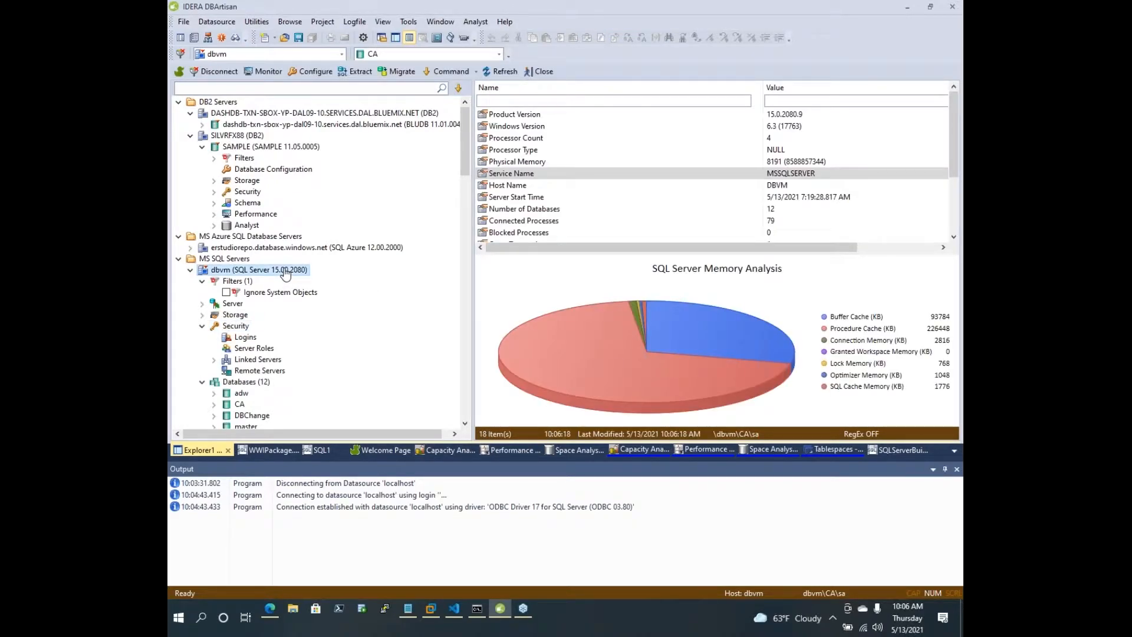
right_click(285, 273)
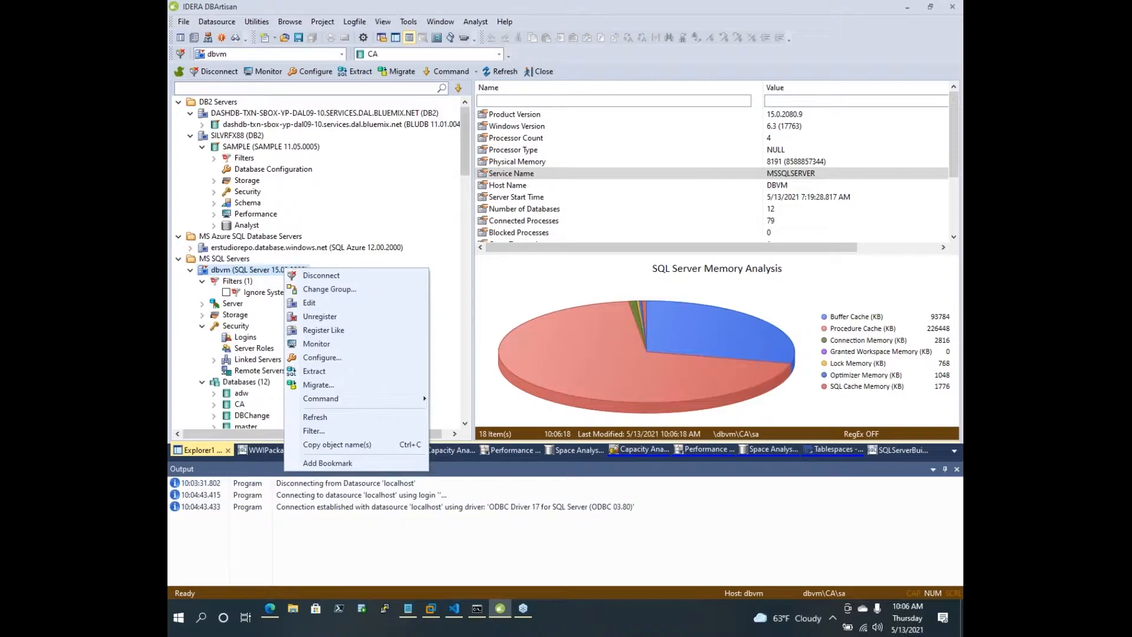
click(458, 90)
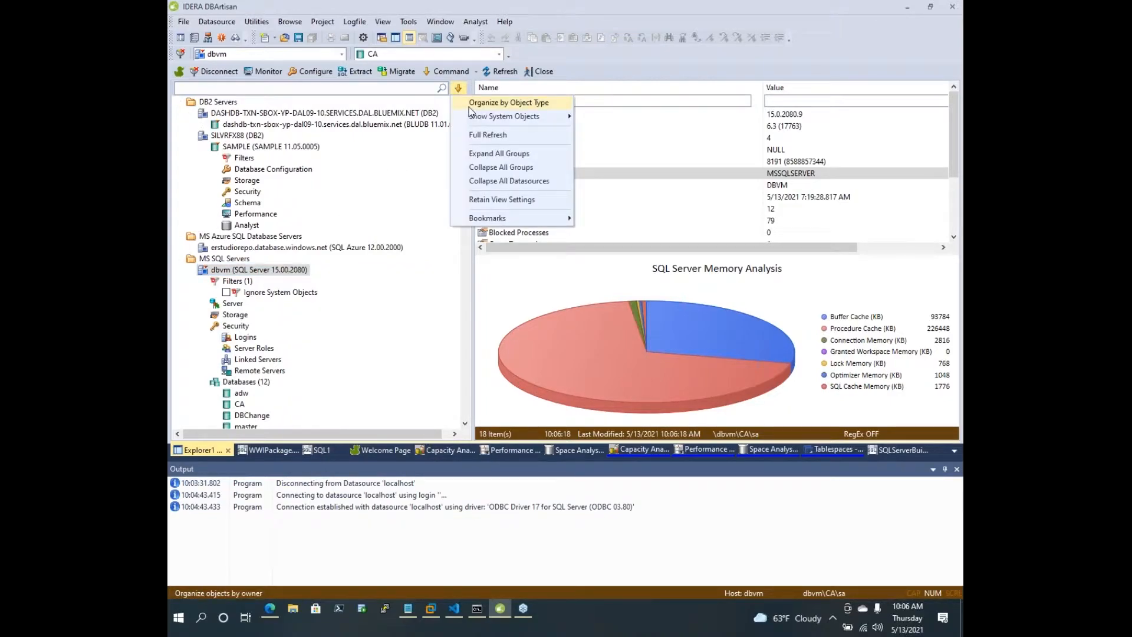
click(471, 109)
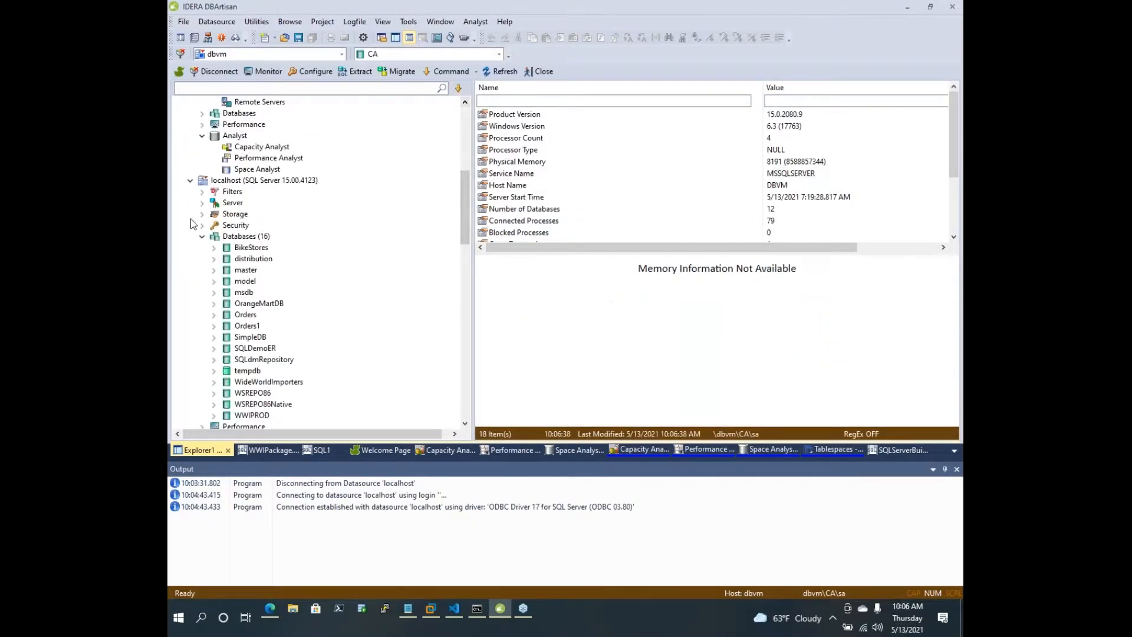
Collapse the localhost datasource, the DB2 Servers group and the MS Azure SQL Database Servers group in the explorer tree
click(190, 180)
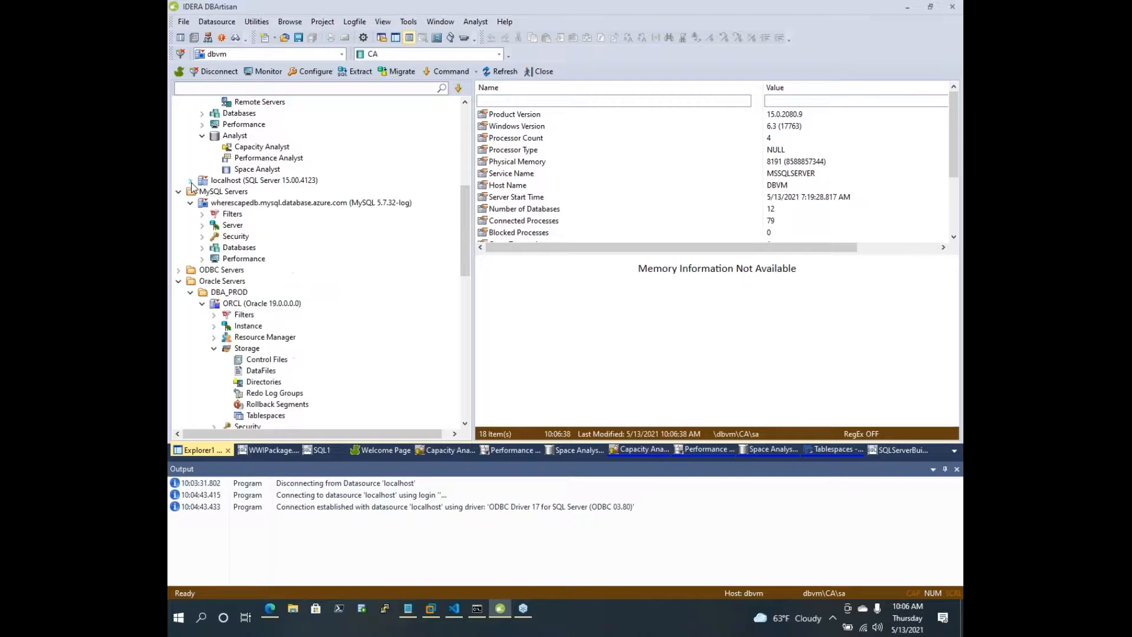
scroll(277, 244, up, 8)
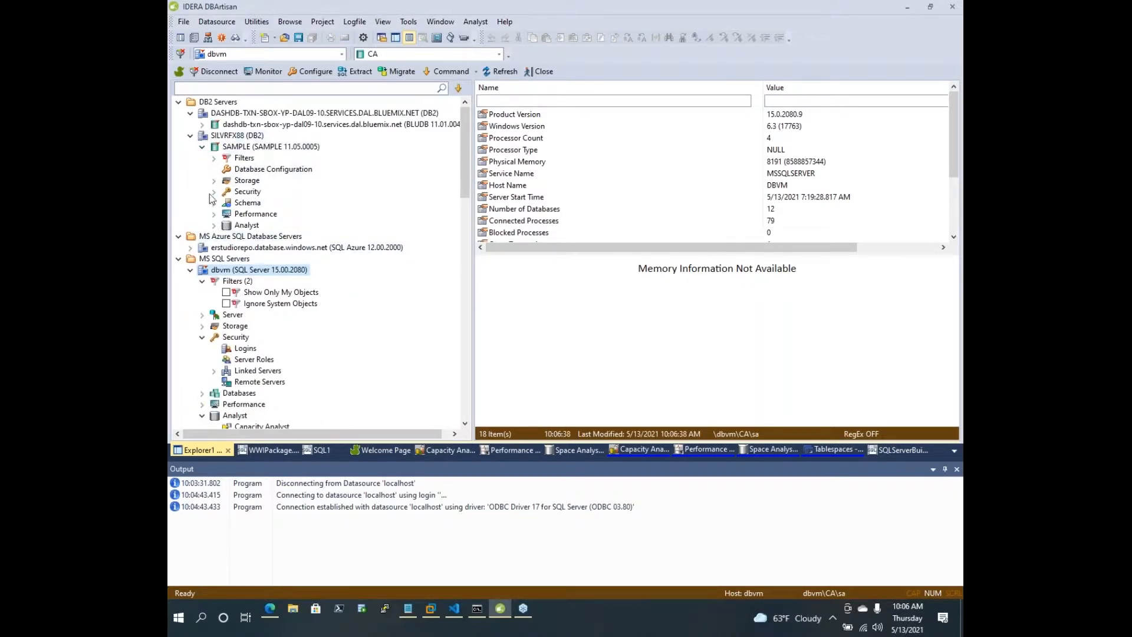
click(190, 135)
click(178, 102)
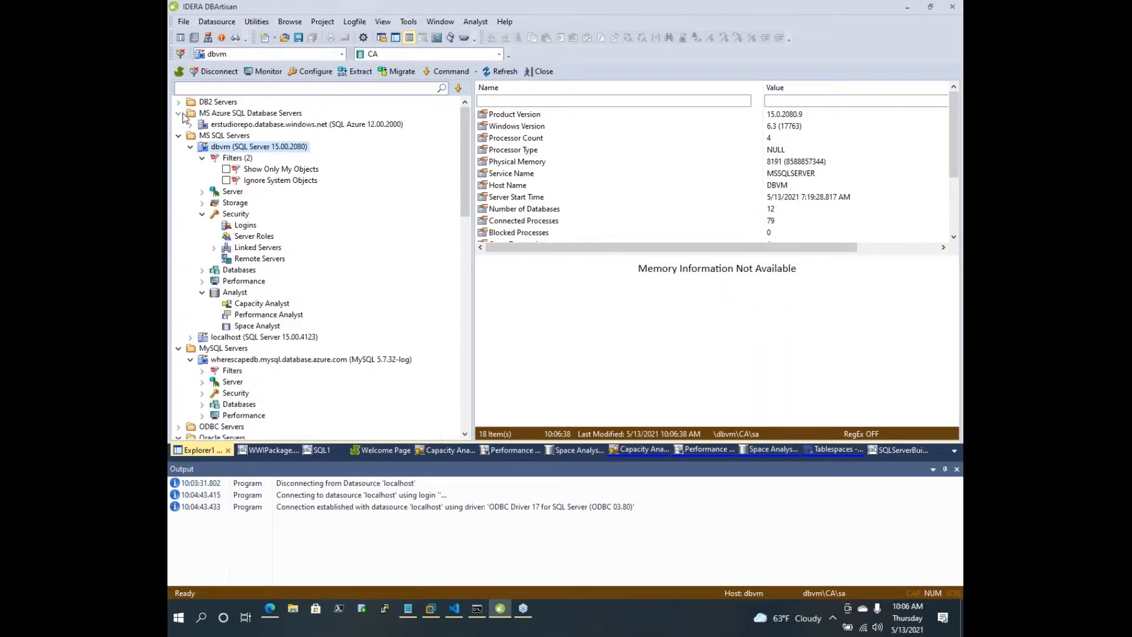
click(178, 113)
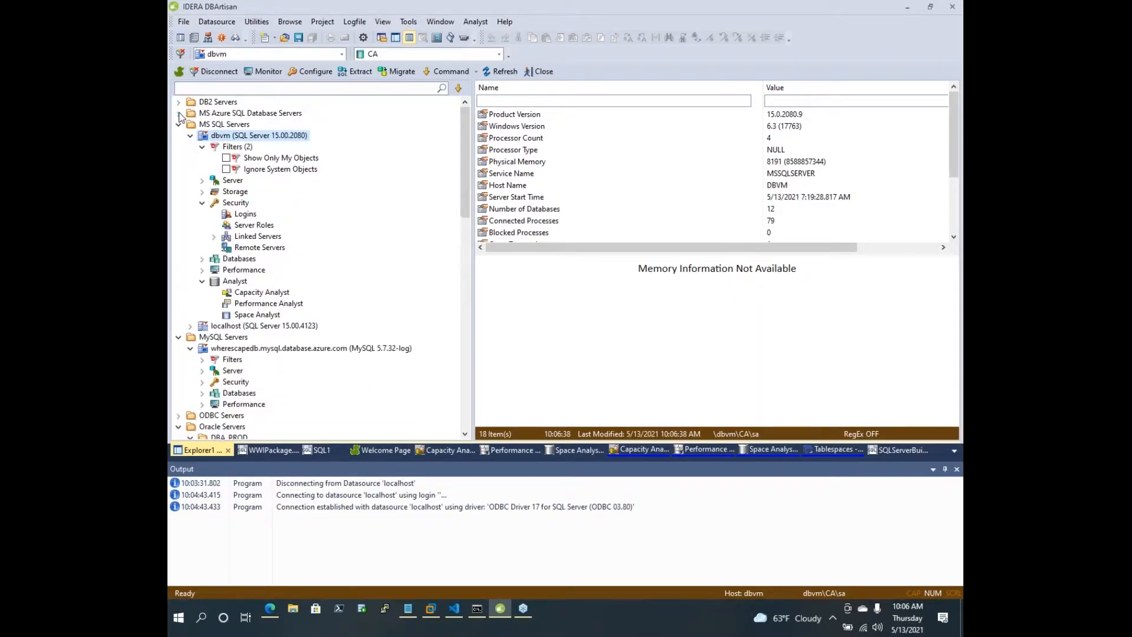
Expand the Storage and Server nodes under dbvm and view the server's version information
click(202, 181)
click(202, 181)
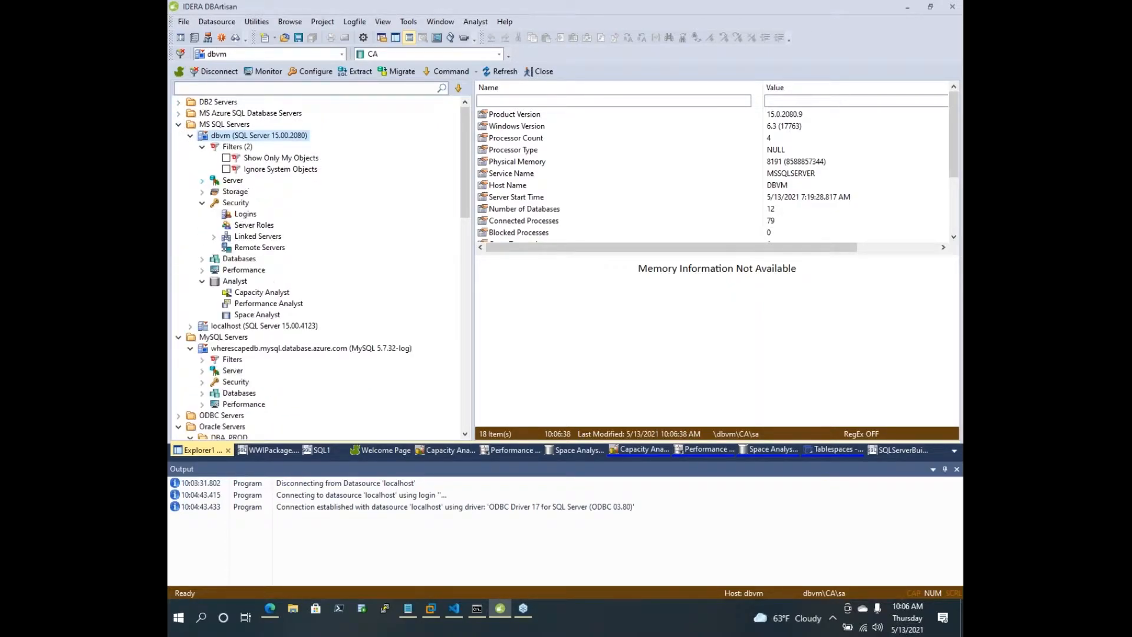
click(202, 193)
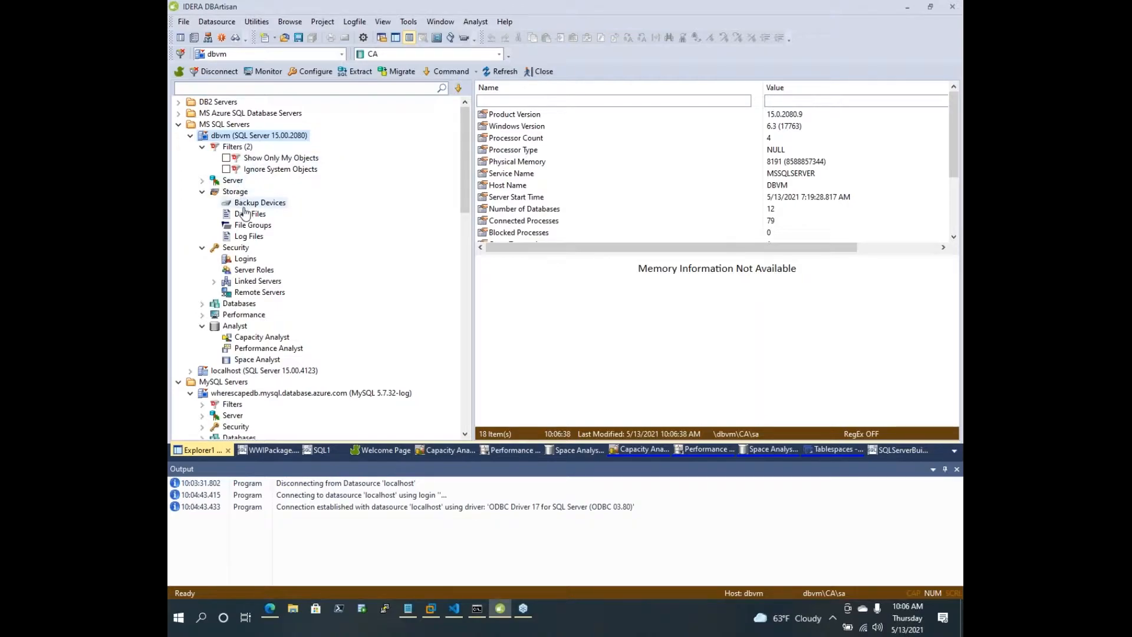
click(202, 181)
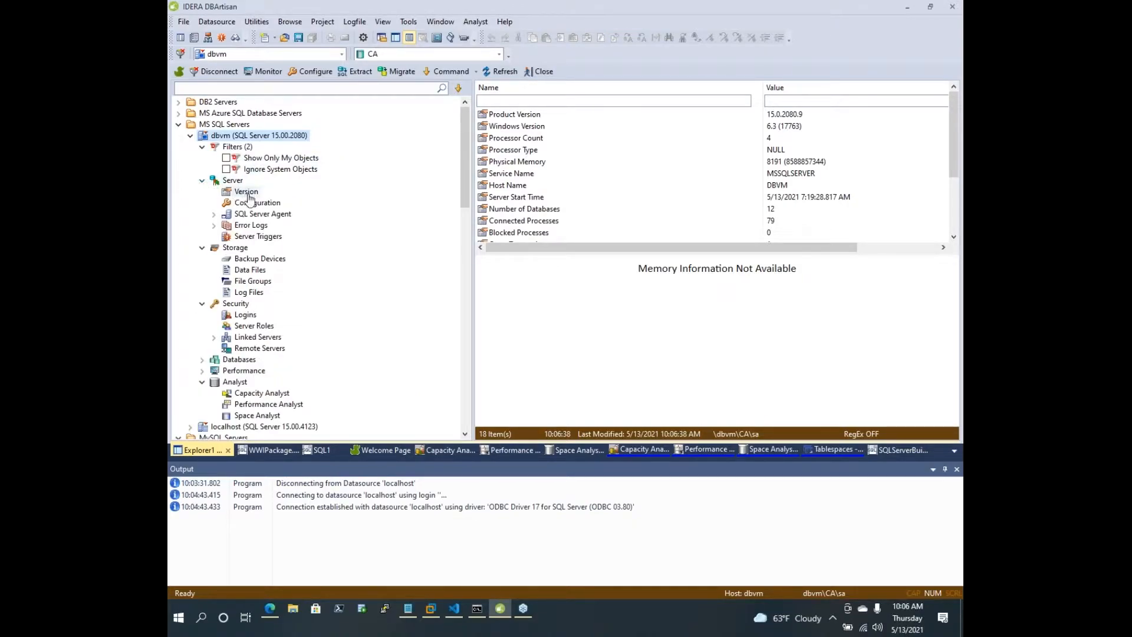
click(247, 193)
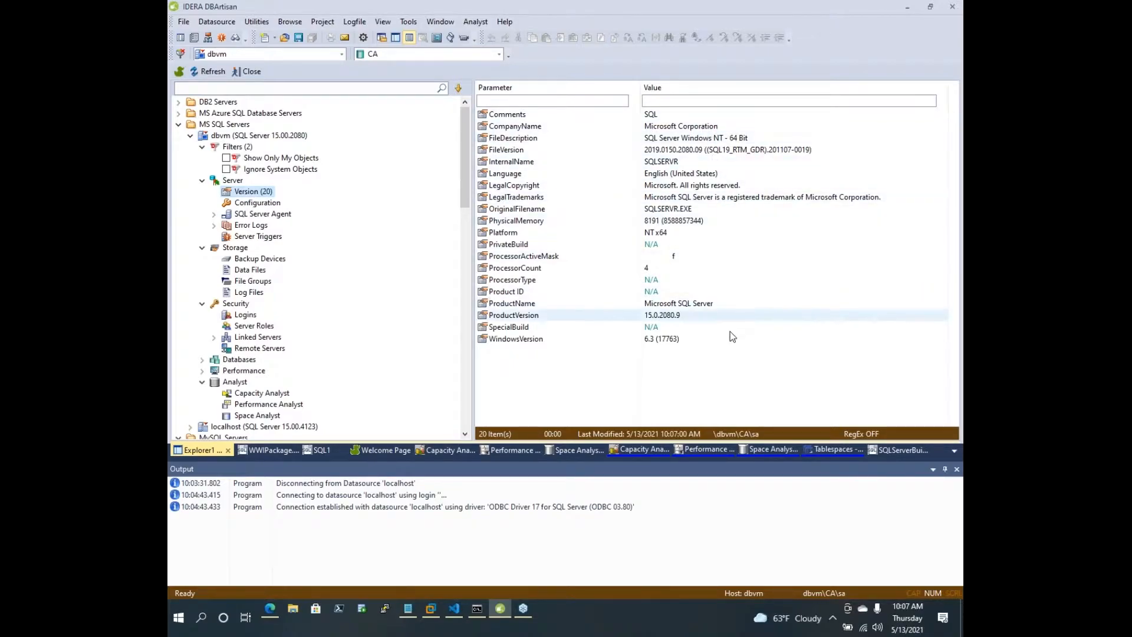
View the configuration parameters of the dbvm server
click(254, 202)
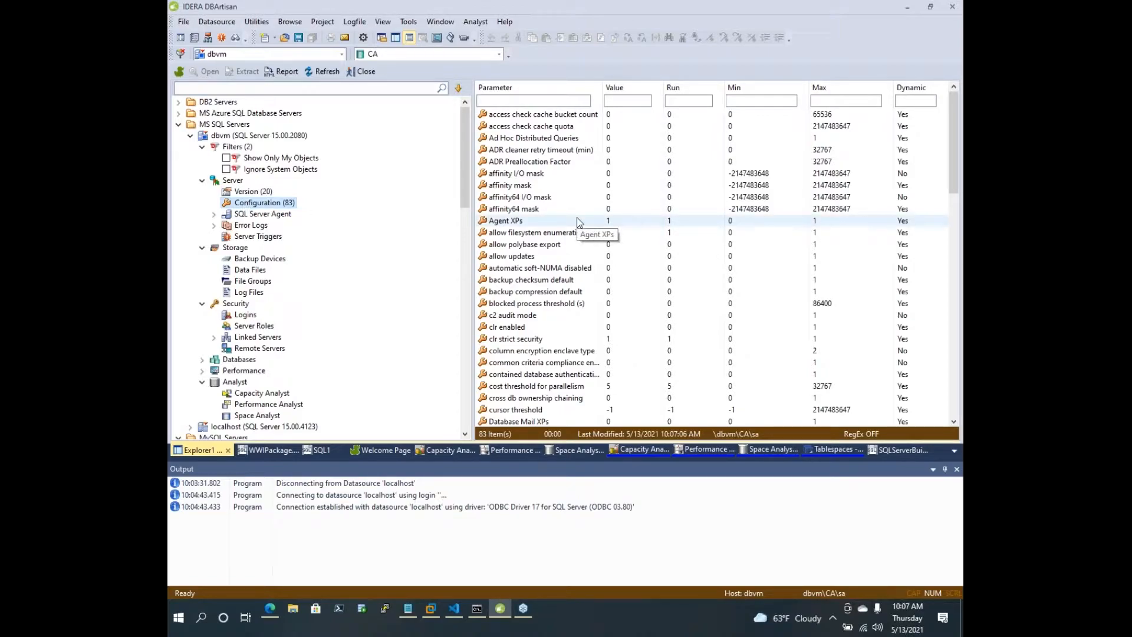
scroll(578, 223, down, 3)
click(560, 99)
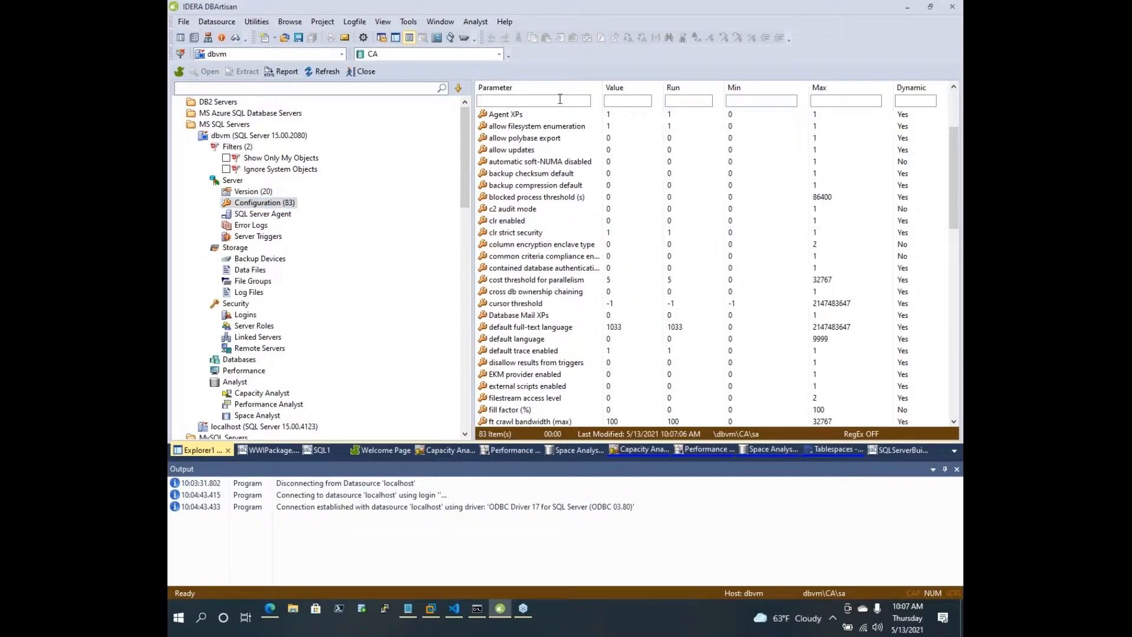
scroll(630, 305, down, 1)
View the overview of the ORCL Oracle datasource under DBA_PROD and expand its Filters and Instance nodes
scroll(389, 337, down, 9)
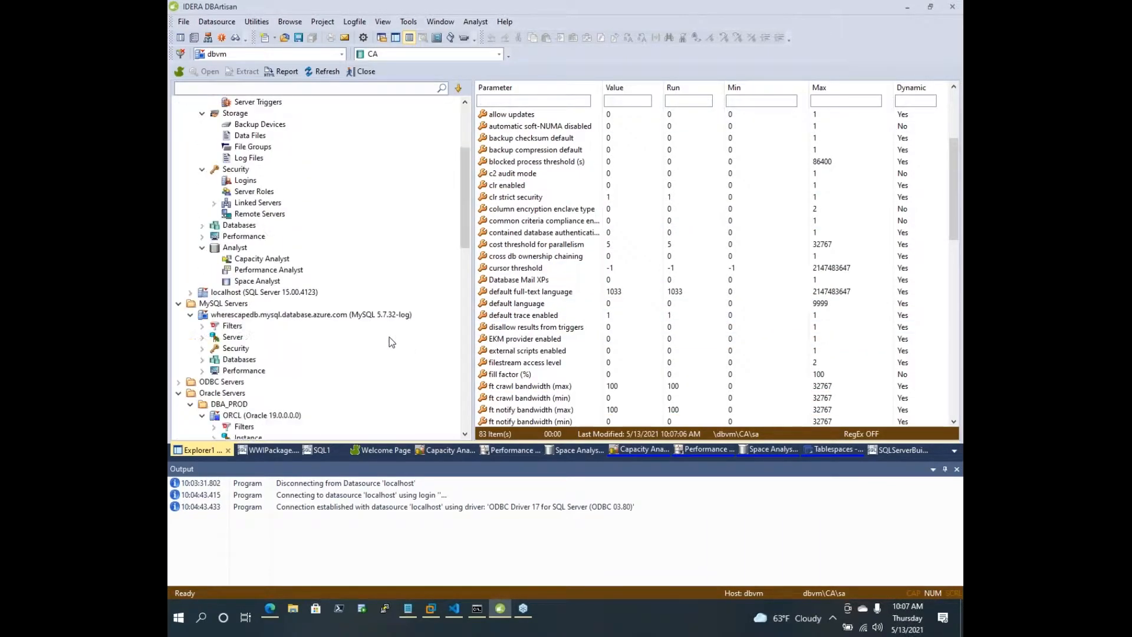
scroll(389, 337, down, 2)
click(262, 180)
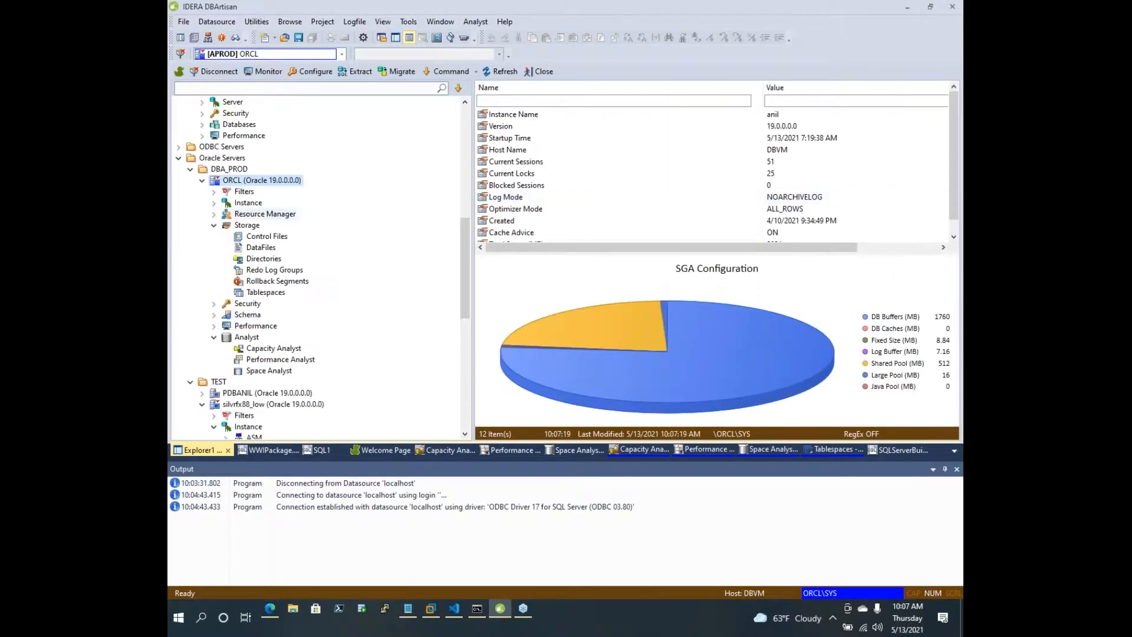
click(214, 192)
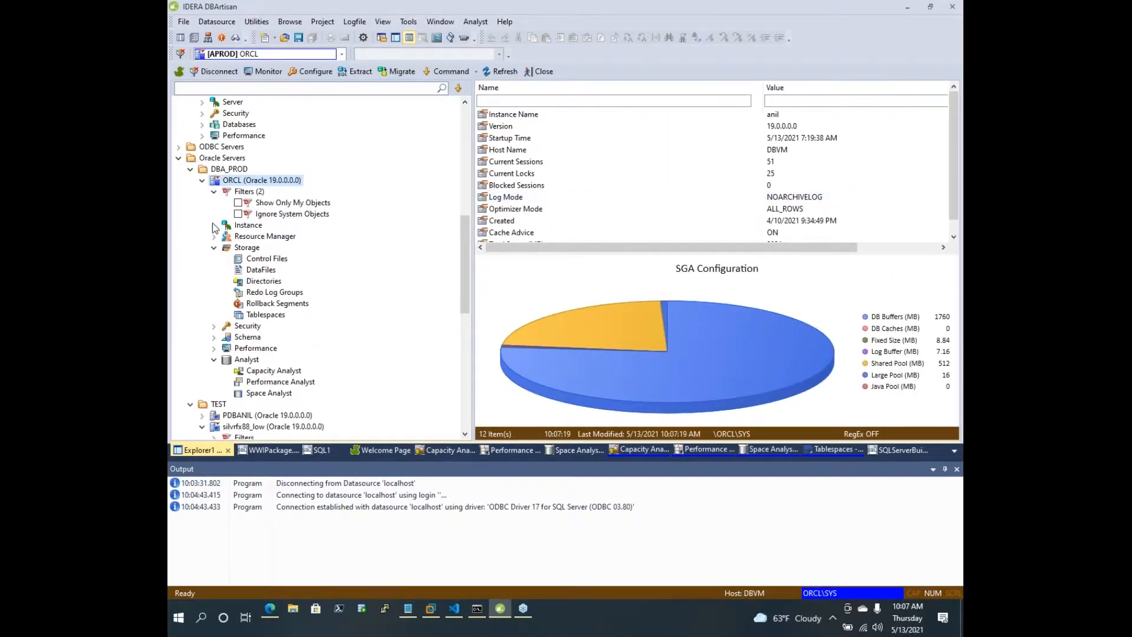
click(213, 224)
Browse the ORCL instance's ASM, Version, Patch Update and Configuration nodes, looking through the configuration parameters
click(251, 236)
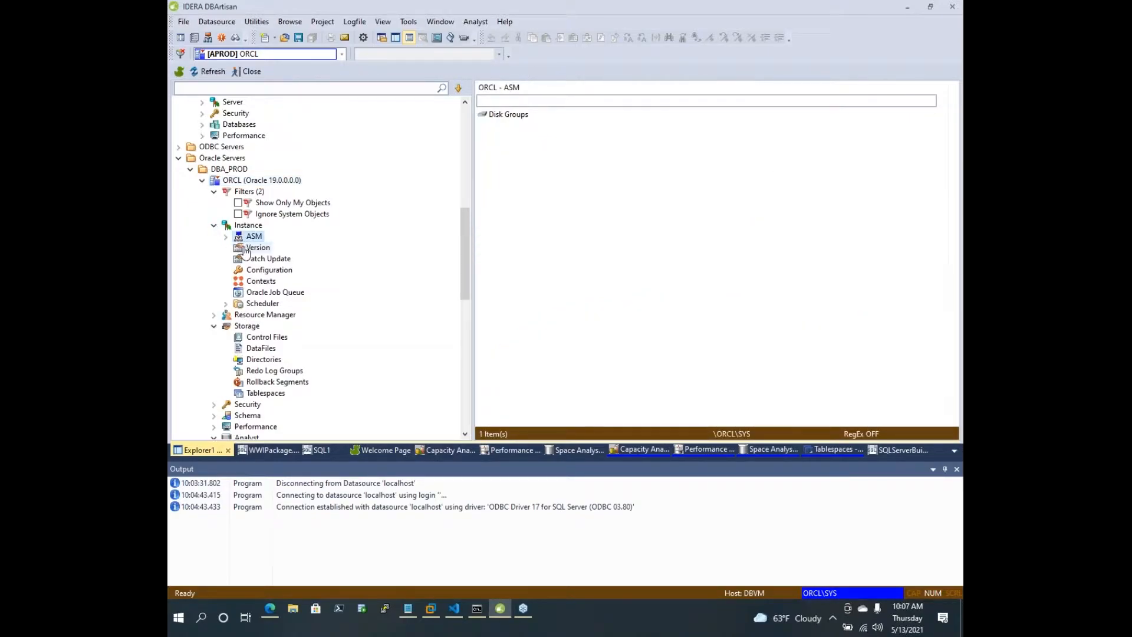
click(255, 248)
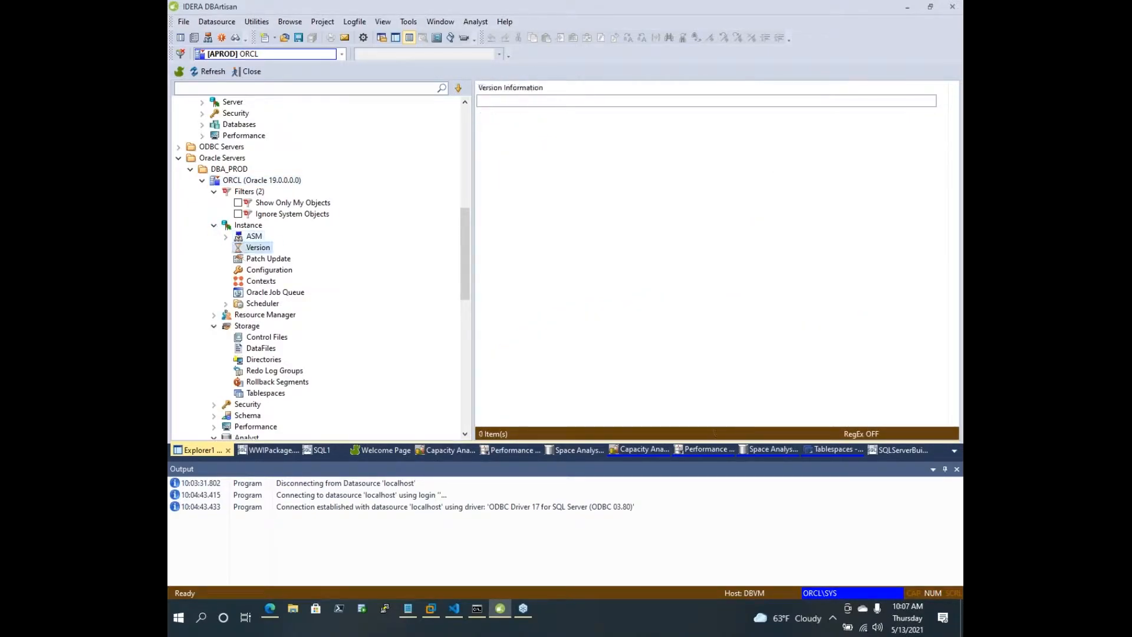
click(262, 258)
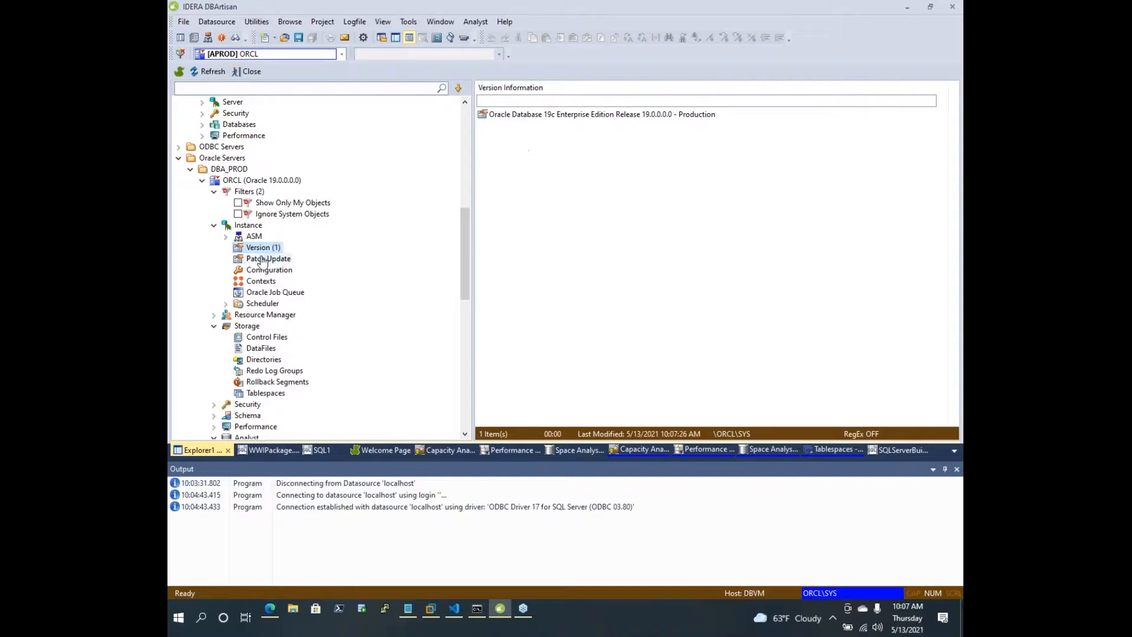
click(262, 269)
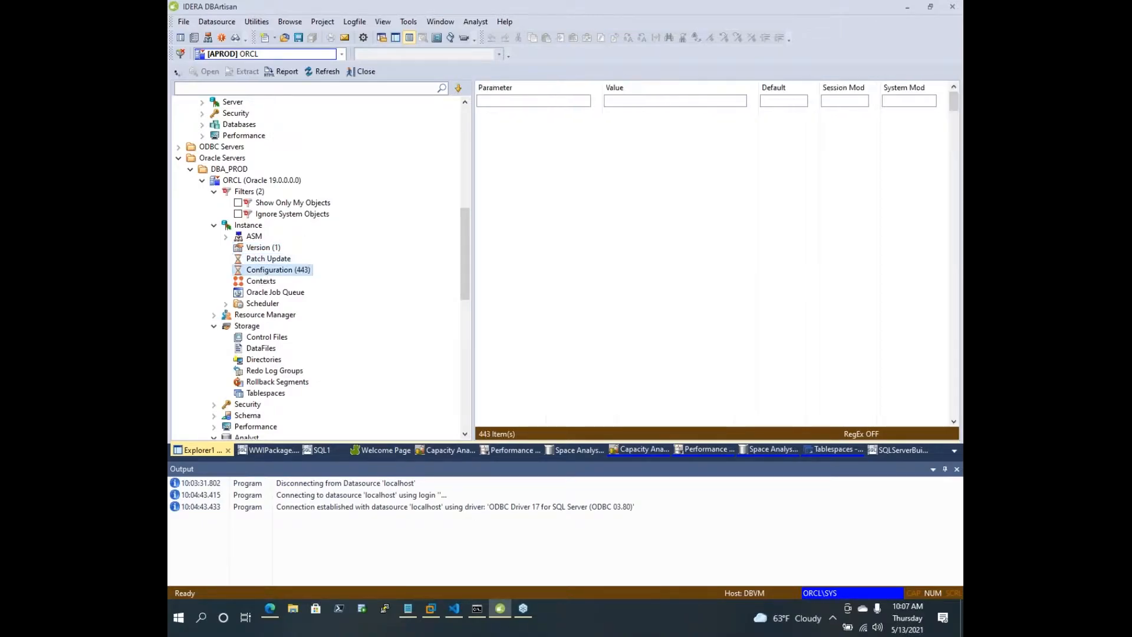
scroll(529, 184, down, 4)
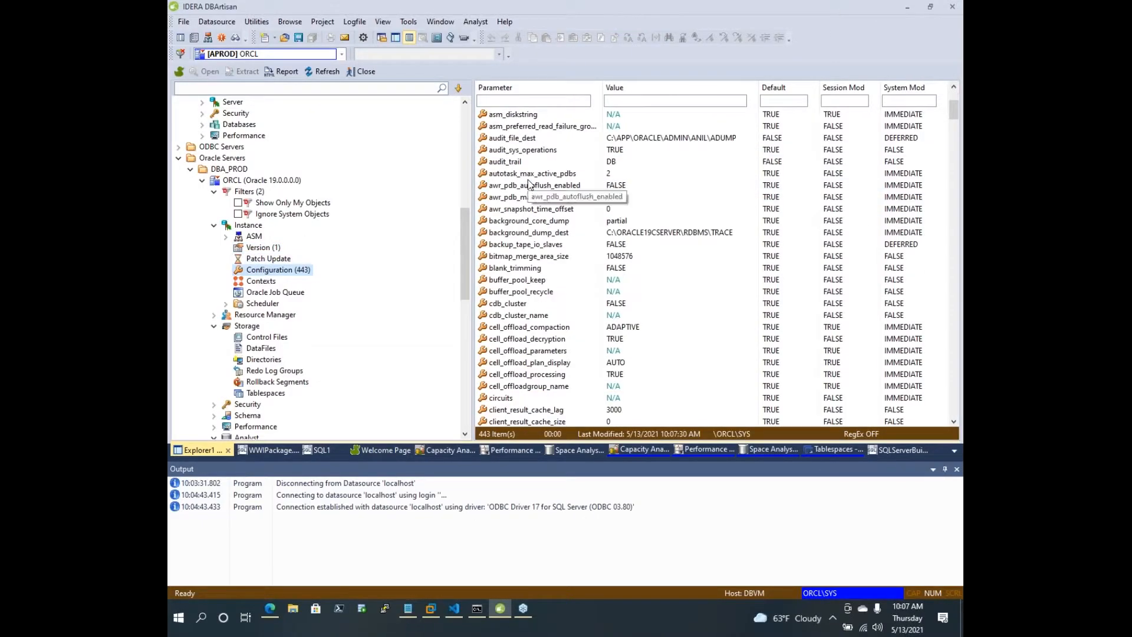
scroll(581, 286, down, 11)
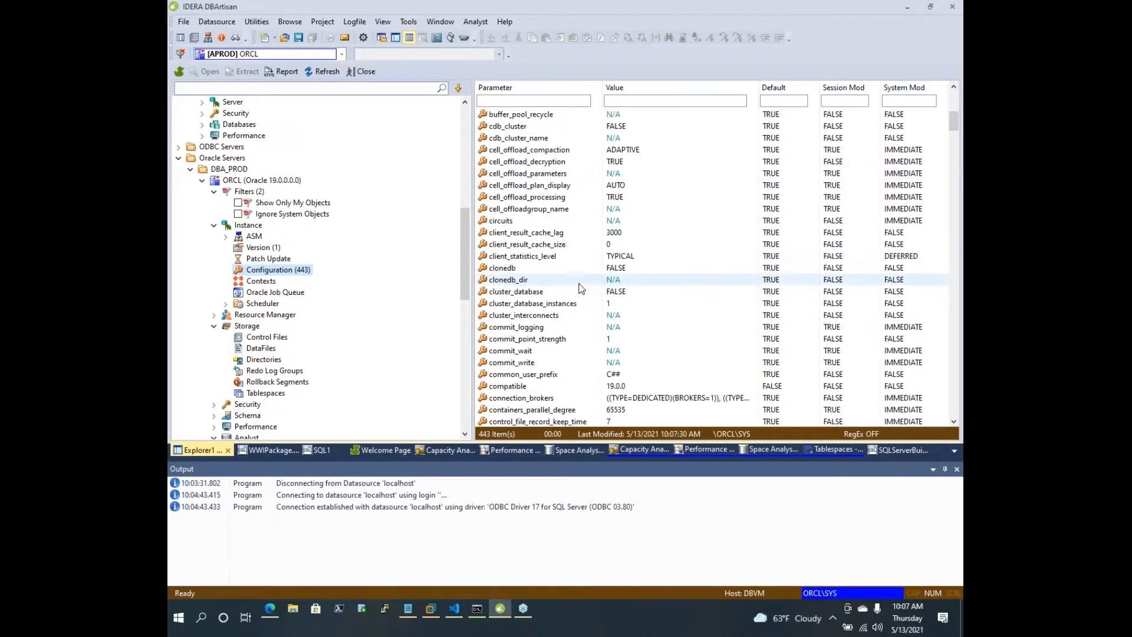
scroll(580, 286, down, 5)
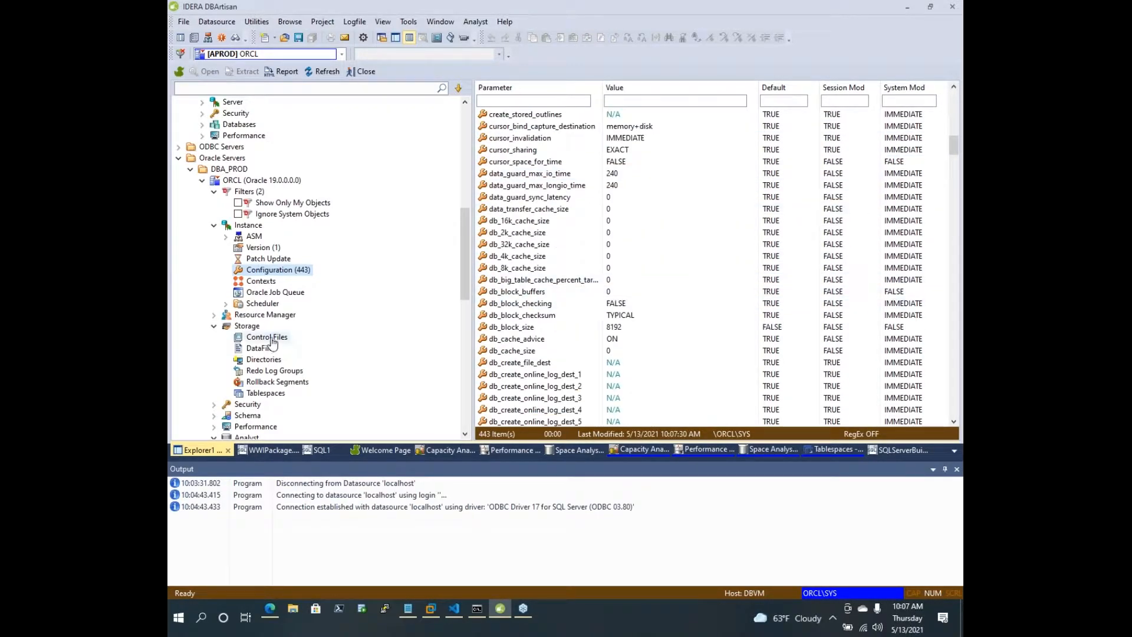
View the control files, data files, directories and redo log groups in ORCL's Storage node
click(271, 339)
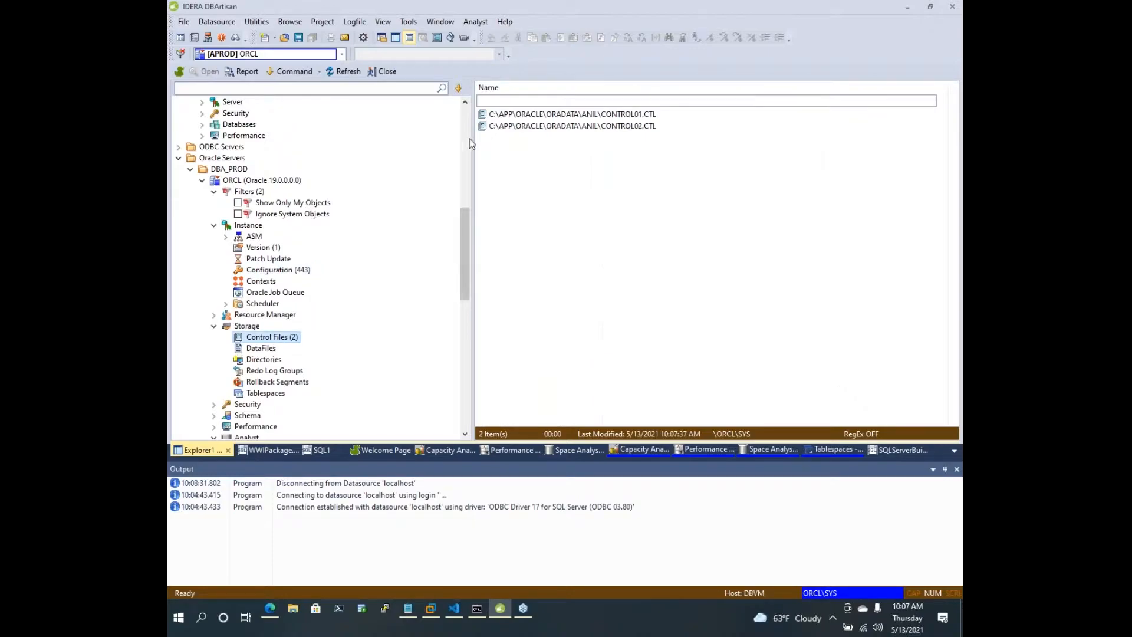
click(261, 348)
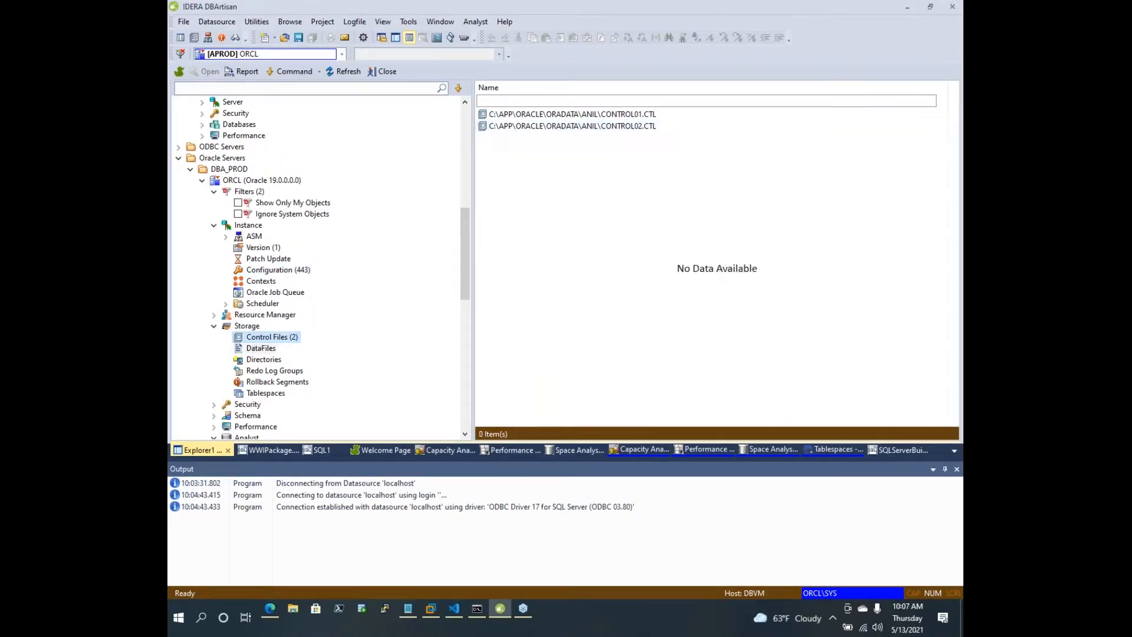
click(255, 361)
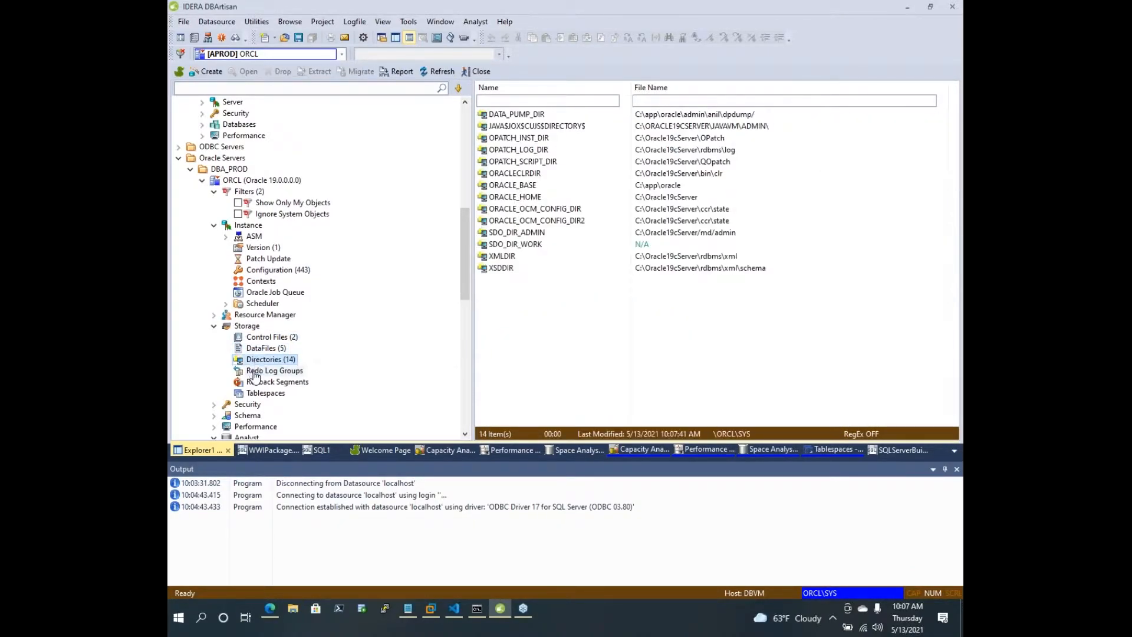
click(254, 371)
Return to the dbvm datasource, expand its Error Logs node and view the SQL Server Agent contents
scroll(254, 372, up, 4)
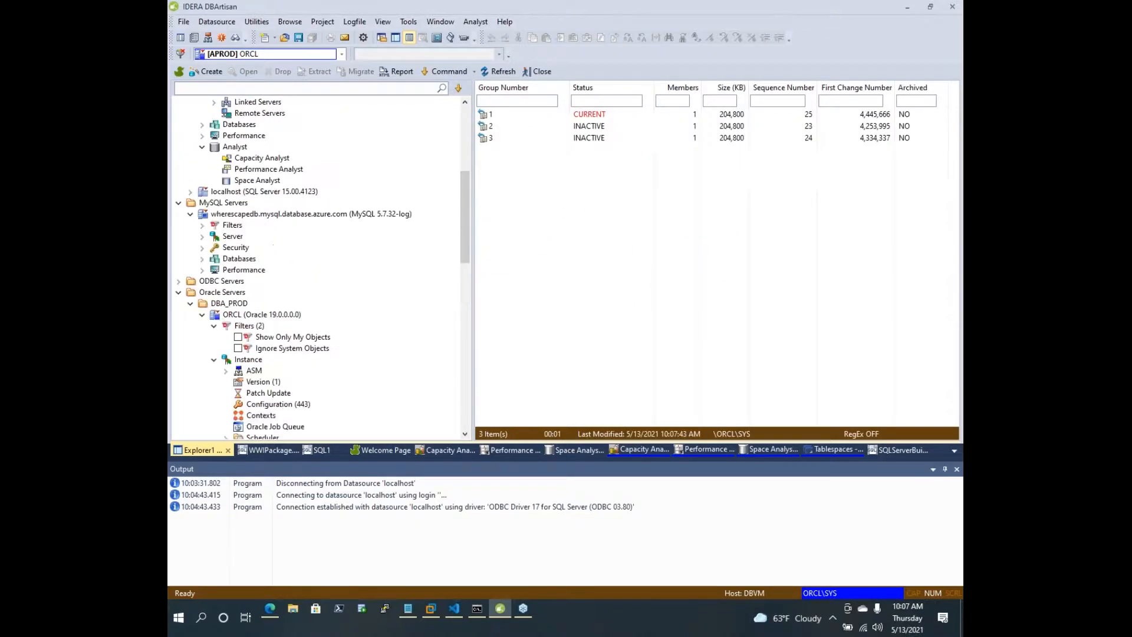
scroll(318, 265, up, 3)
scroll(283, 253, up, 3)
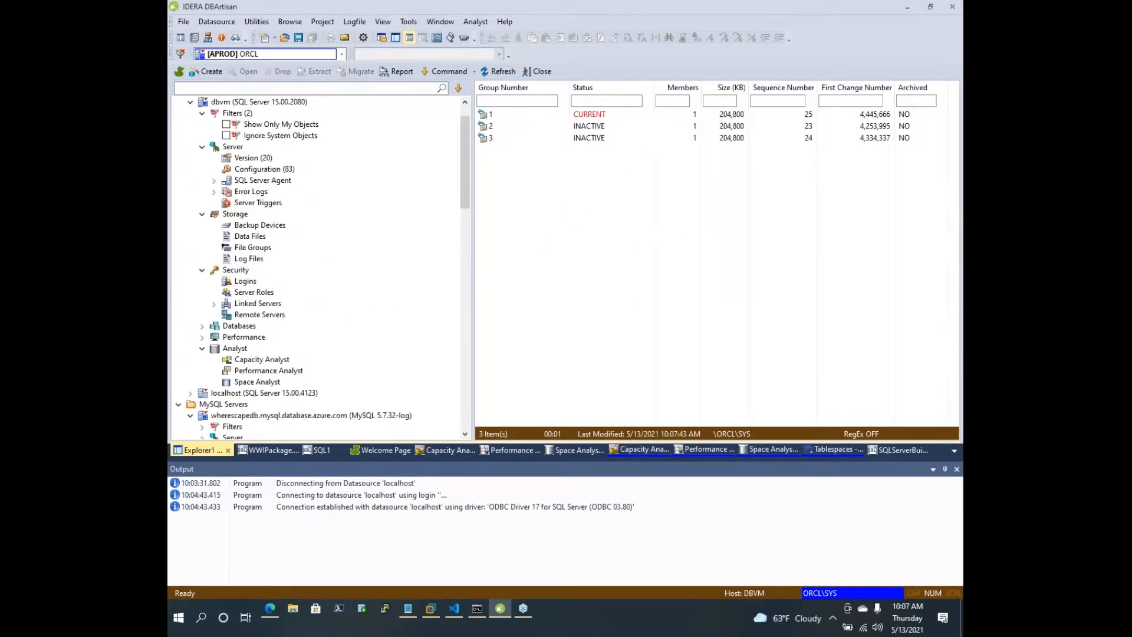
scroll(283, 253, up, 1)
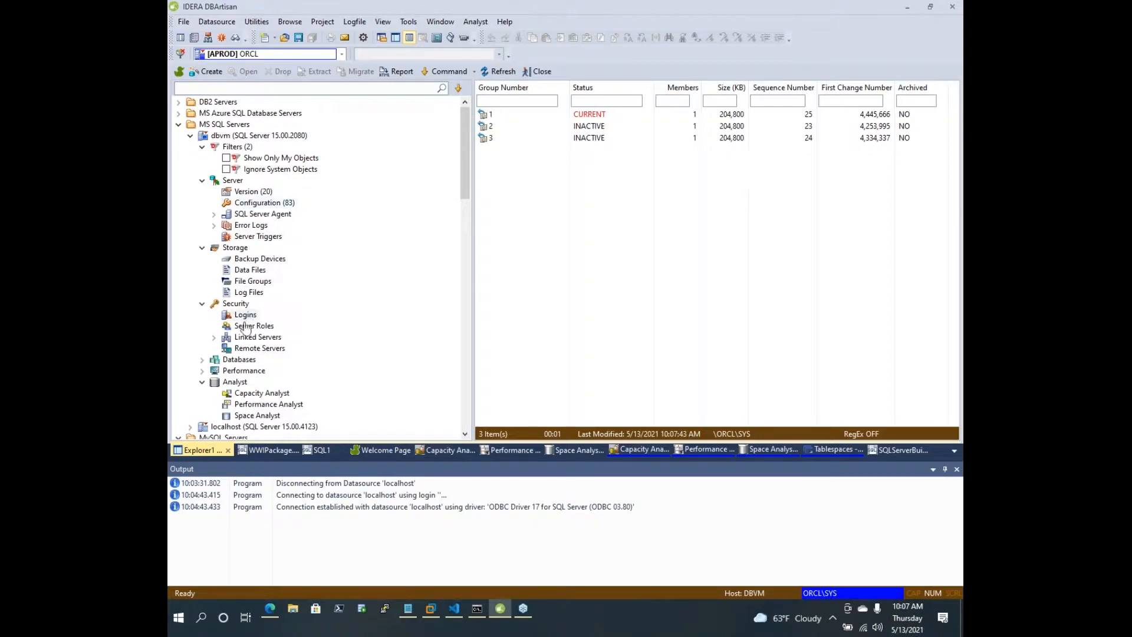
click(214, 225)
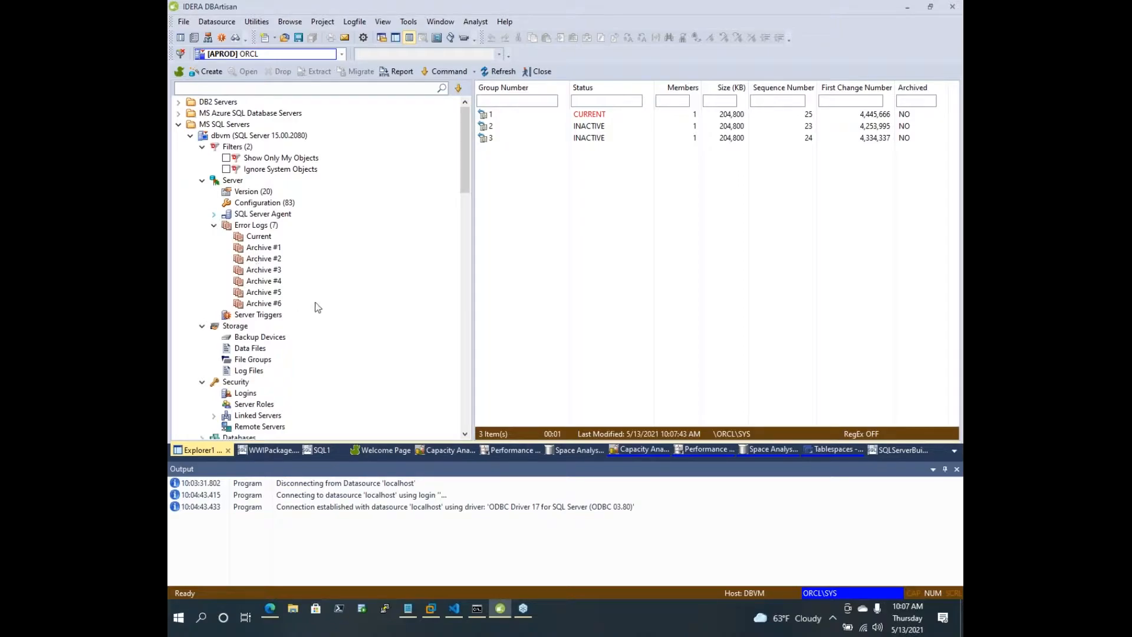
click(262, 214)
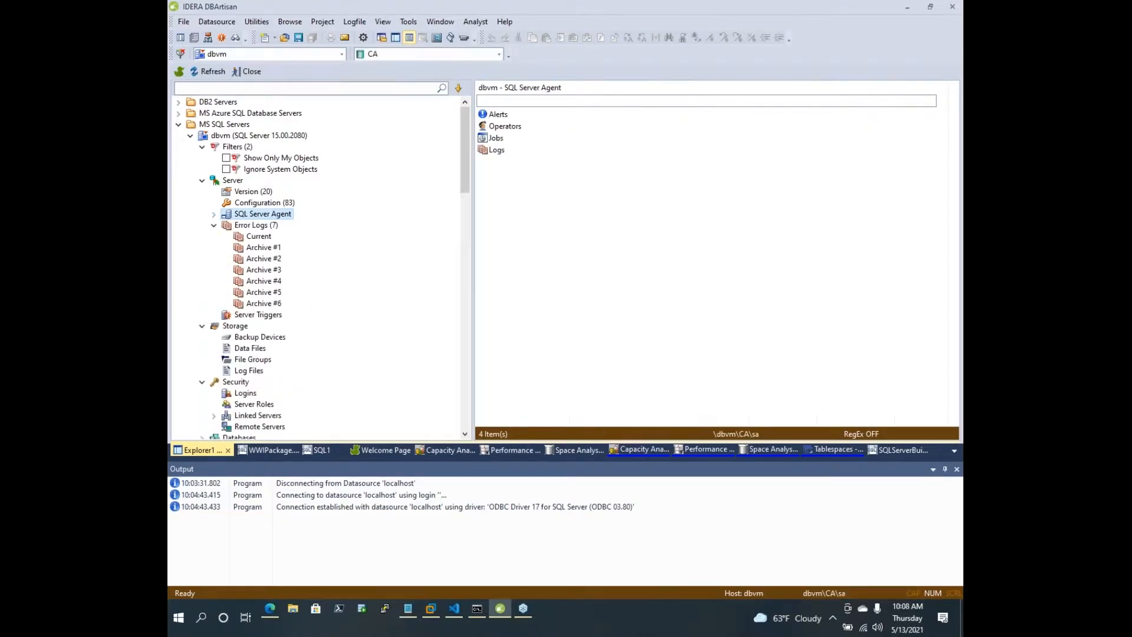
Expand the SQL Server Agent node under dbvm and view its alerts and operators
scroll(262, 213, down, 2)
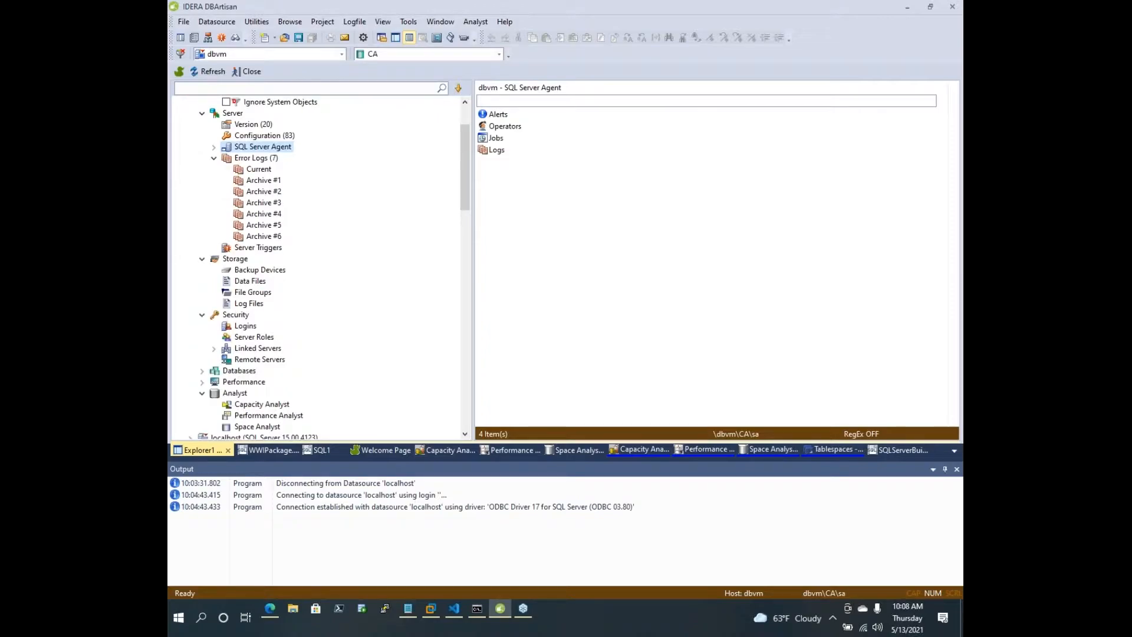
scroll(319, 265, down, 6)
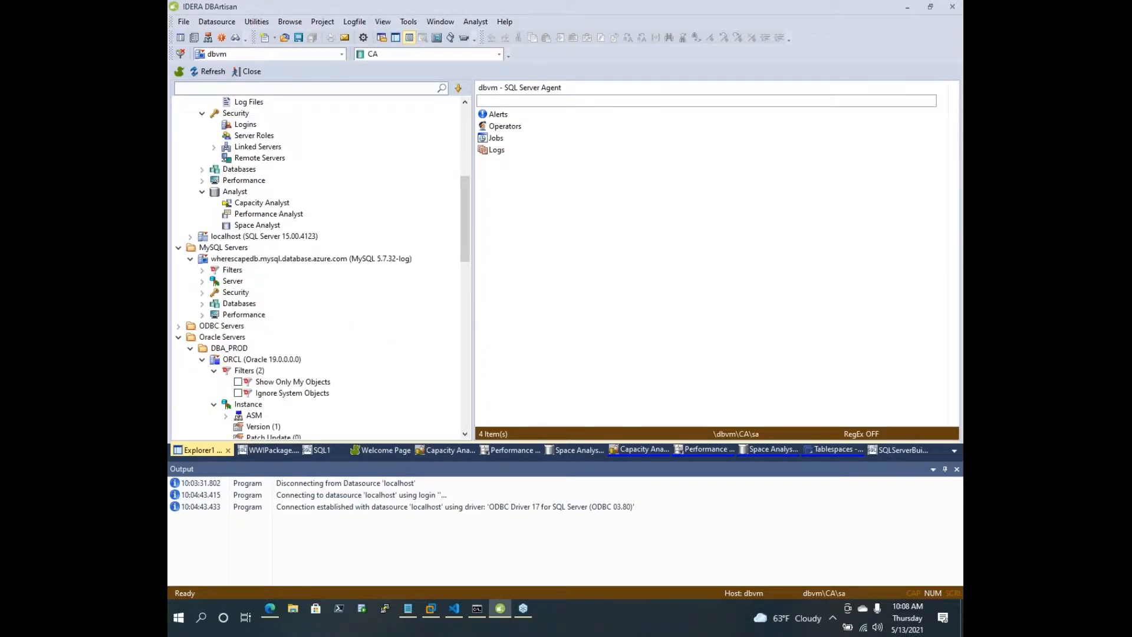
scroll(319, 265, up, 4)
scroll(328, 278, up, 4)
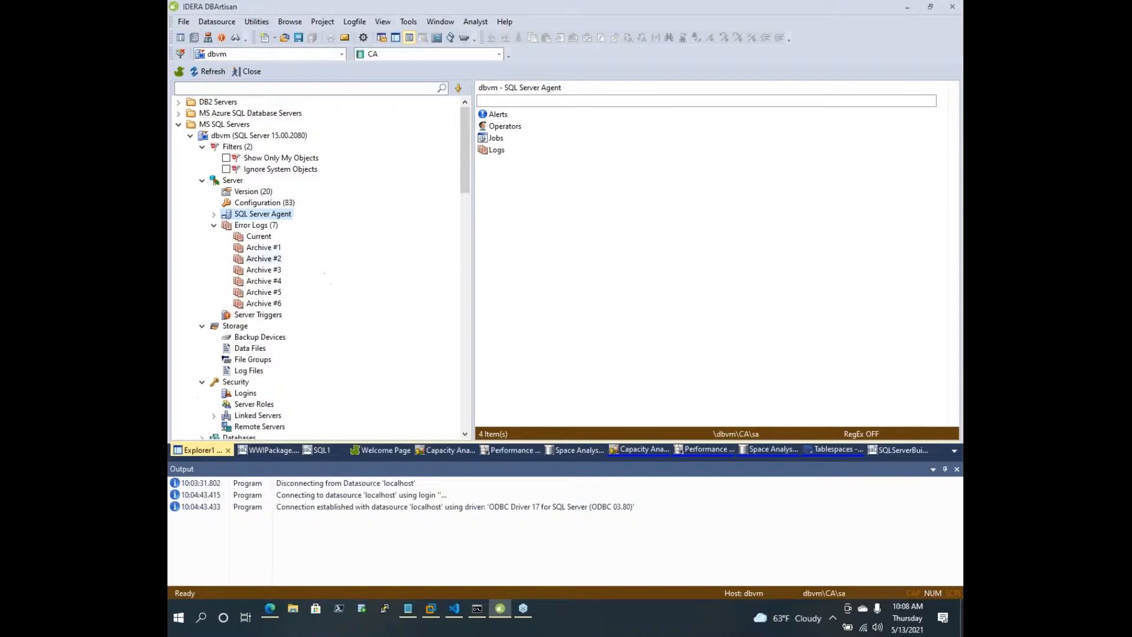
click(213, 214)
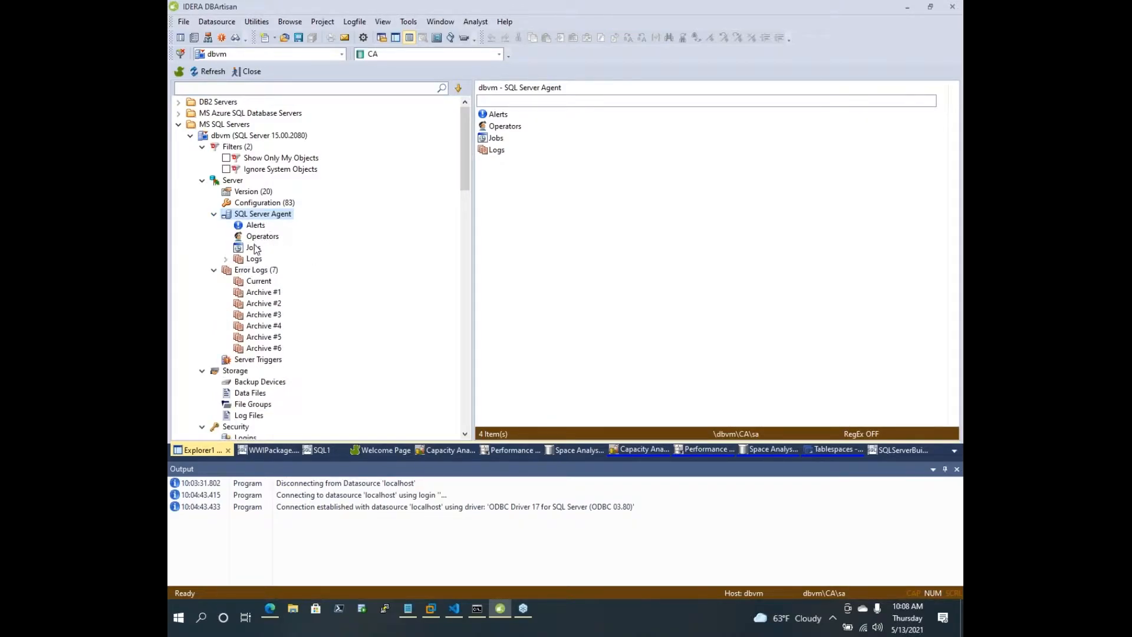
click(255, 225)
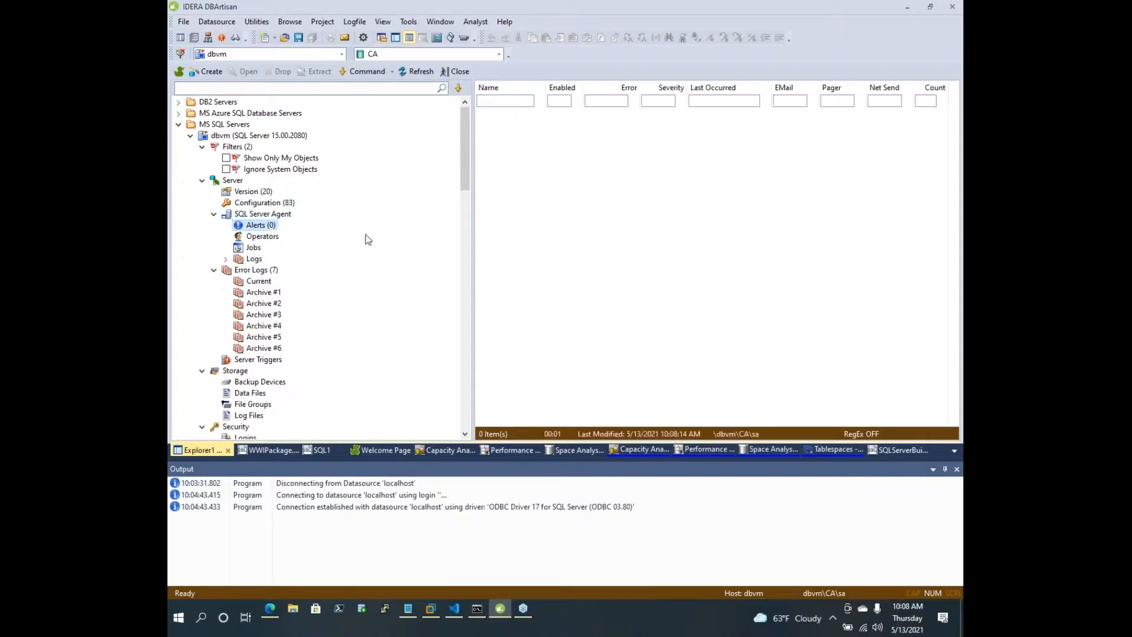
click(263, 237)
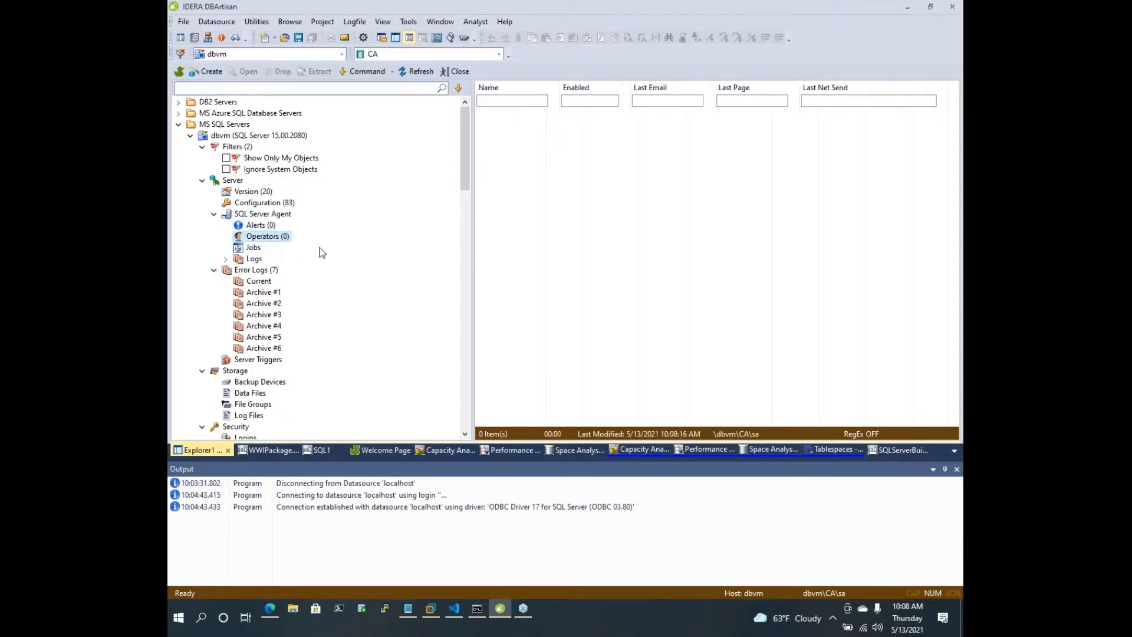
Review the dbvm datasource's overview and the data commands available for it
scroll(322, 252, down, 8)
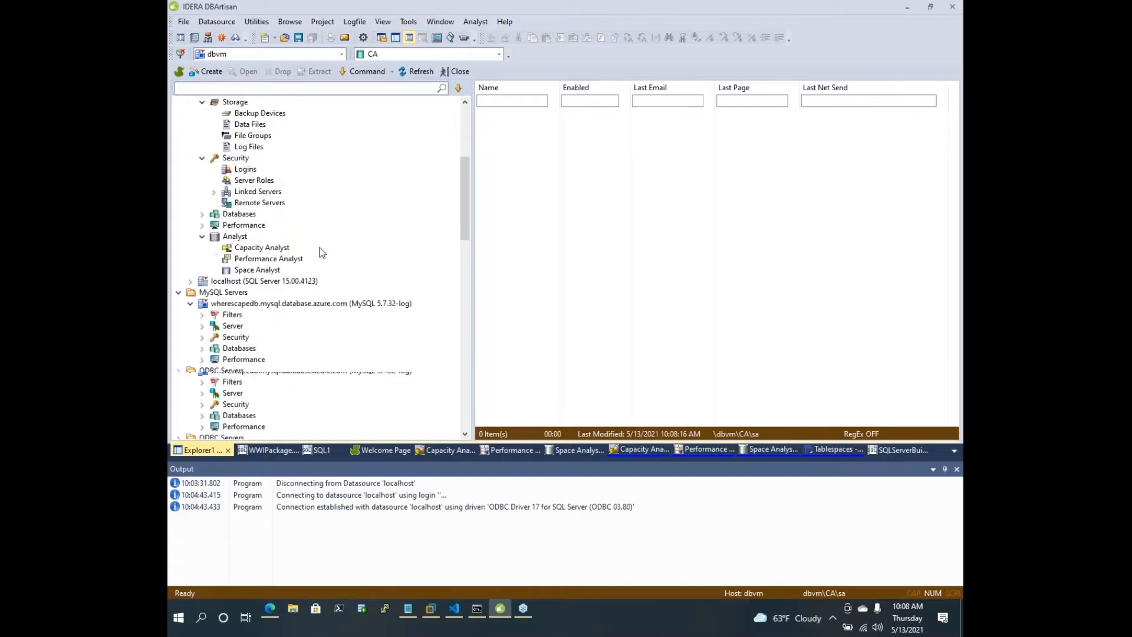
scroll(321, 253, up, 8)
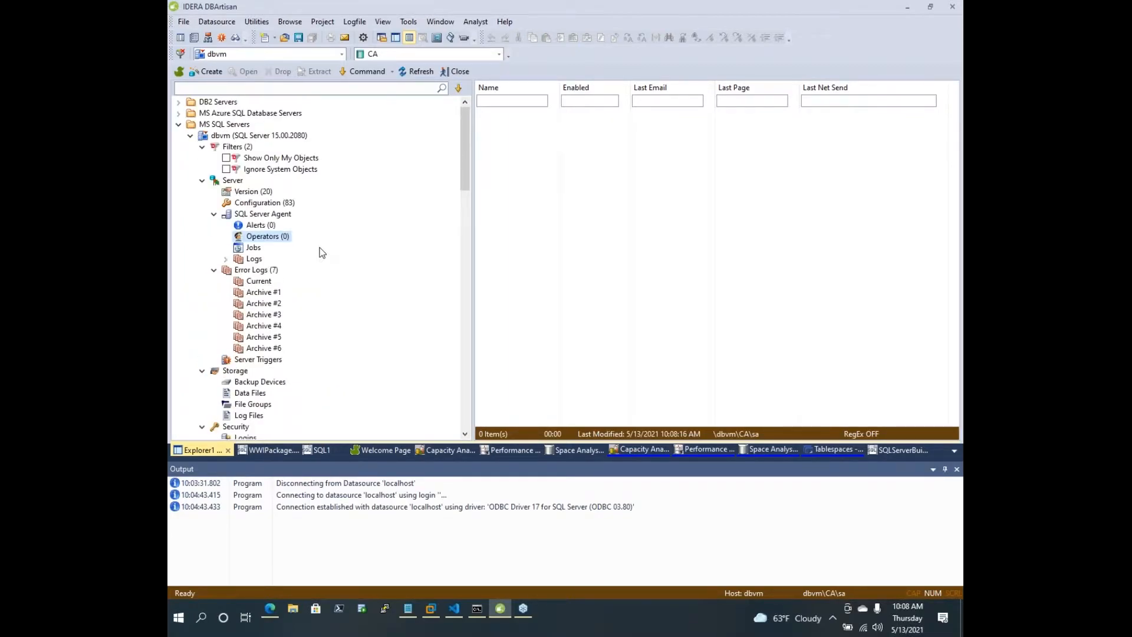
click(259, 135)
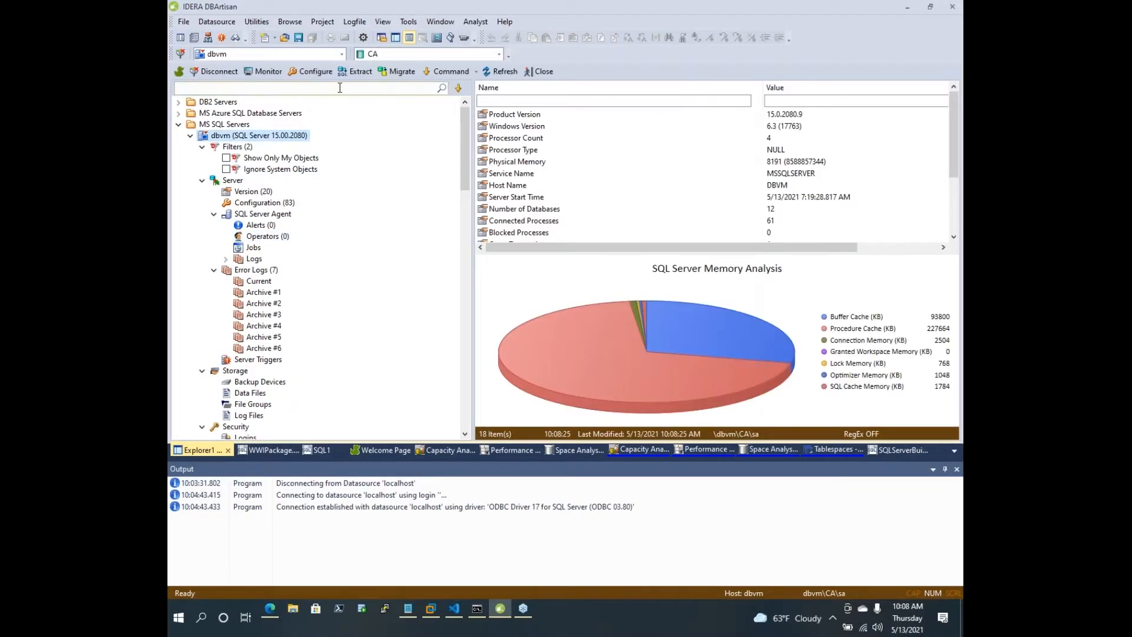
click(476, 73)
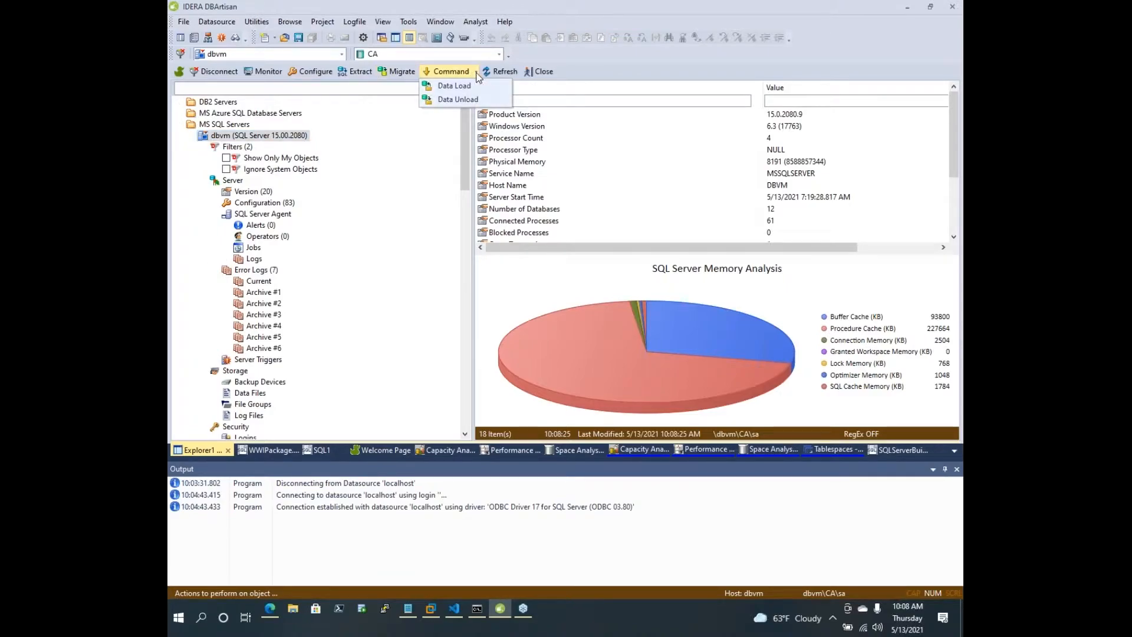
Enable the Show Only My Objects filter for dbvm and view the server's version information
click(226, 157)
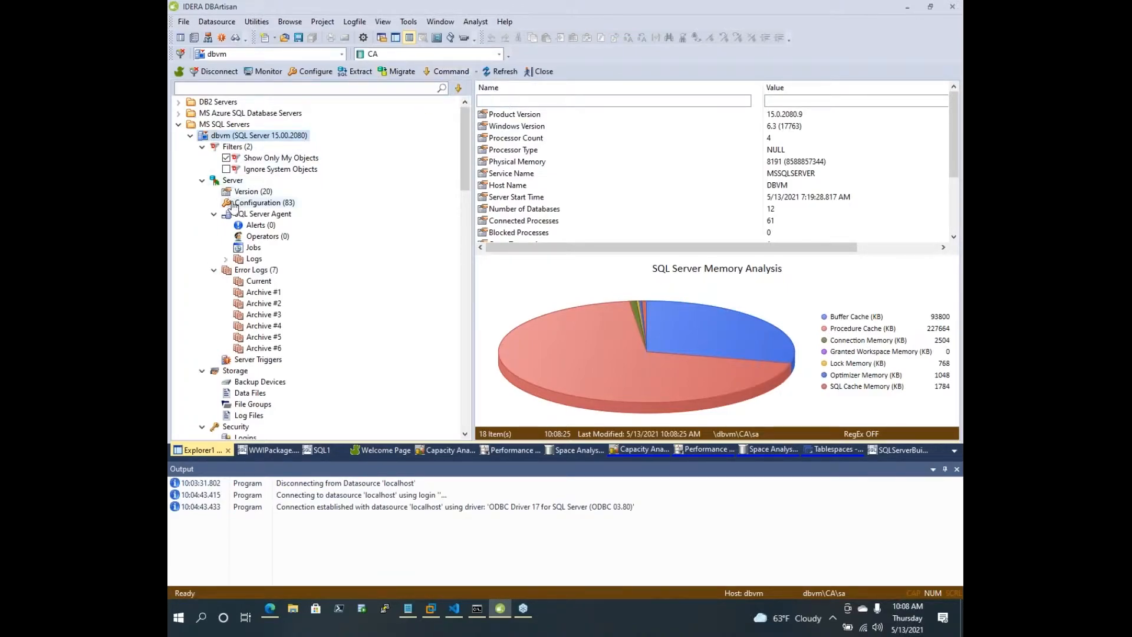
click(251, 192)
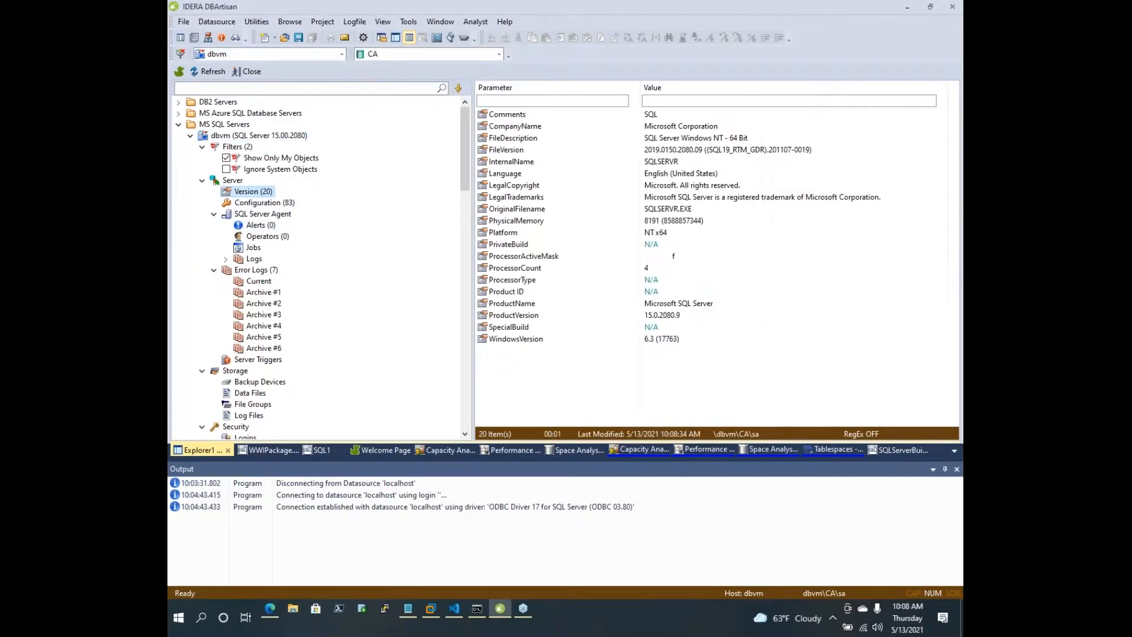
Start creating a backup device in dbvm's Storage node and name it sample
scroll(288, 285, down, 3)
click(277, 282)
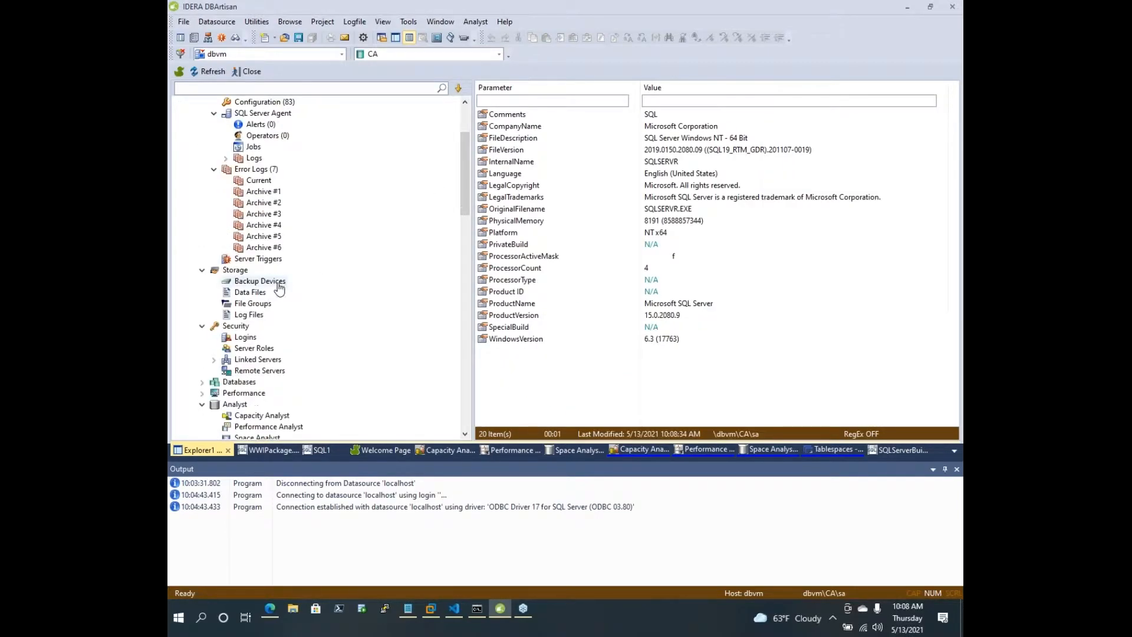
right_click(277, 282)
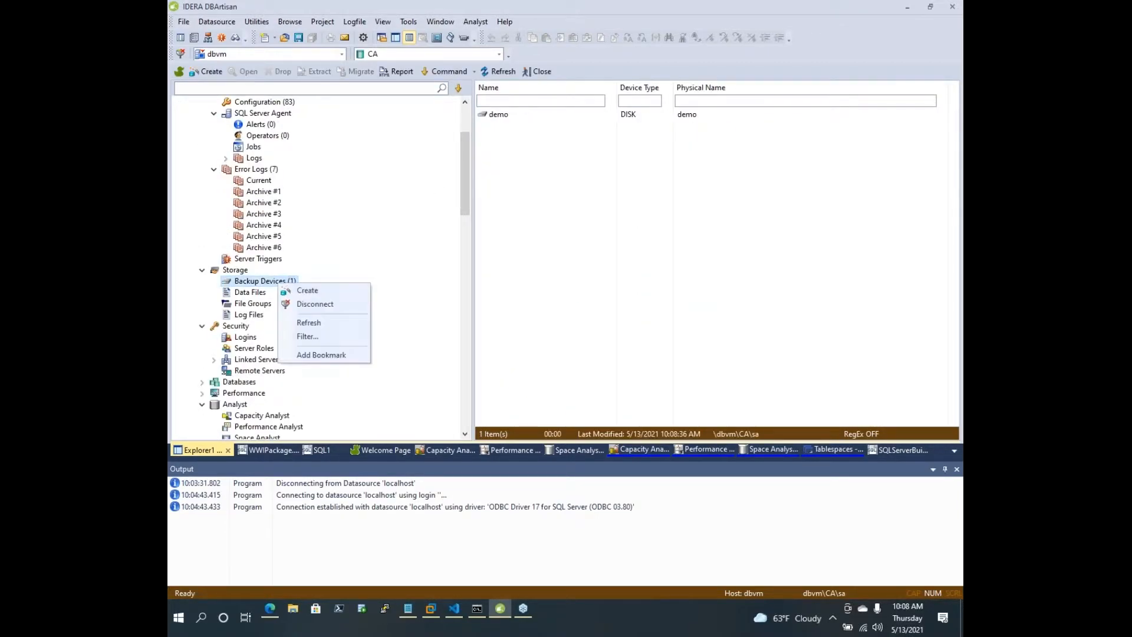
click(298, 287)
click(738, 259)
text(sample)
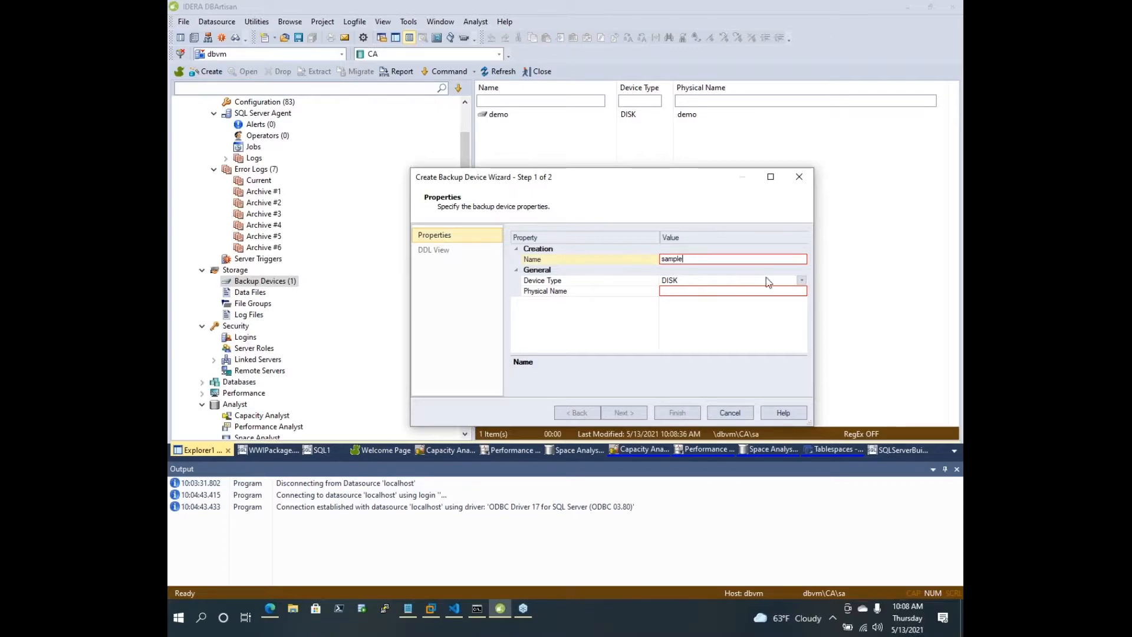
Keep the device type as DISK, set the physical name to sampledisk and preview the generated SQL
click(801, 279)
click(801, 279)
click(799, 291)
text(sam)
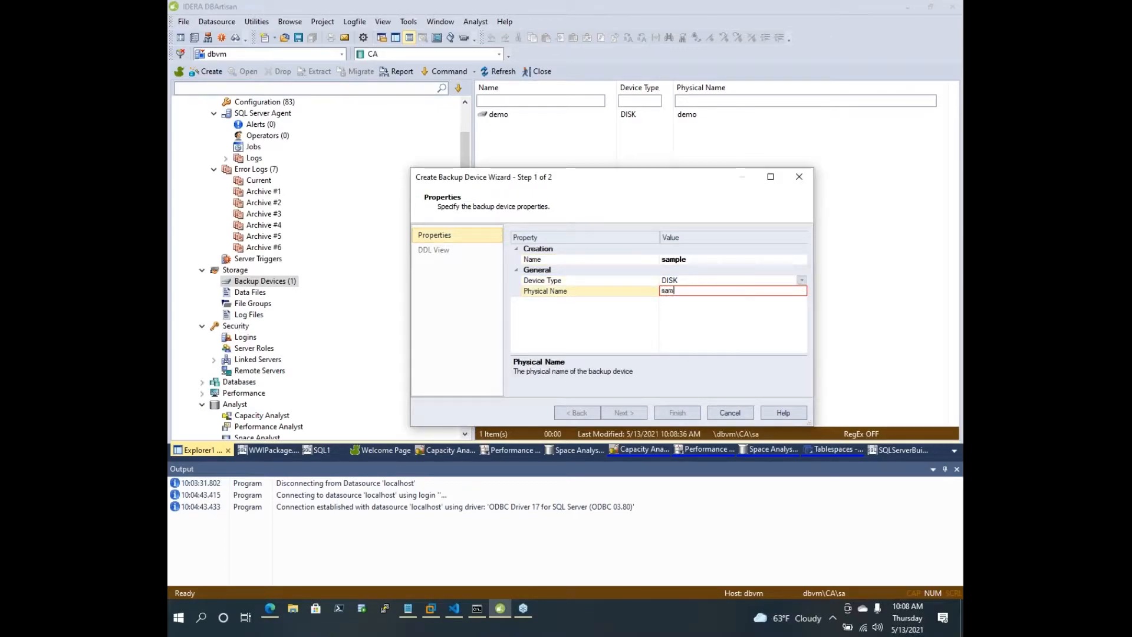
text(pledisk)
click(625, 412)
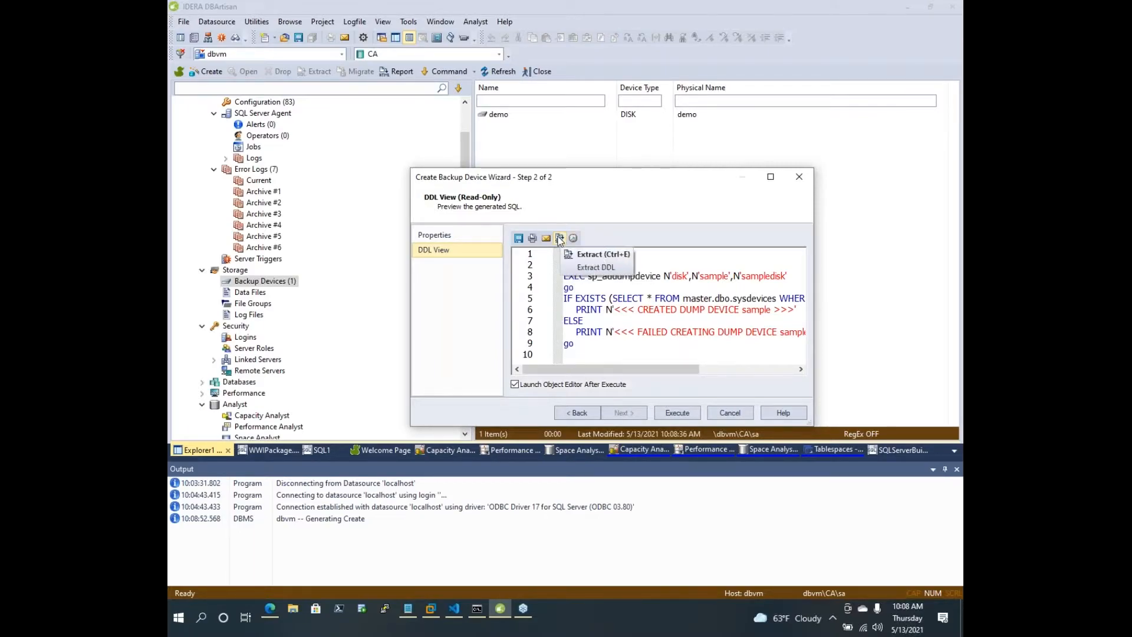
Save the generated SQL to a file named DiskCreation and execute the backup device creation
click(525, 242)
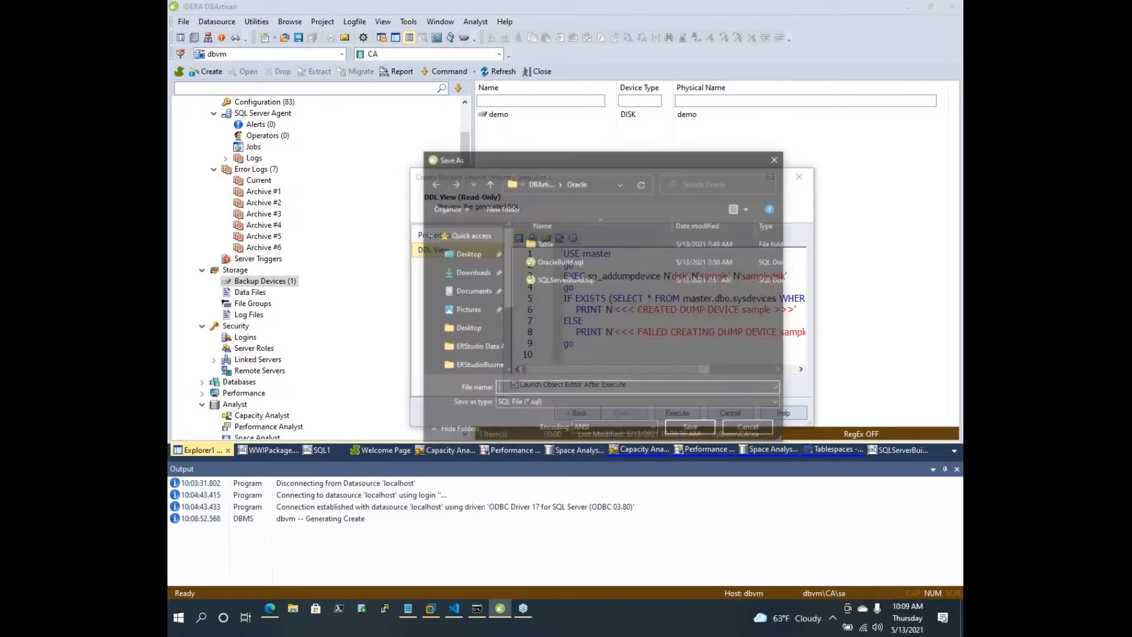
text(DiskCreation)
key(Return)
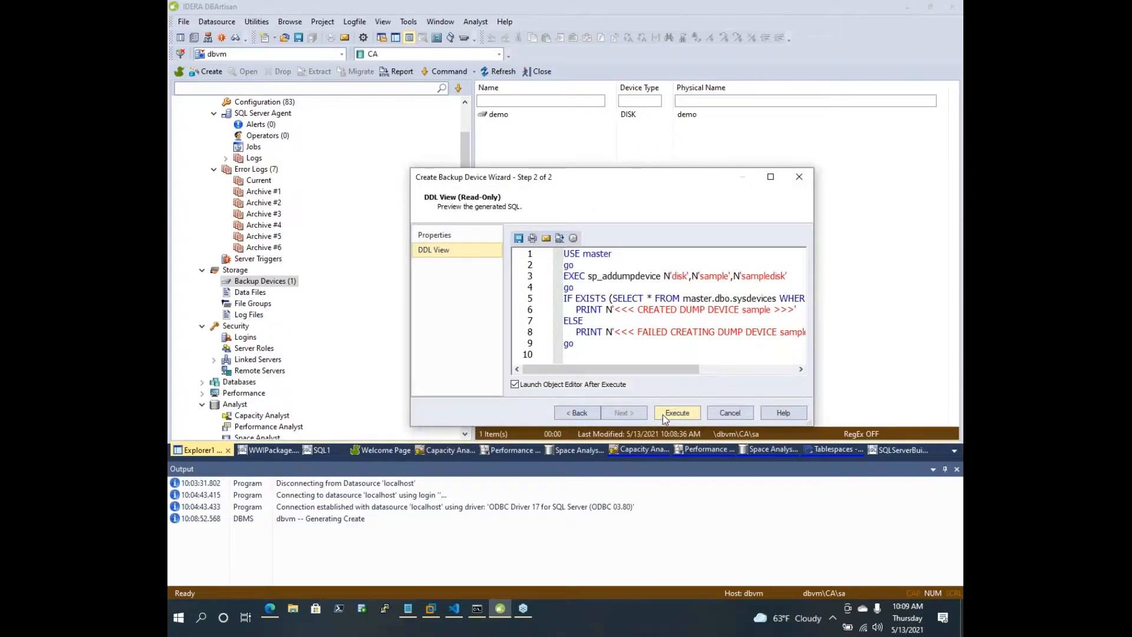
click(662, 414)
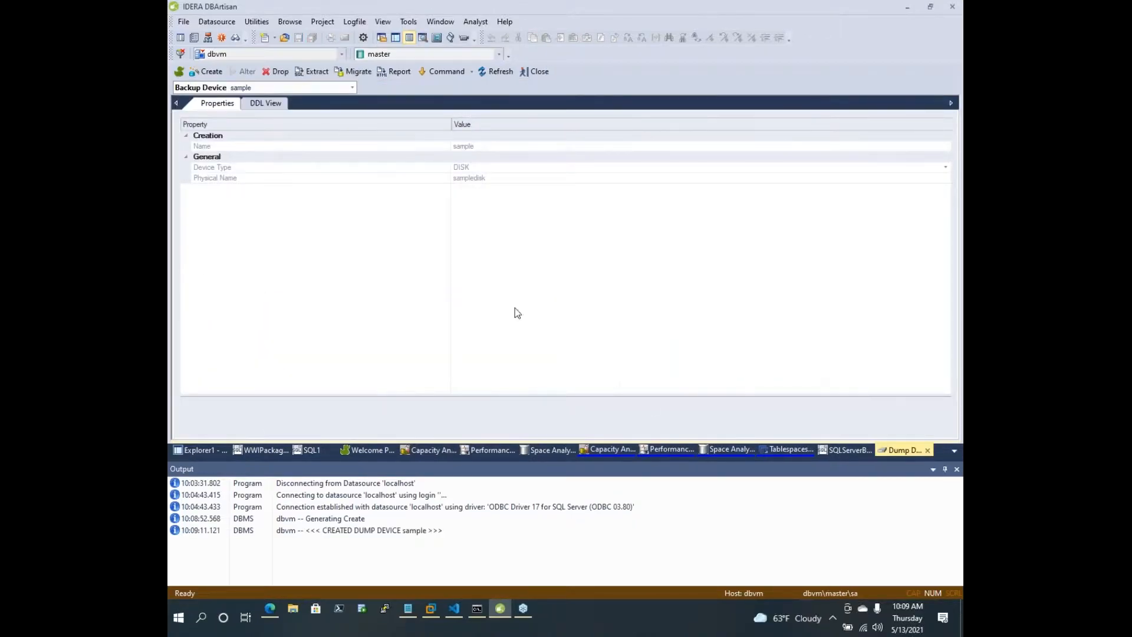
View the sample device's DDL and generate its report with a date and time stamp, saved in date-specific folders
click(274, 105)
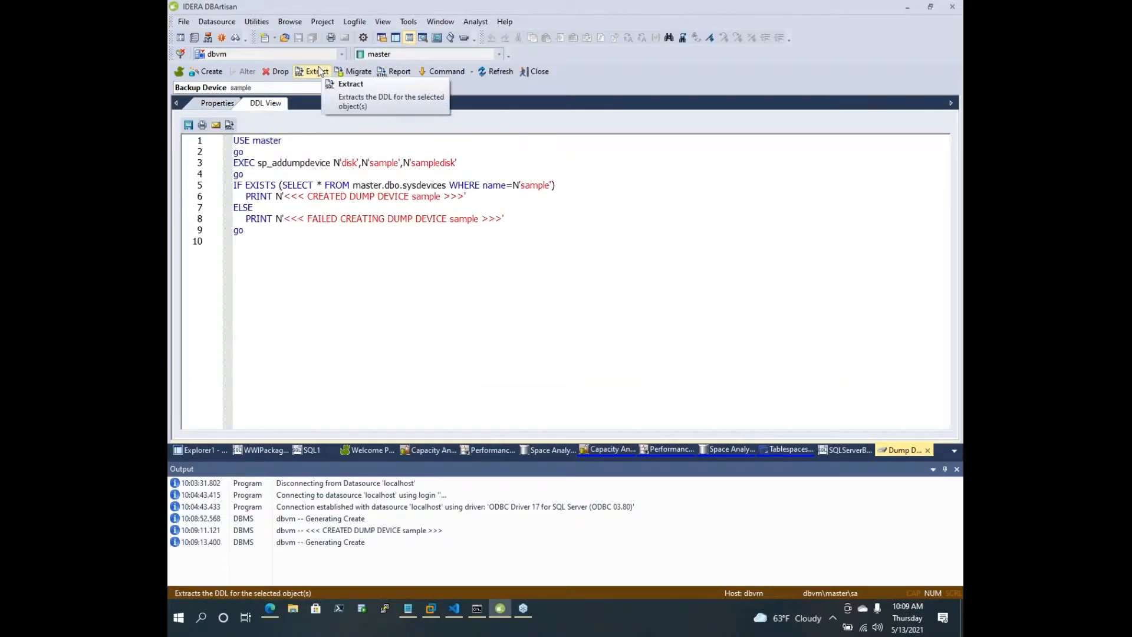
click(394, 72)
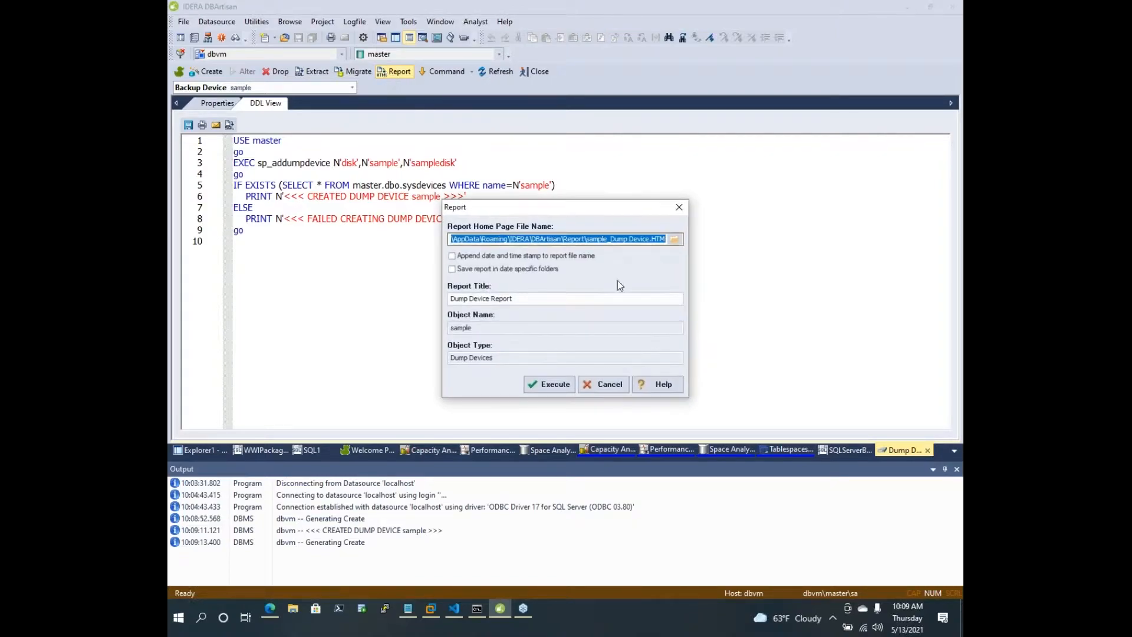
click(545, 257)
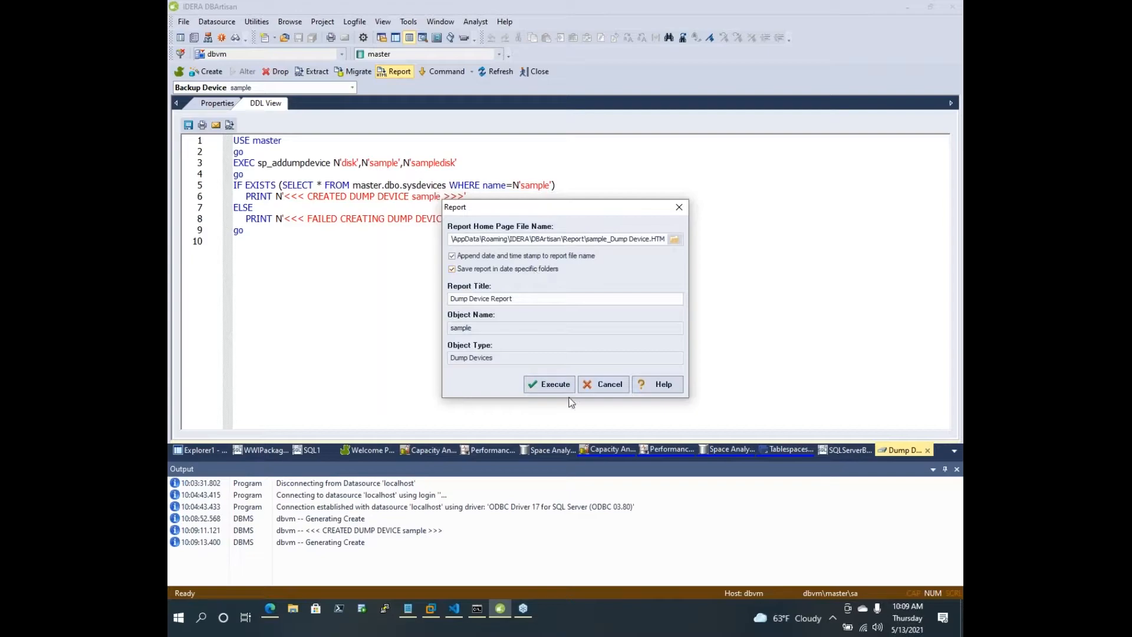
click(552, 382)
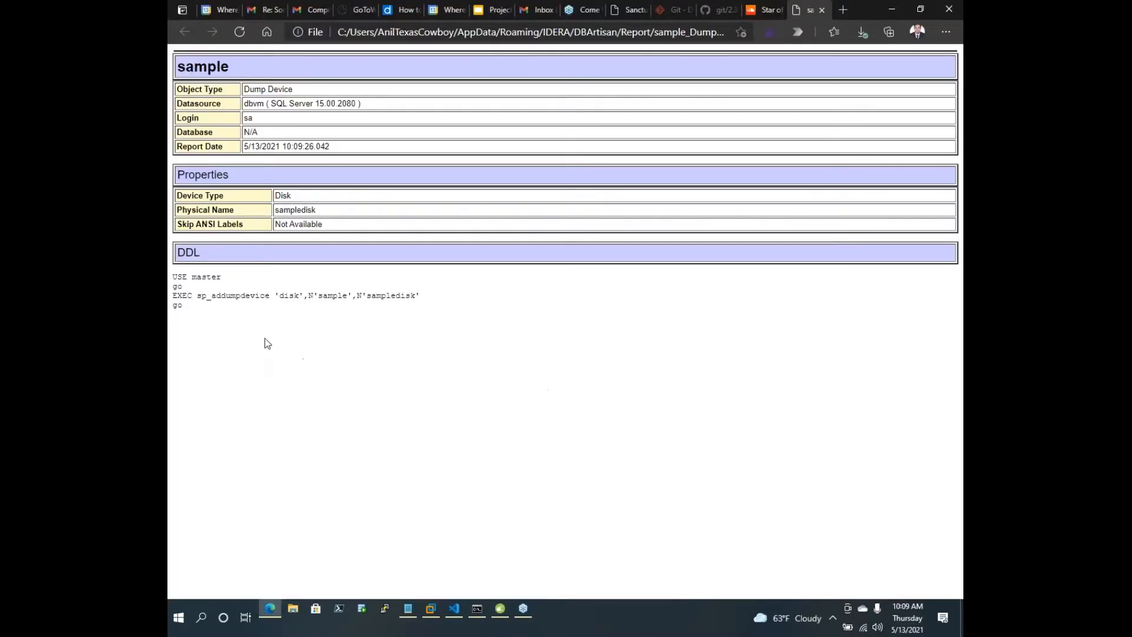
Review the report's properties and DDL, then switch back to DBArtisan and view the backup devices list
drag(264, 338, 171, 88)
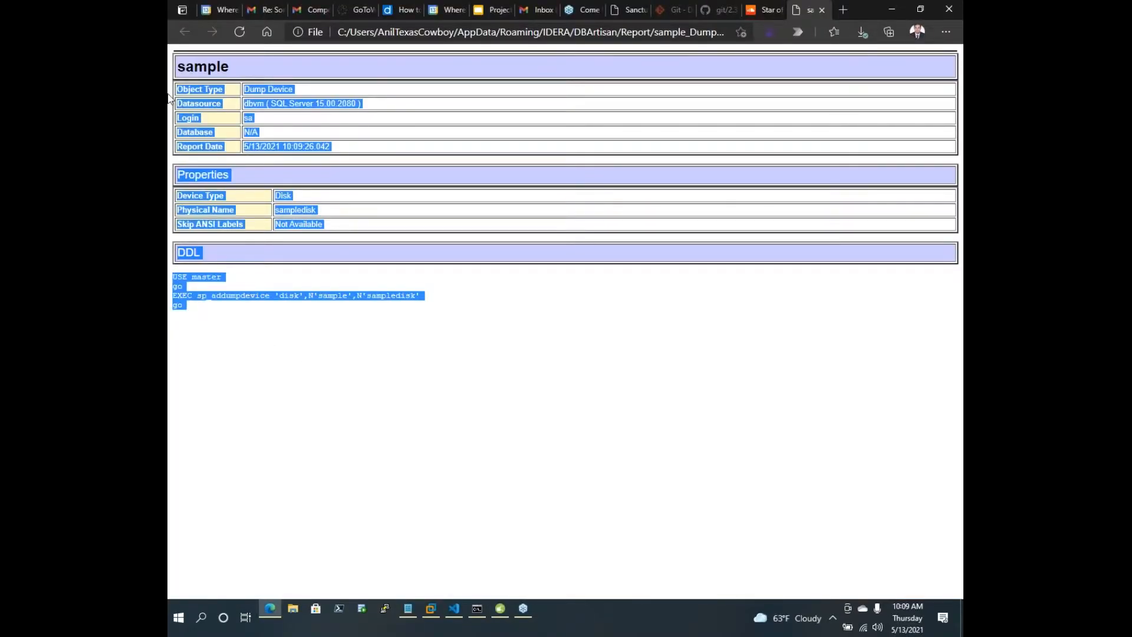
click(504, 442)
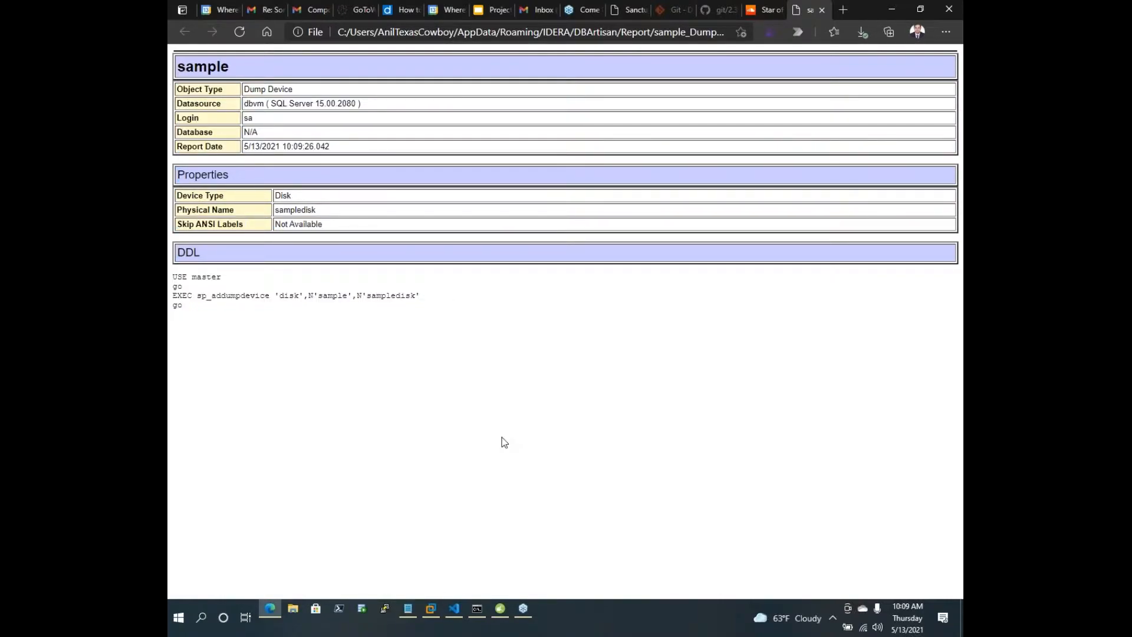
drag(265, 322, 172, 277)
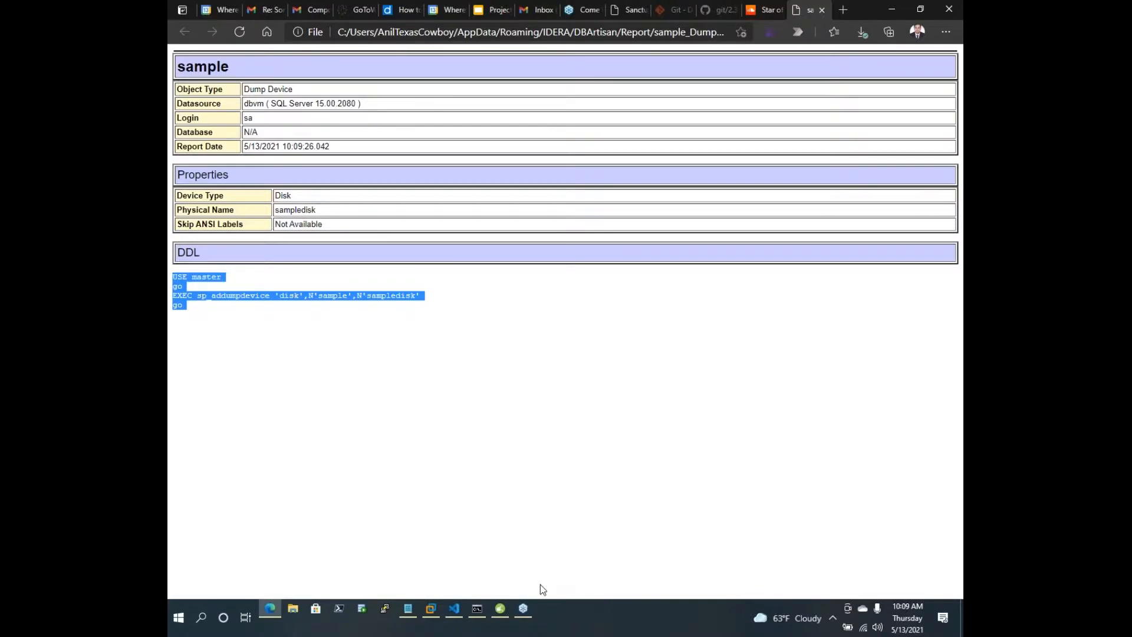
mouse_move(502, 611)
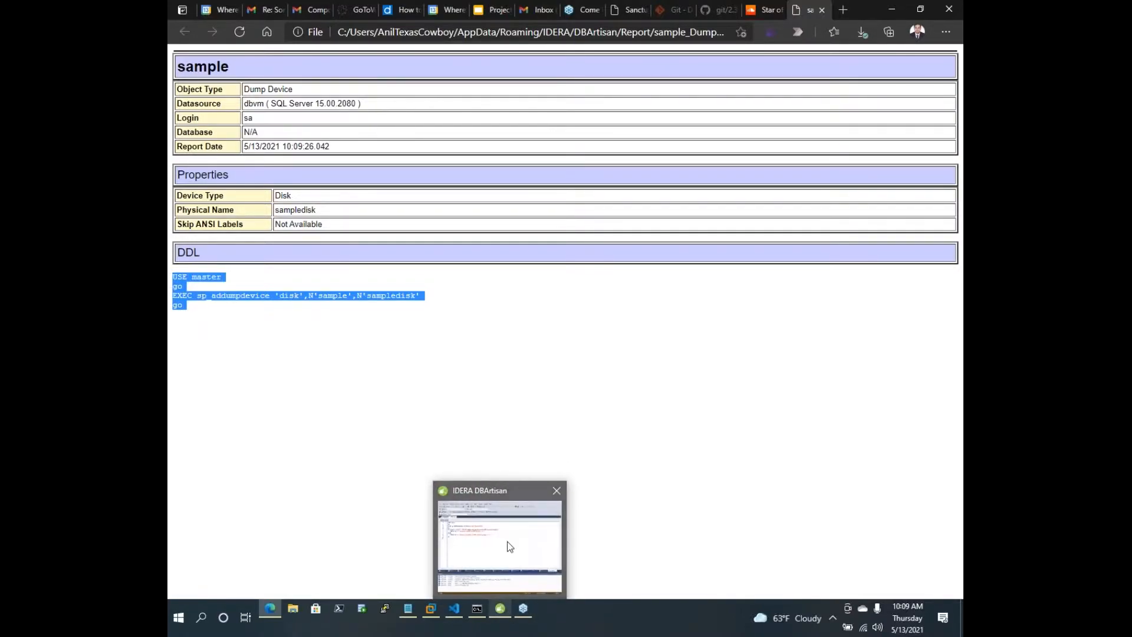
click(507, 540)
click(188, 451)
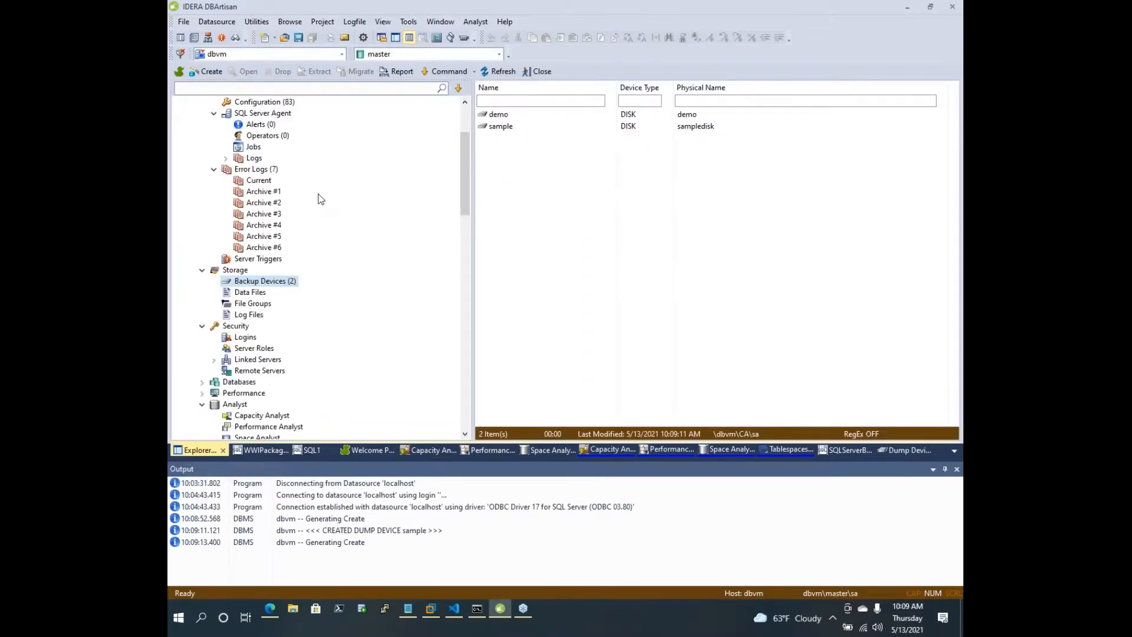
Open a new SQL editor window for the dbvm datasource and set its database to adw
scroll(318, 196, up, 3)
click(263, 139)
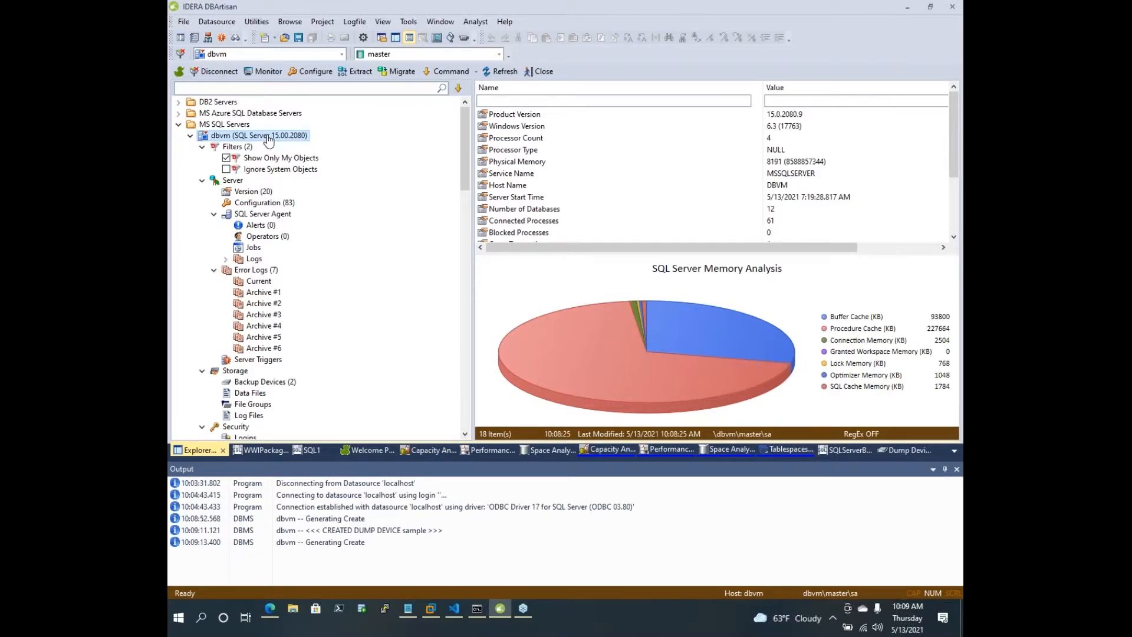
click(264, 38)
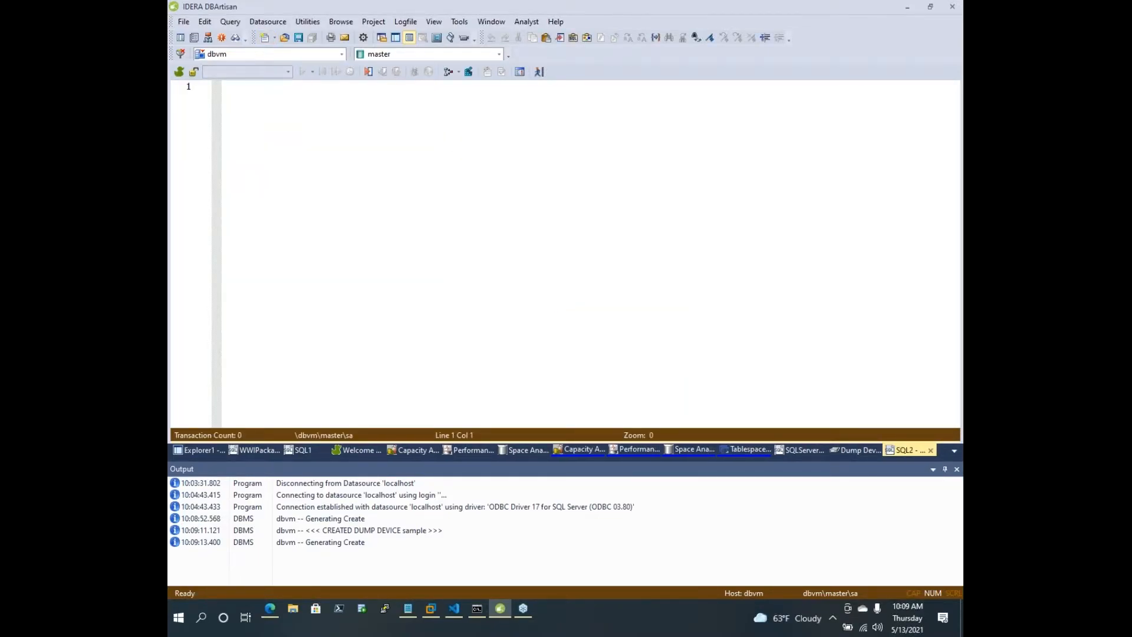
click(498, 54)
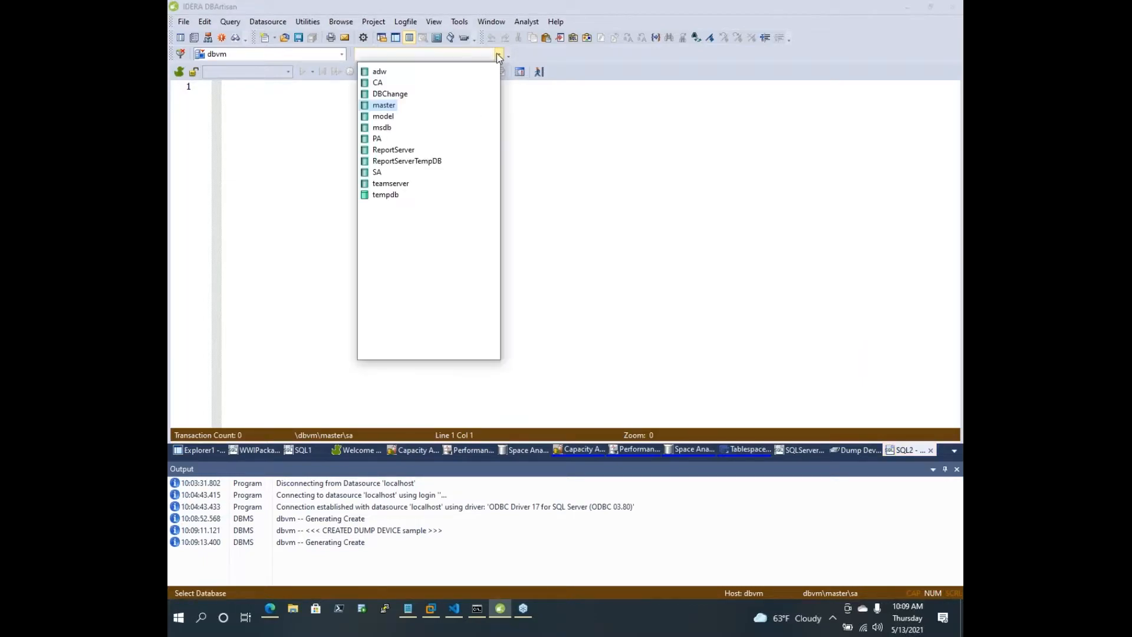
click(384, 73)
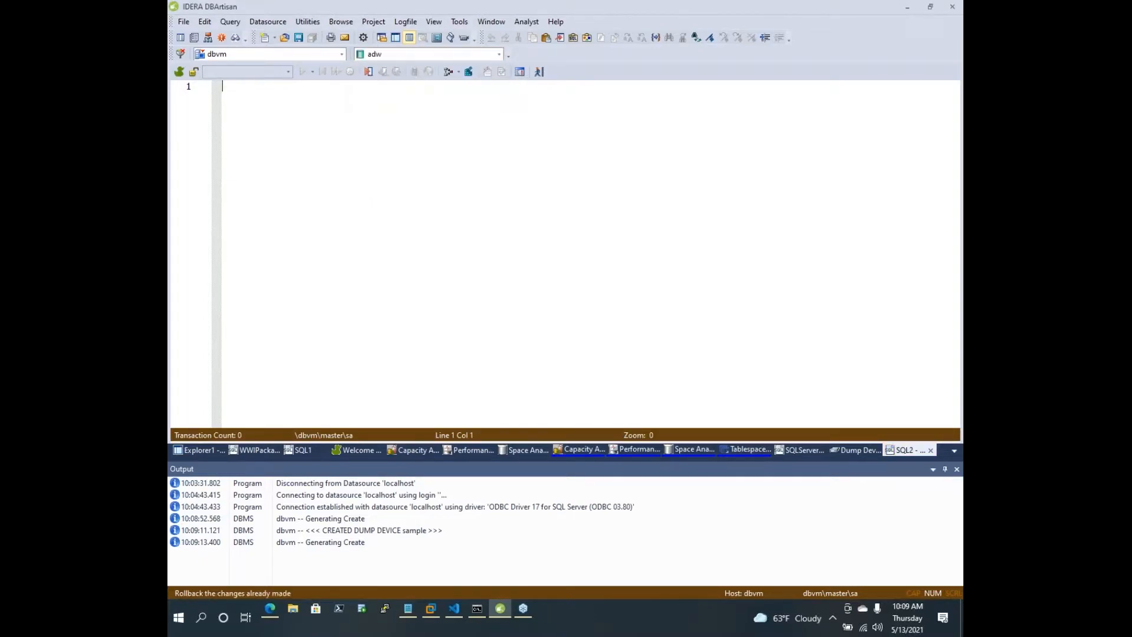
Write the query "select * from SalesLT.CustomerAddress" using code completion for the schema and table, and execute it
text(select)
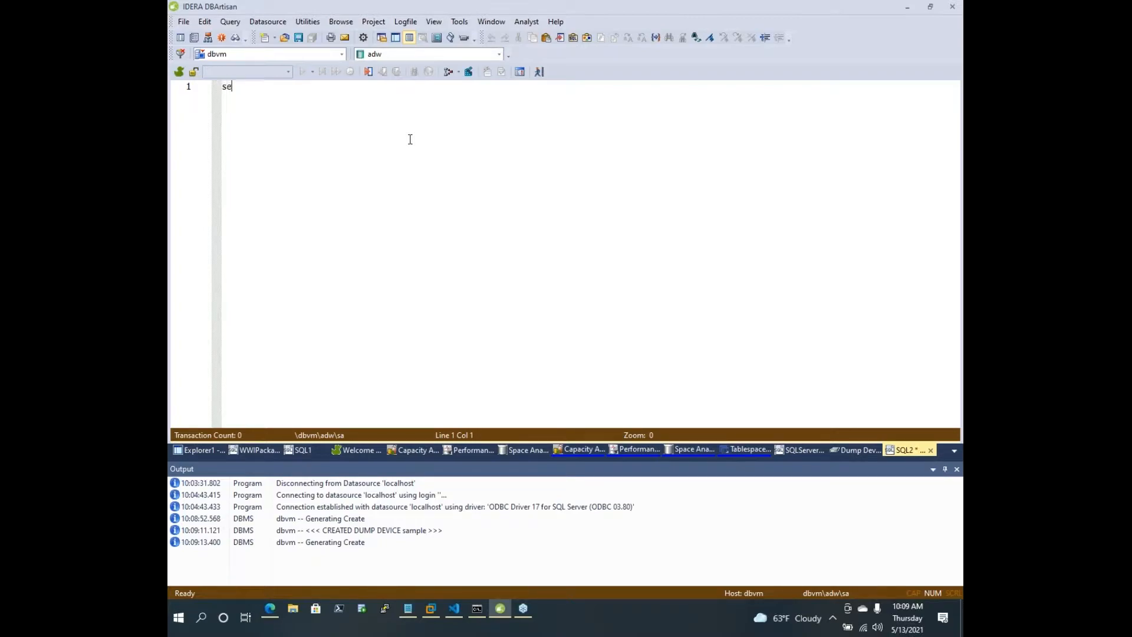
key(BackSpace)
key(BackSpace)
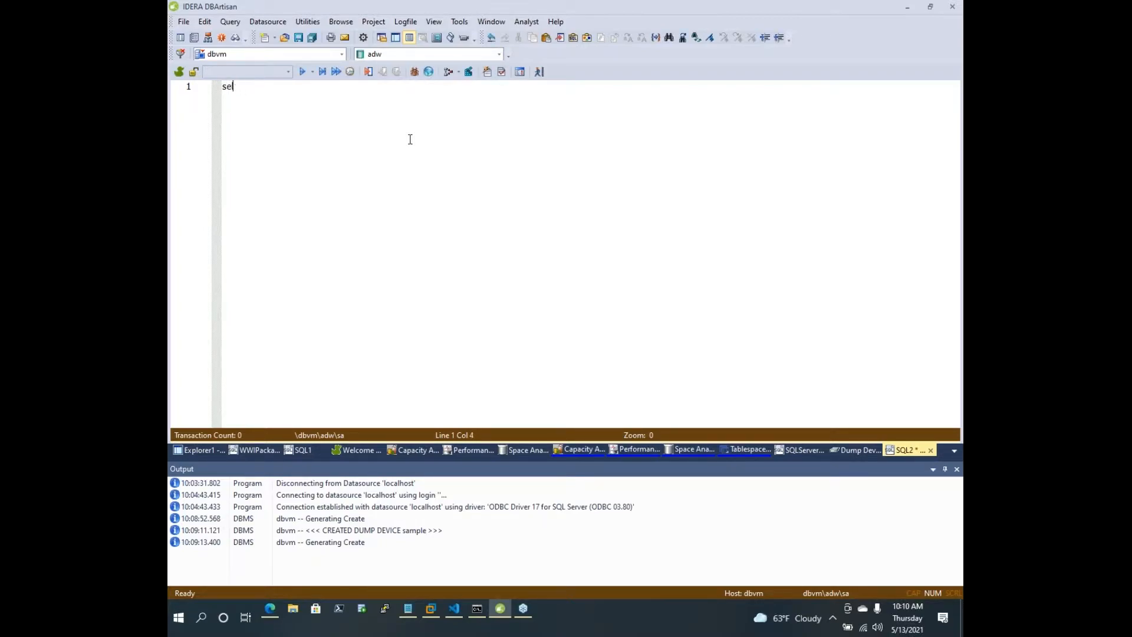
text(ect * from)
text(sal)
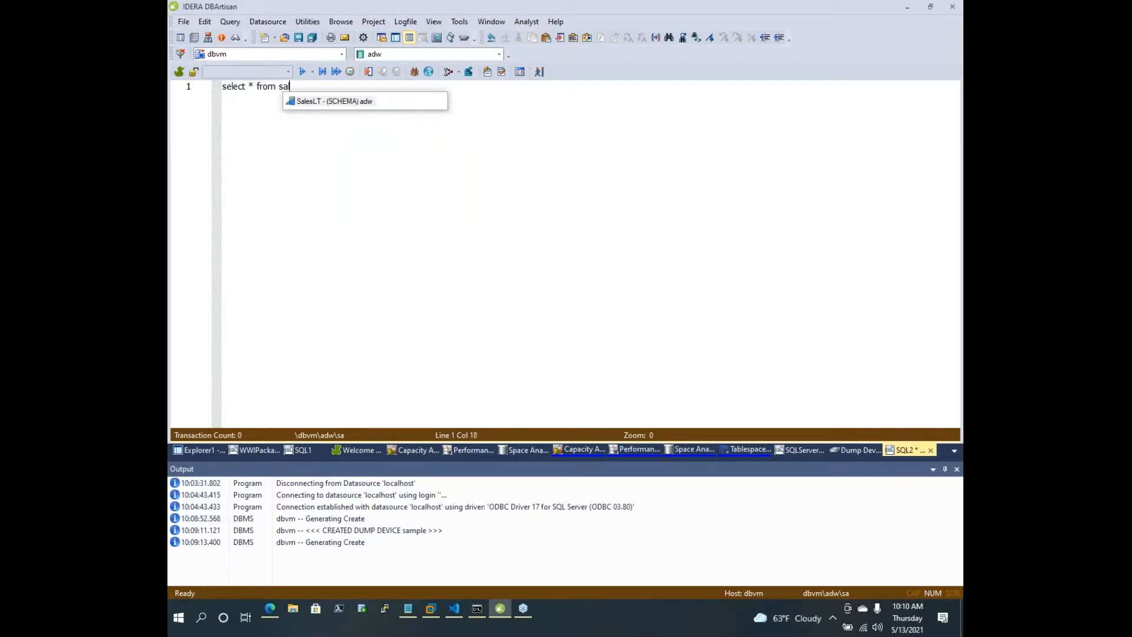
key(Return)
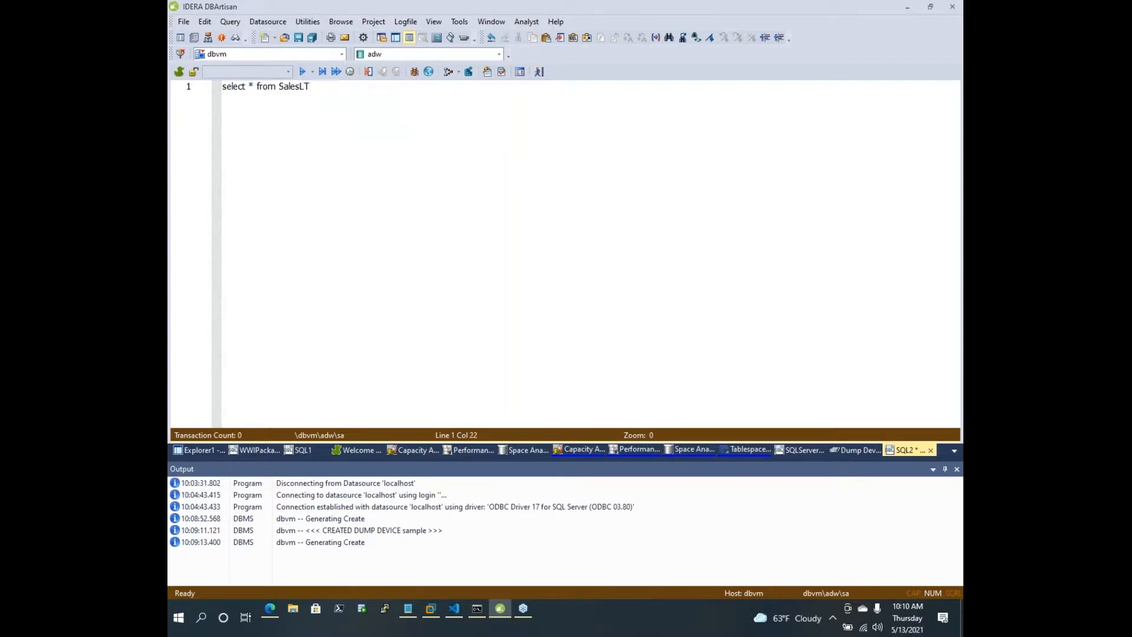
text(.)
key(Up)
key(Up)
key(Return)
click(302, 75)
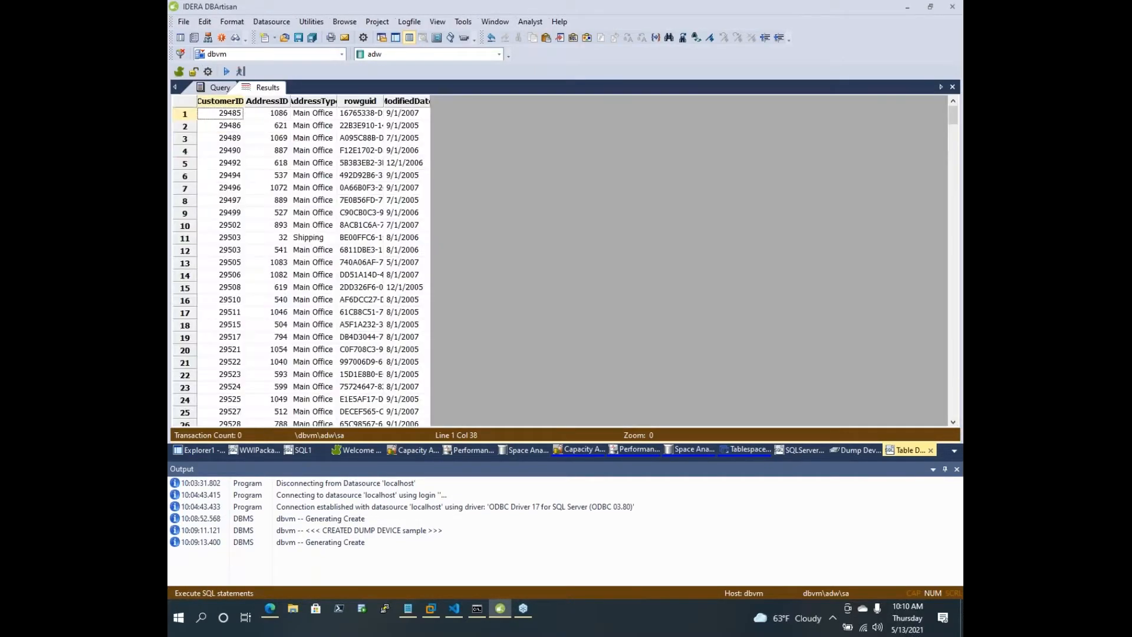
Generate the query plan for the CustomerAddress query and view it as a tree and as a graph
click(212, 87)
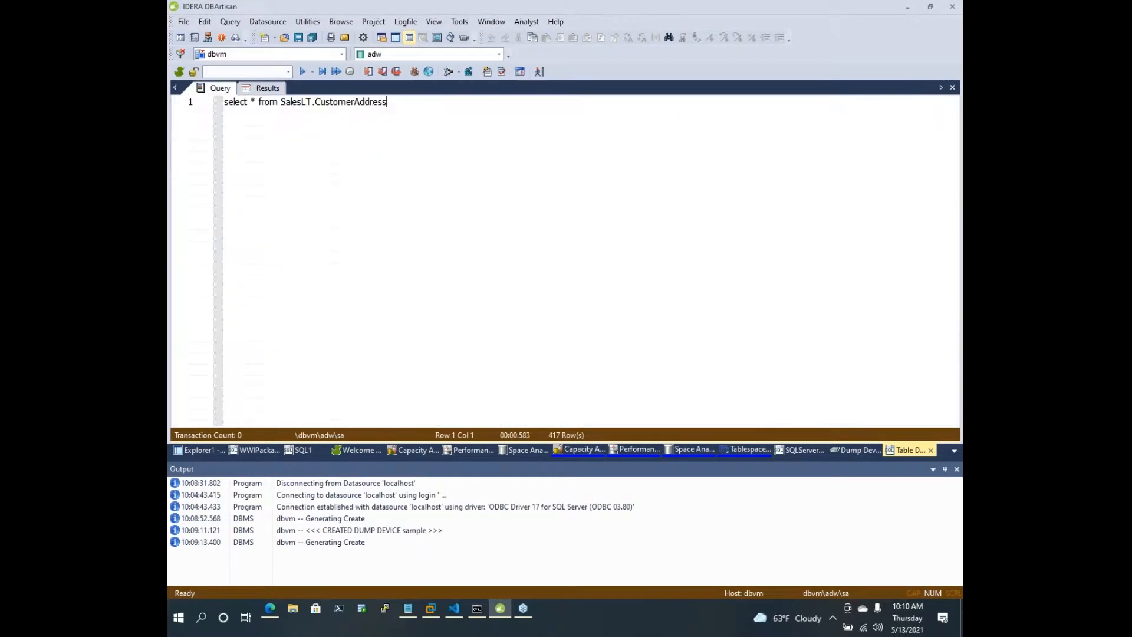
click(448, 73)
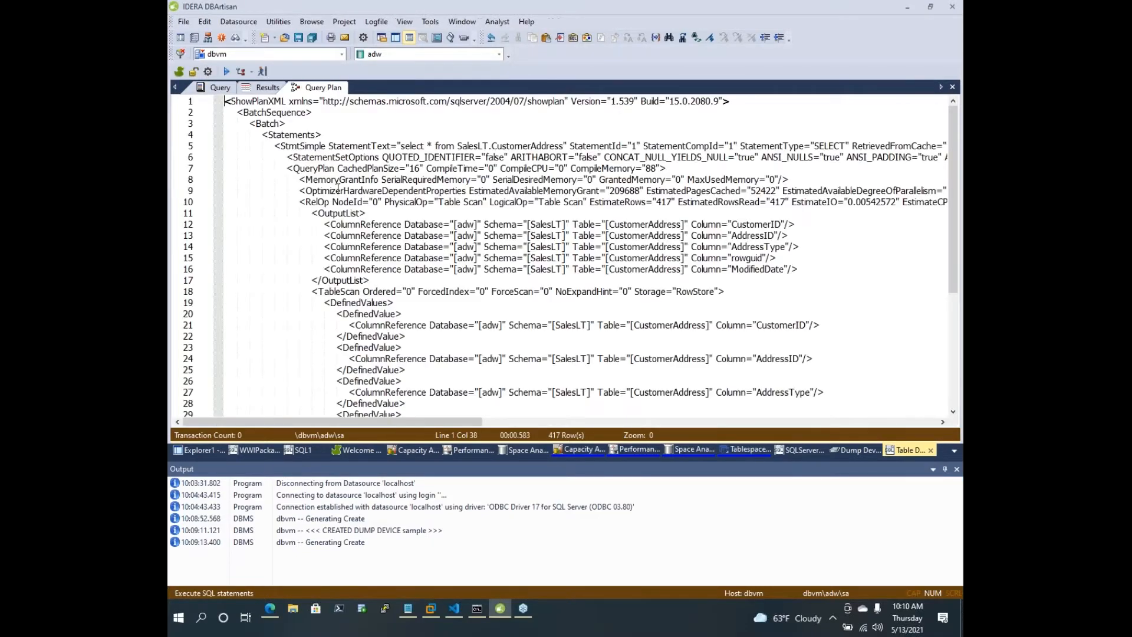
right_click(401, 122)
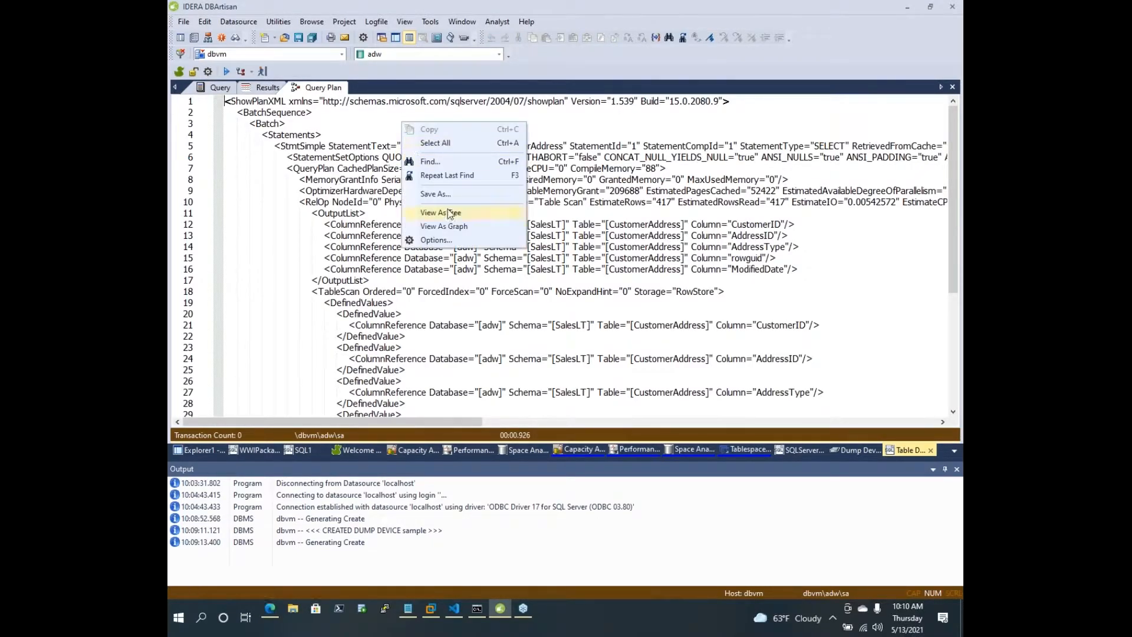
click(449, 212)
right_click(362, 168)
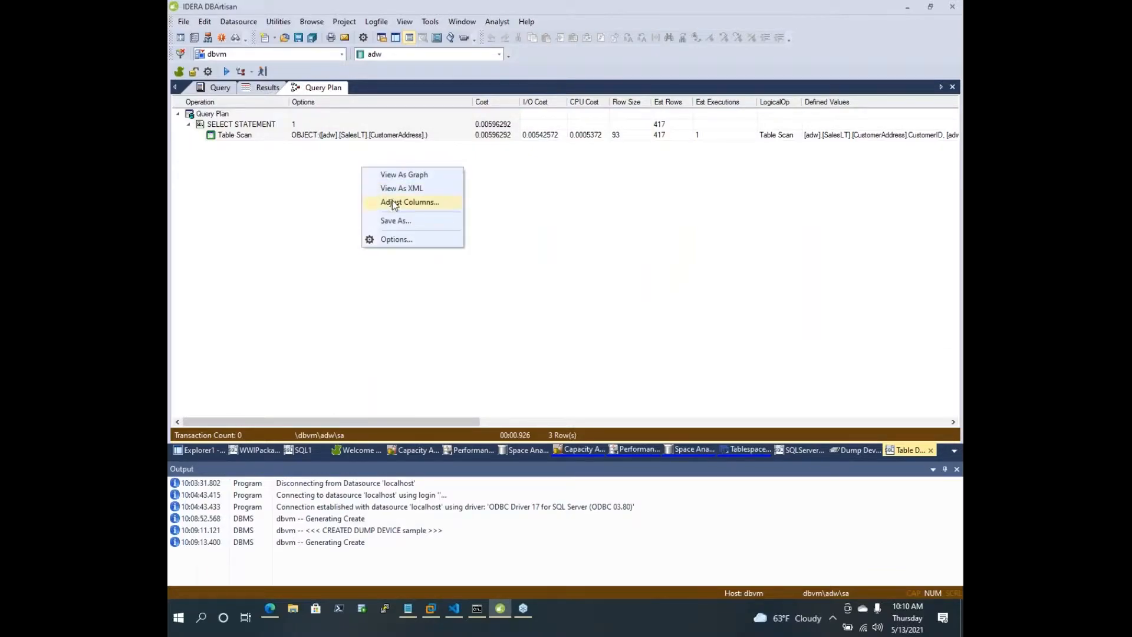
click(403, 175)
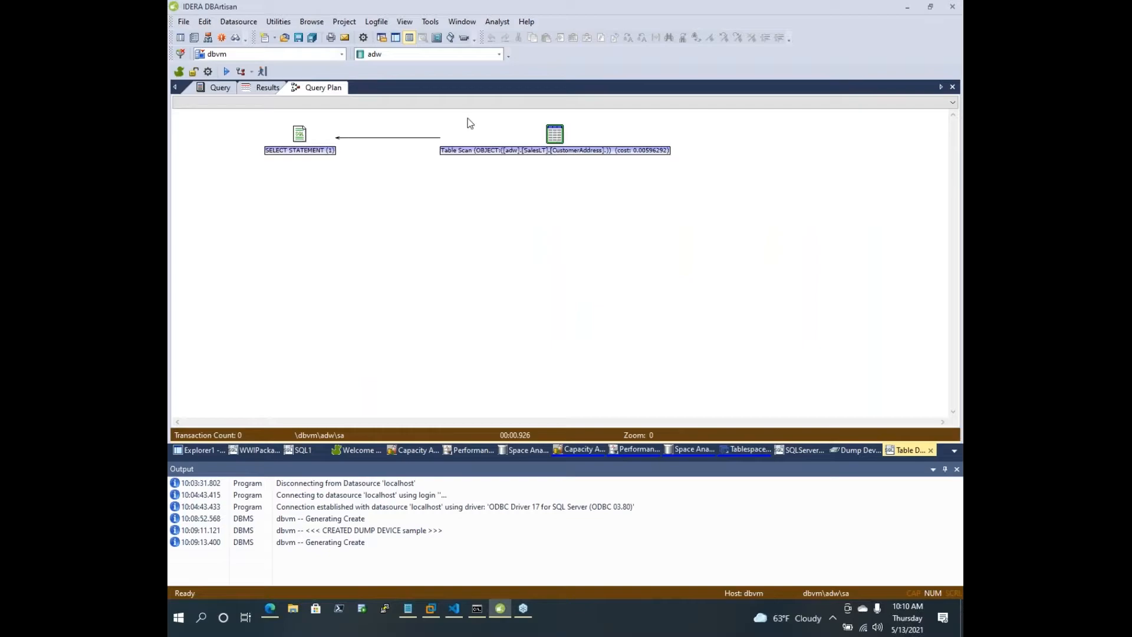
Generate insert statements for the first 12 CustomerAddress result rows, open them as a general purpose SQL script and review them
click(205, 89)
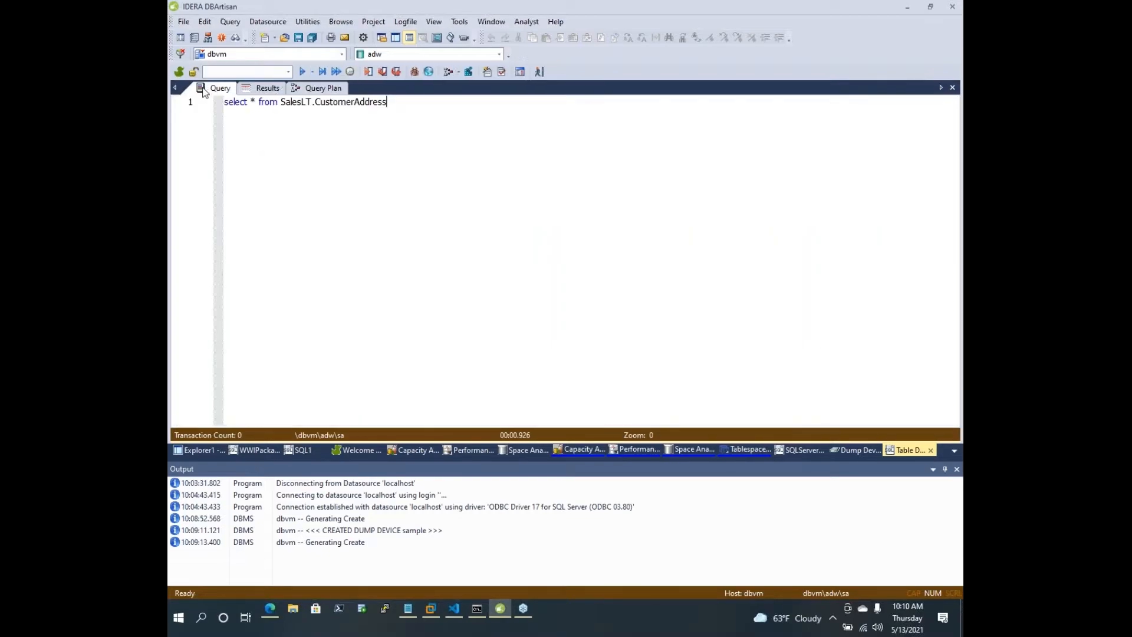
click(268, 88)
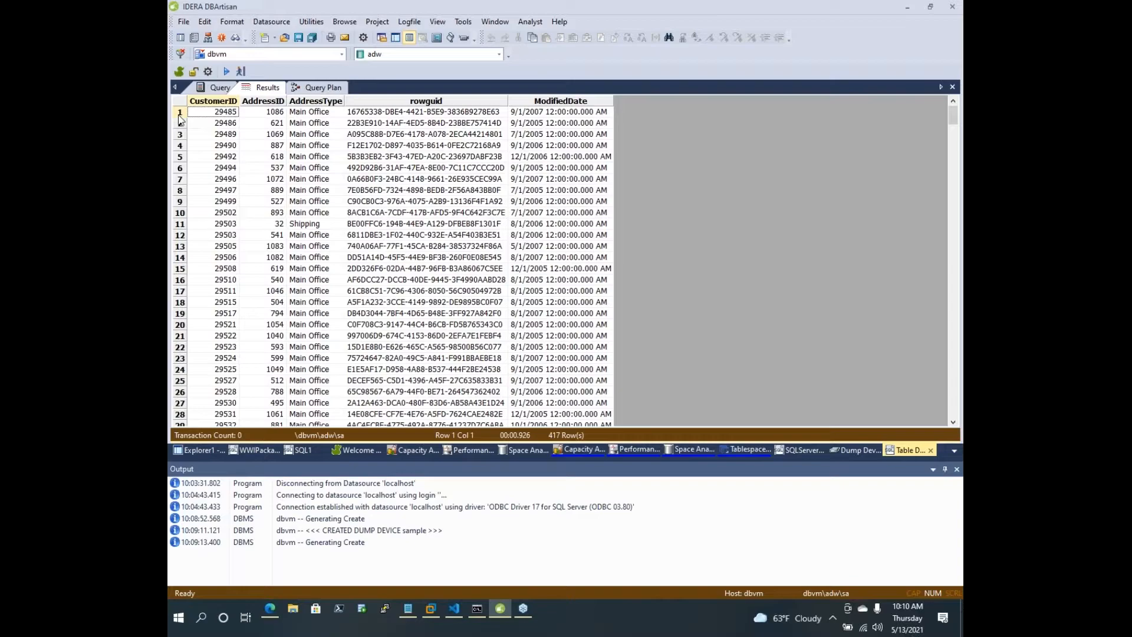
drag(180, 118, 180, 237)
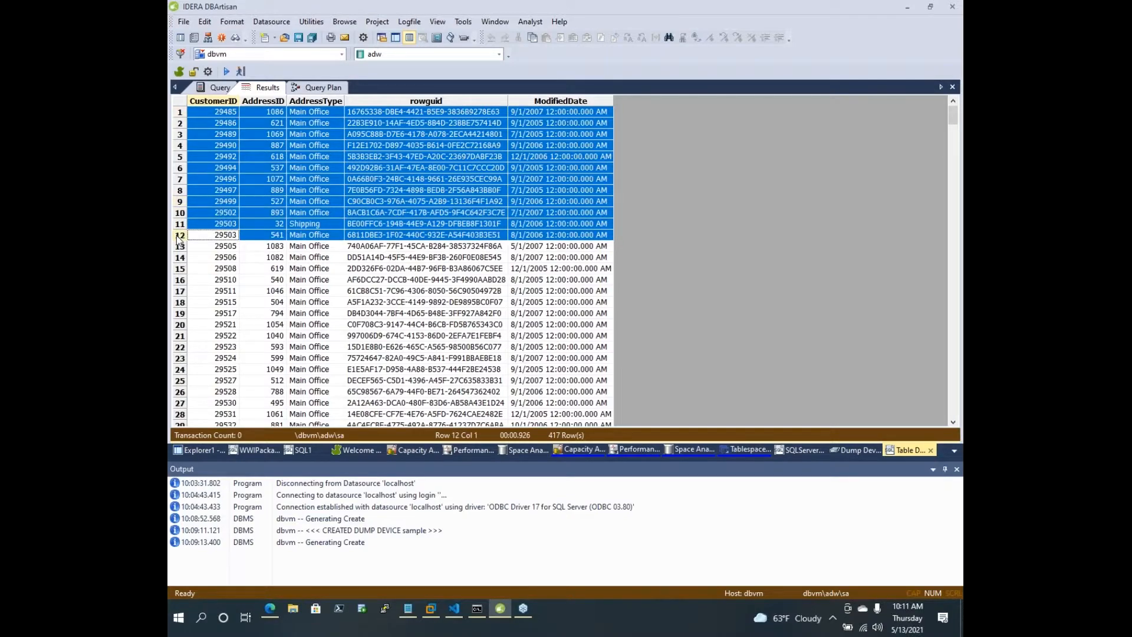
right_click(179, 239)
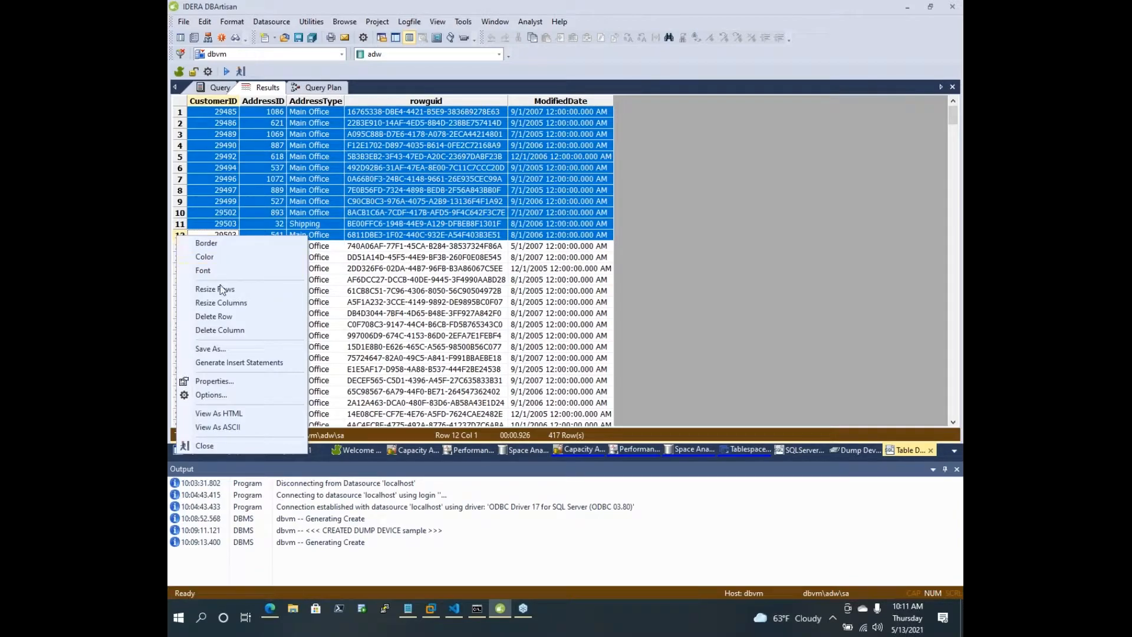
click(282, 364)
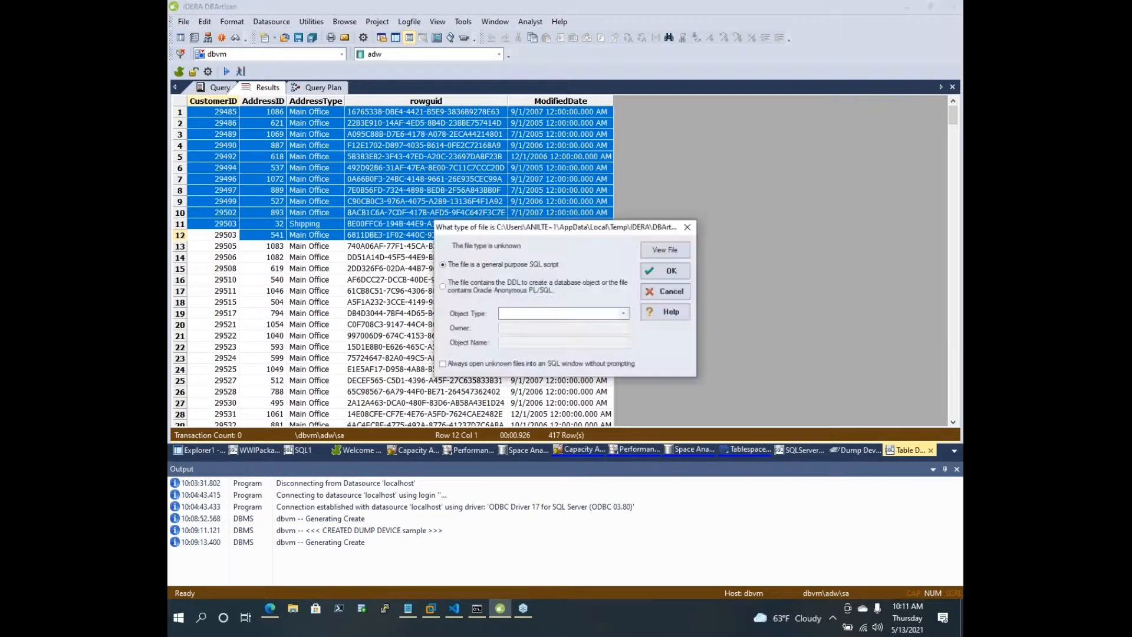
click(674, 273)
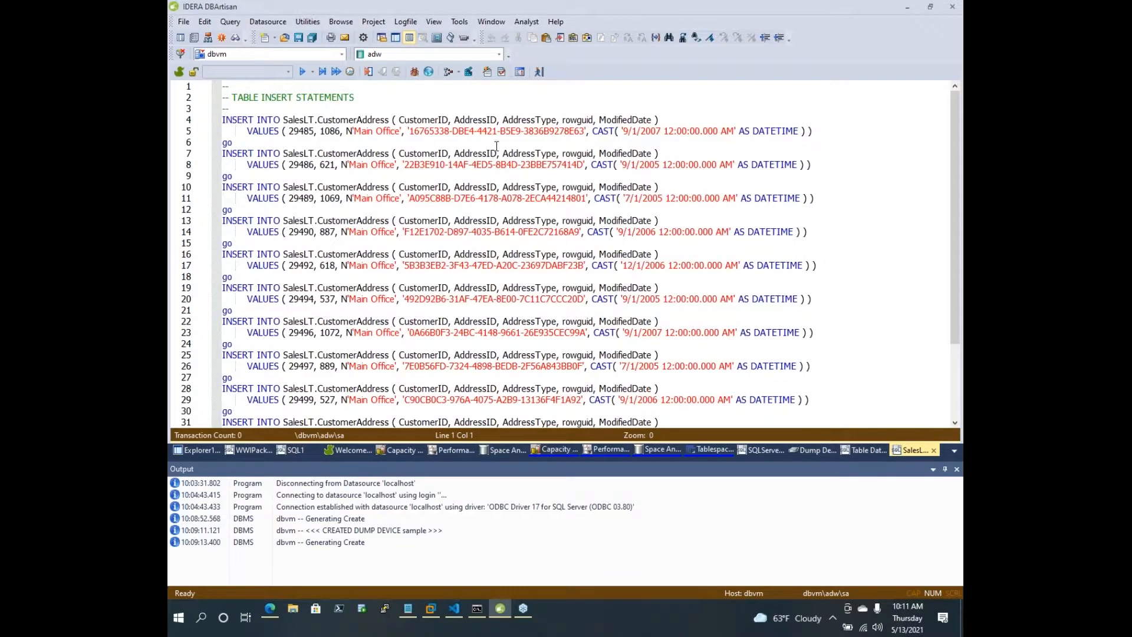
scroll(497, 145, down, 3)
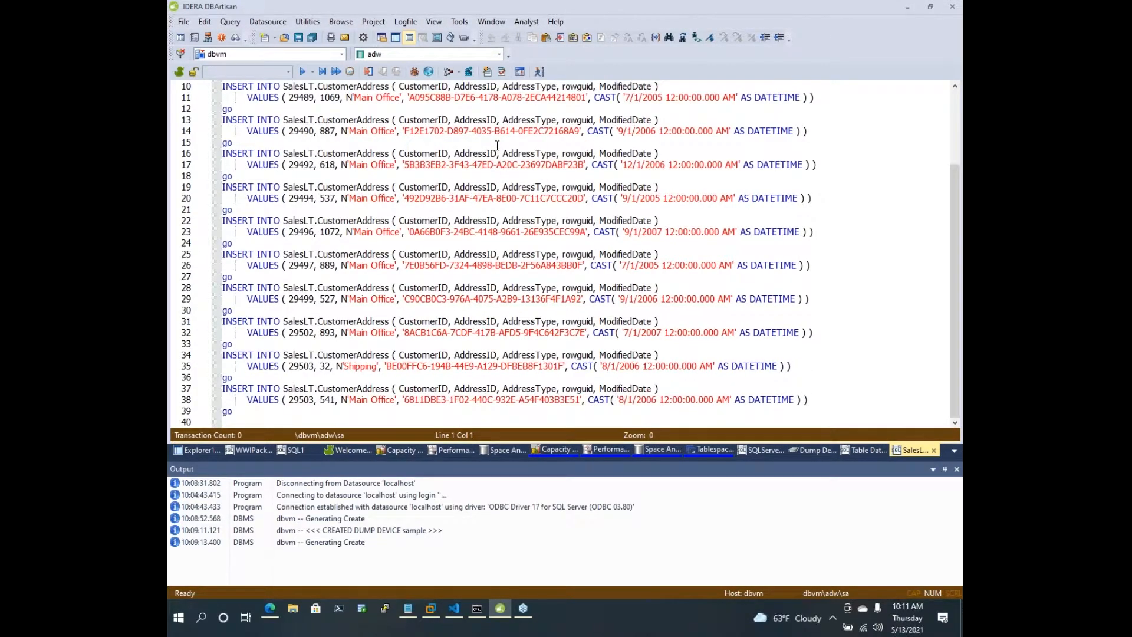
scroll(497, 145, up, 3)
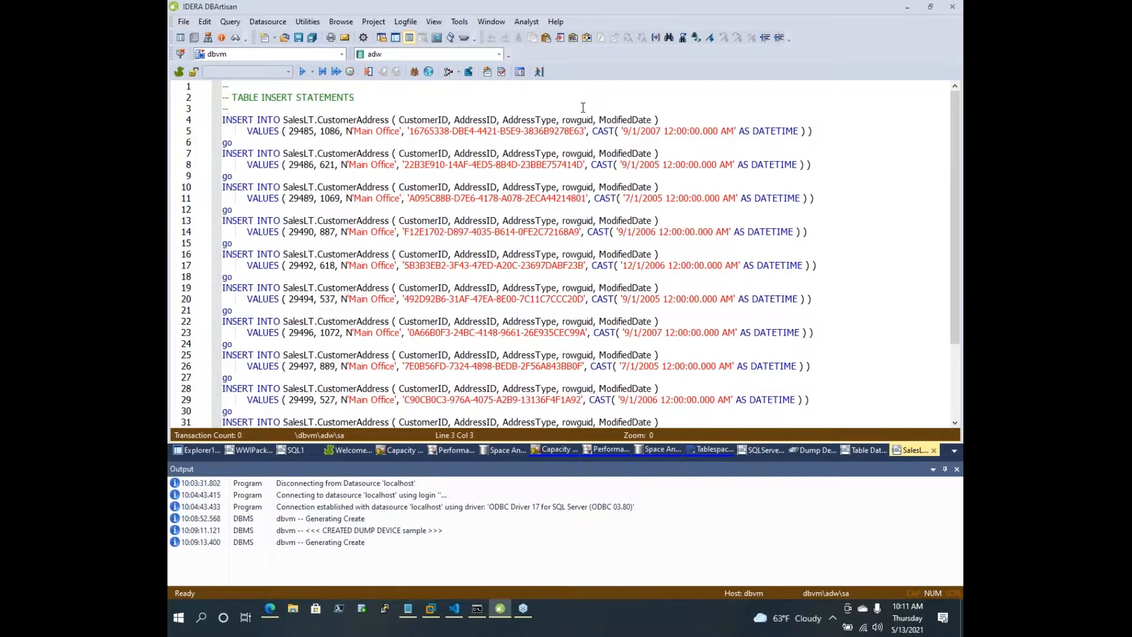
scroll(582, 108, down, 3)
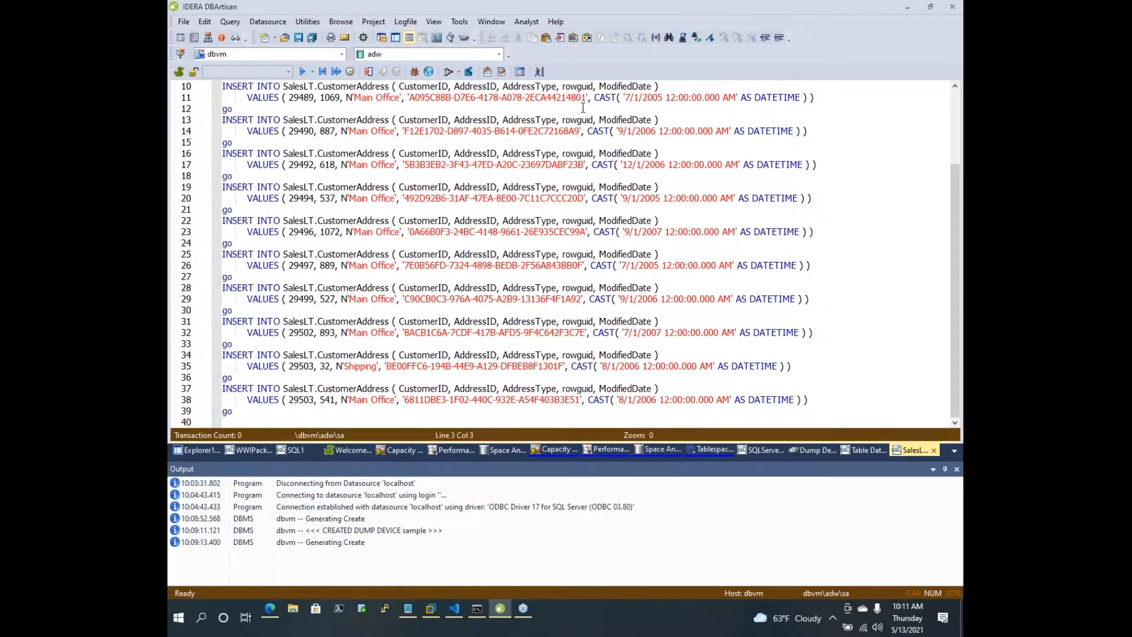
scroll(582, 108, up, 3)
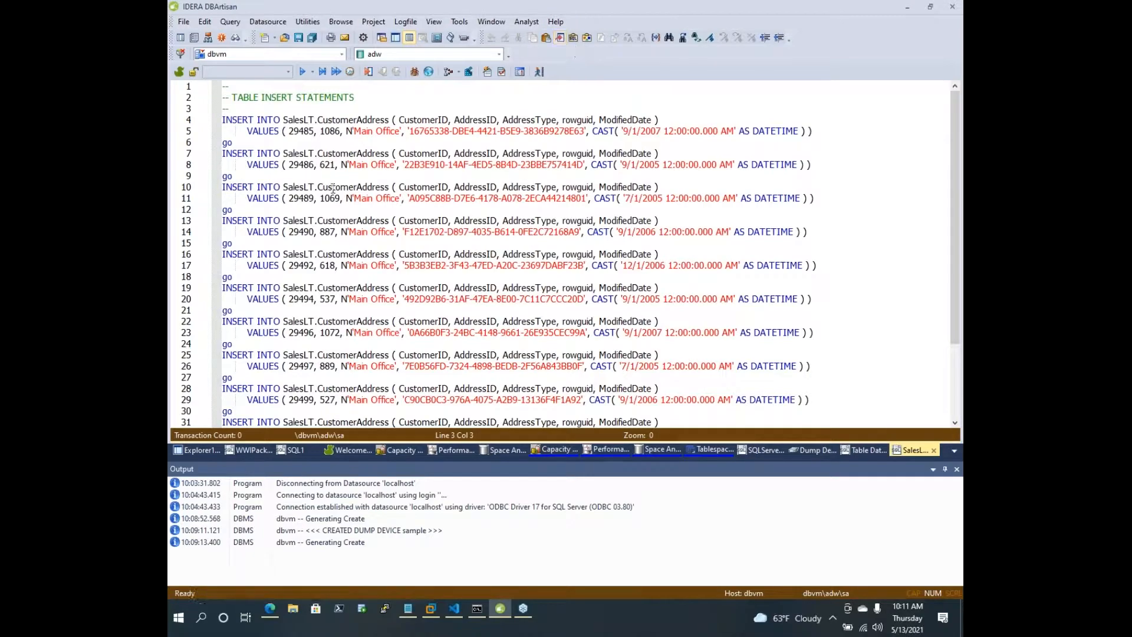
Format the SQL of the generated insert script and look through the formatted statements
right_click(489, 92)
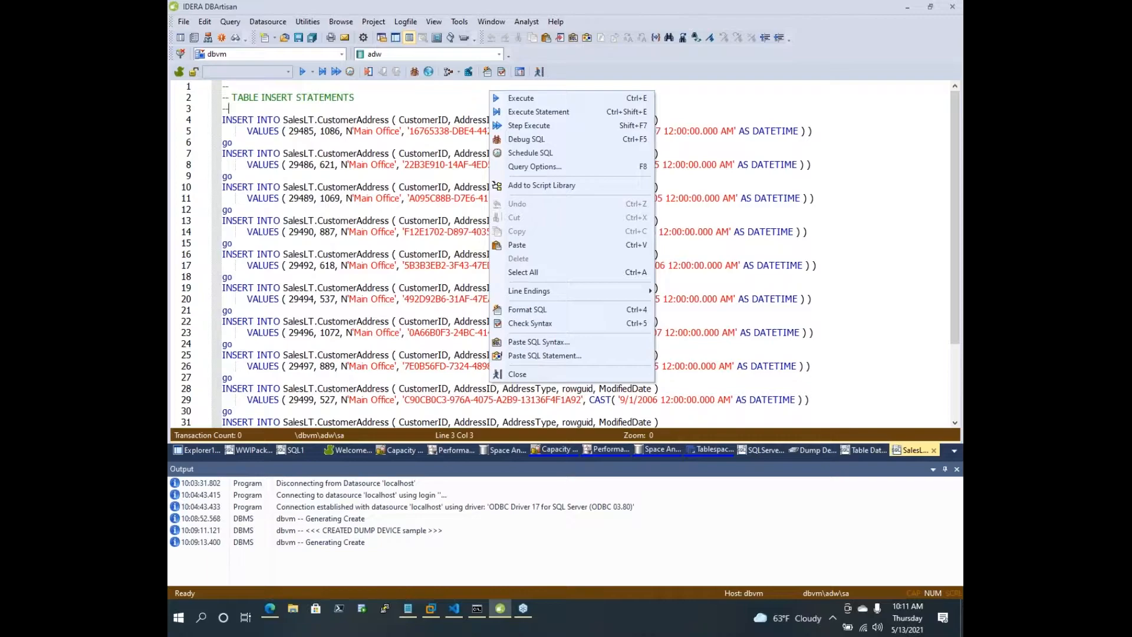
click(608, 310)
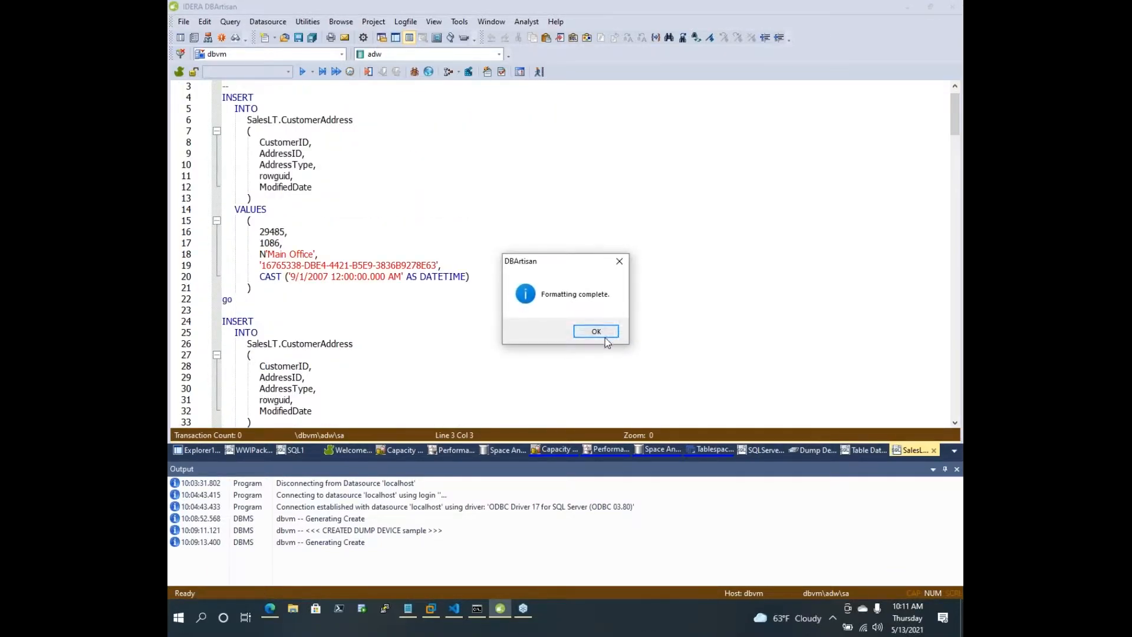
click(599, 332)
scroll(366, 210, down, 11)
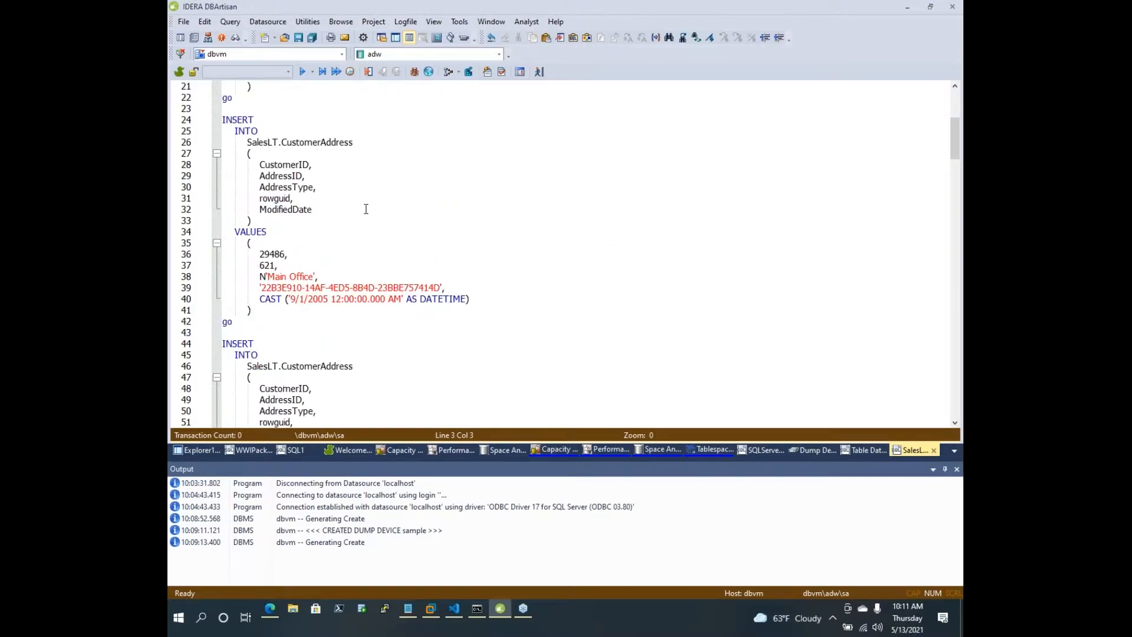
scroll(366, 208, down, 15)
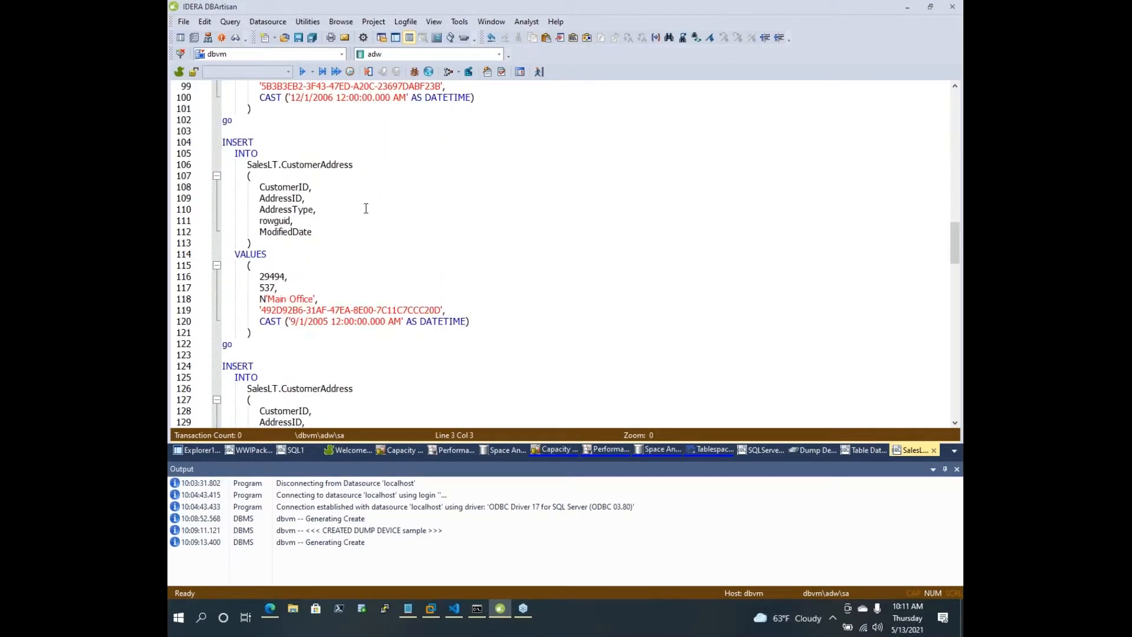
scroll(366, 208, up, 20)
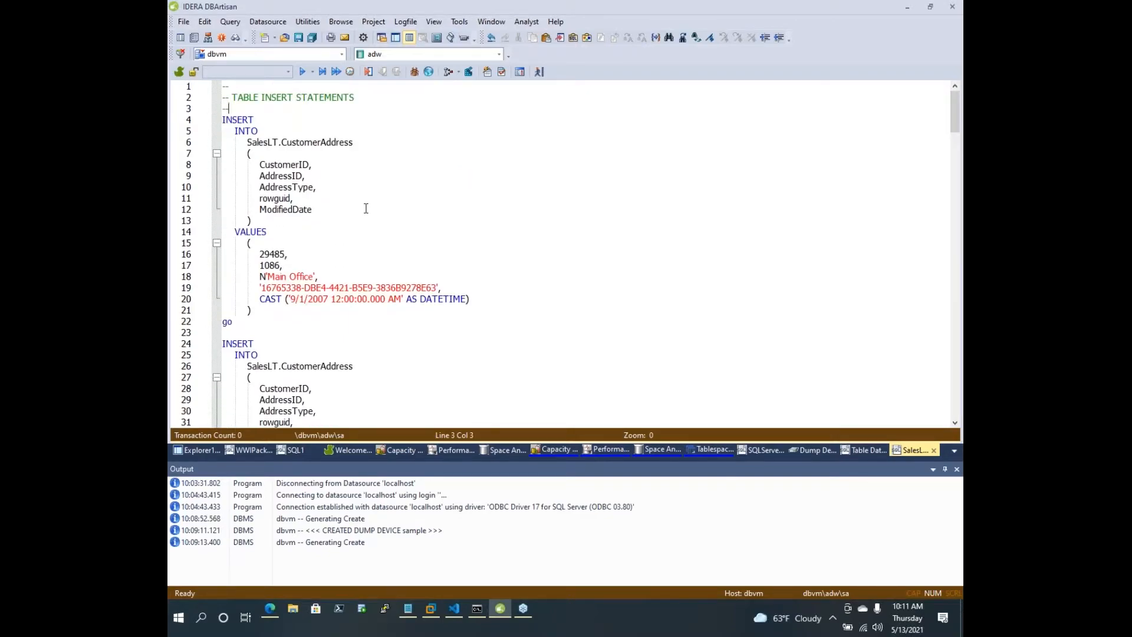
Return to the datasource explorer and list the tables in the schema of the Oracle datasource ORCL
click(191, 451)
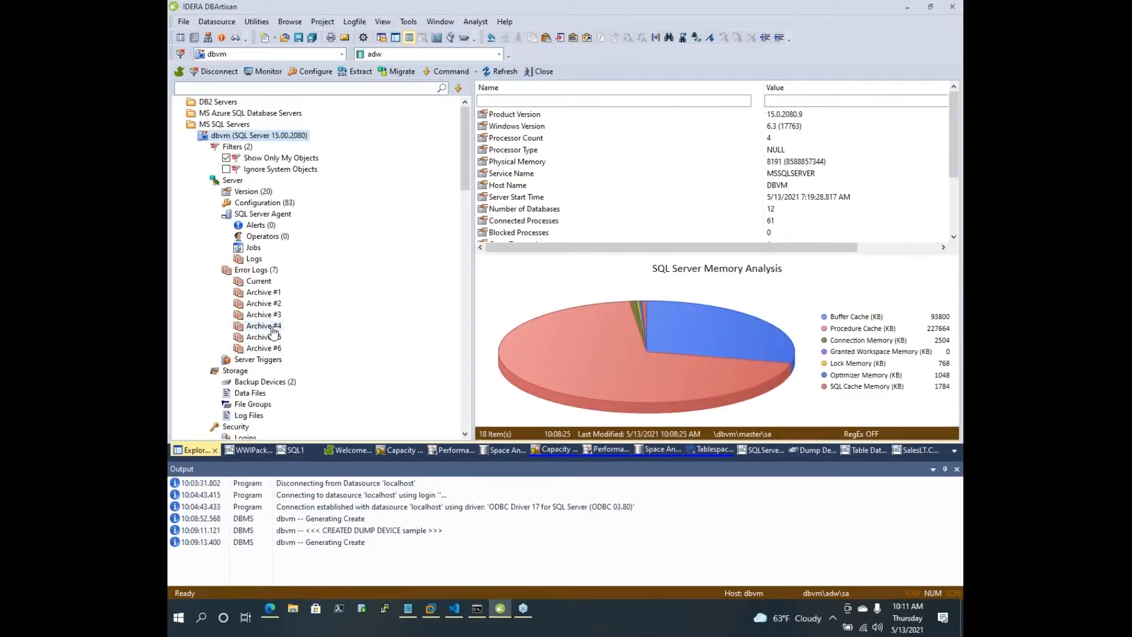
scroll(345, 377, down, 13)
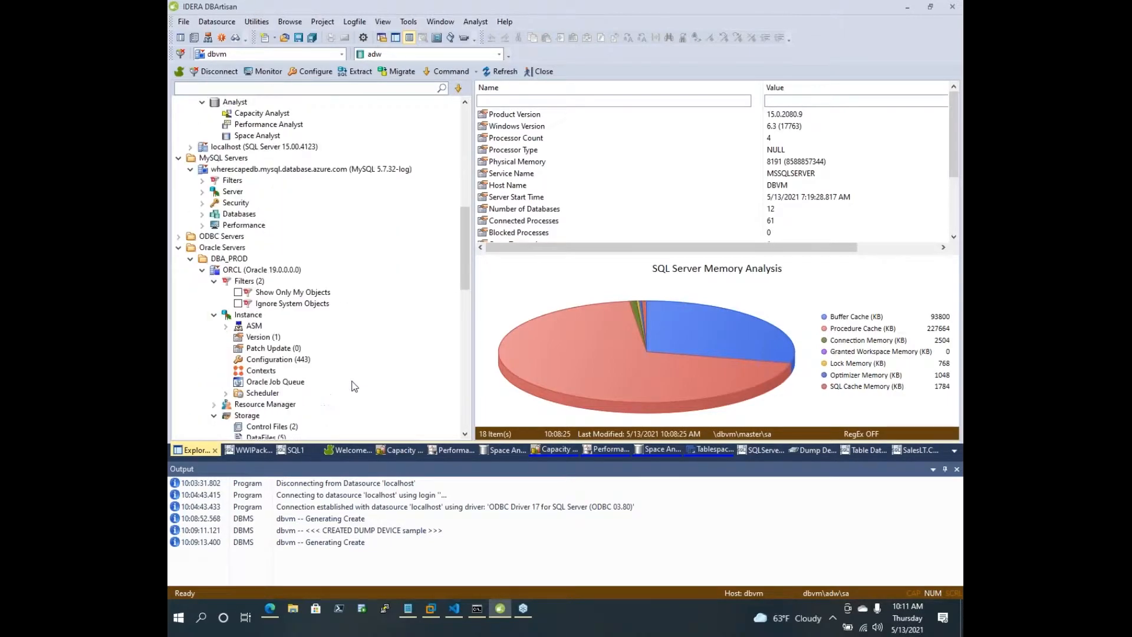
scroll(353, 386, down, 5)
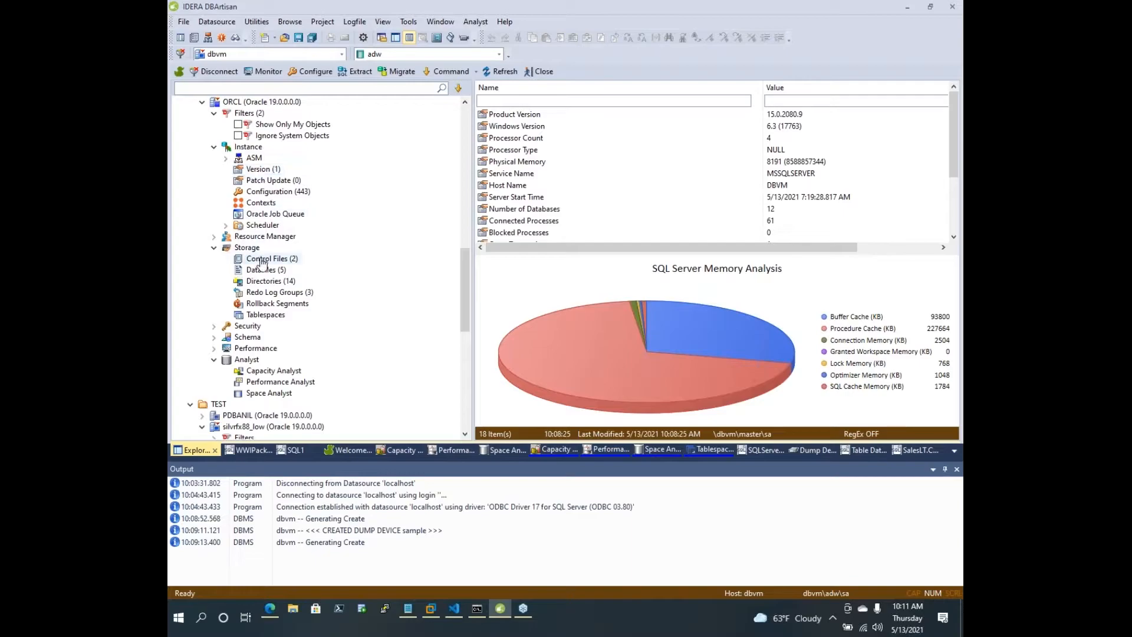
scroll(333, 368, down, 2)
click(245, 270)
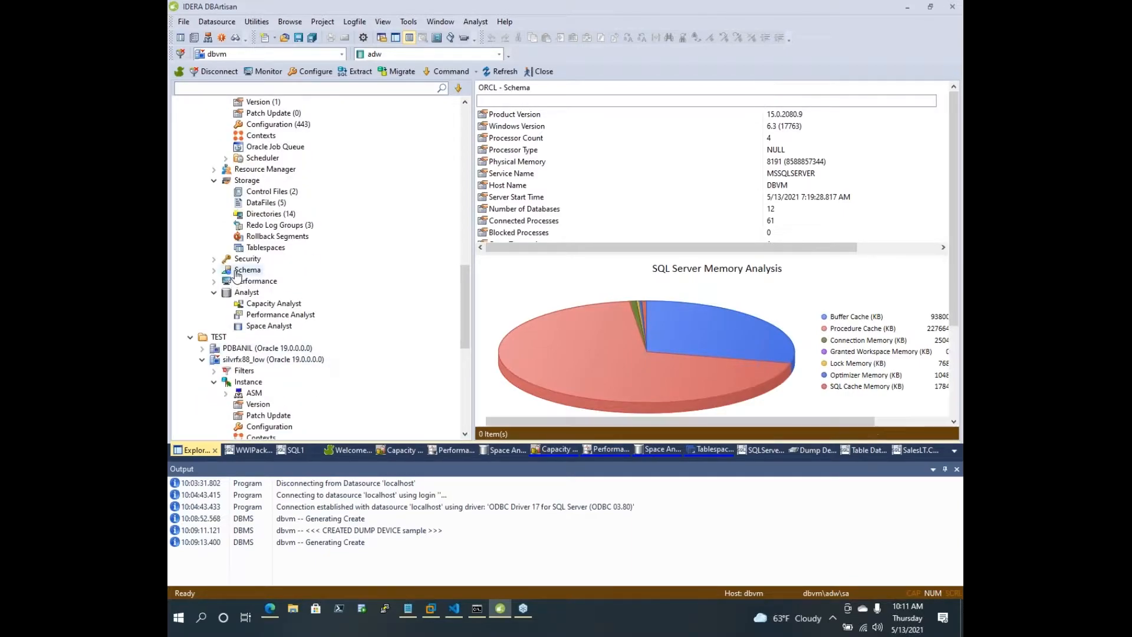
scroll(274, 371, down, 2)
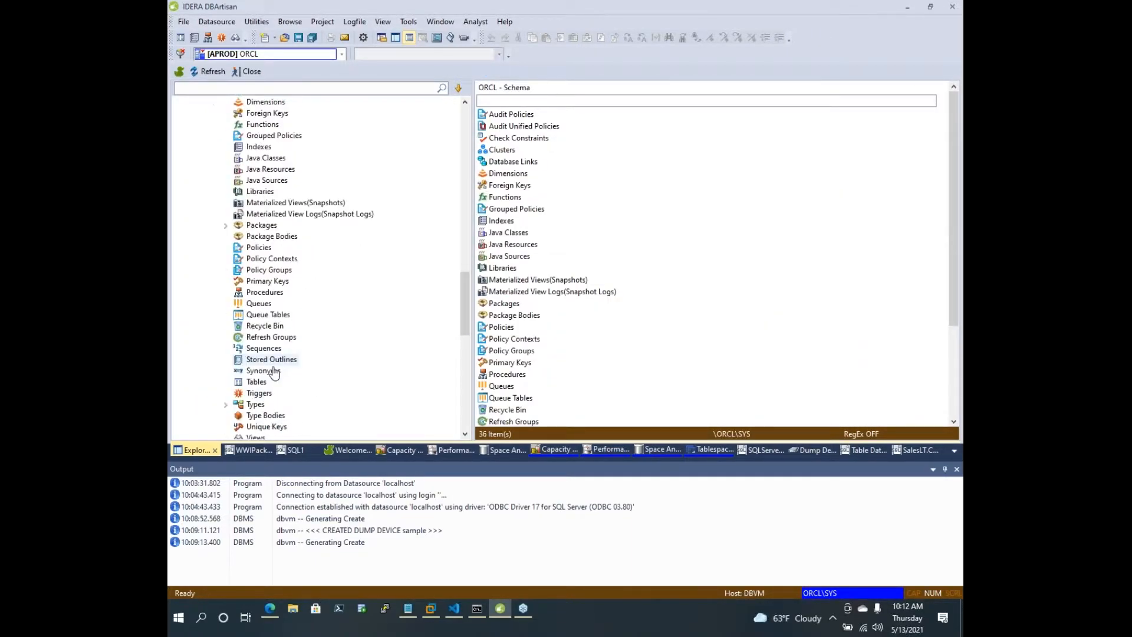
click(255, 382)
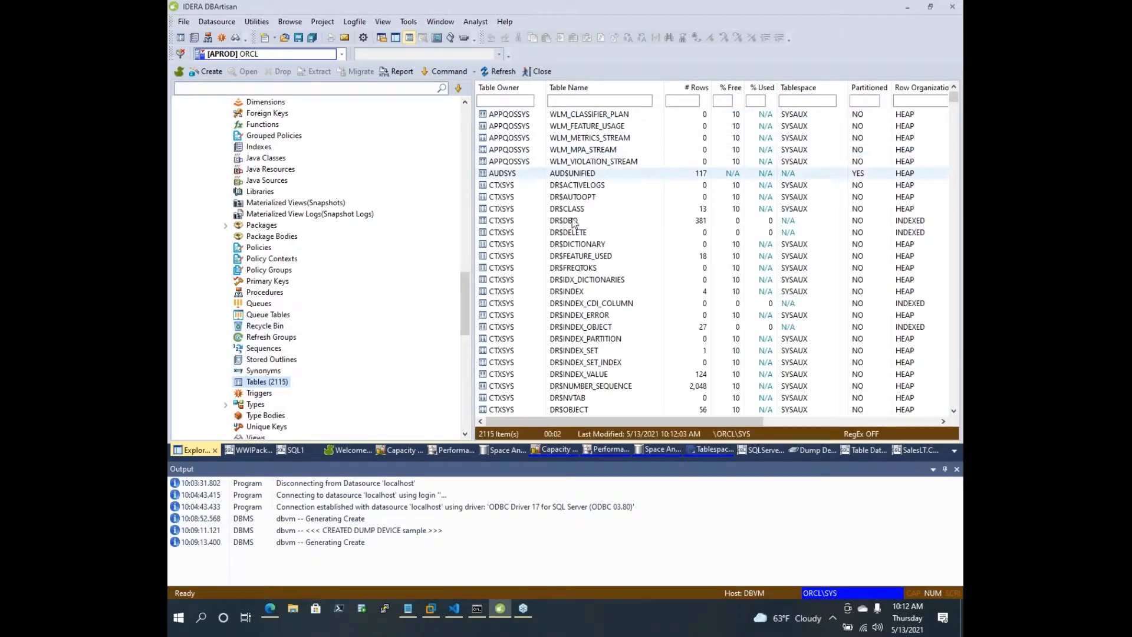
Run a Select * From query on the CTXSYS table DR$CLASS
click(569, 210)
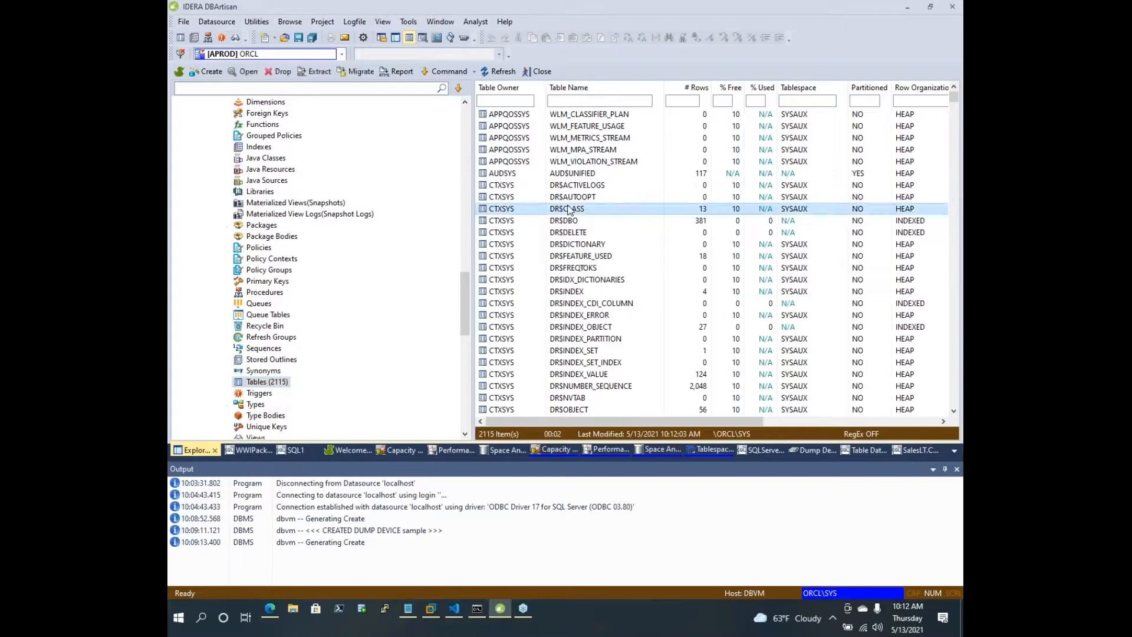
right_click(569, 209)
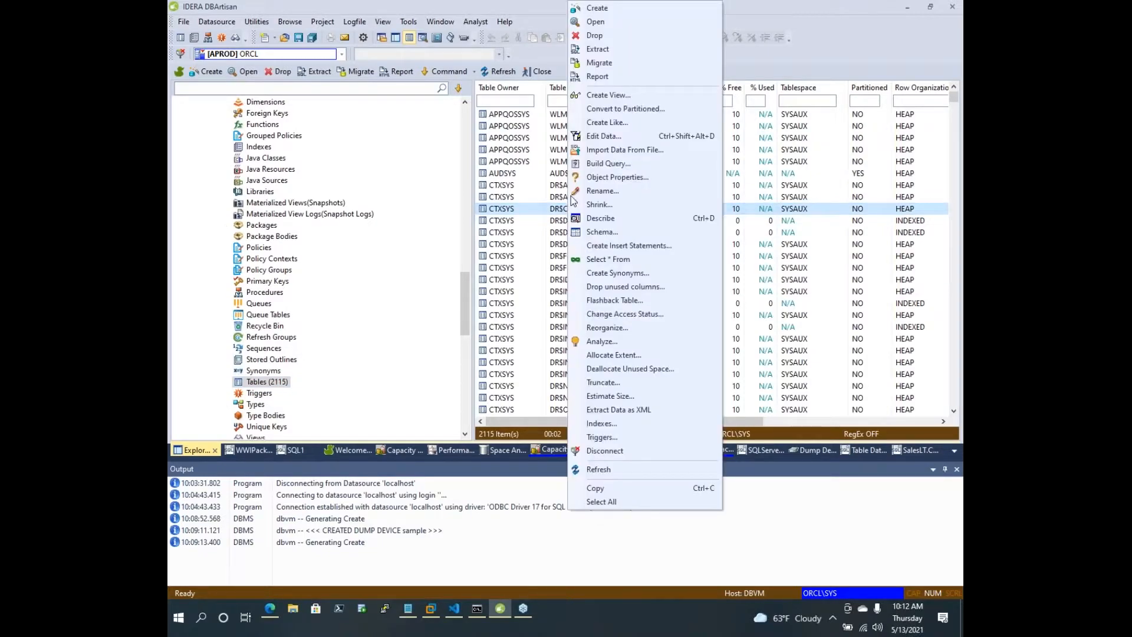
click(633, 259)
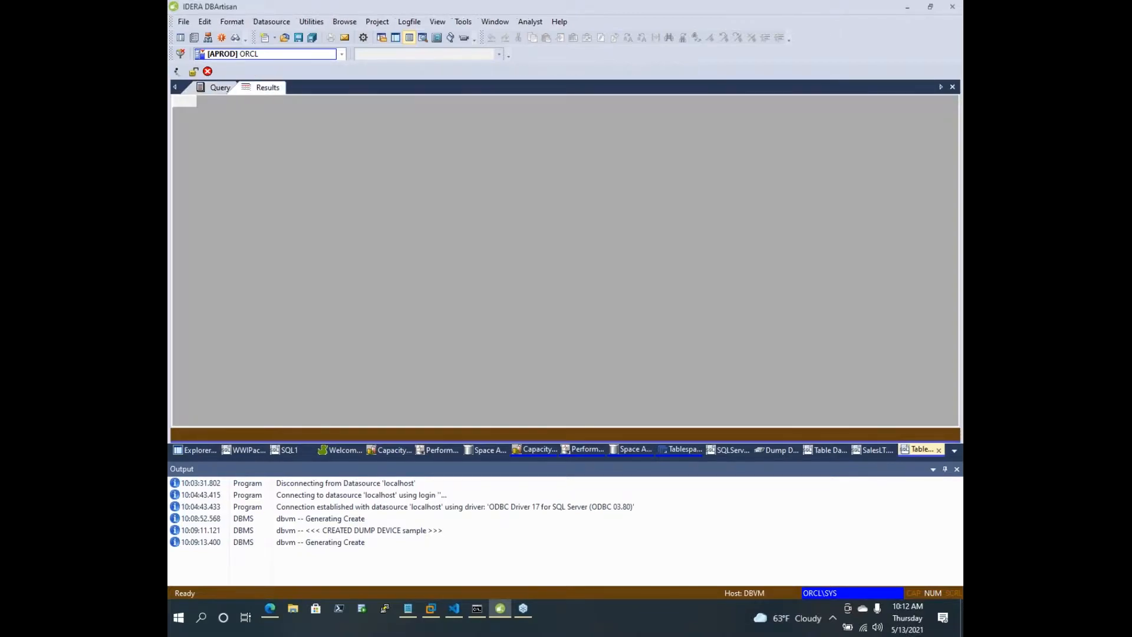
Generate the actual query plan for the DR$CLASS query, view it as a graph, and return to the query text
click(220, 87)
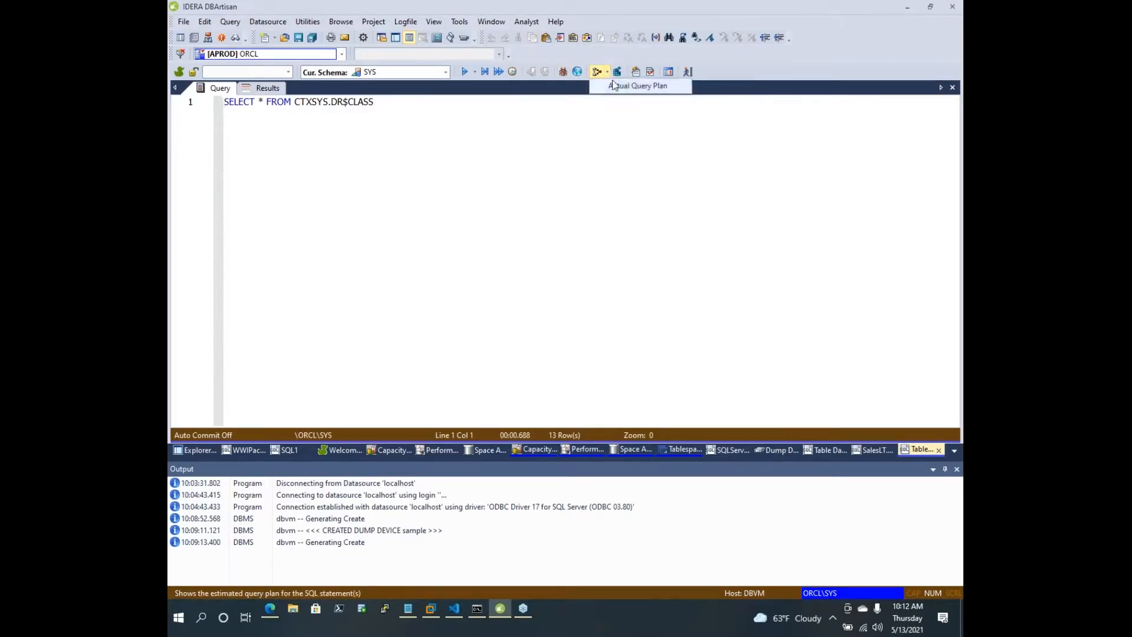
click(597, 72)
click(464, 72)
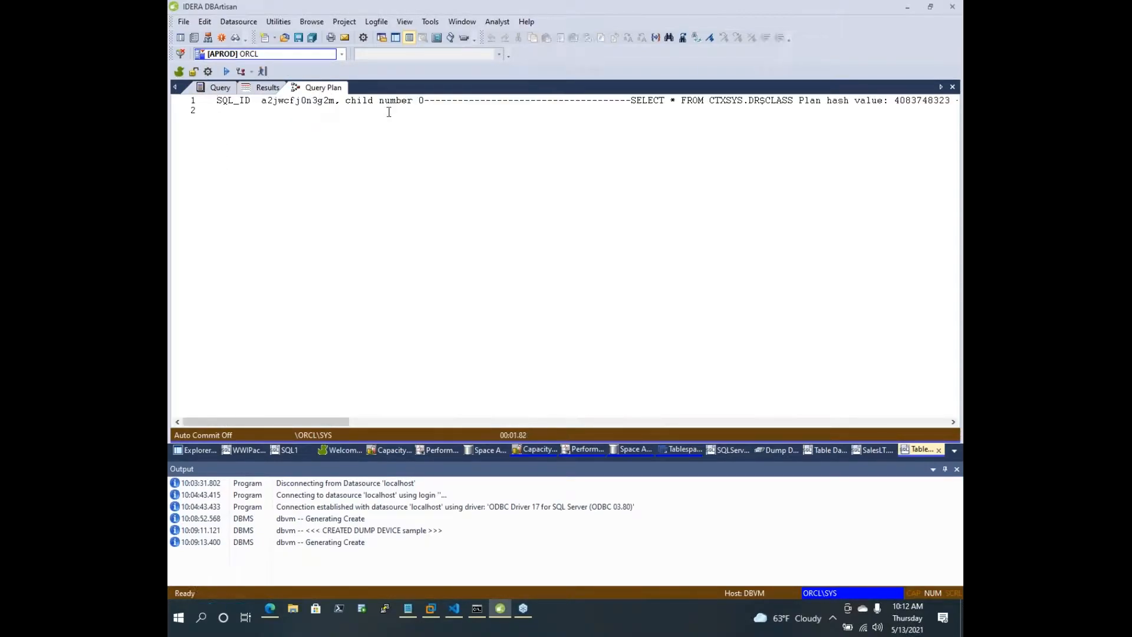
right_click(388, 112)
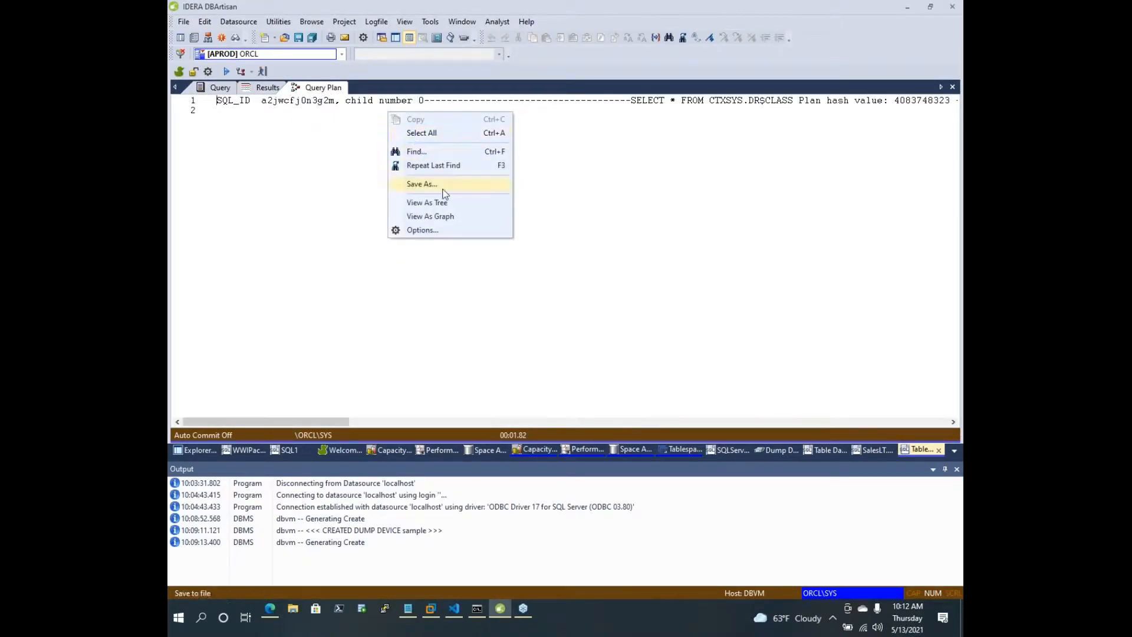
click(440, 216)
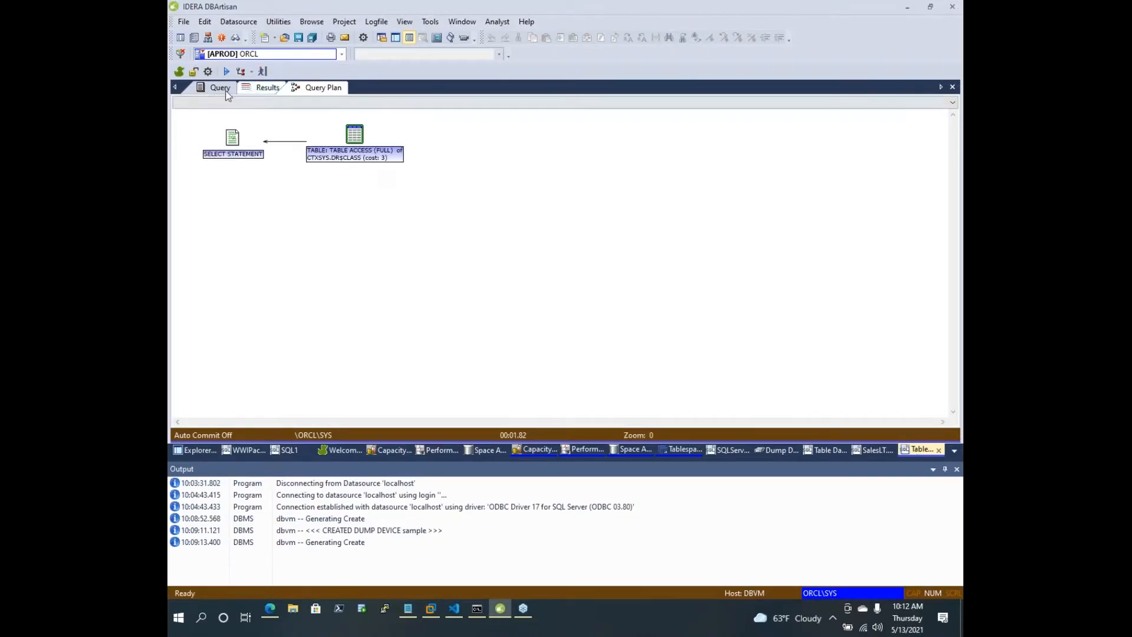
click(194, 72)
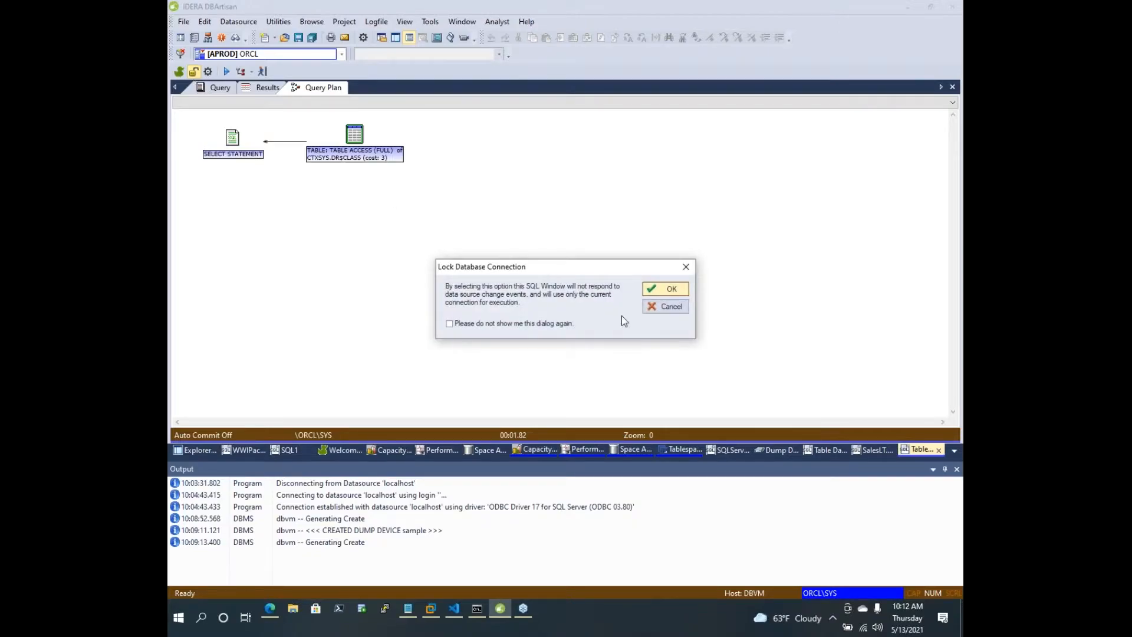
click(666, 307)
click(220, 87)
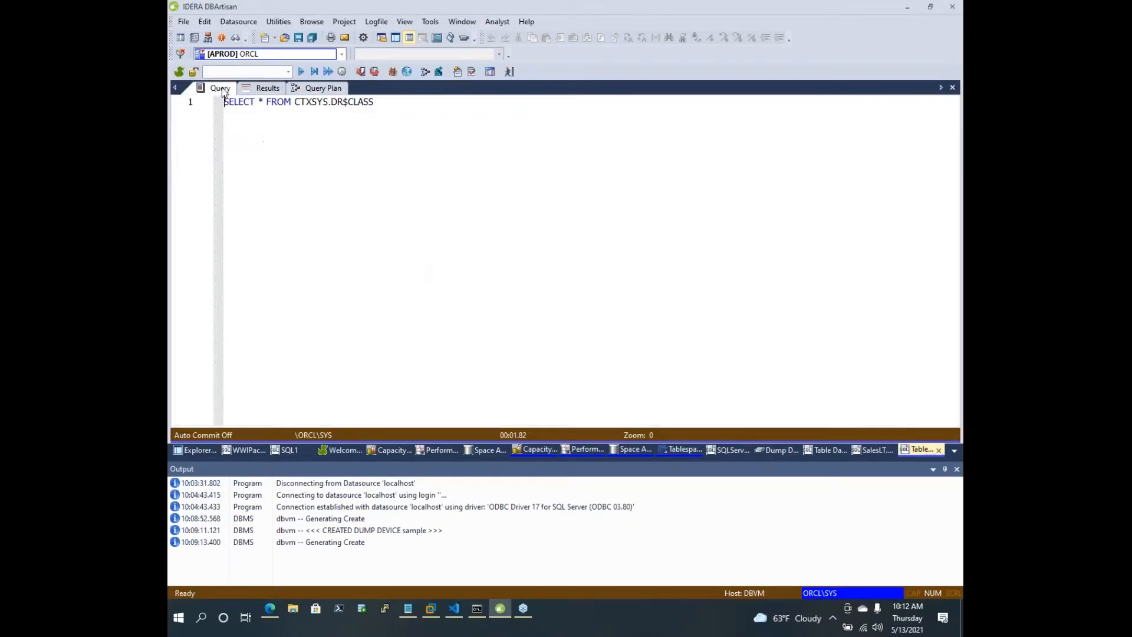
Go back to the datasource explorer, select the dbvm SQL Server datasource and look over its nodes down to Analyst
click(192, 449)
scroll(354, 215, up, 10)
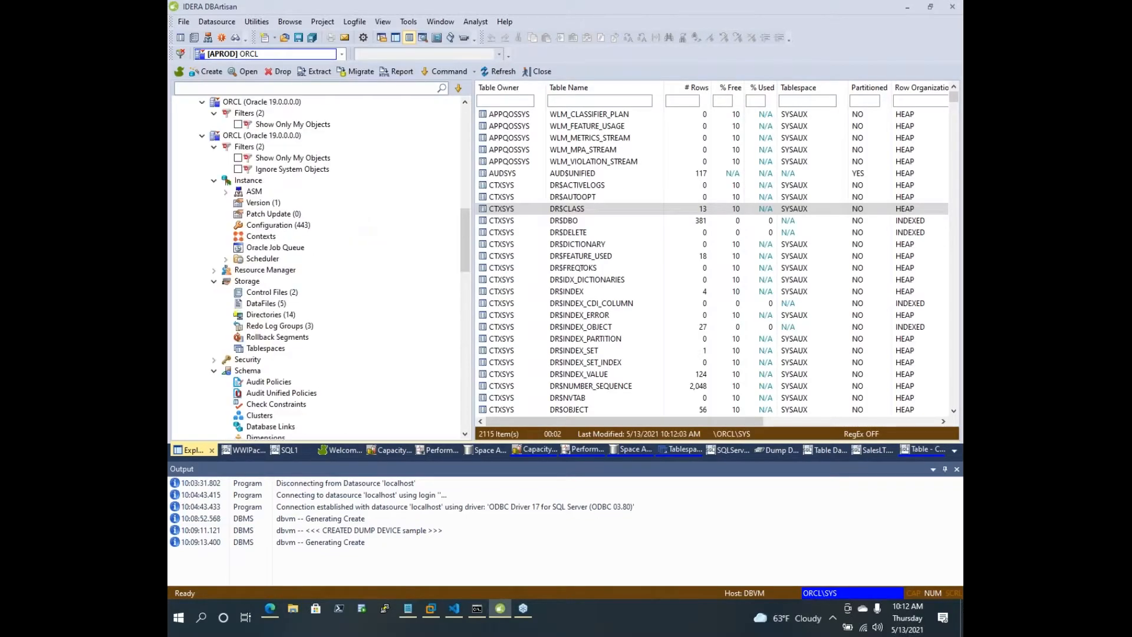
scroll(214, 153, up, 15)
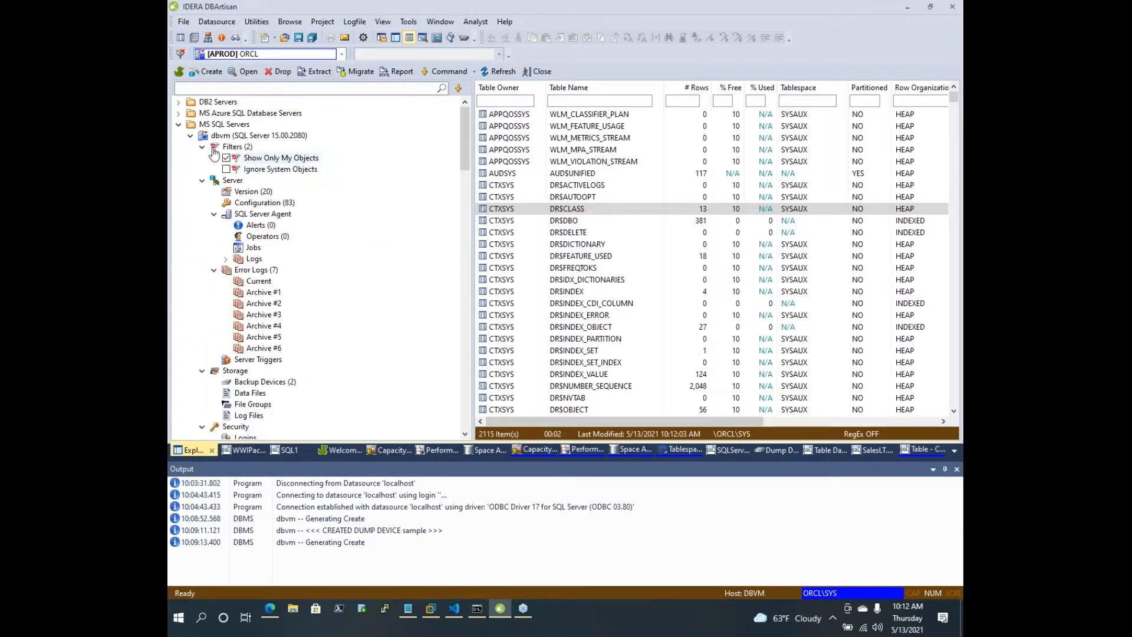
click(259, 135)
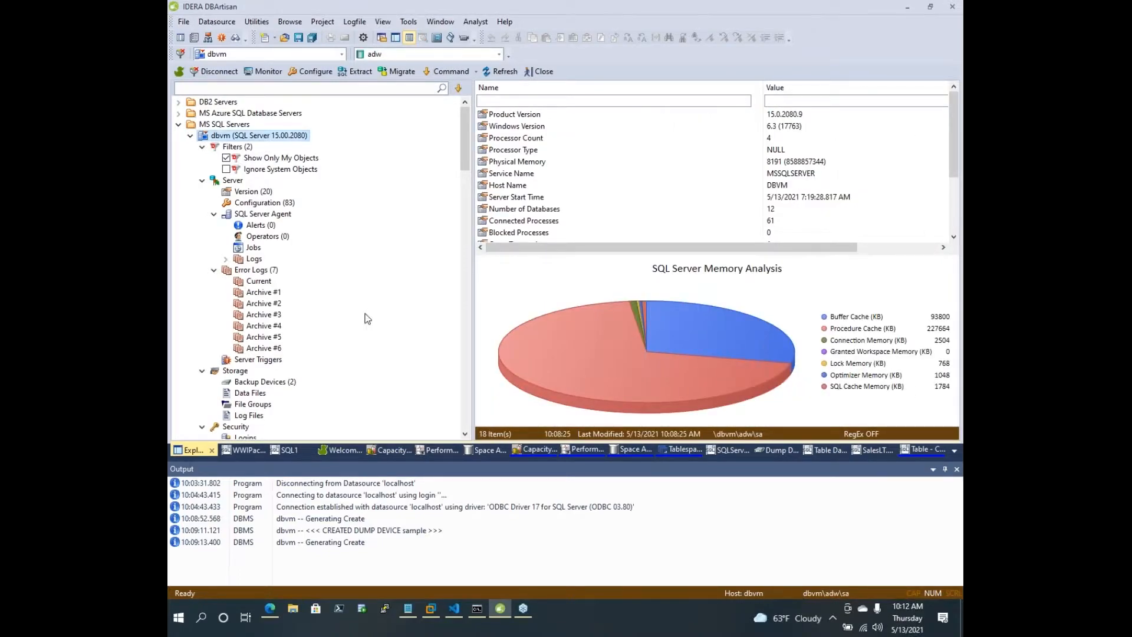
scroll(367, 319, down, 7)
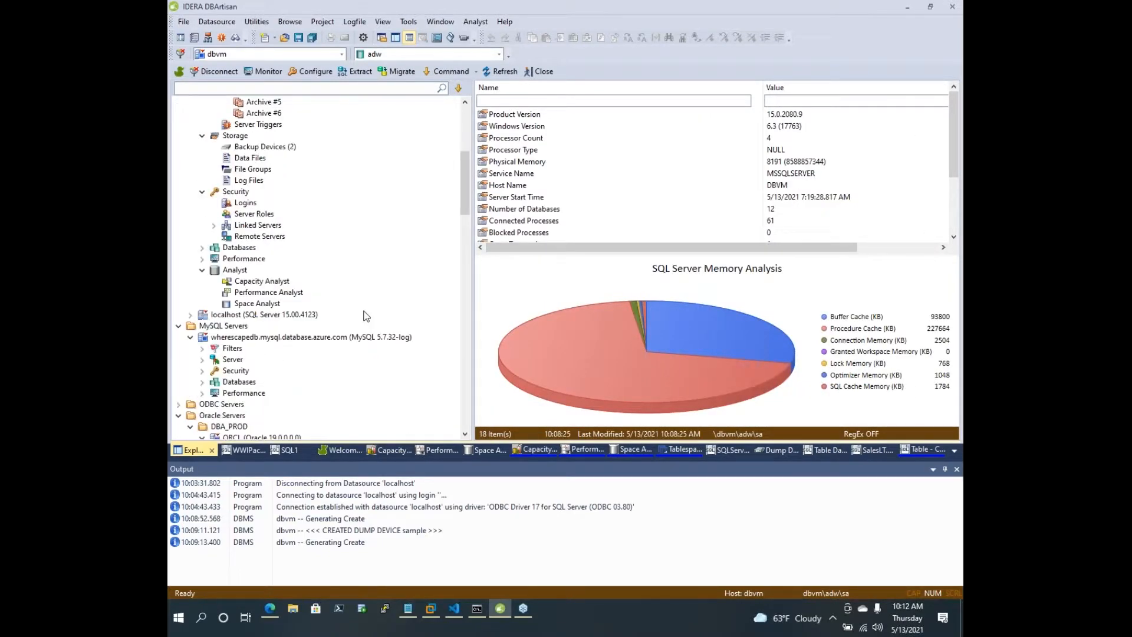
scroll(366, 315, up, 4)
scroll(366, 316, down, 3)
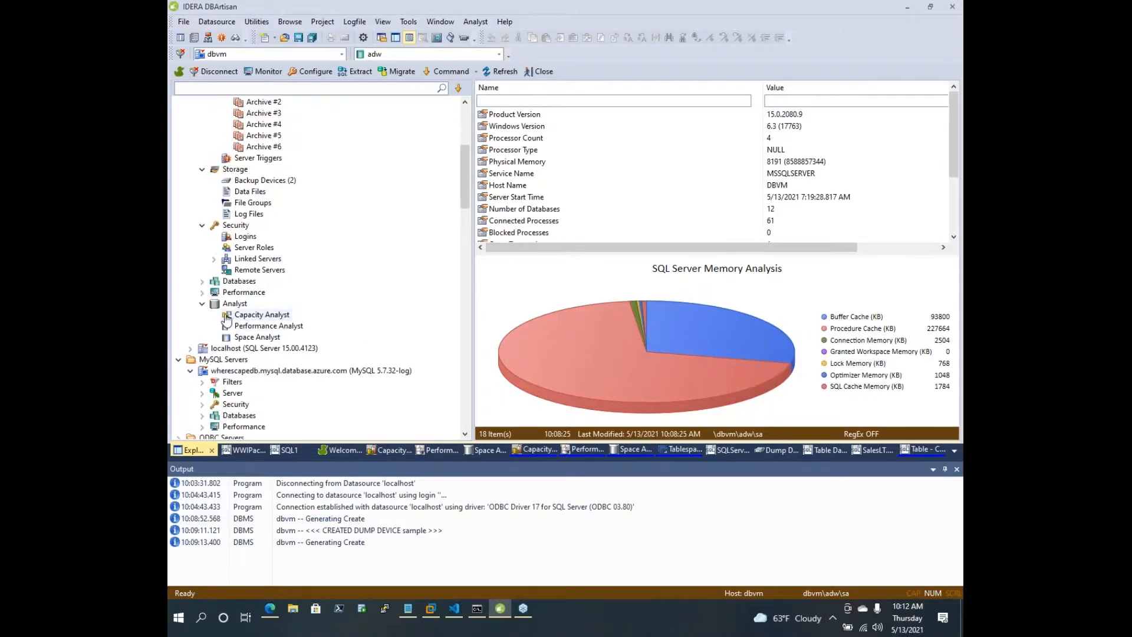
List the tables of the adw database on the dbvm SQL Server datasource
click(202, 280)
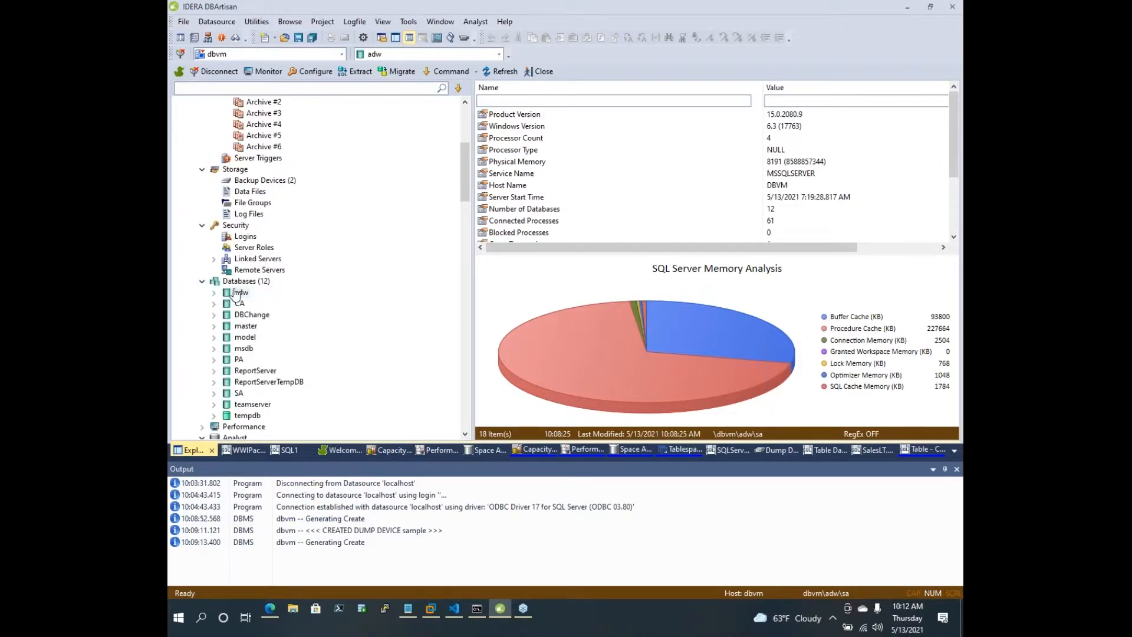
click(214, 293)
scroll(310, 301, down, 3)
click(257, 269)
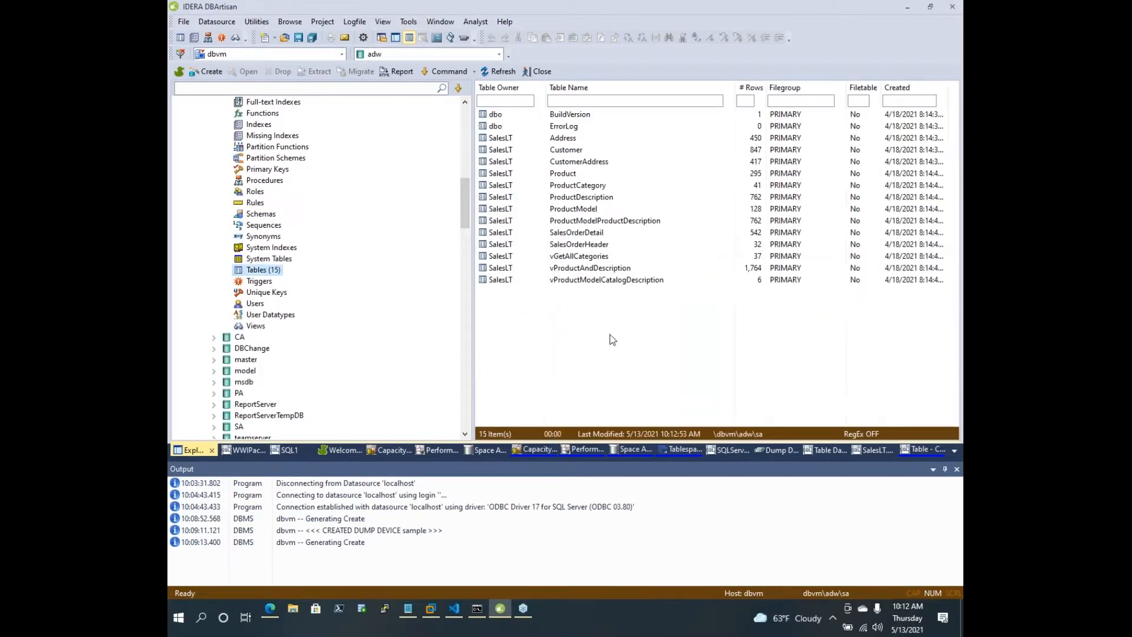
Set up a DBCC check for all SalesLT tables using the Update Usage operation with the With Count Rows option
drag(610, 335, 485, 137)
right_click(485, 137)
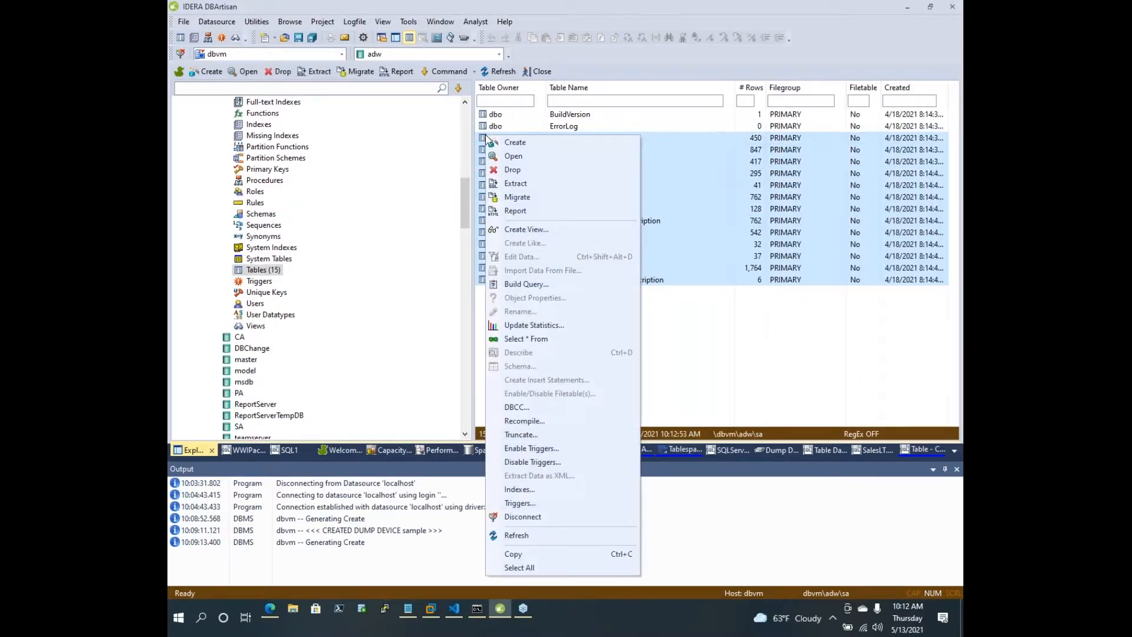
click(570, 407)
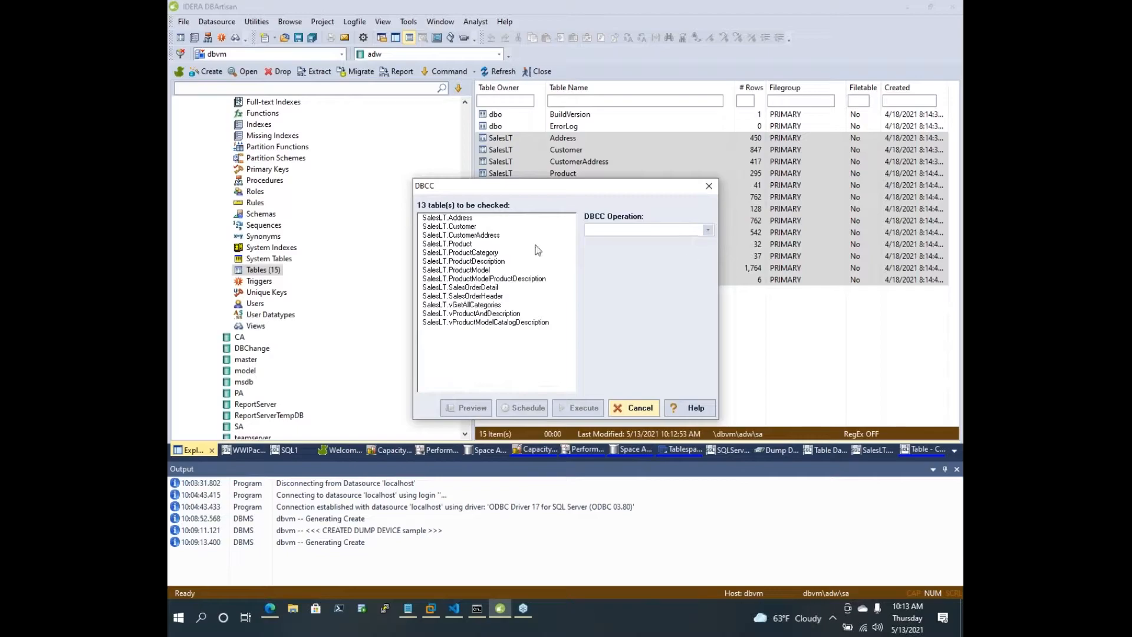
click(708, 230)
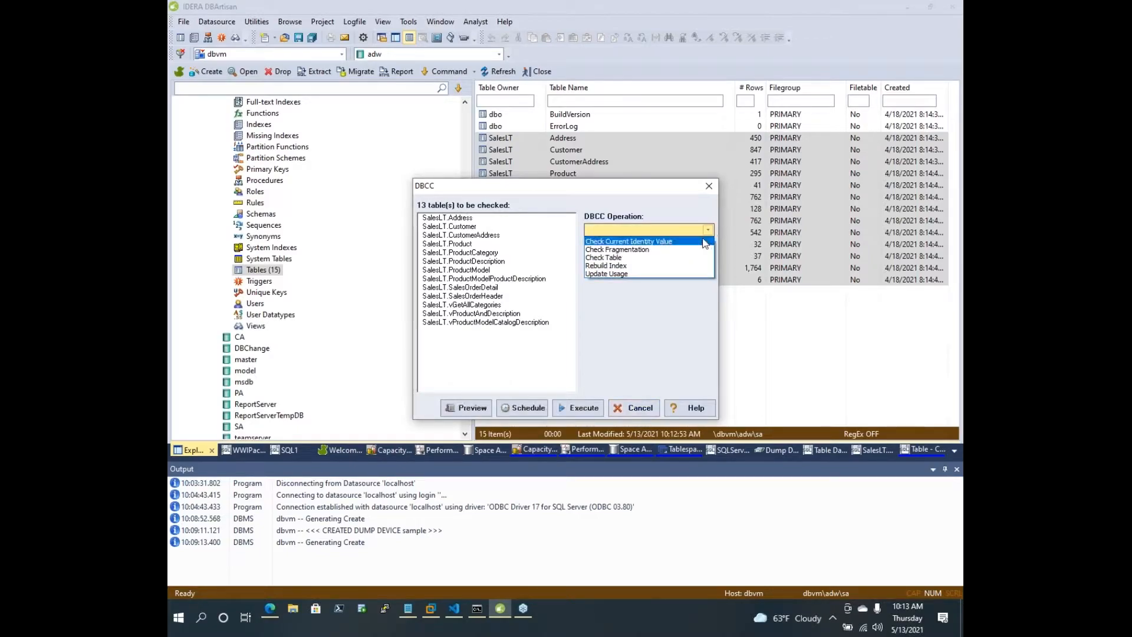
click(663, 273)
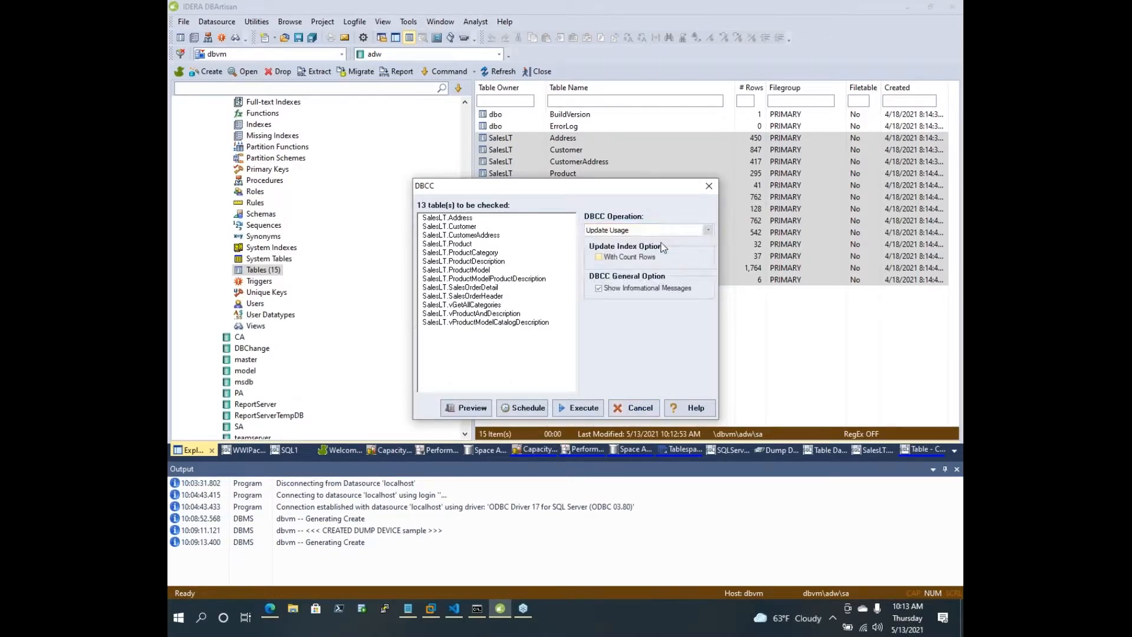
click(656, 258)
Preview the DBCC UPDATEUSAGE script down to its end, execute it, and clear the table selection
click(487, 408)
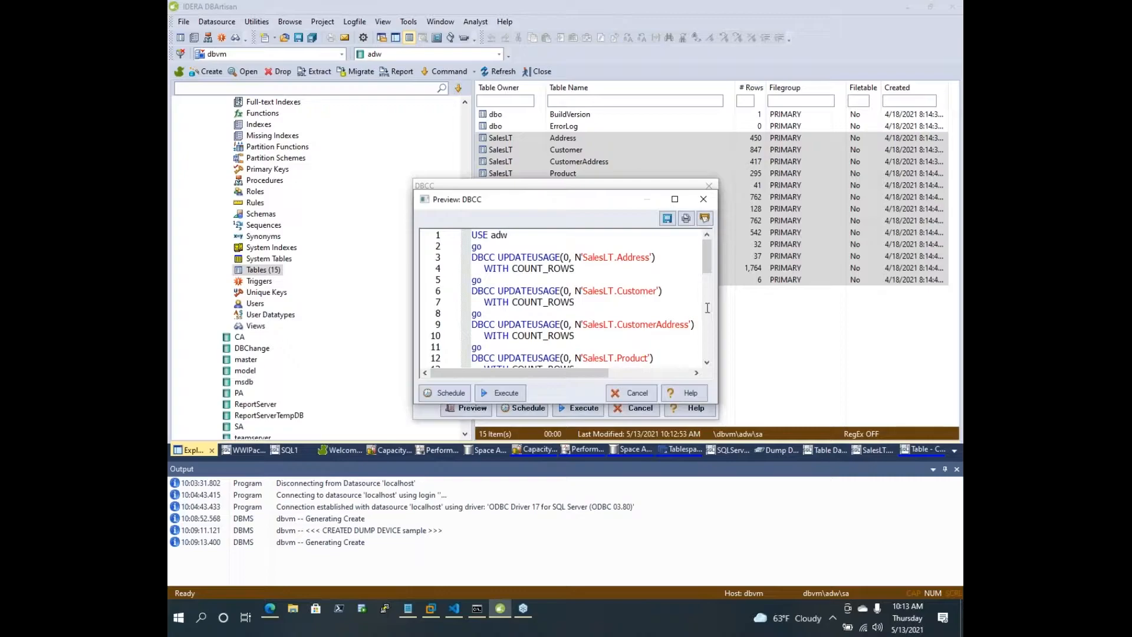
scroll(707, 308, down, 10)
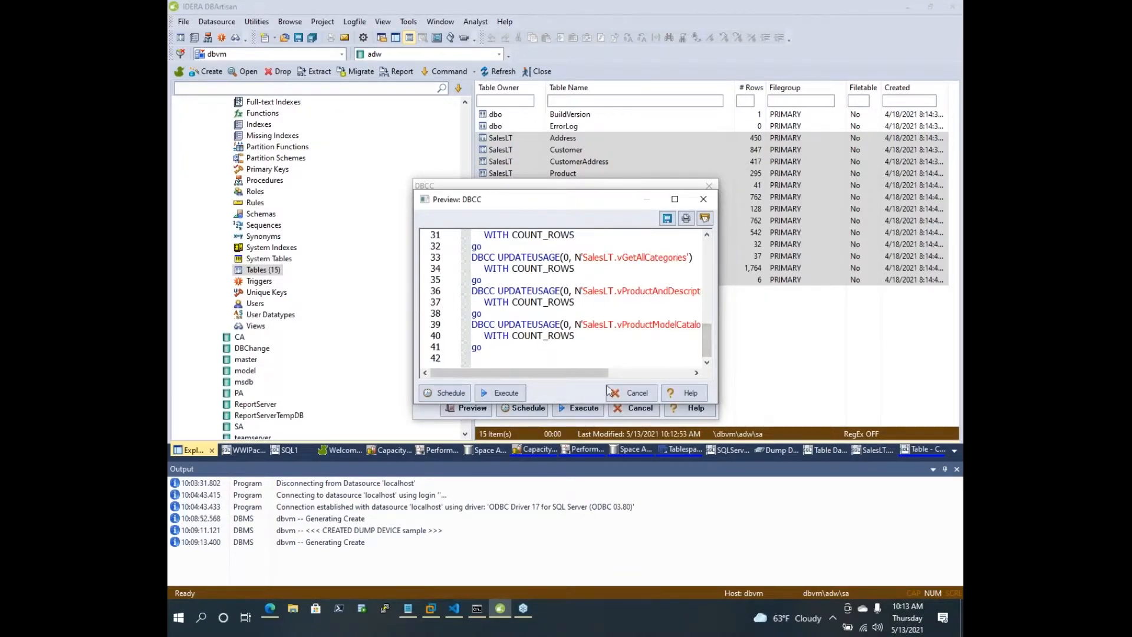
click(504, 394)
click(616, 329)
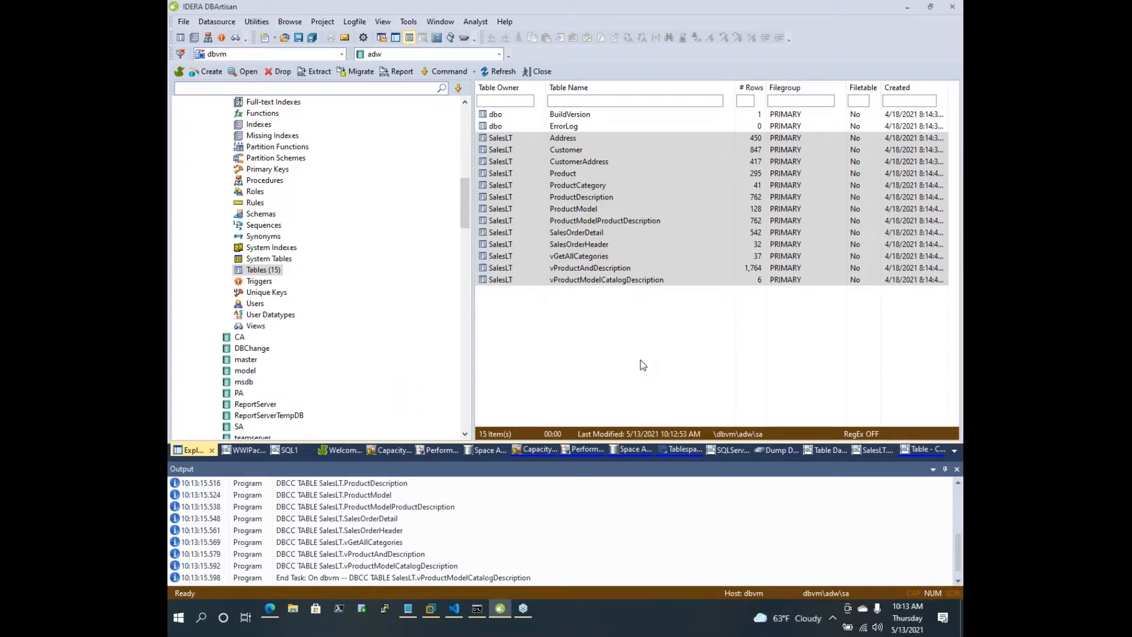
click(640, 360)
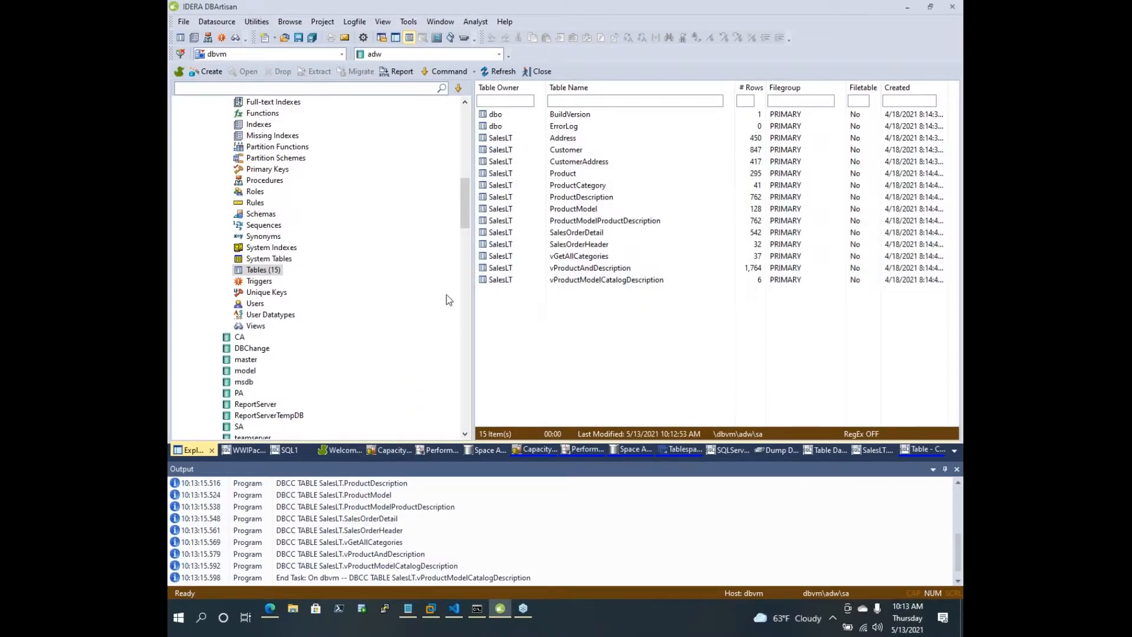
Look over the operations available for the SalesLT tables vGetAllCategories and vProductModelCatalogDescription
click(509, 260)
right_click(509, 261)
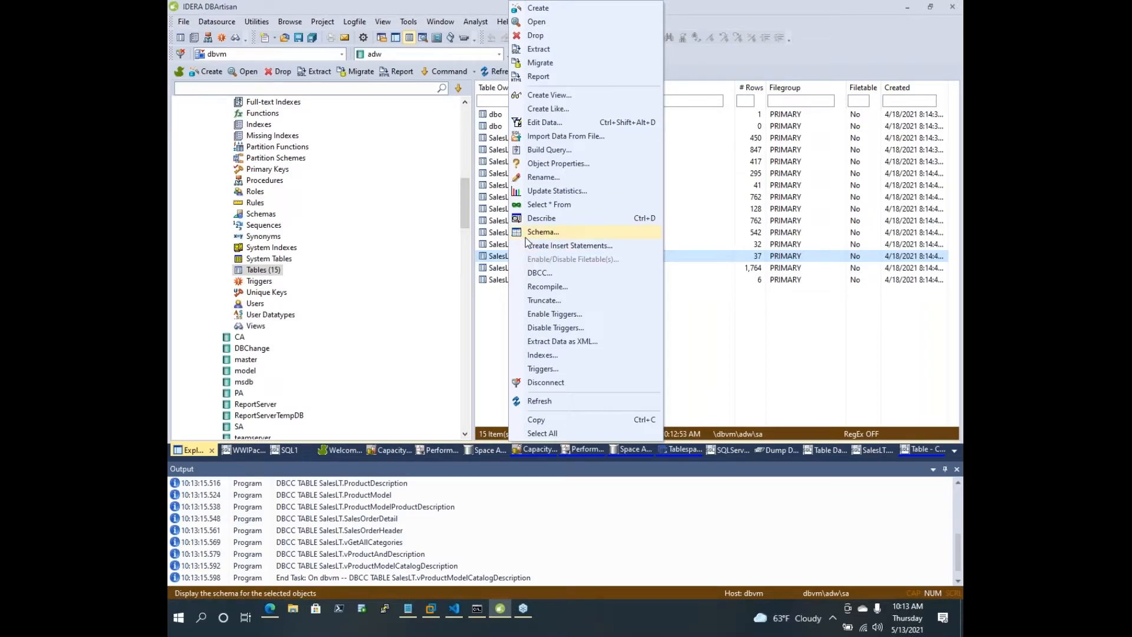
click(494, 279)
right_click(494, 279)
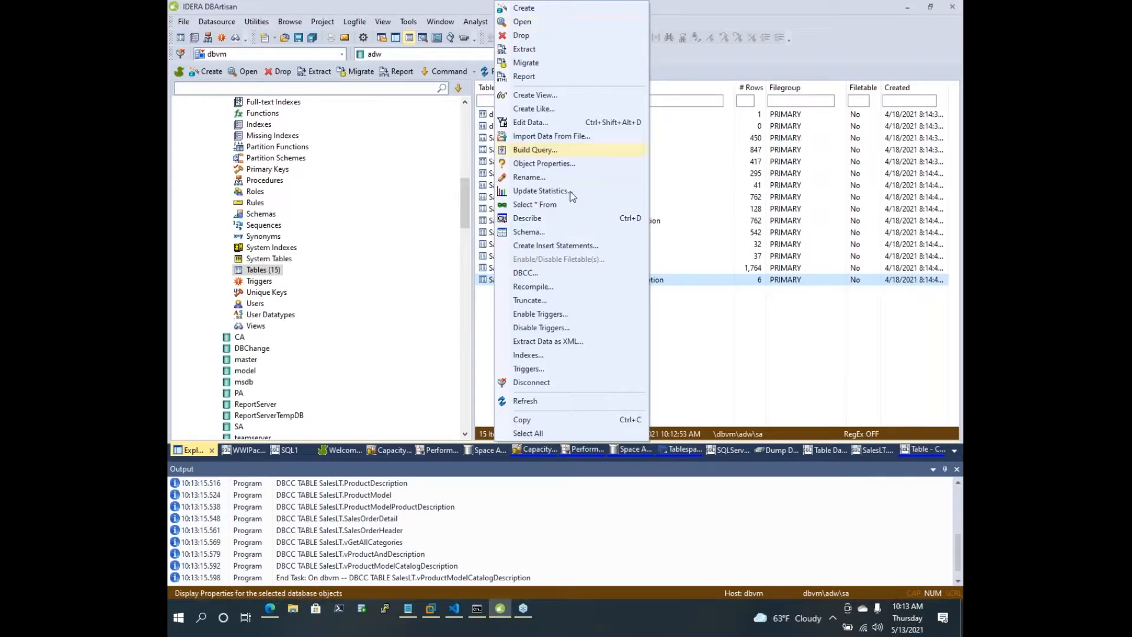
click(345, 314)
List the tables in the Oracle ORCL schema and examine the operations offered for the CTXSYS tables
scroll(345, 316, down, 15)
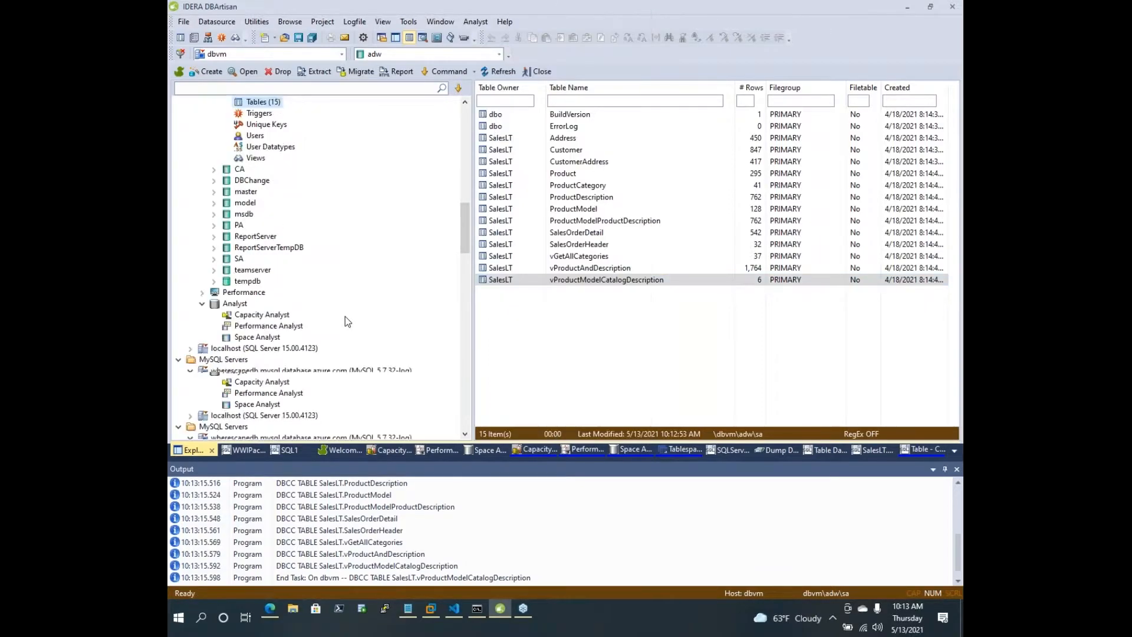
scroll(344, 318, down, 14)
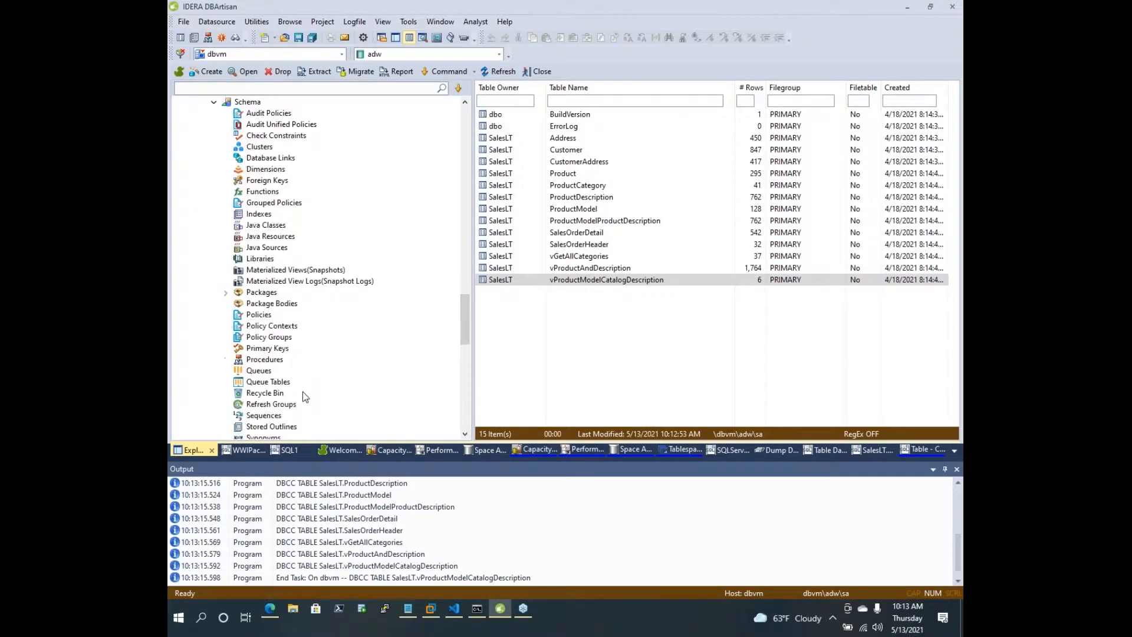
click(267, 281)
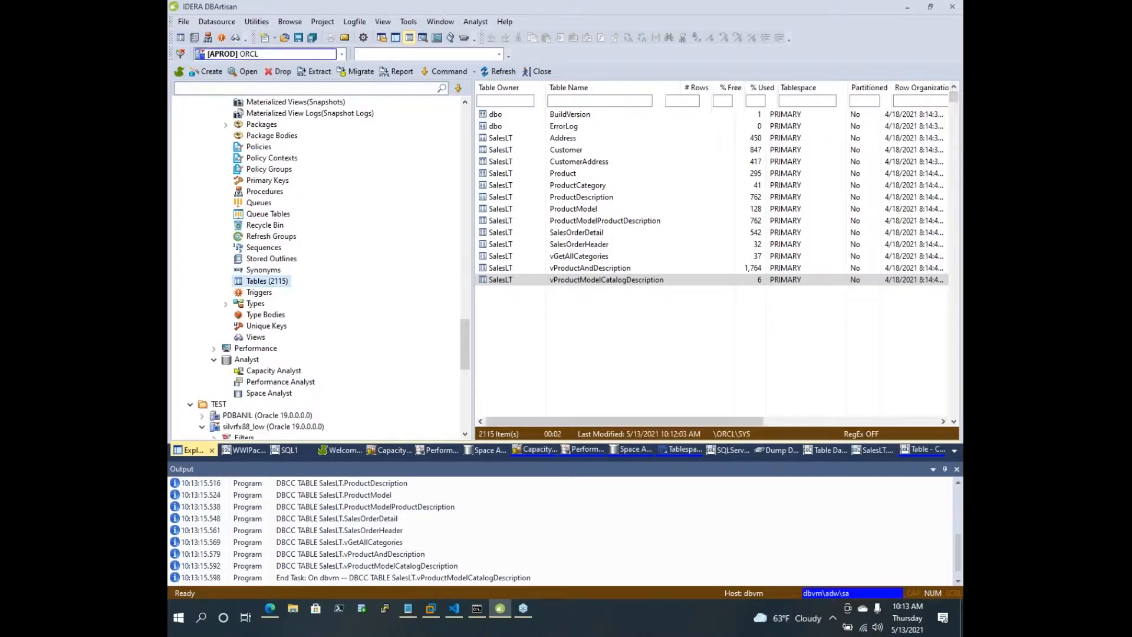
right_click(566, 189)
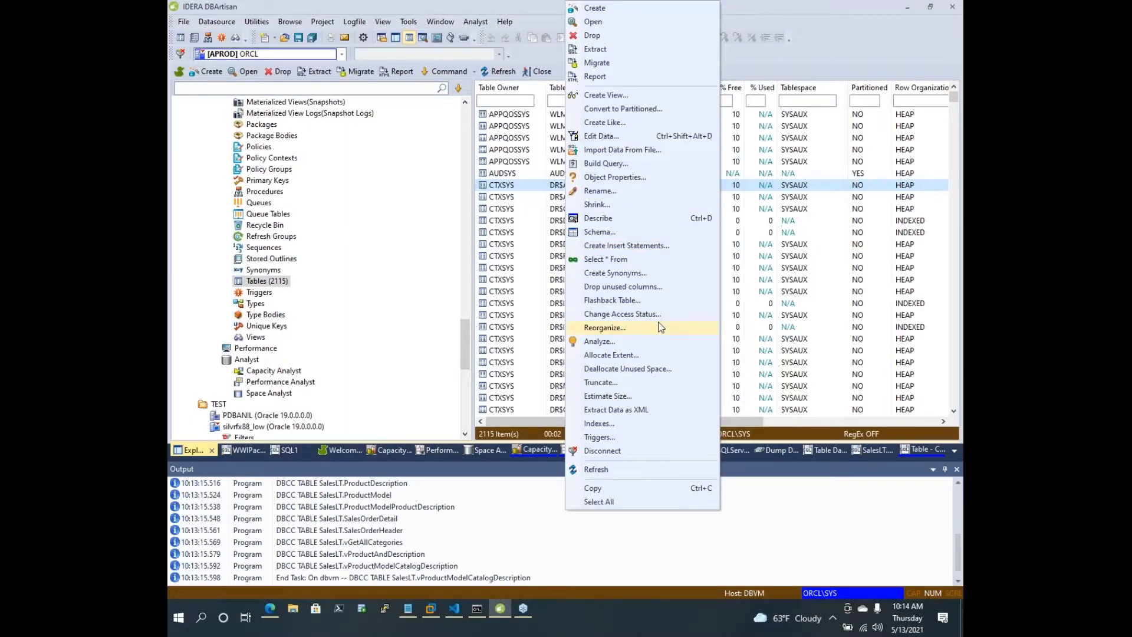
click(663, 341)
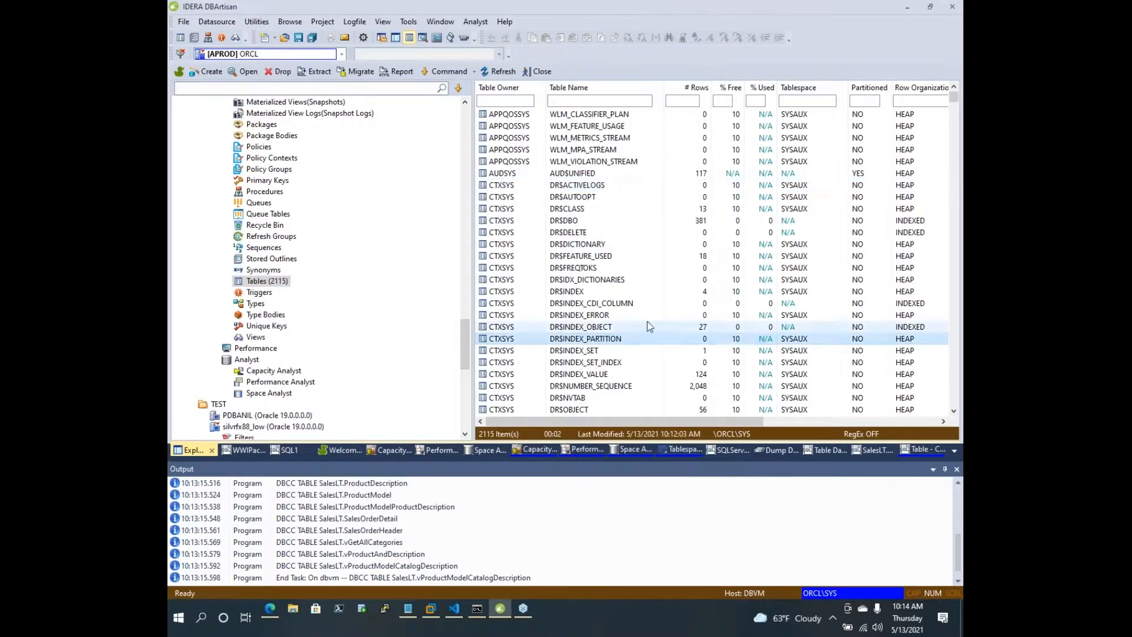
right_click(648, 316)
click(592, 344)
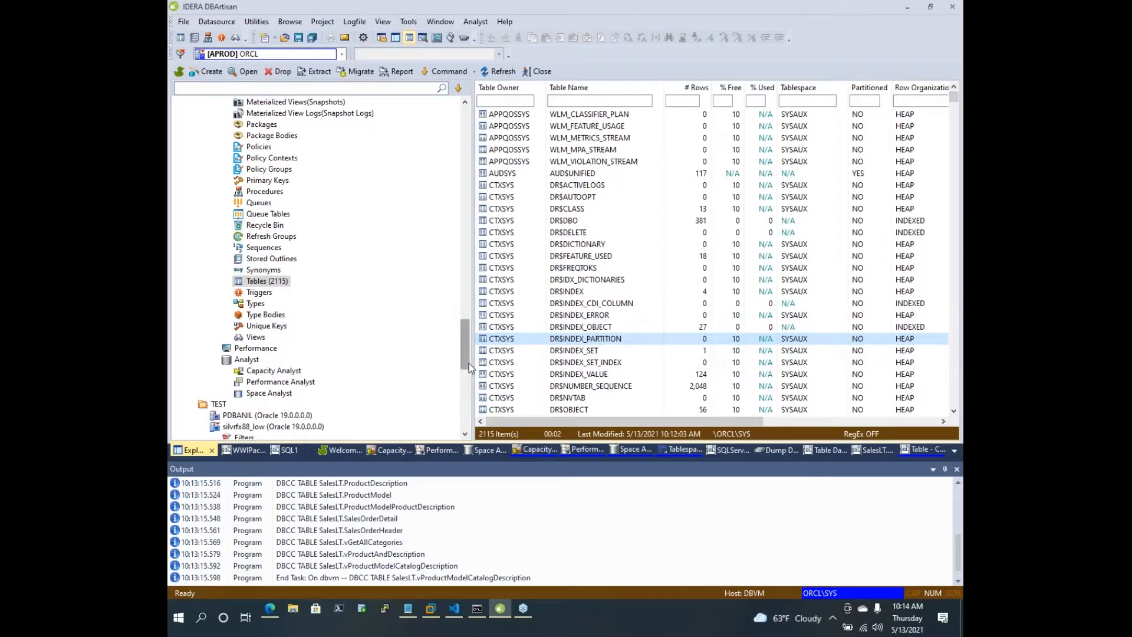
Return to the dbvm SQL Server datasource in the explorer and collapse its node
drag(468, 363, 471, 137)
click(272, 137)
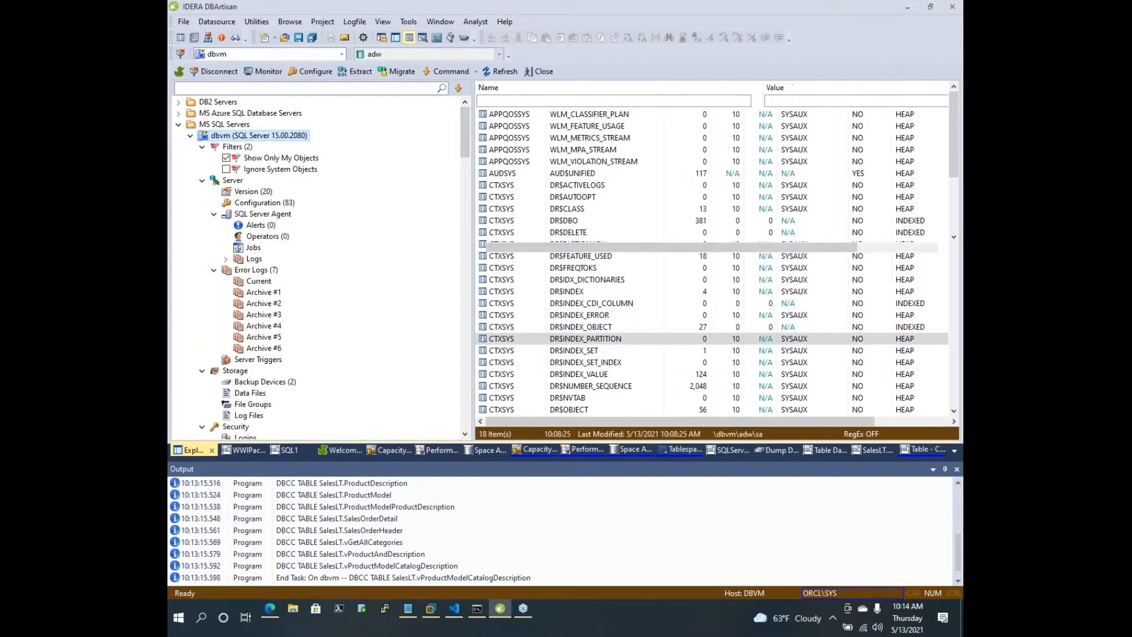
click(190, 136)
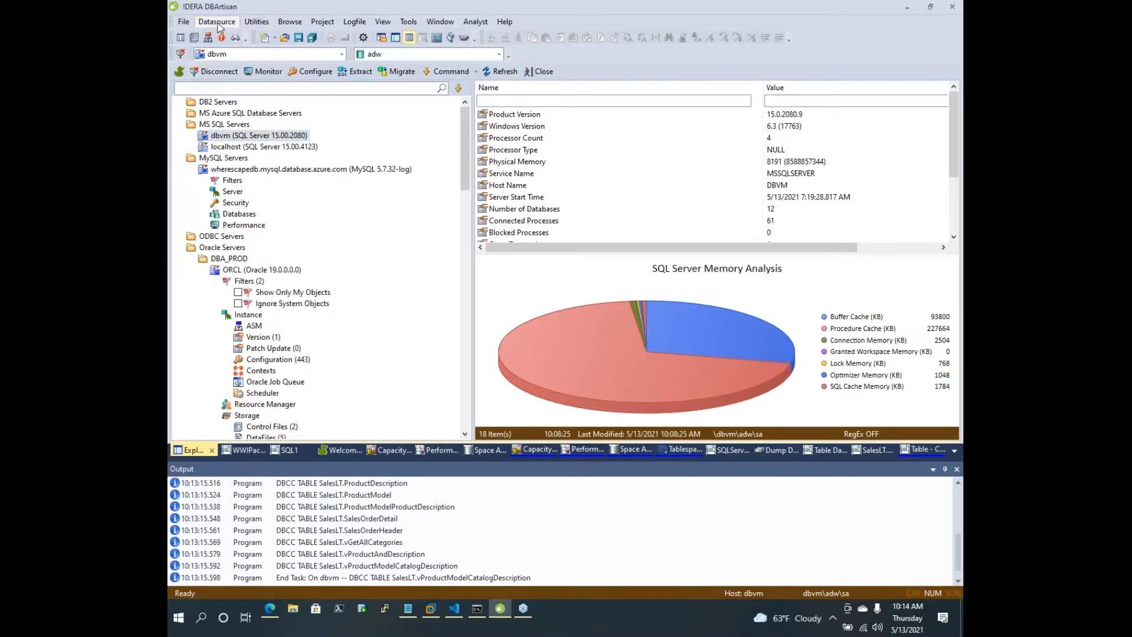
Start a new schema extraction from the dbvm datasource and choose adw as the database to extract
click(258, 23)
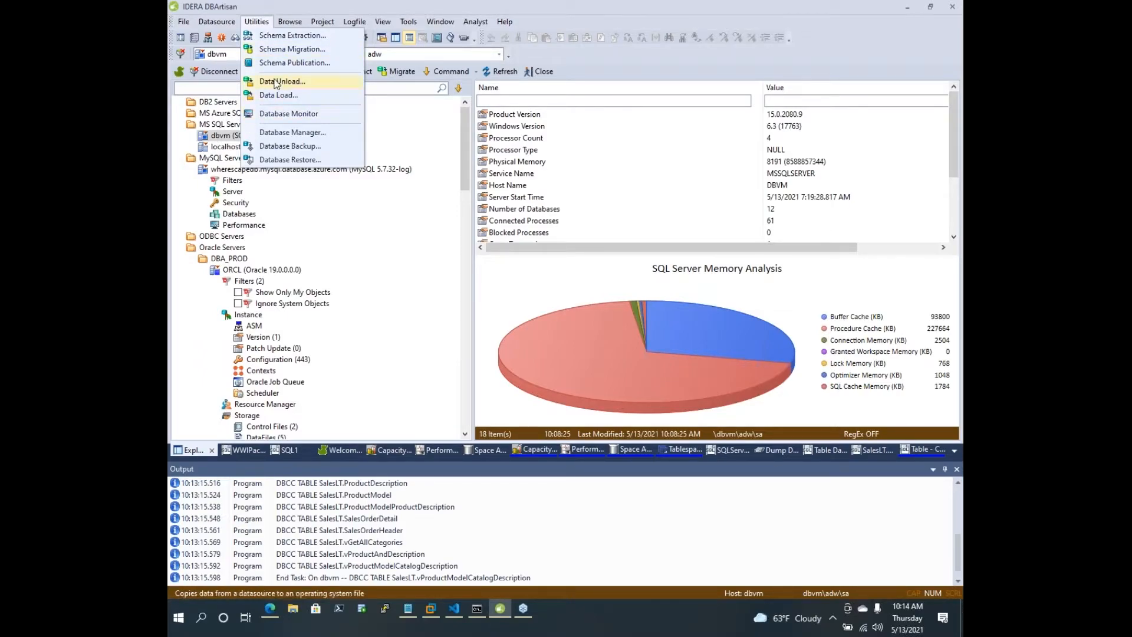
click(292, 36)
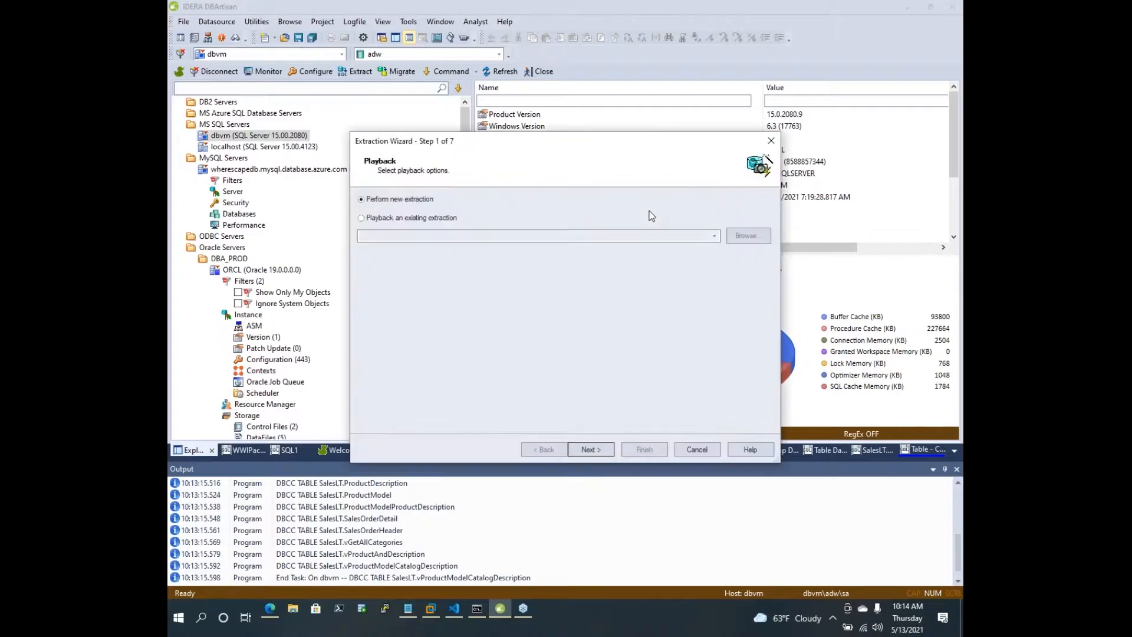
click(590, 449)
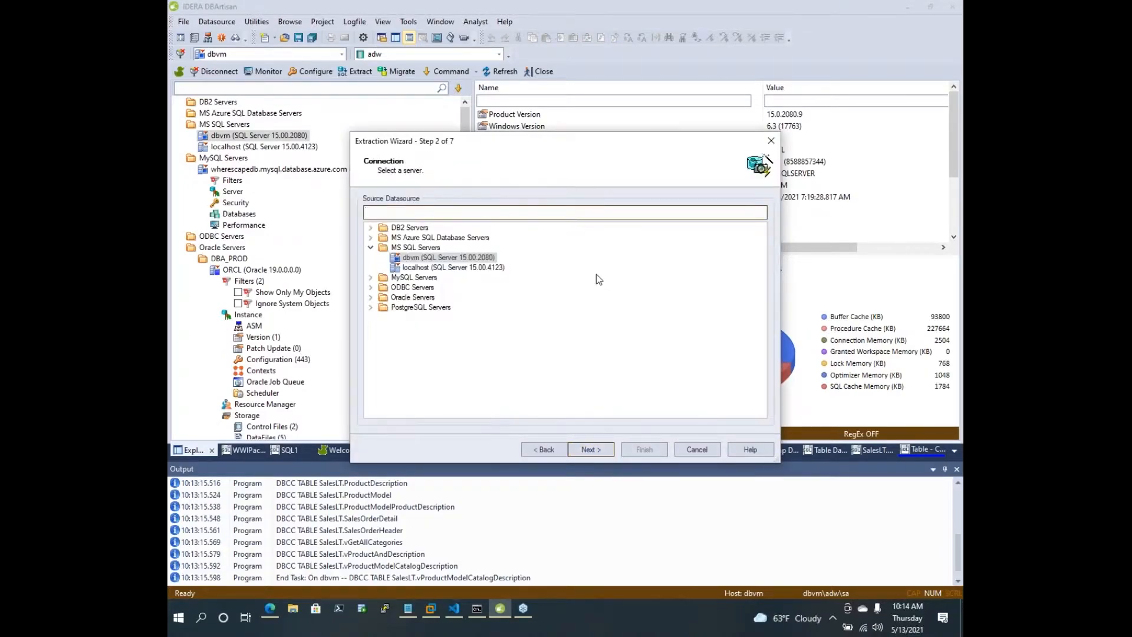
click(592, 449)
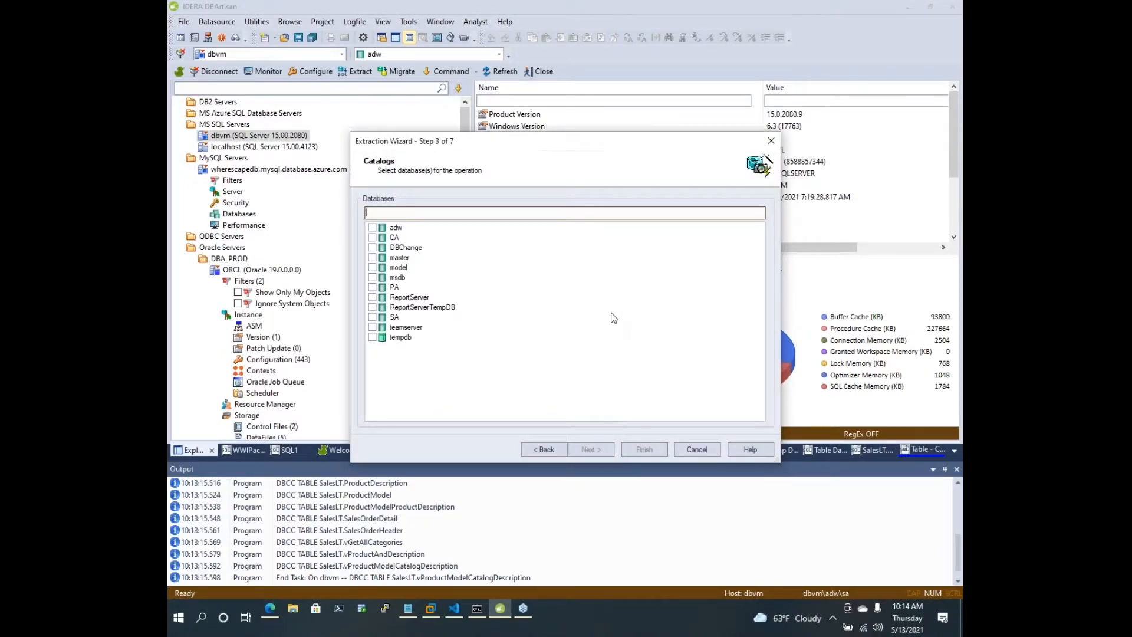
click(372, 227)
click(582, 449)
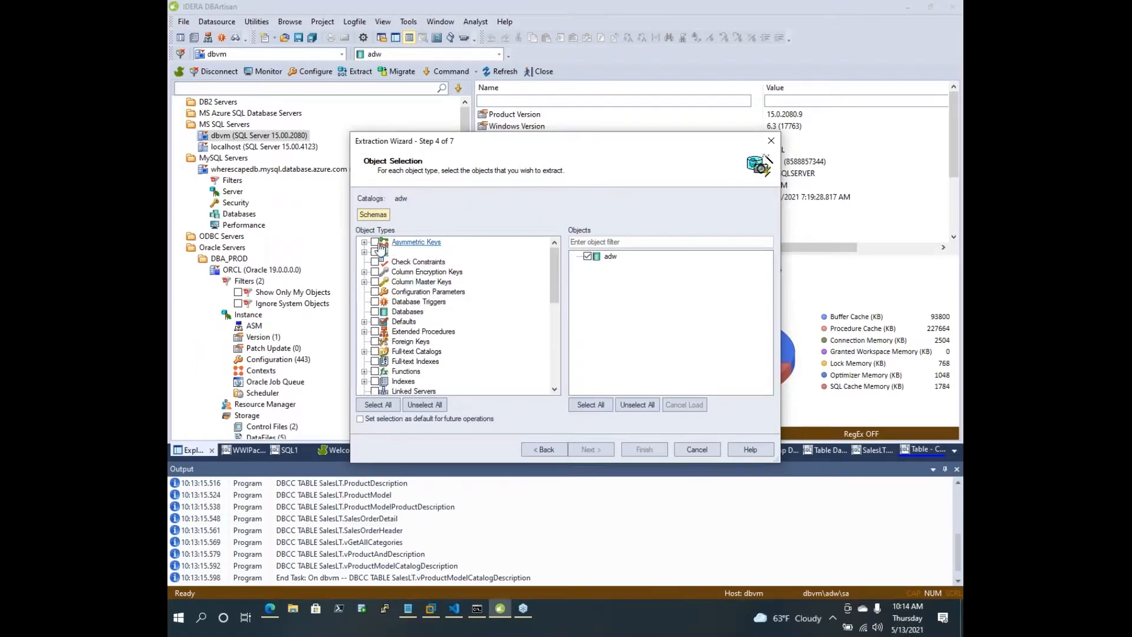
Restrict the extraction's object selection to the SalesLT schema
click(372, 214)
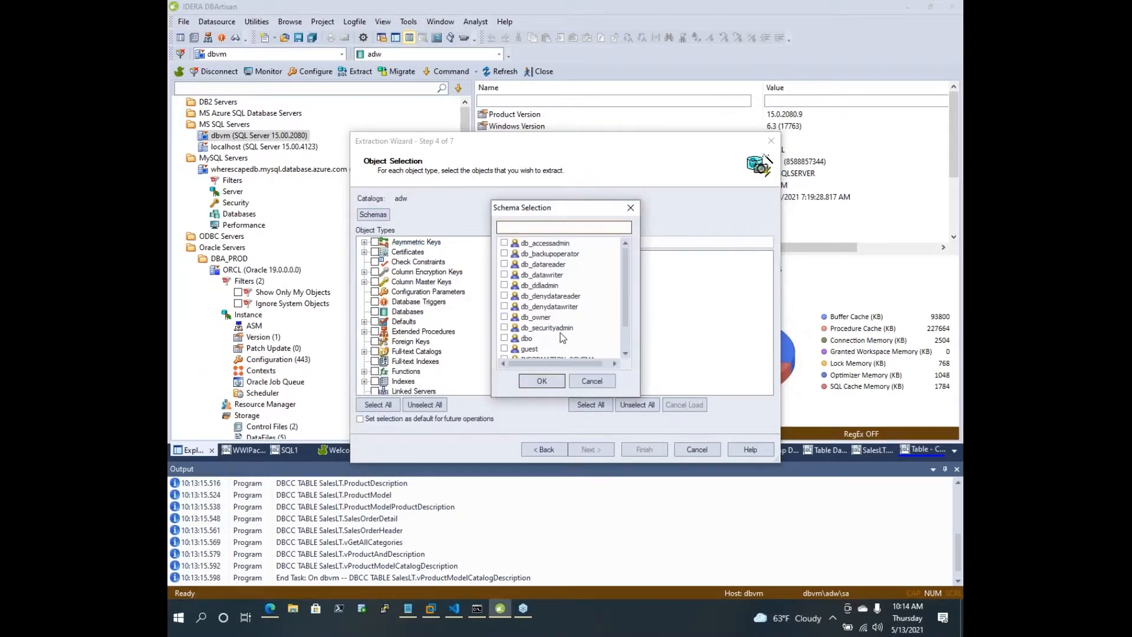
click(505, 338)
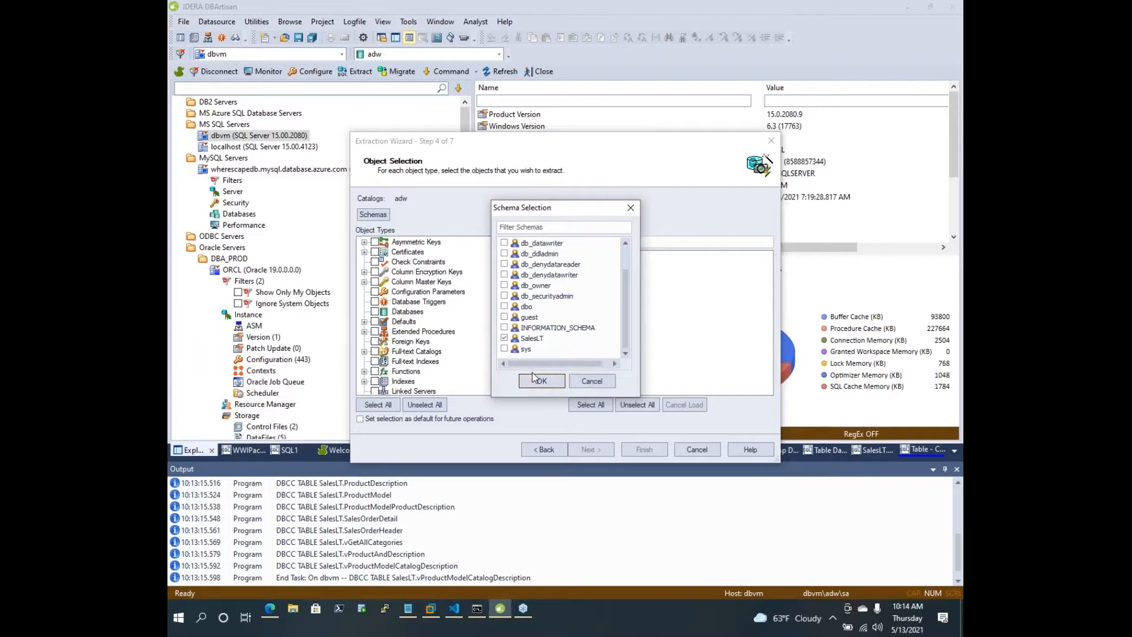
click(537, 380)
Include the Tables object type, select all SalesLT tables for extraction, and proceed to the extraction options
scroll(467, 333, down, 5)
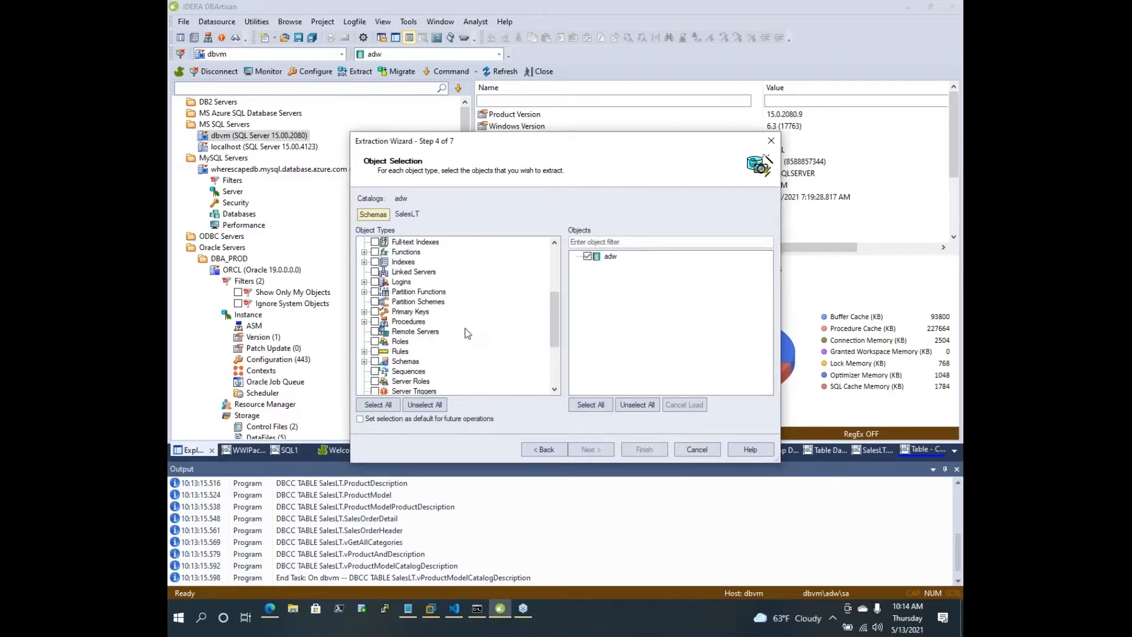
scroll(467, 333, down, 3)
click(375, 332)
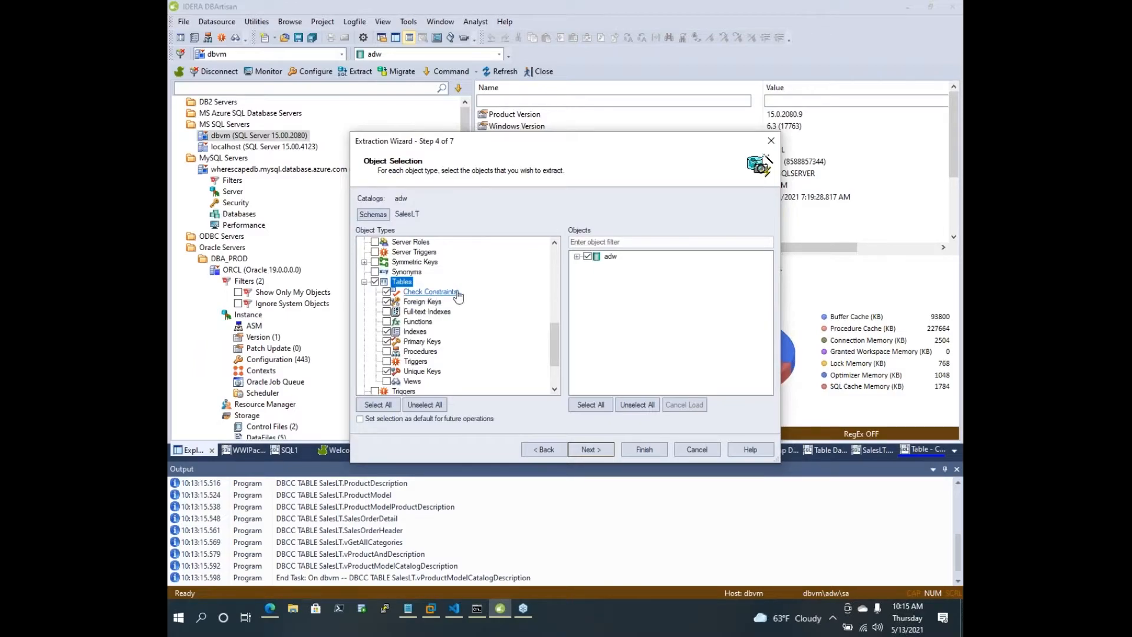
click(577, 256)
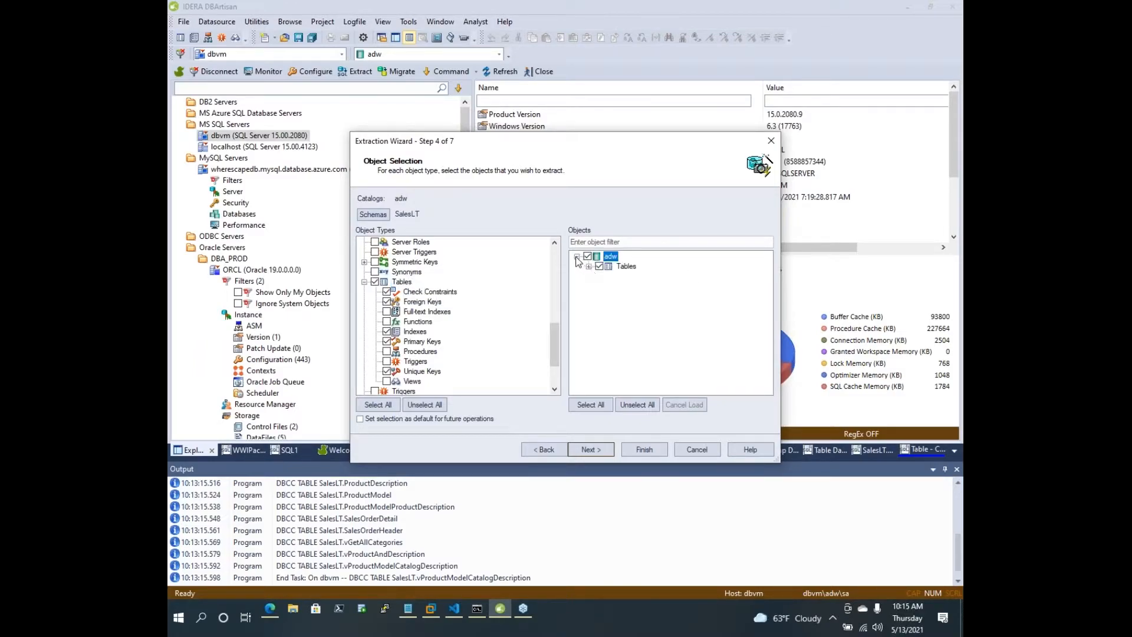
click(588, 267)
click(592, 404)
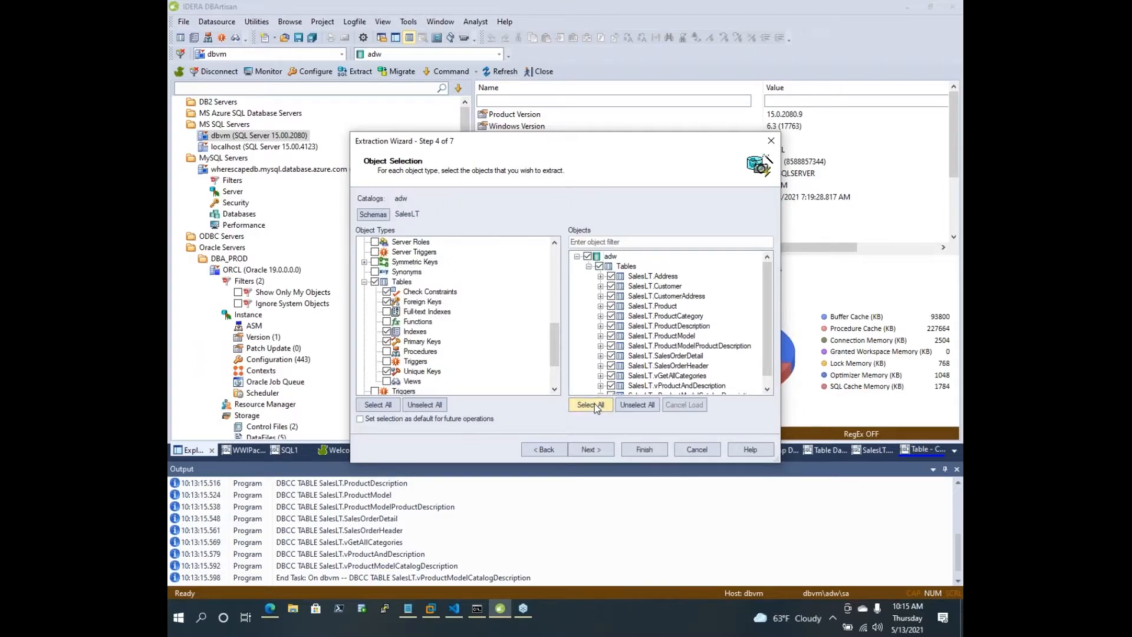
click(583, 451)
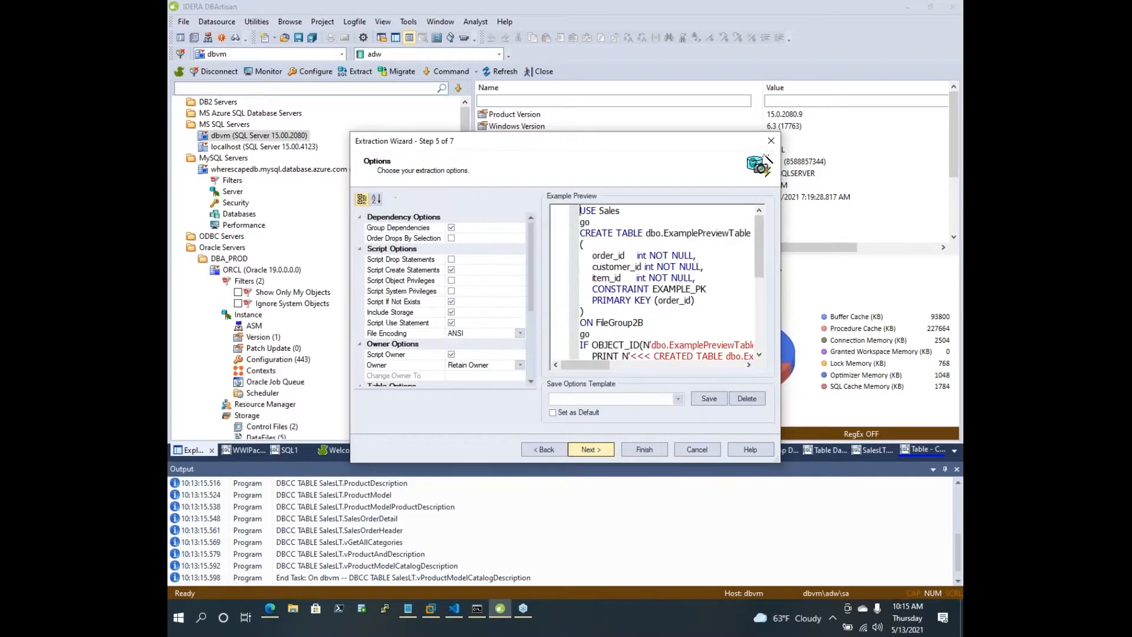
Try the Change Owner option, look through the available owners, and restore the owner setting to Retain Owner
scroll(533, 318, down, 3)
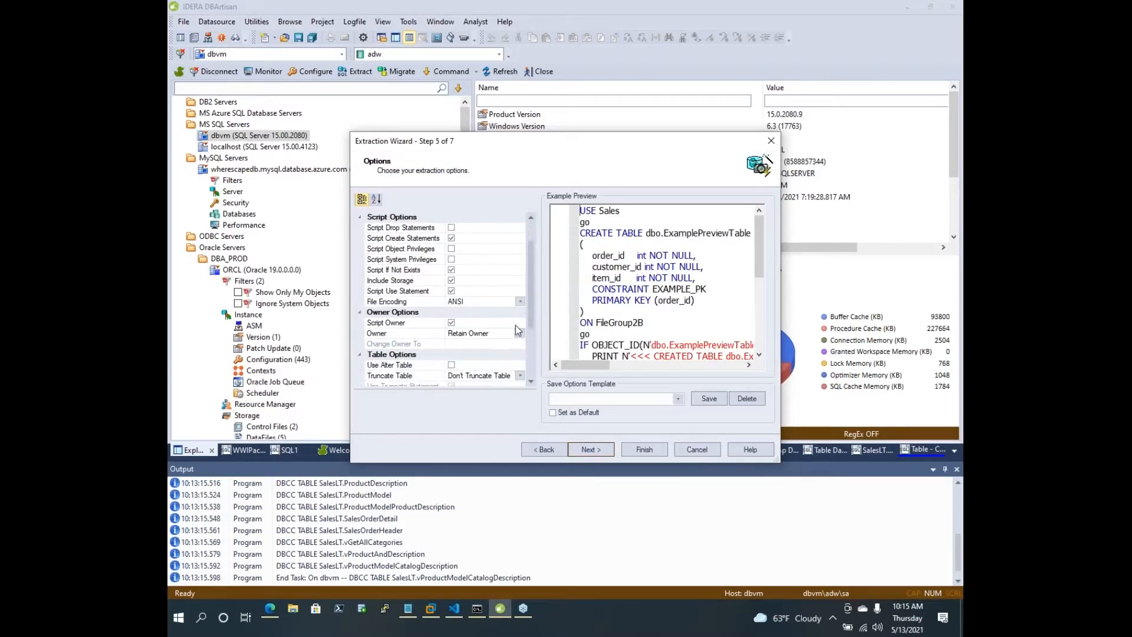
click(519, 334)
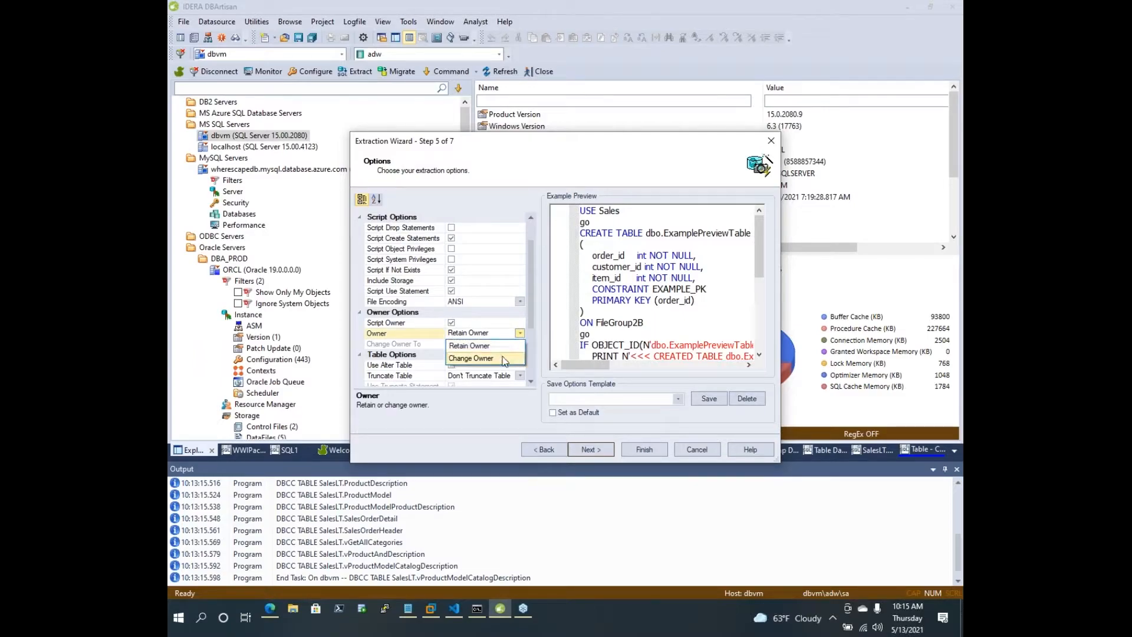
click(495, 356)
click(493, 347)
click(520, 344)
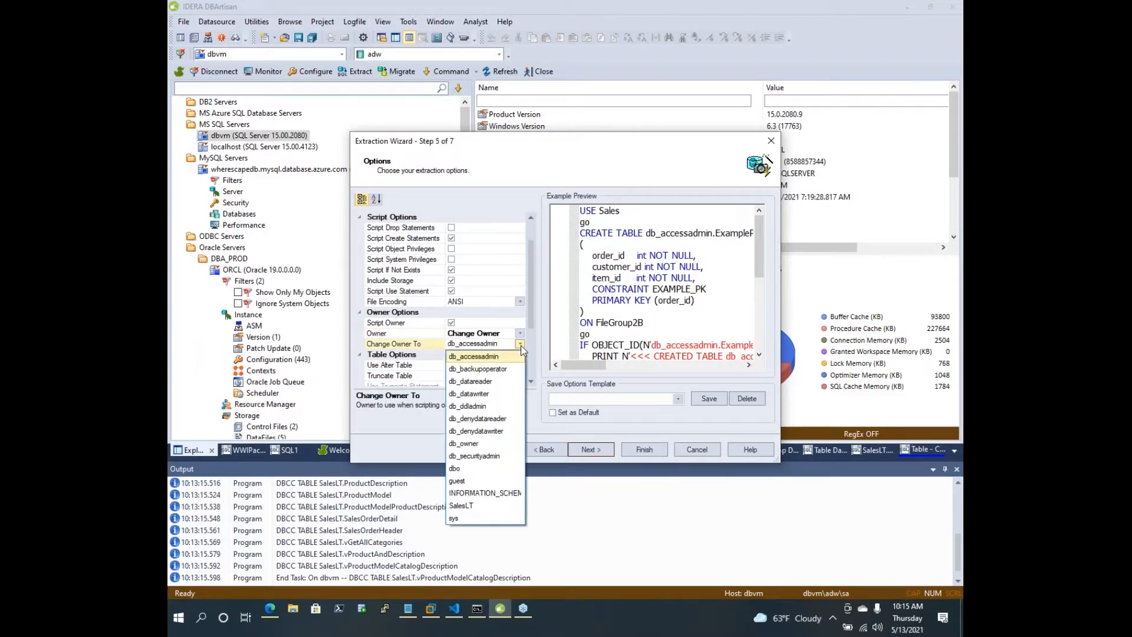
click(520, 343)
click(520, 344)
click(520, 344)
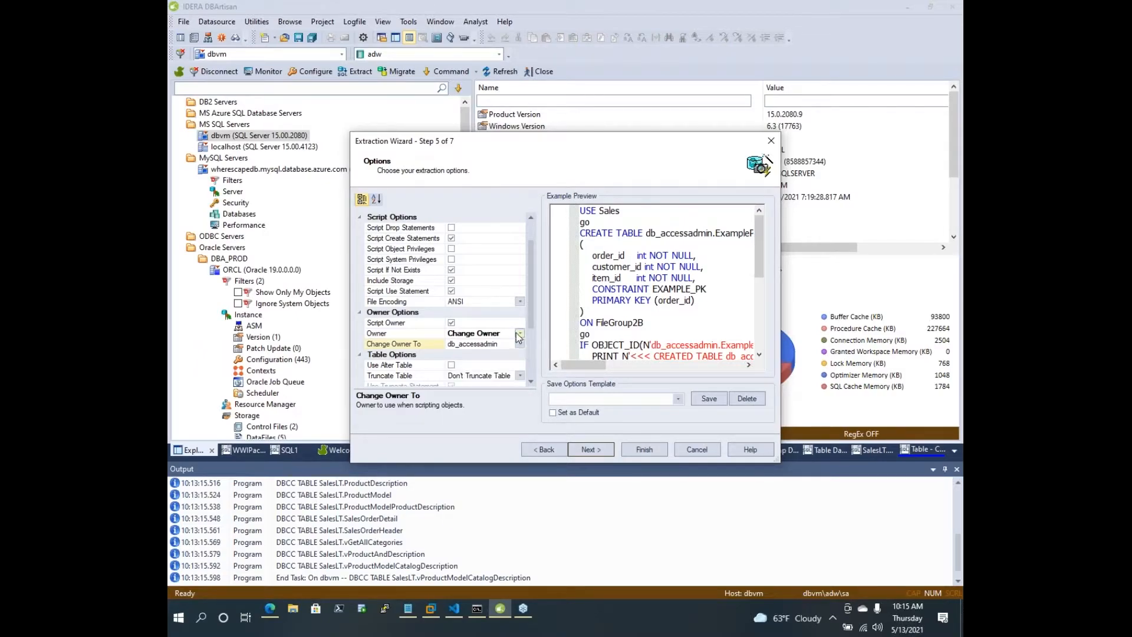
click(518, 345)
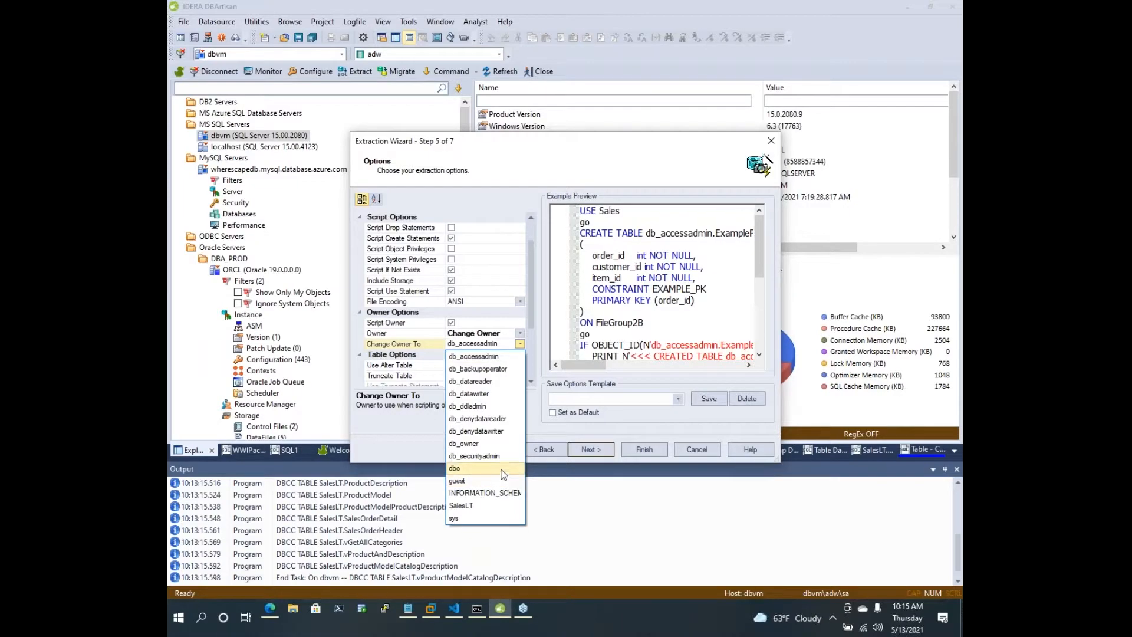
click(519, 334)
click(520, 333)
click(505, 347)
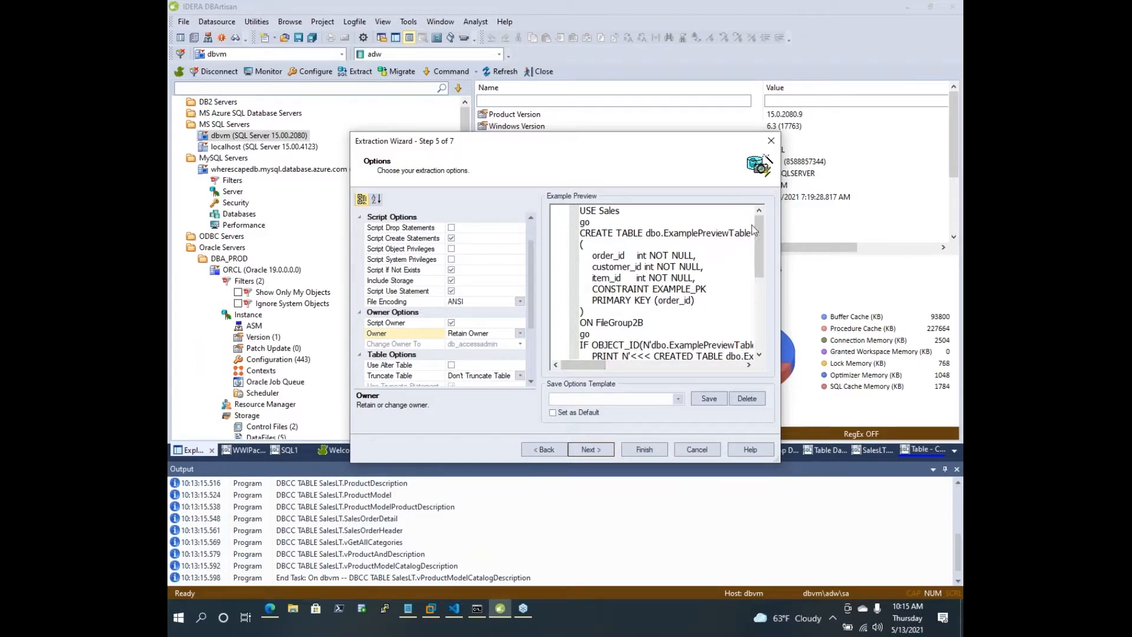
Review the extraction's example preview, accept the options and default output script file, and run the extraction
drag(755, 222, 756, 295)
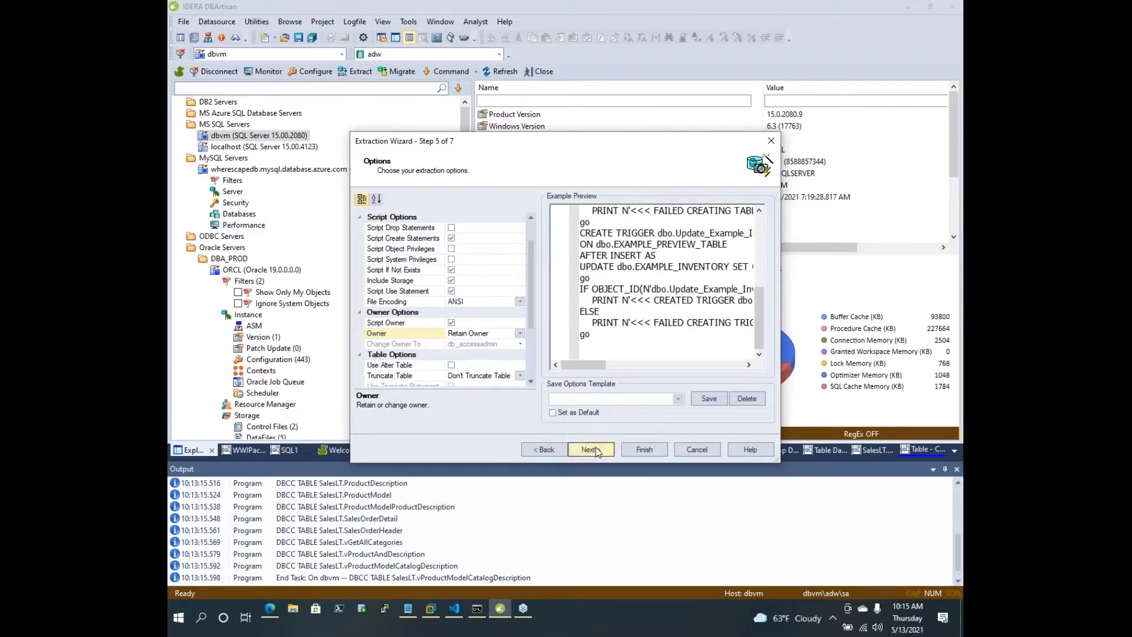
click(679, 398)
click(679, 398)
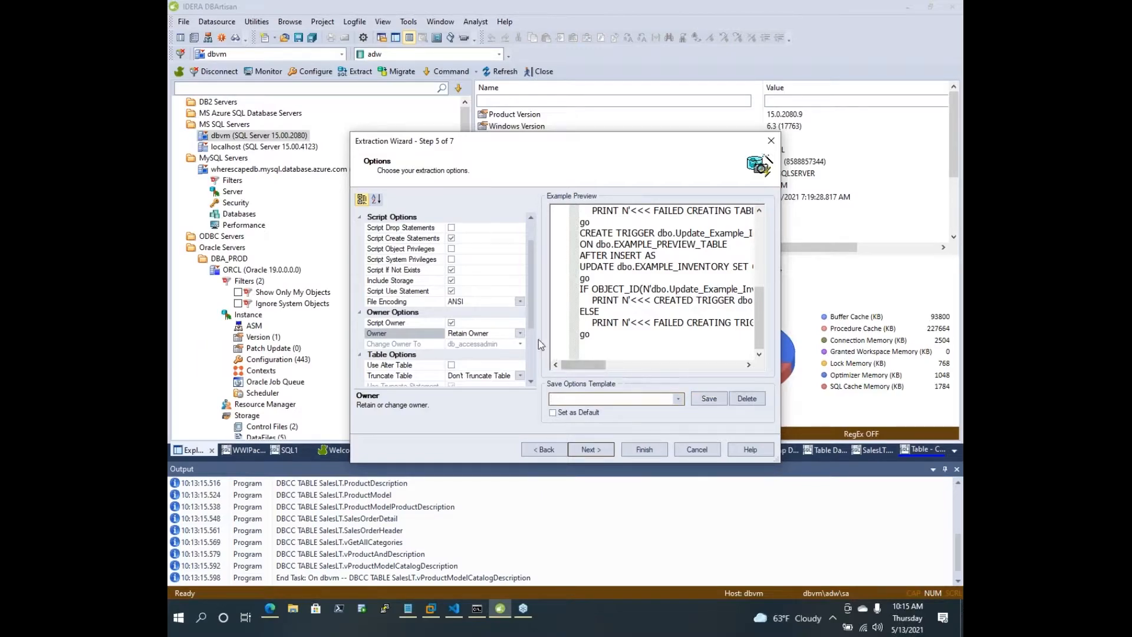
drag(532, 329, 536, 292)
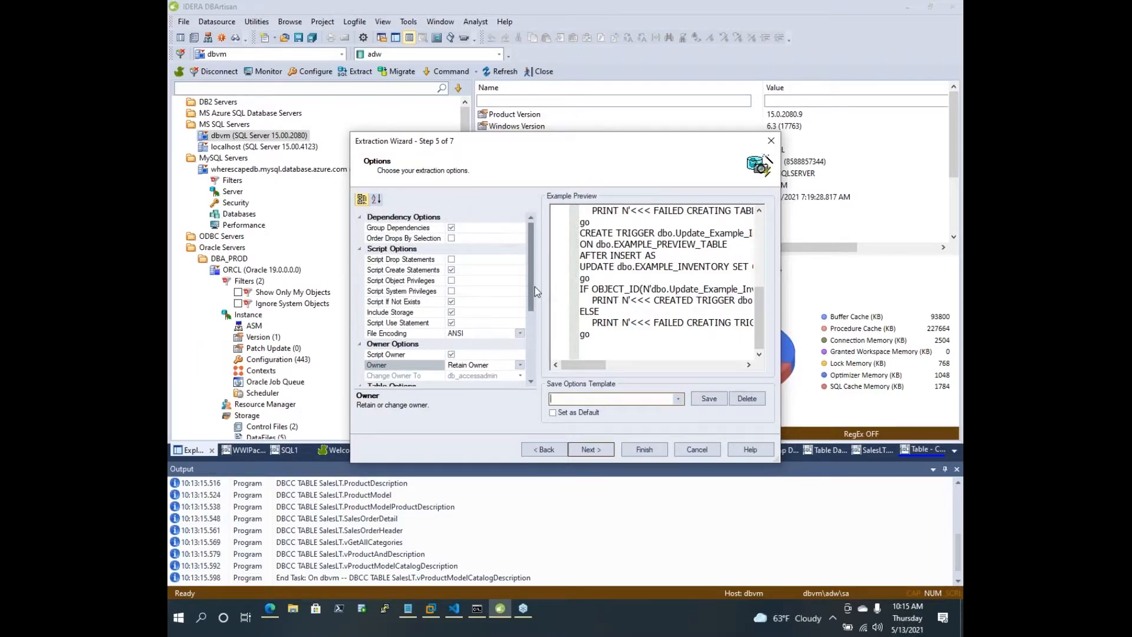
click(602, 448)
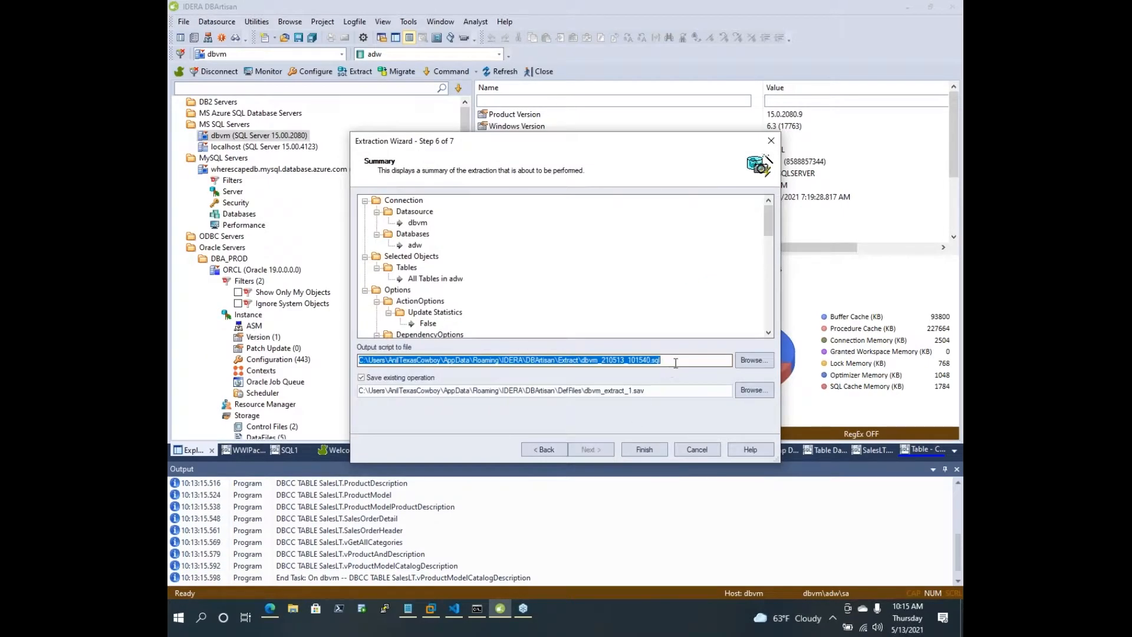
click(660, 451)
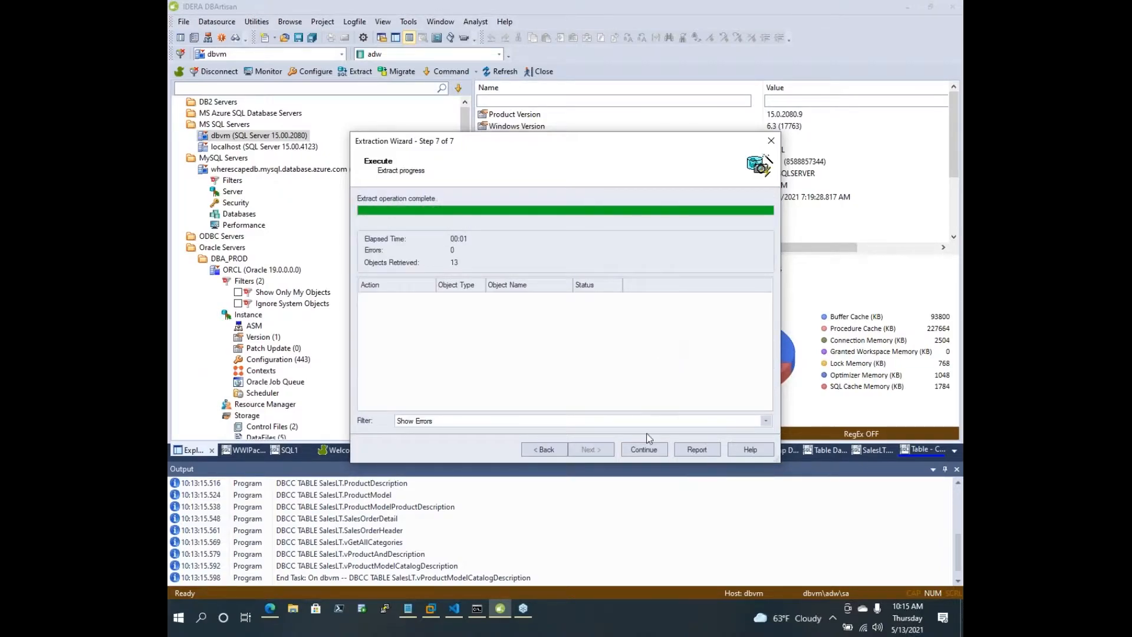
Open the extraction report in the browser, examine the action and status of each table, and switch back to DBArtisan
click(716, 451)
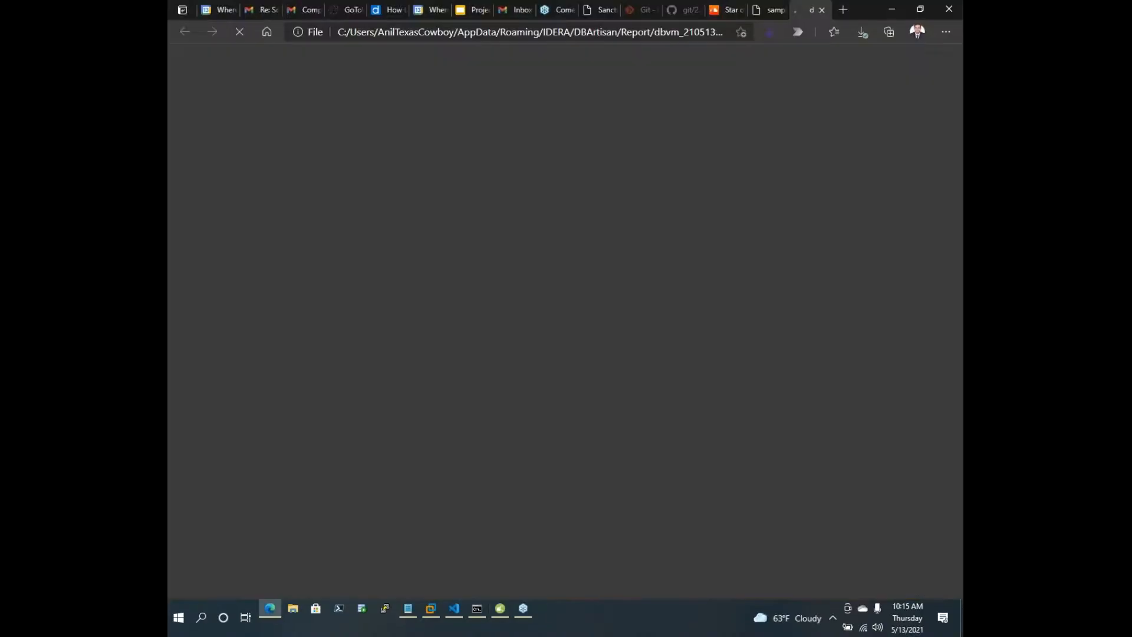
scroll(718, 452, down, 1)
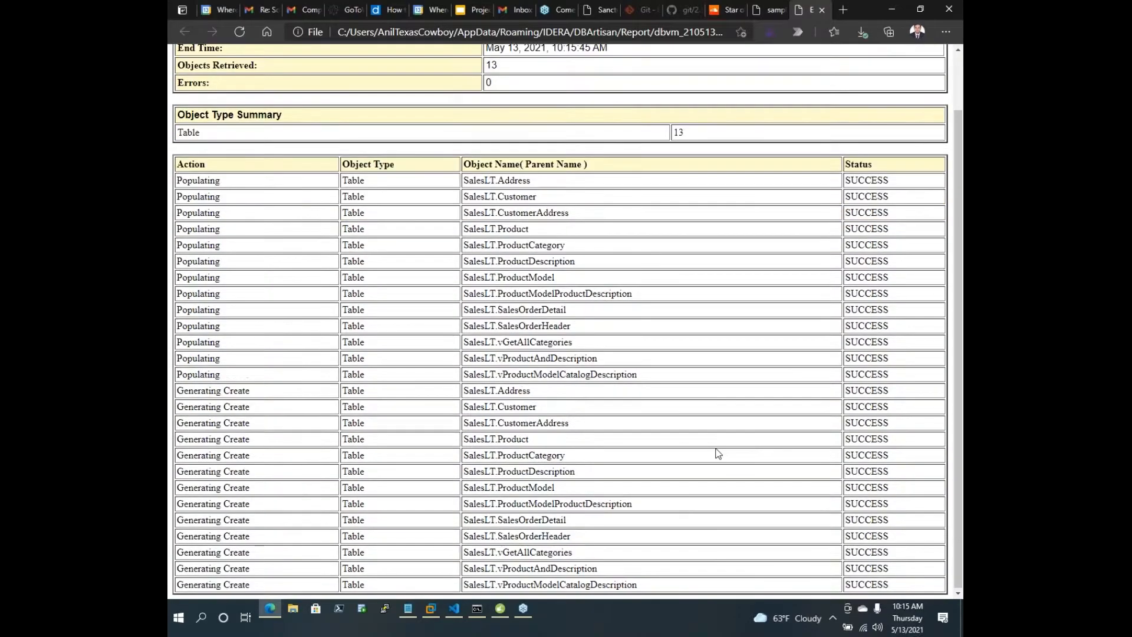
scroll(717, 453, up, 1)
scroll(717, 452, down, 1)
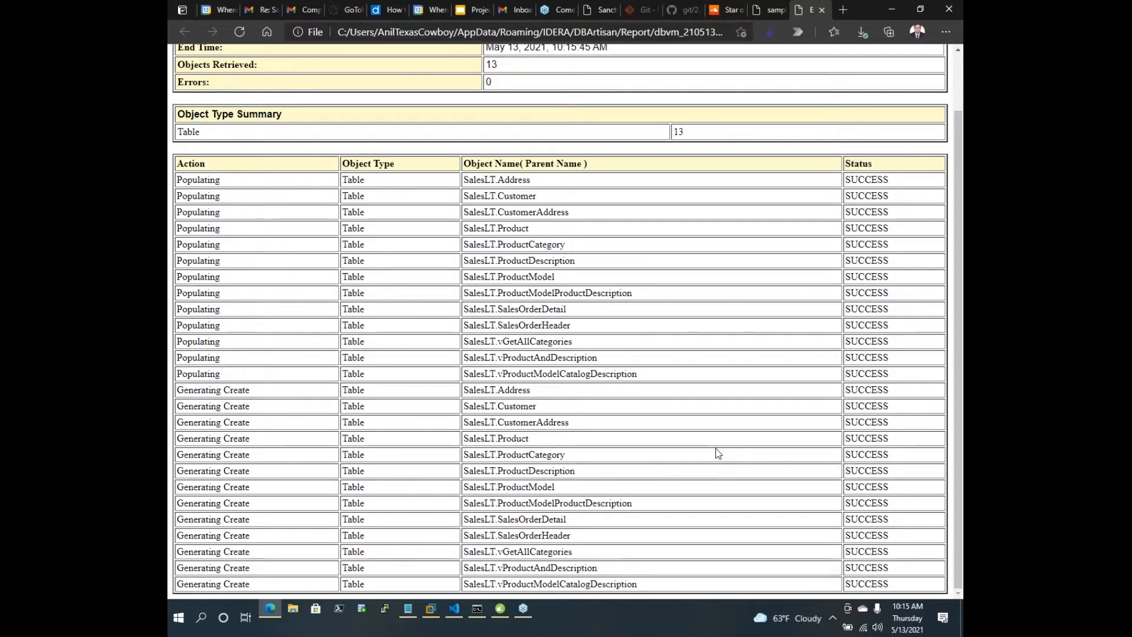
scroll(709, 449, up, 1)
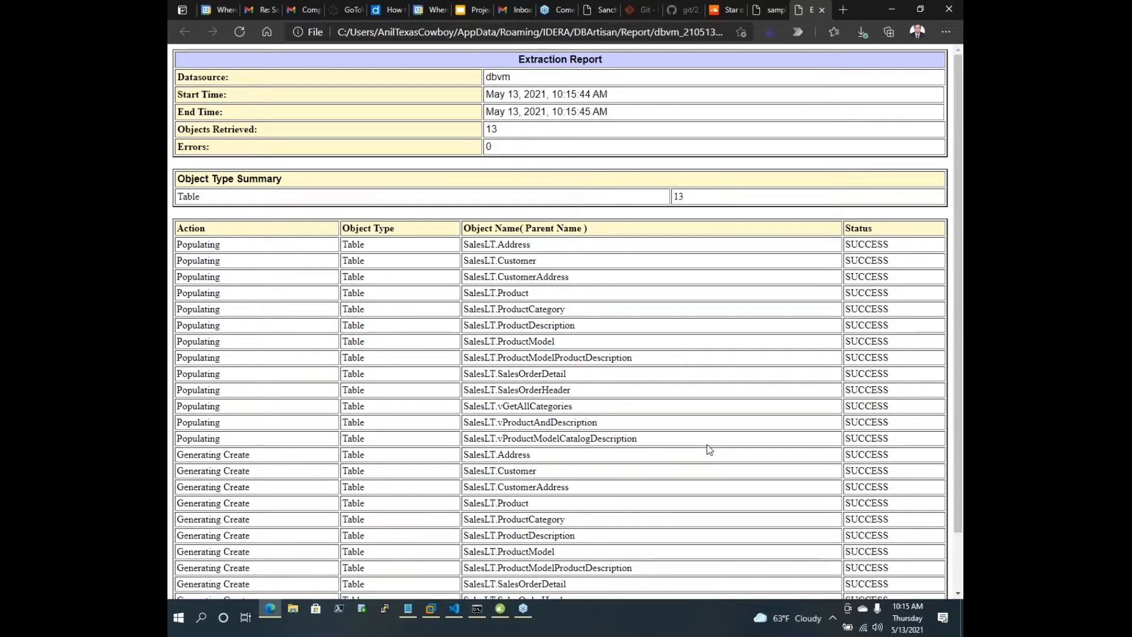
click(497, 611)
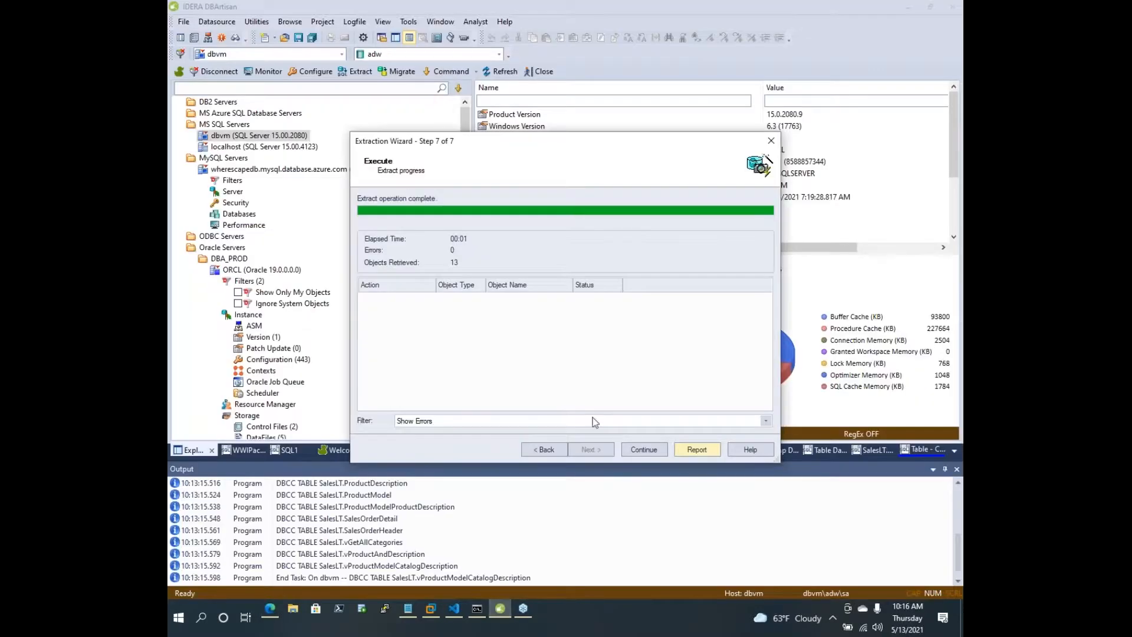
Open the extracted file as a general purpose SQL script and look through its CREATE TABLE statements
click(644, 450)
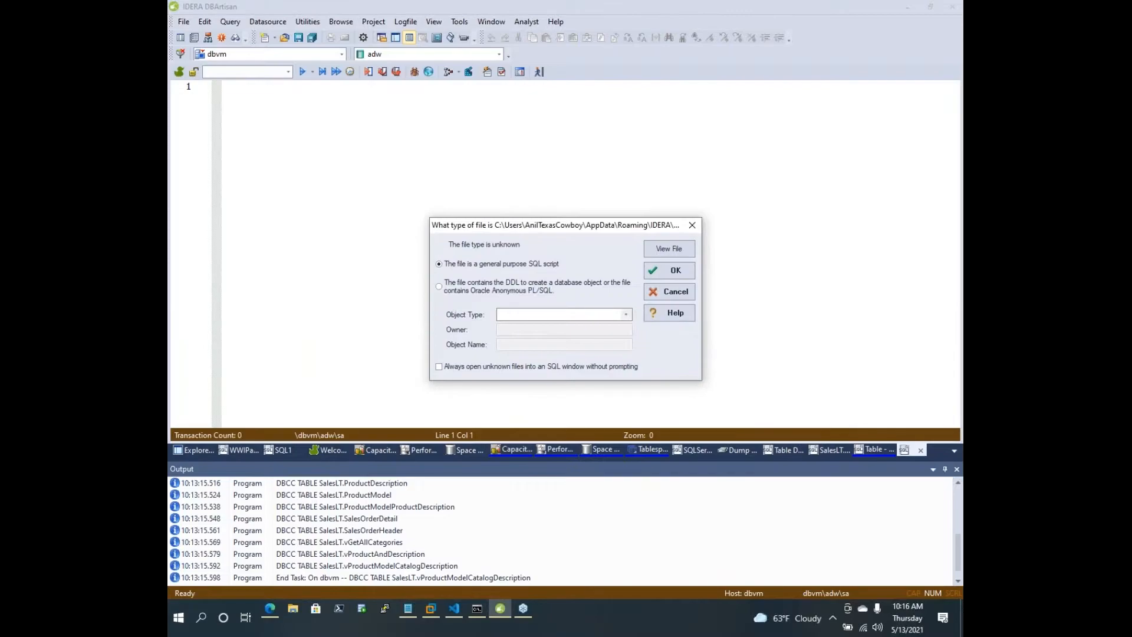
click(661, 269)
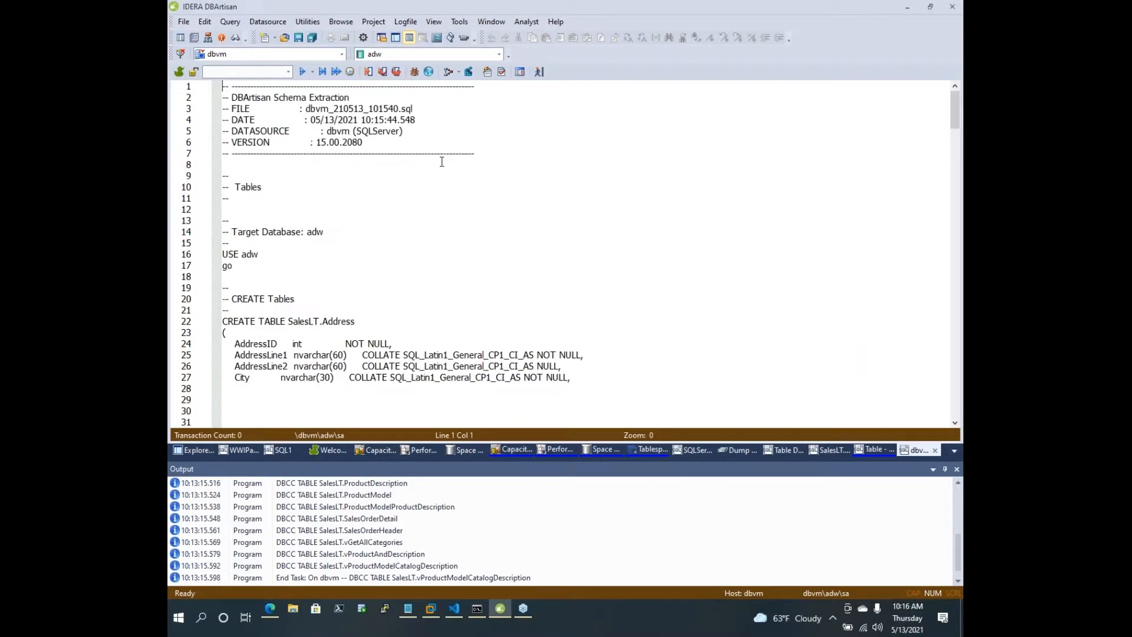
scroll(560, 254, down, 20)
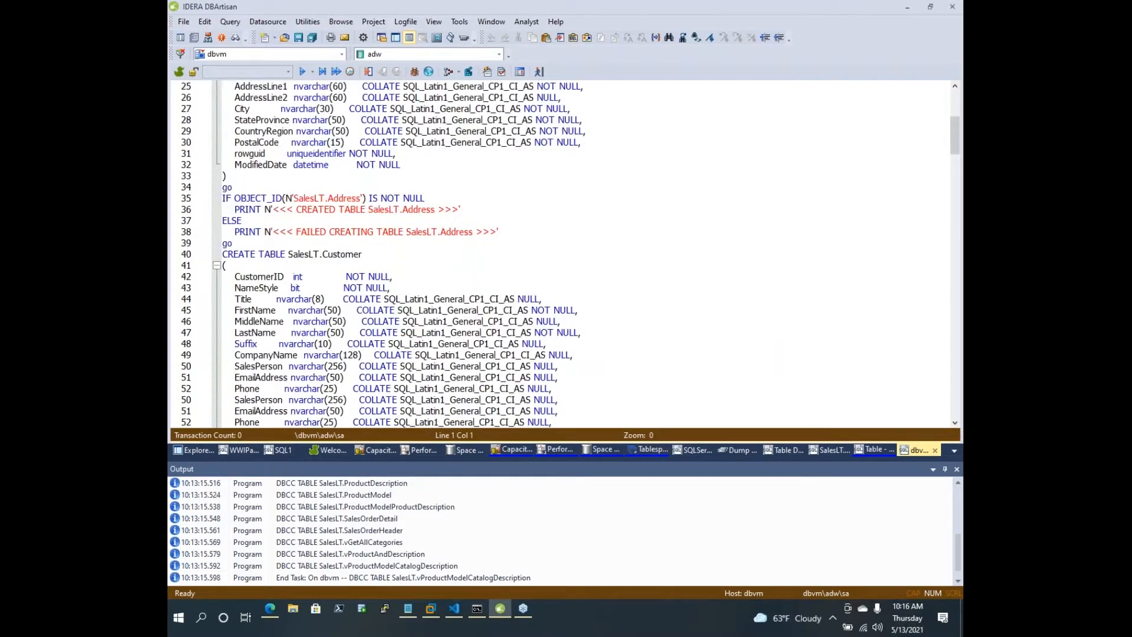
scroll(605, 244, down, 17)
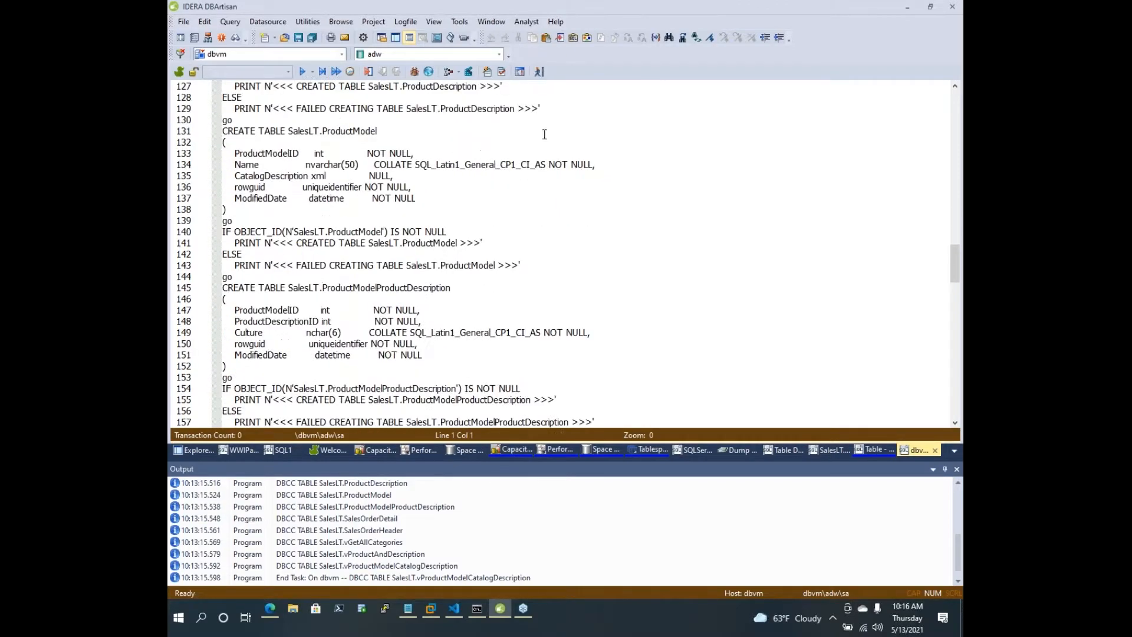
Format the extracted SQL script and check its syntax
right_click(560, 125)
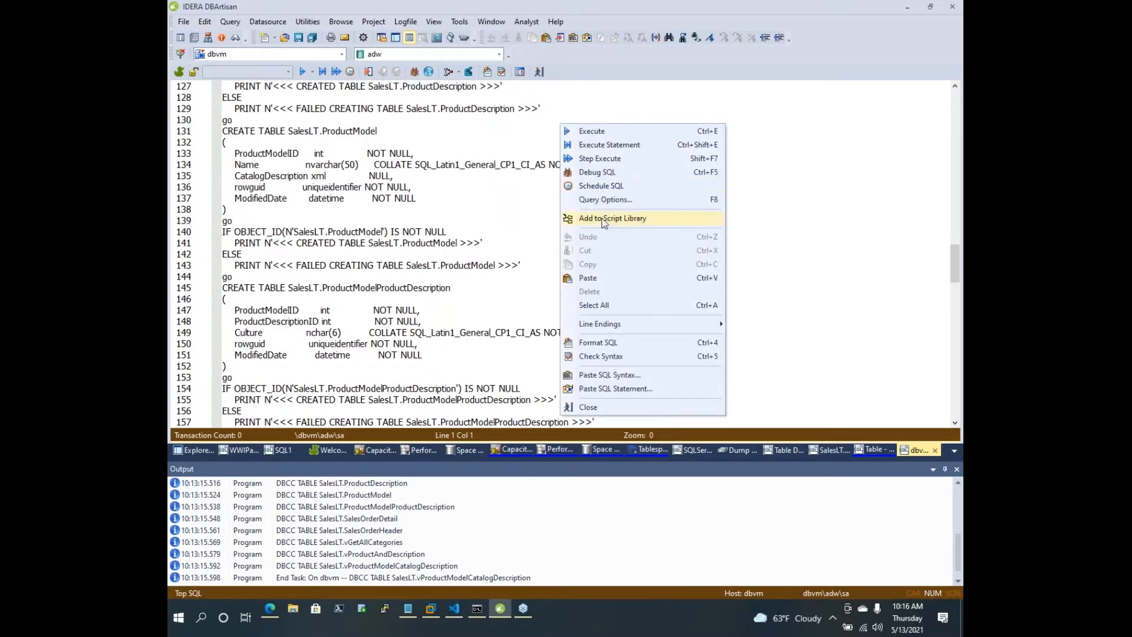
click(662, 343)
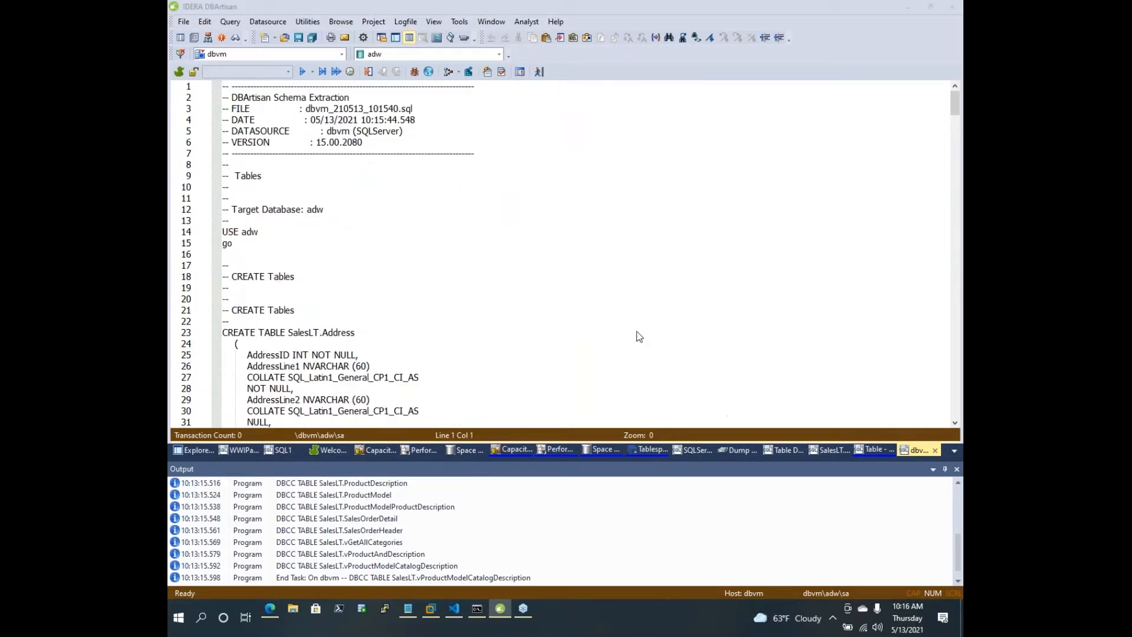
right_click(606, 300)
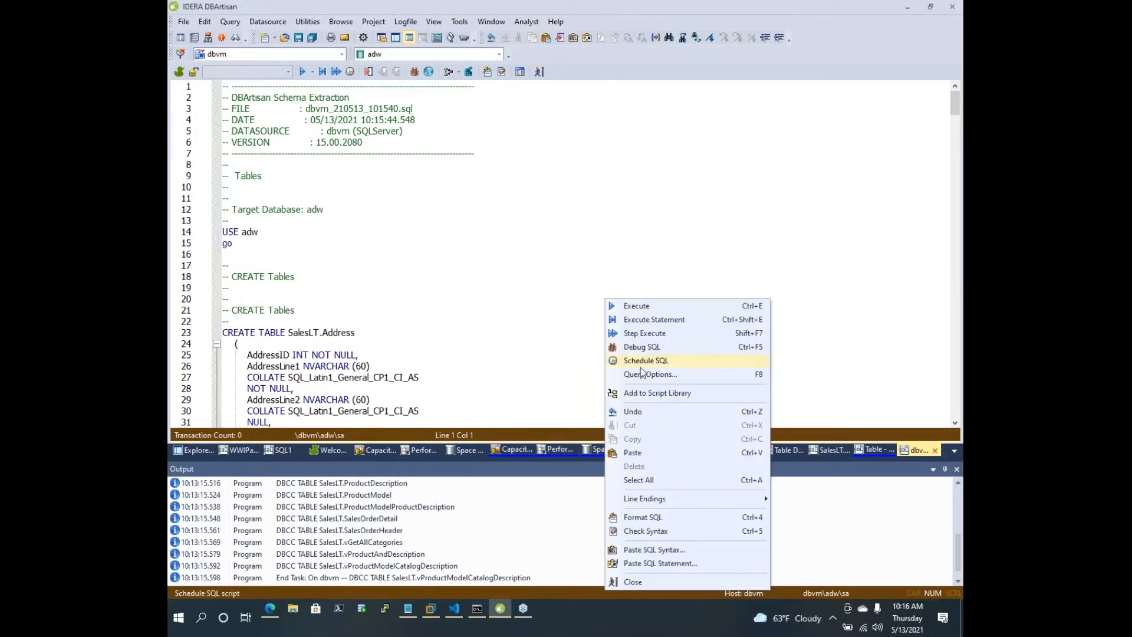
click(651, 530)
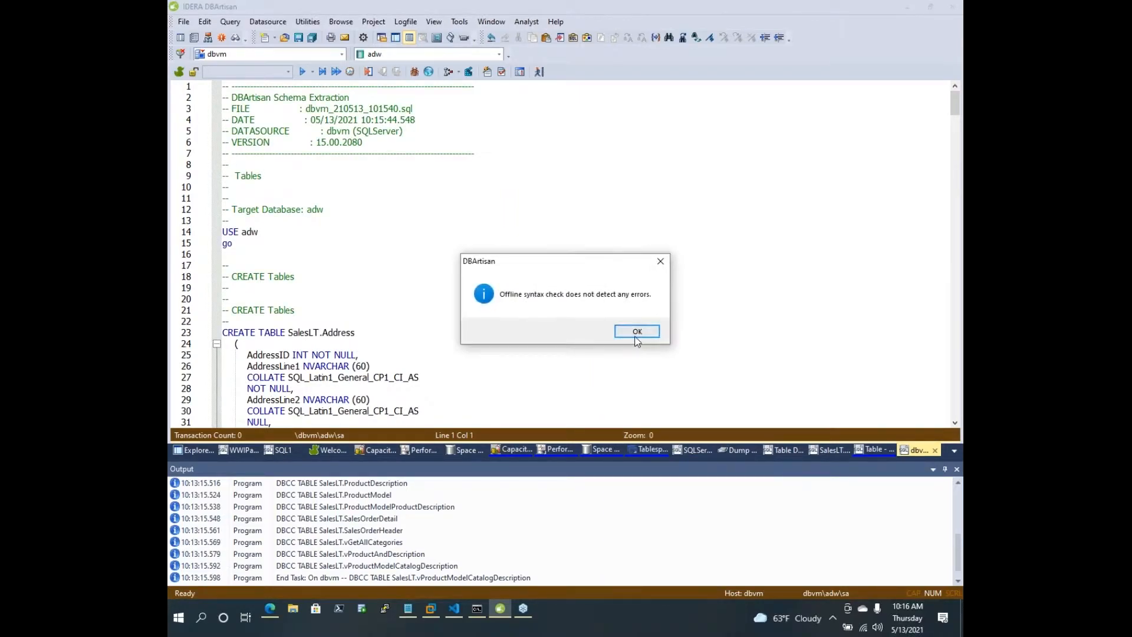
click(636, 332)
Add the extracted script to the Script Library with file type ISQL and the hot key Ctrl + W
right_click(550, 231)
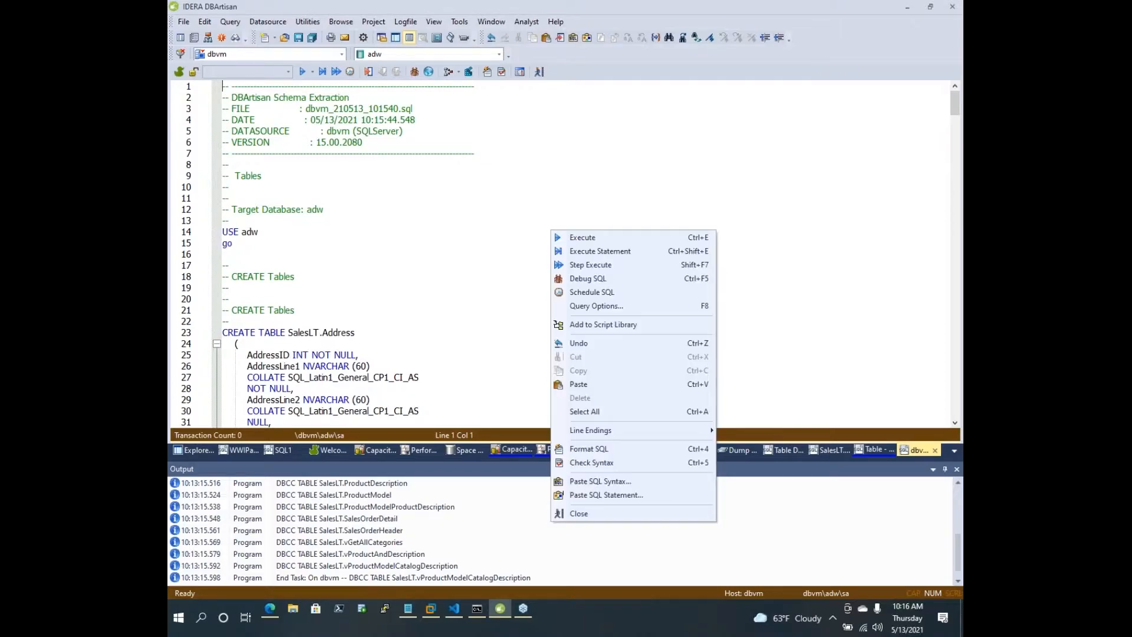
click(594, 325)
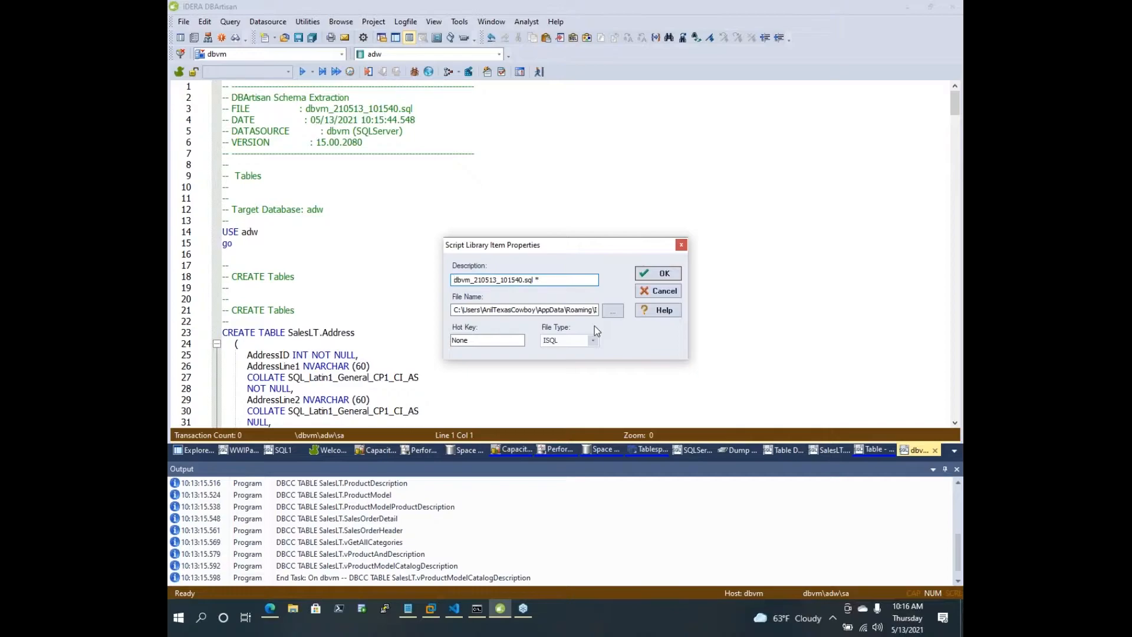
click(594, 341)
click(551, 352)
click(492, 340)
key(ctrl)
key(ctrl+w)
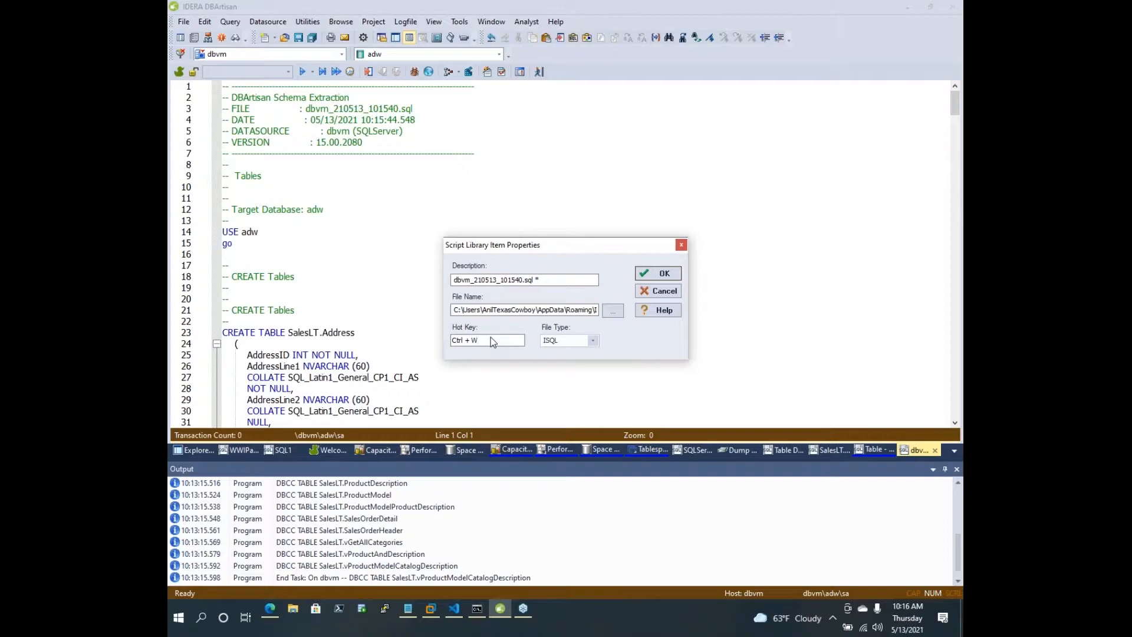
click(643, 274)
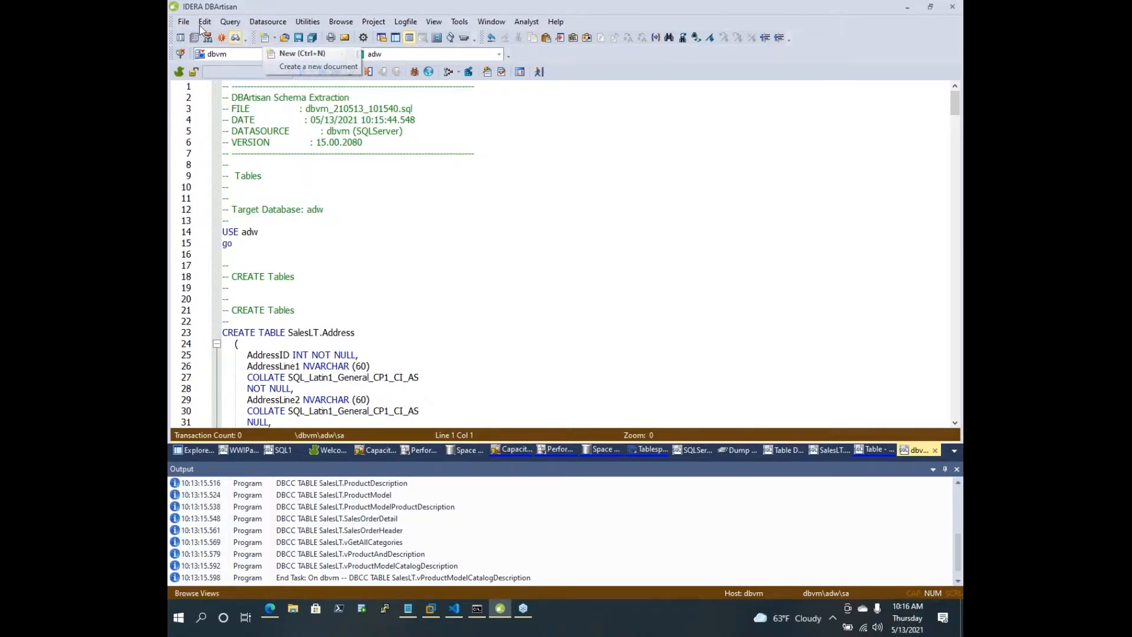
Create a new SQL document, insert the saved library script into it, and look through the inserted table definitions
click(264, 37)
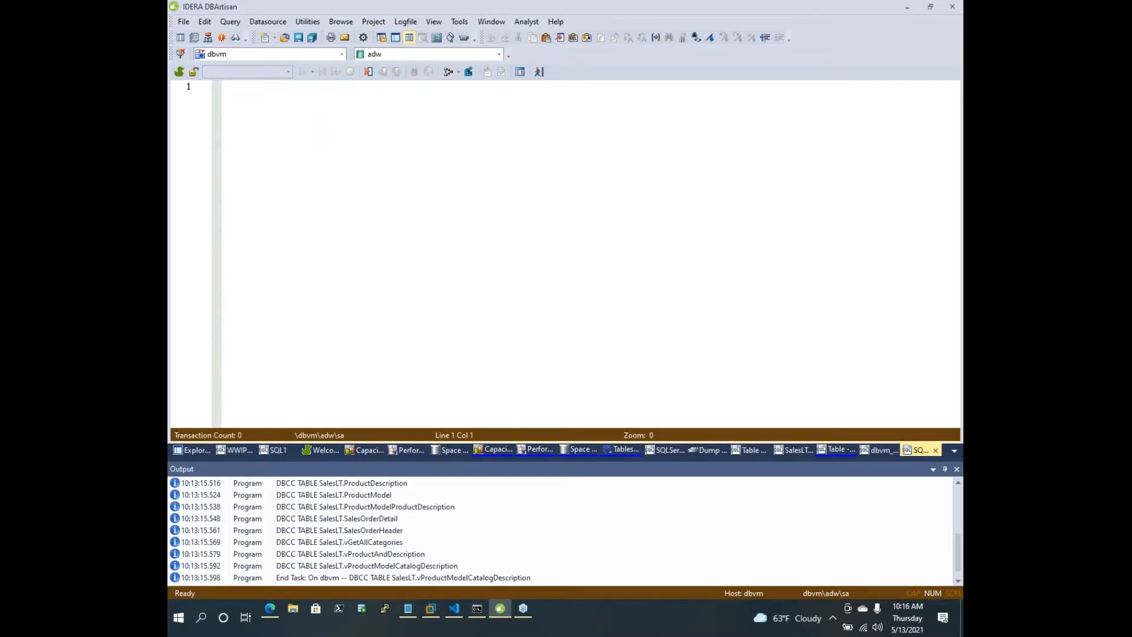
key(ctrl+v)
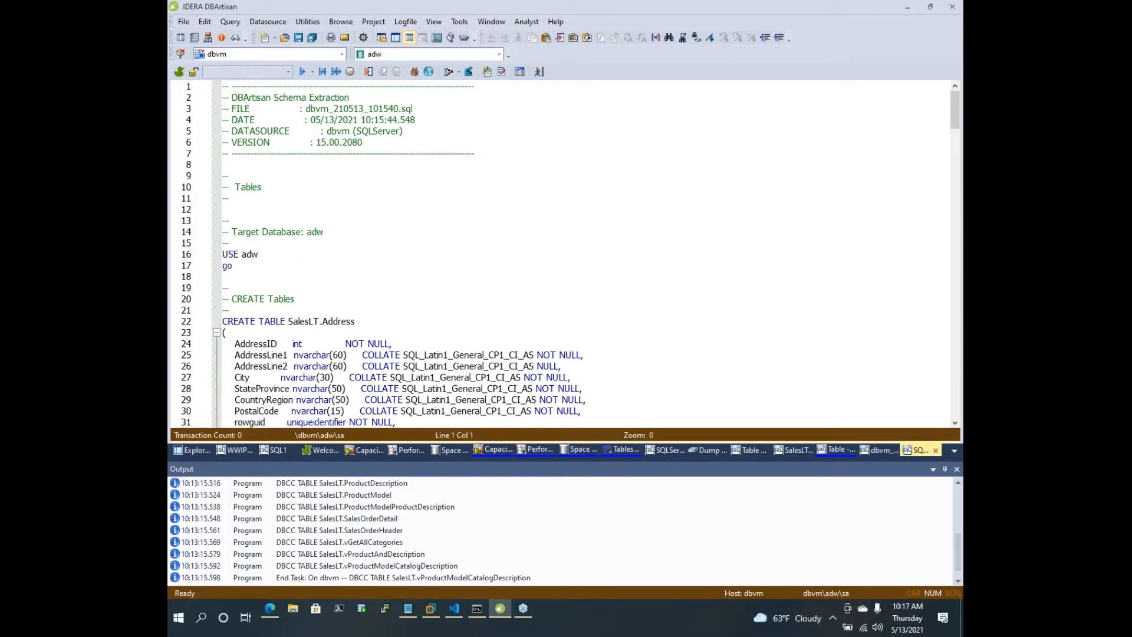
scroll(530, 156, down, 20)
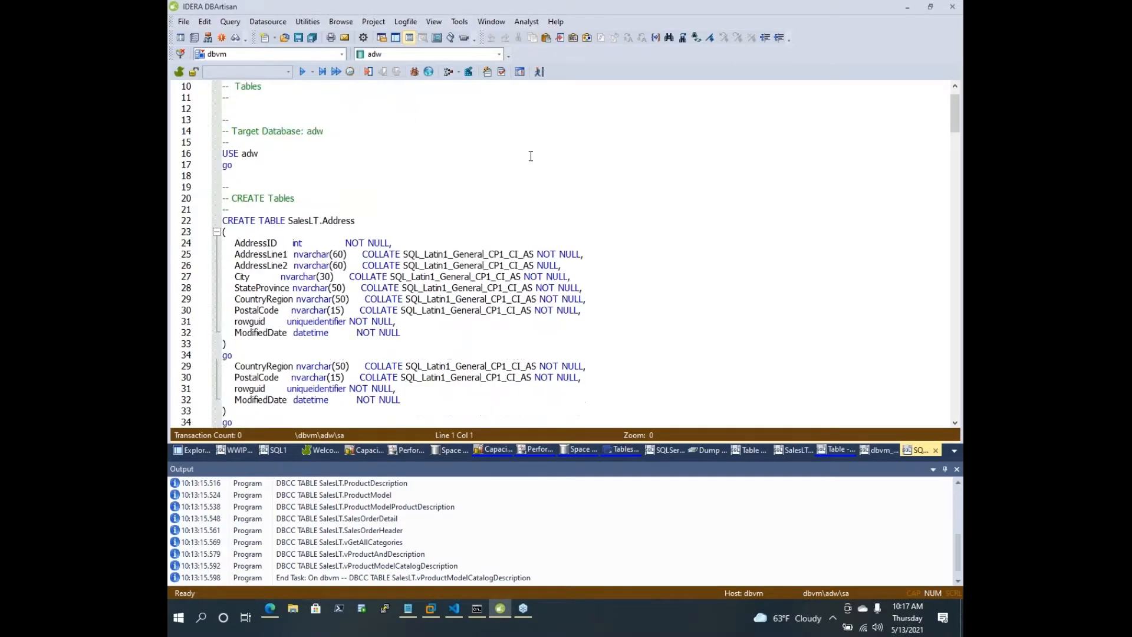
scroll(531, 156, down, 4)
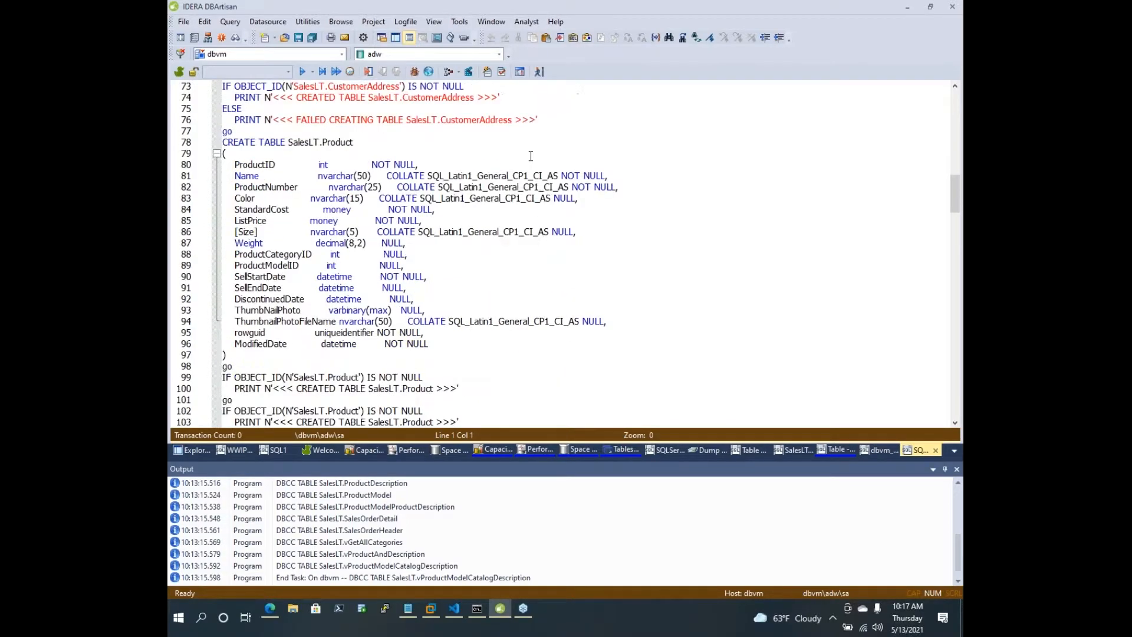
click(530, 156)
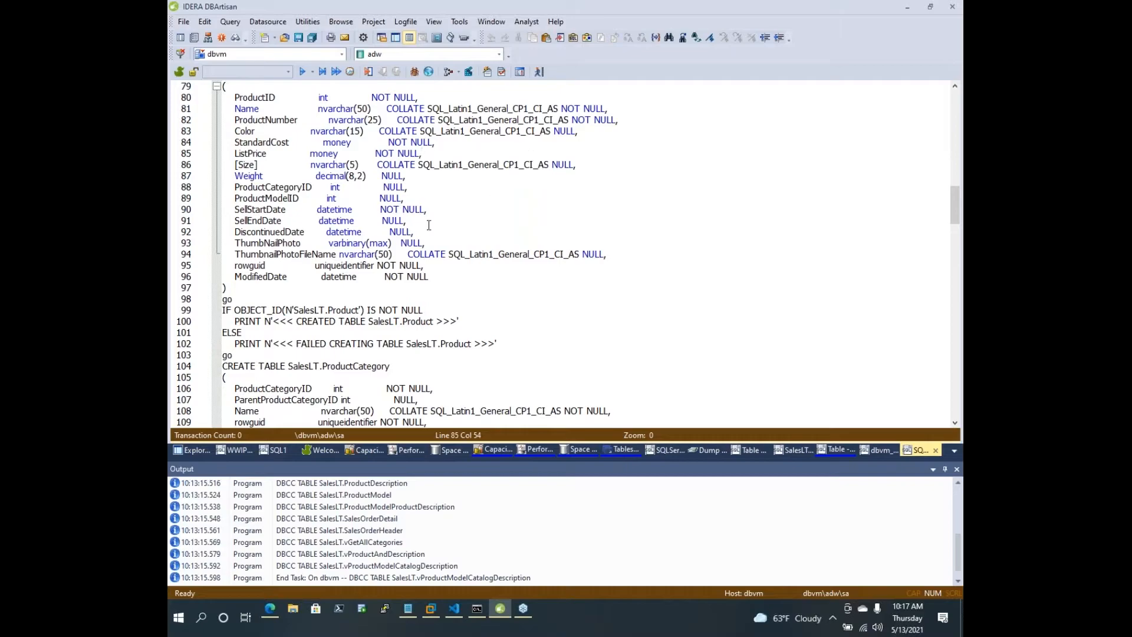
Create a new project named Demo in C:\Demo\ without initializing it from a database or files
click(186, 451)
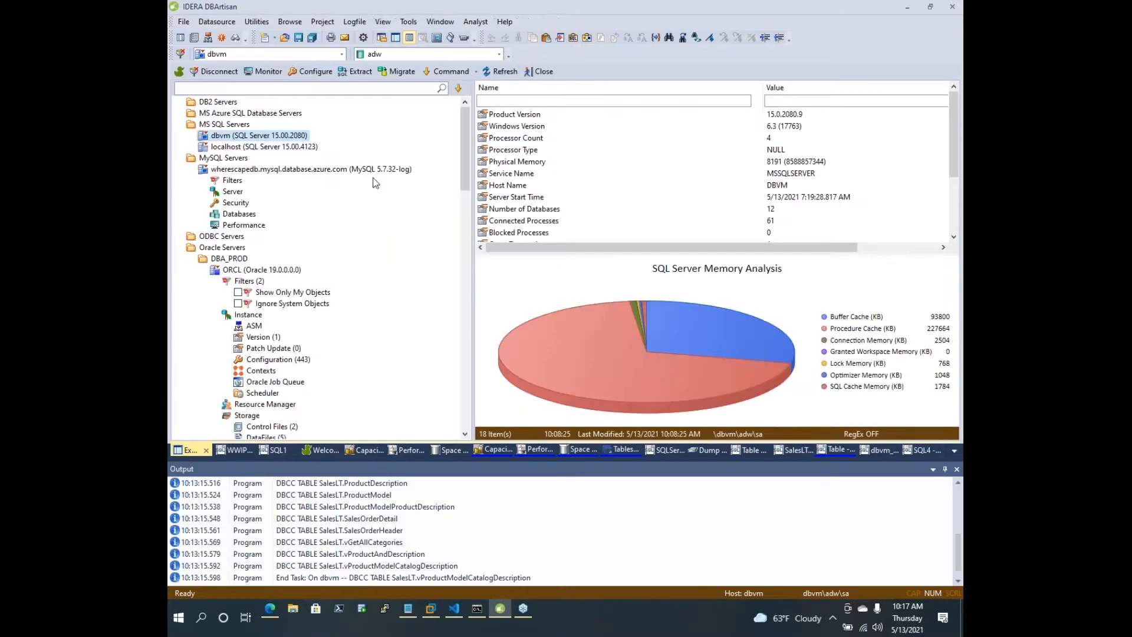
click(290, 23)
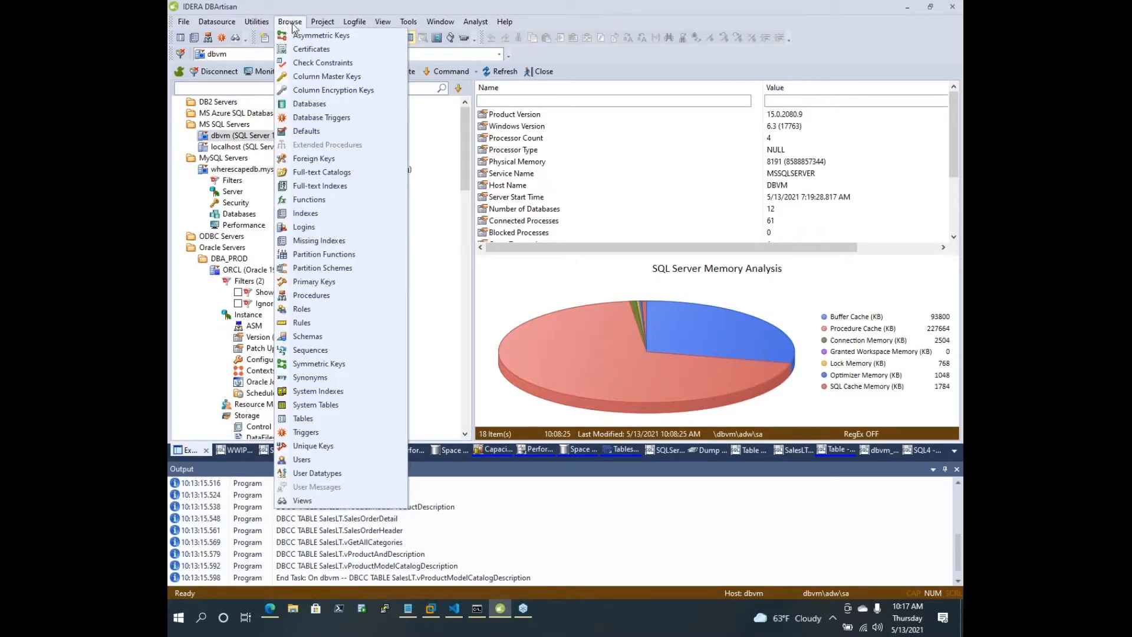
click(311, 24)
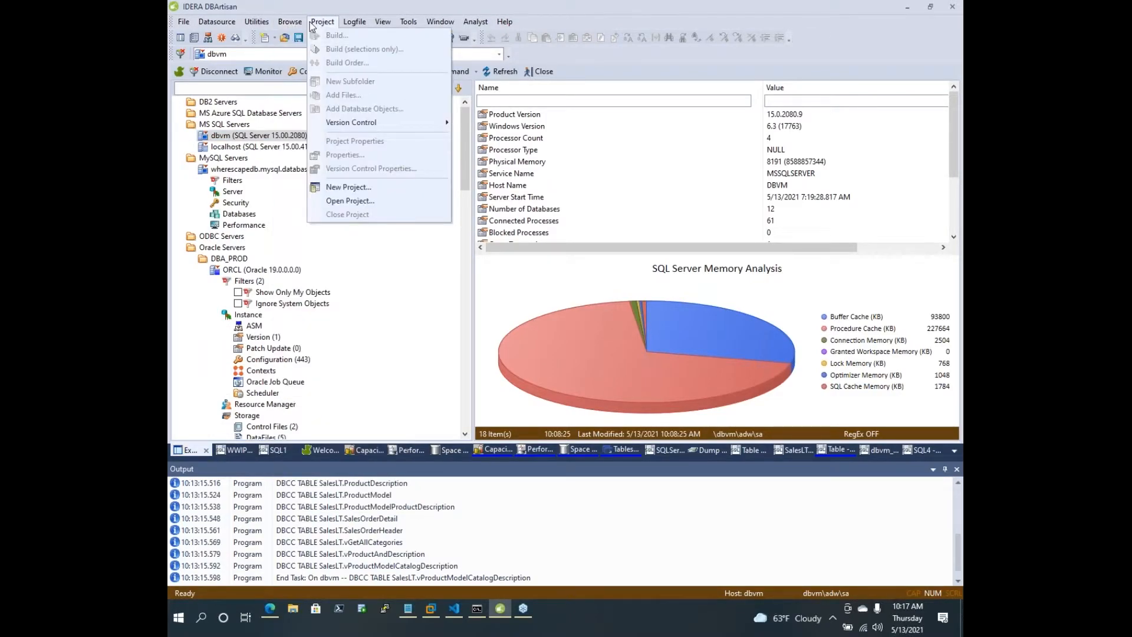
click(413, 187)
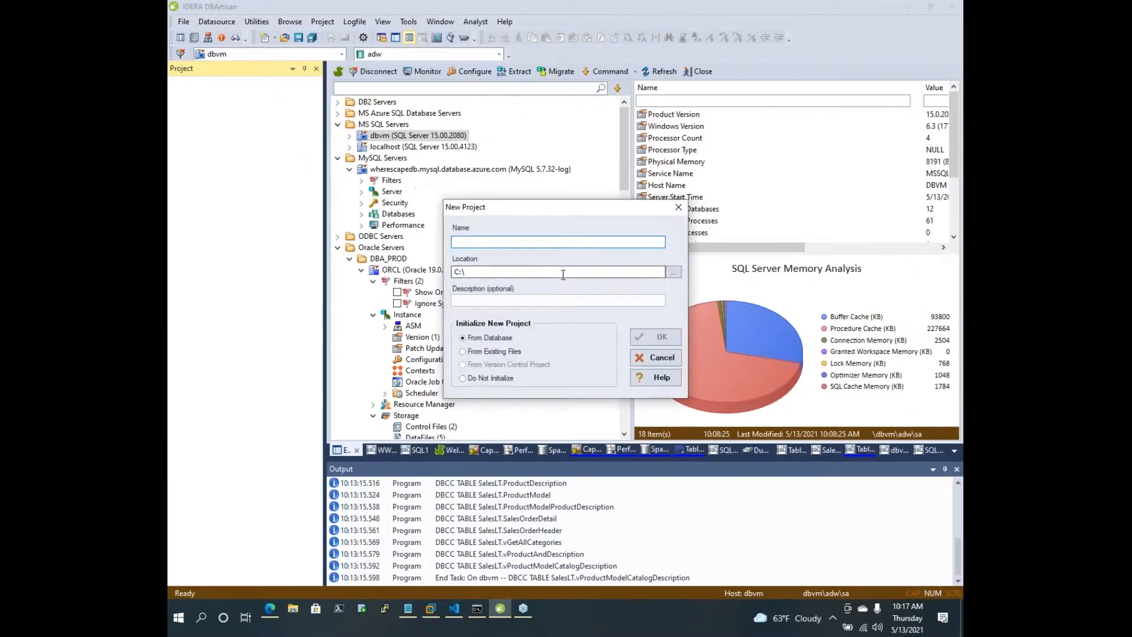
click(501, 376)
click(543, 243)
text(Demo)
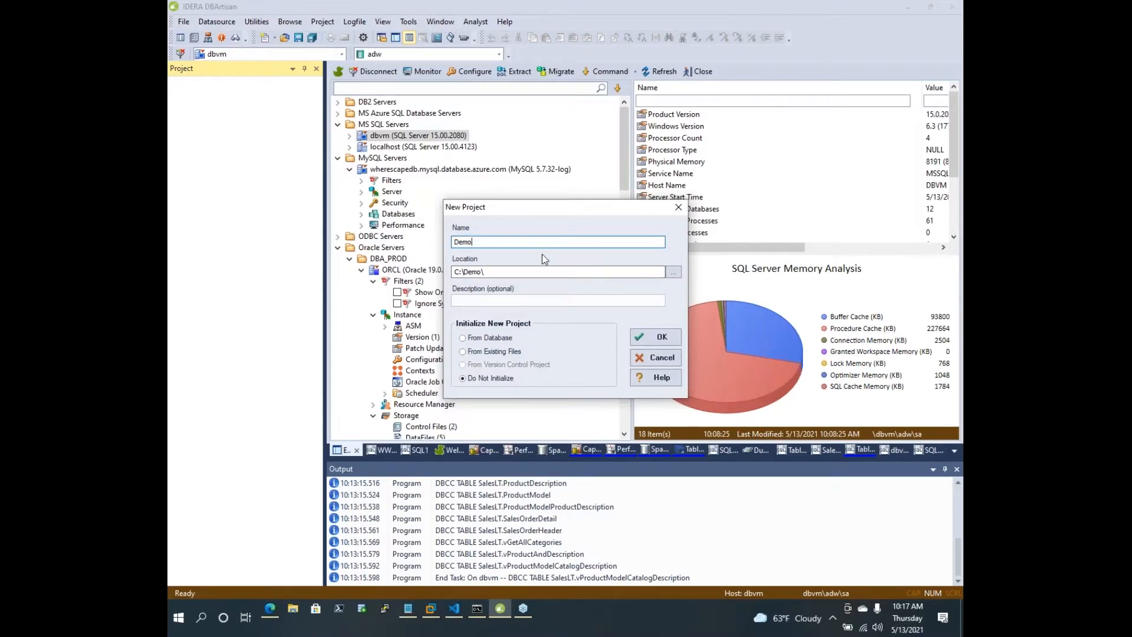
click(638, 342)
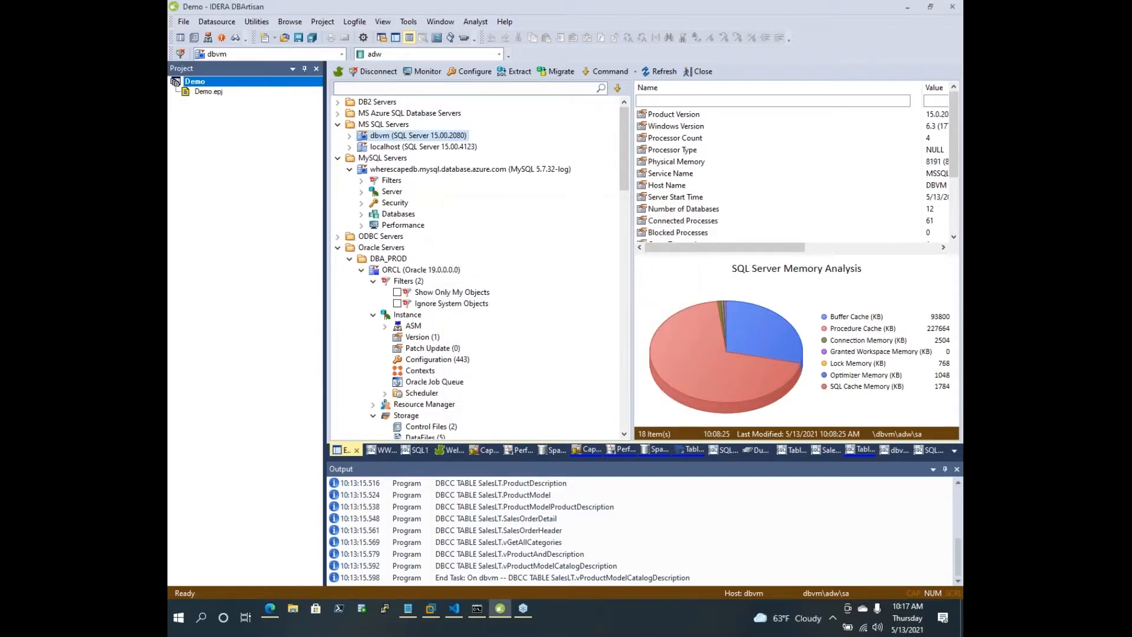
Start adding database objects to the Demo project, using the dbvm server as source and adw as the database
right_click(213, 93)
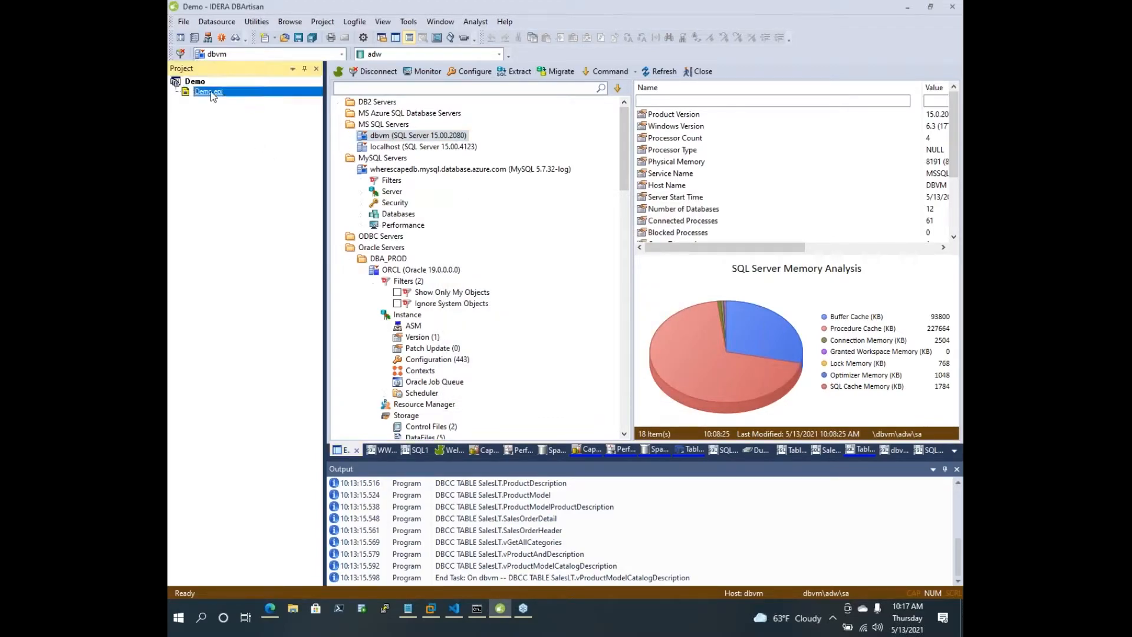
click(202, 102)
right_click(199, 82)
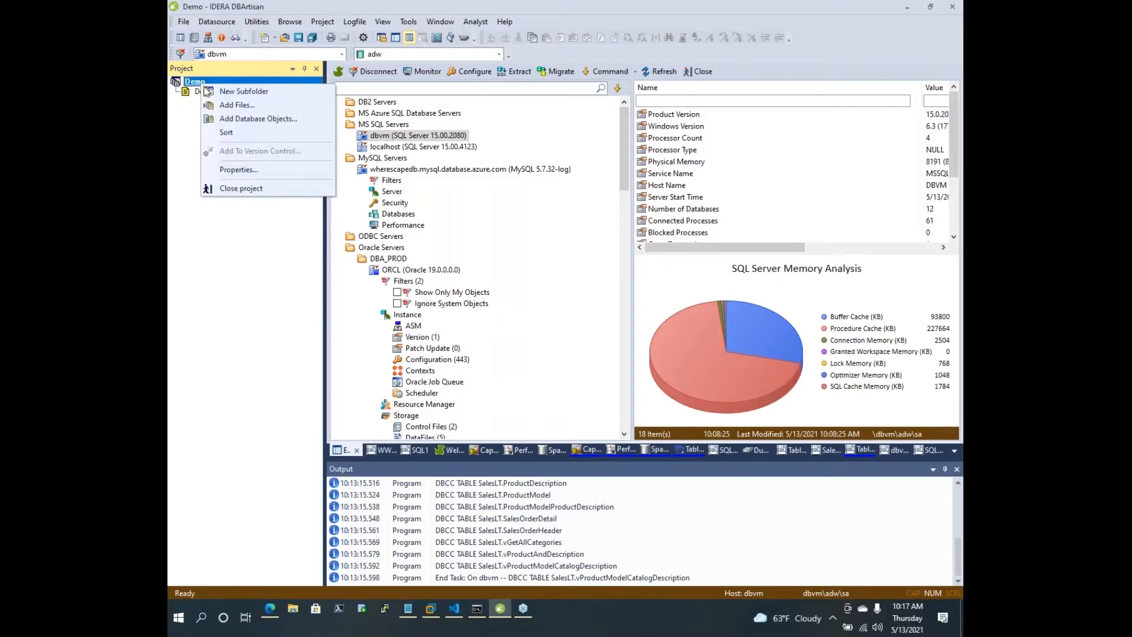
click(275, 119)
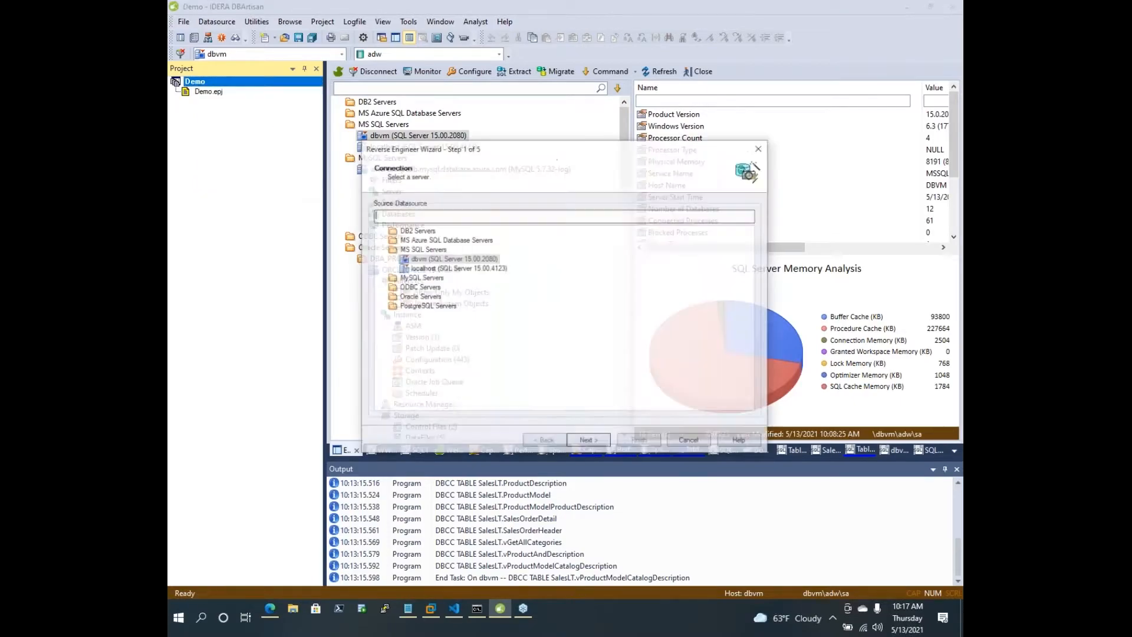
click(590, 449)
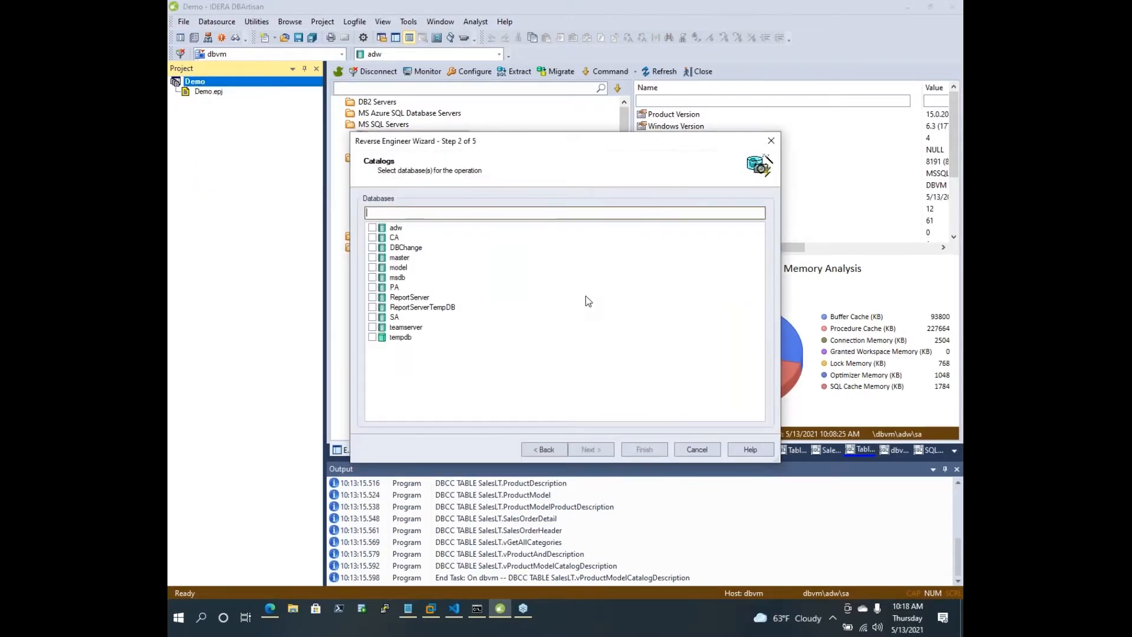
click(373, 227)
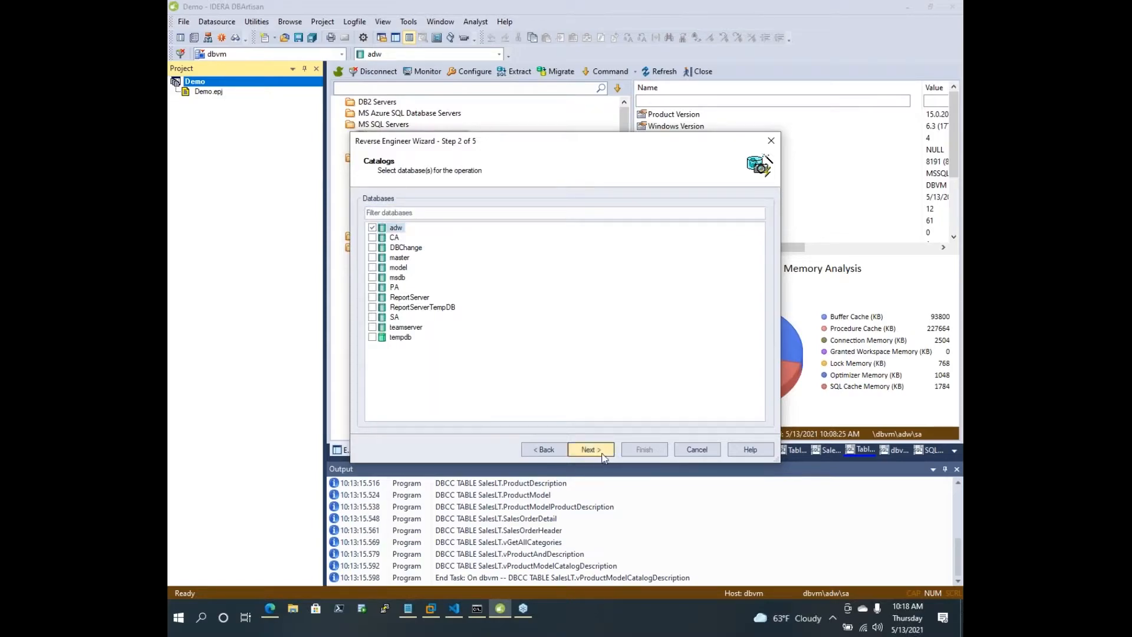
click(600, 452)
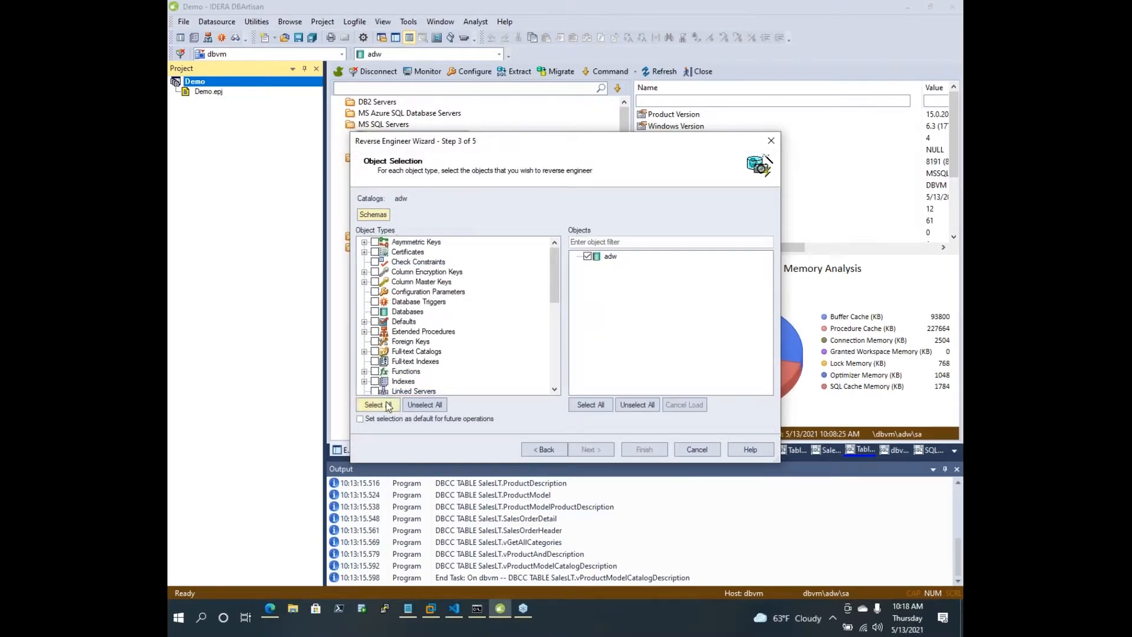
Restrict the object selection to the SalesLT schema and include all of its tables
click(373, 214)
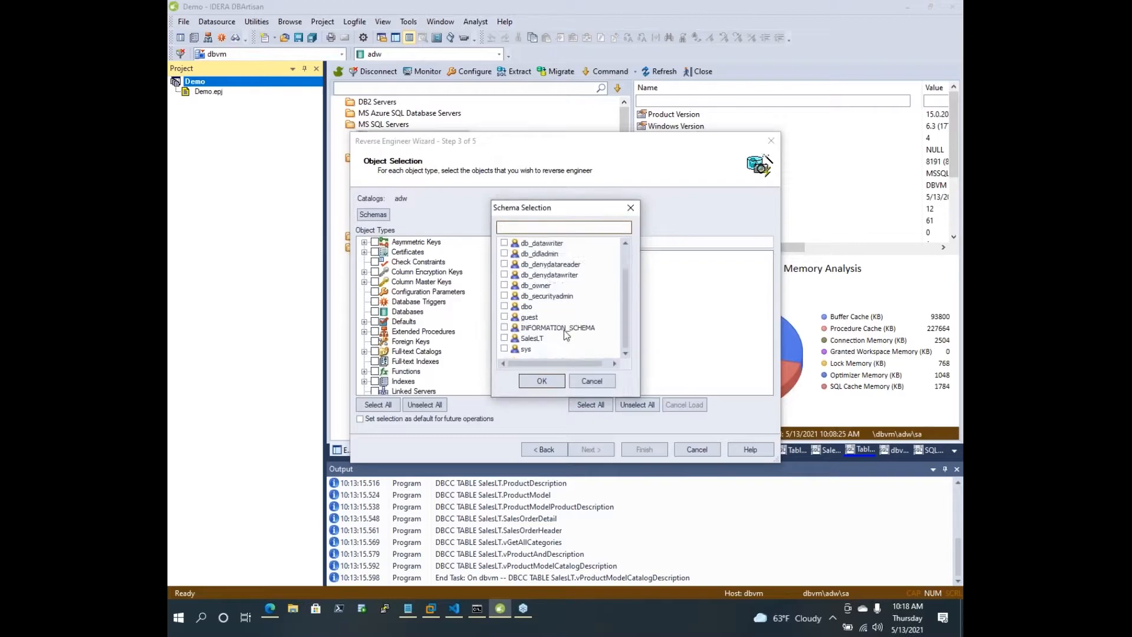
click(504, 338)
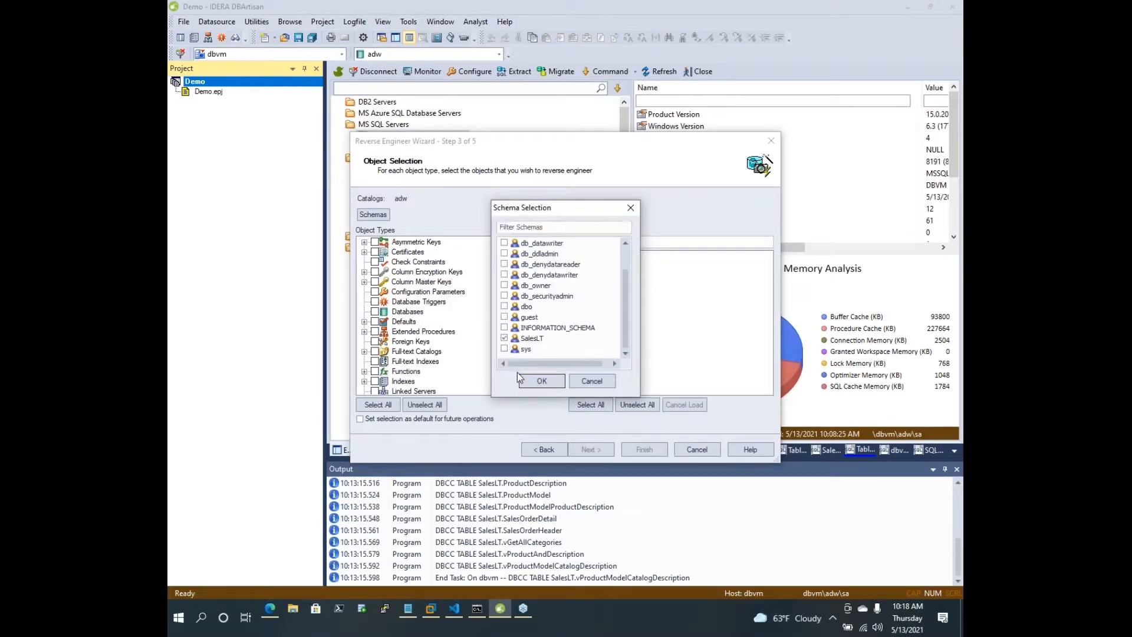
click(538, 381)
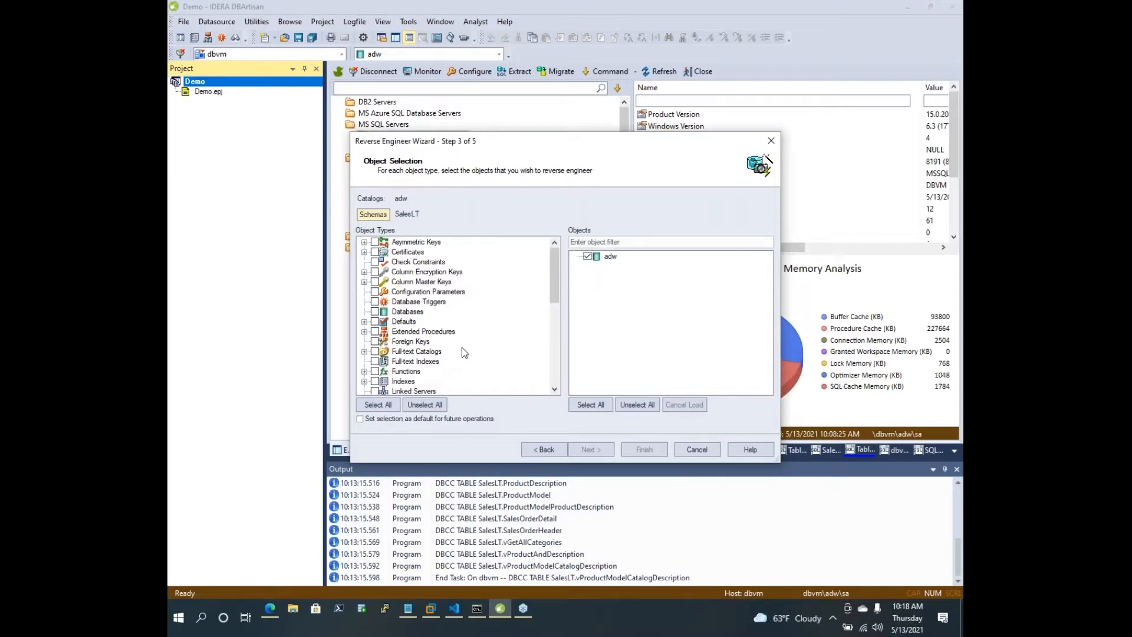
scroll(472, 347, down, 8)
click(374, 321)
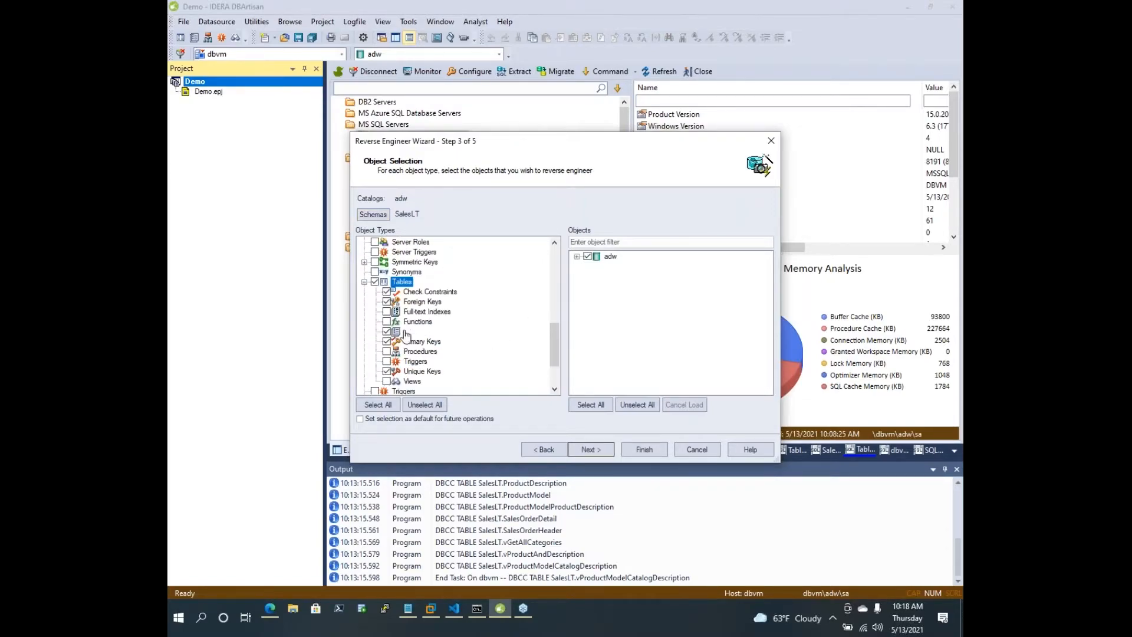
click(578, 257)
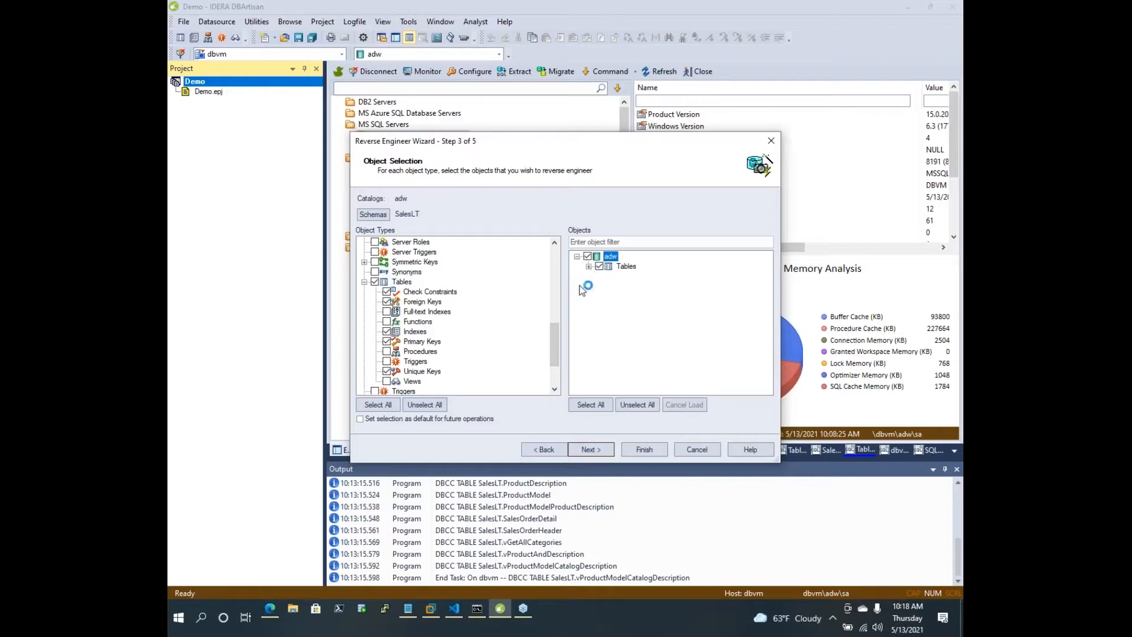
click(589, 266)
click(591, 404)
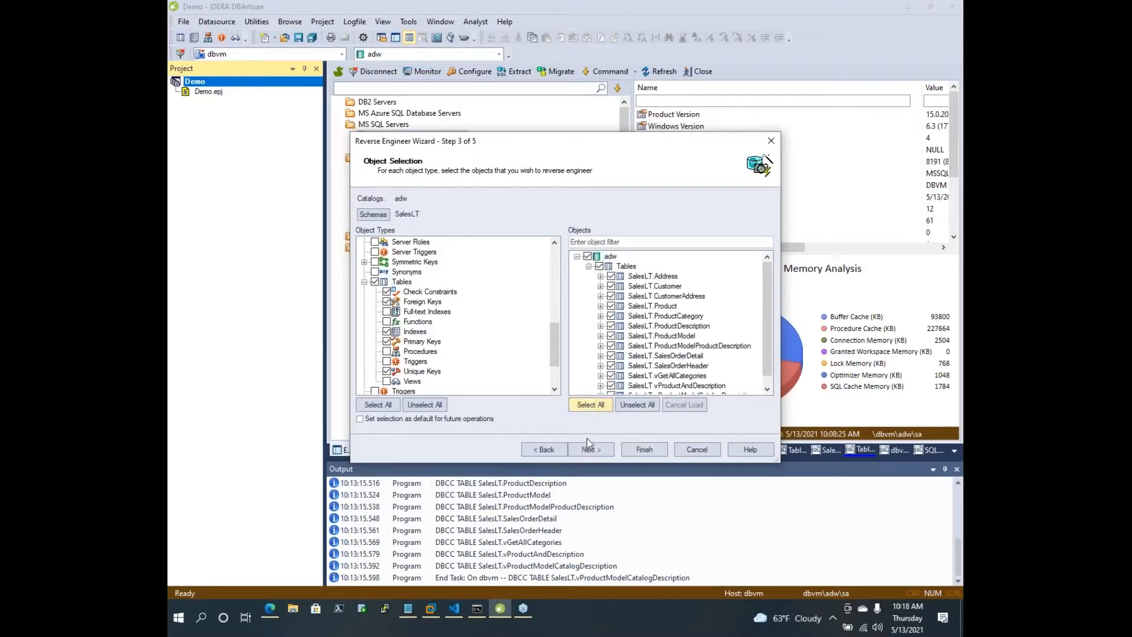
Reverse engineer the selected tables into the project with the default options
click(599, 449)
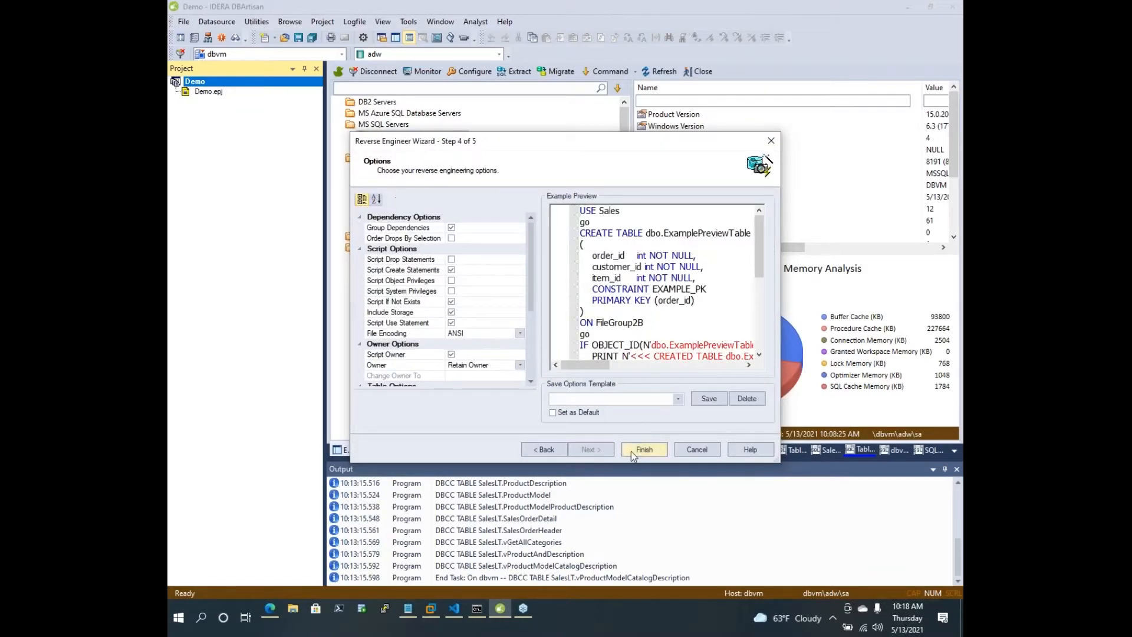
click(646, 450)
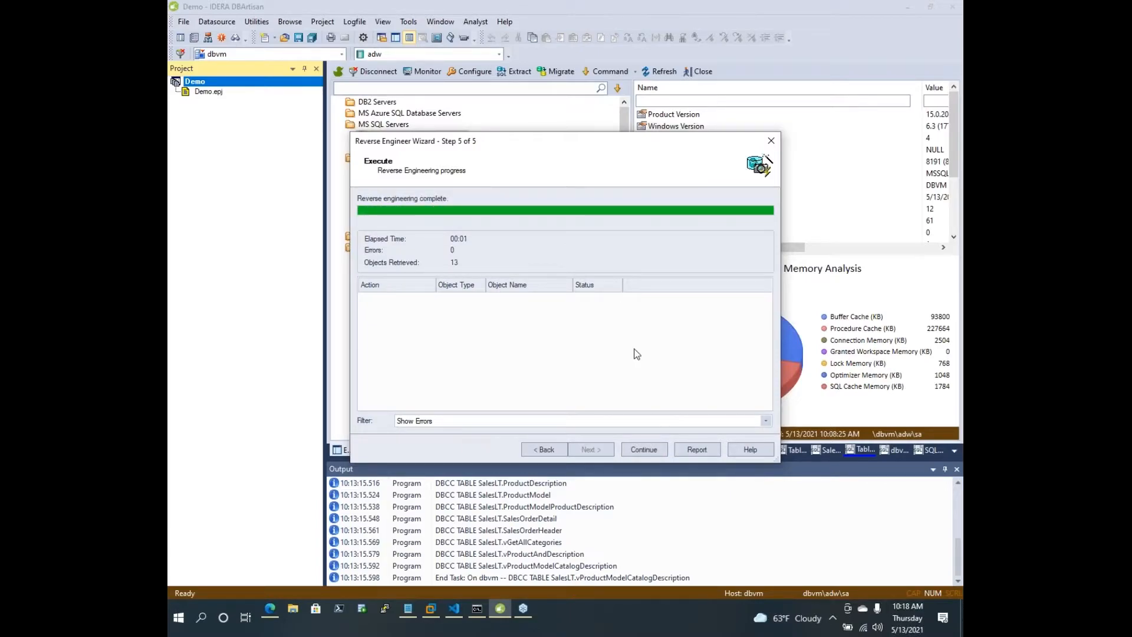
click(644, 449)
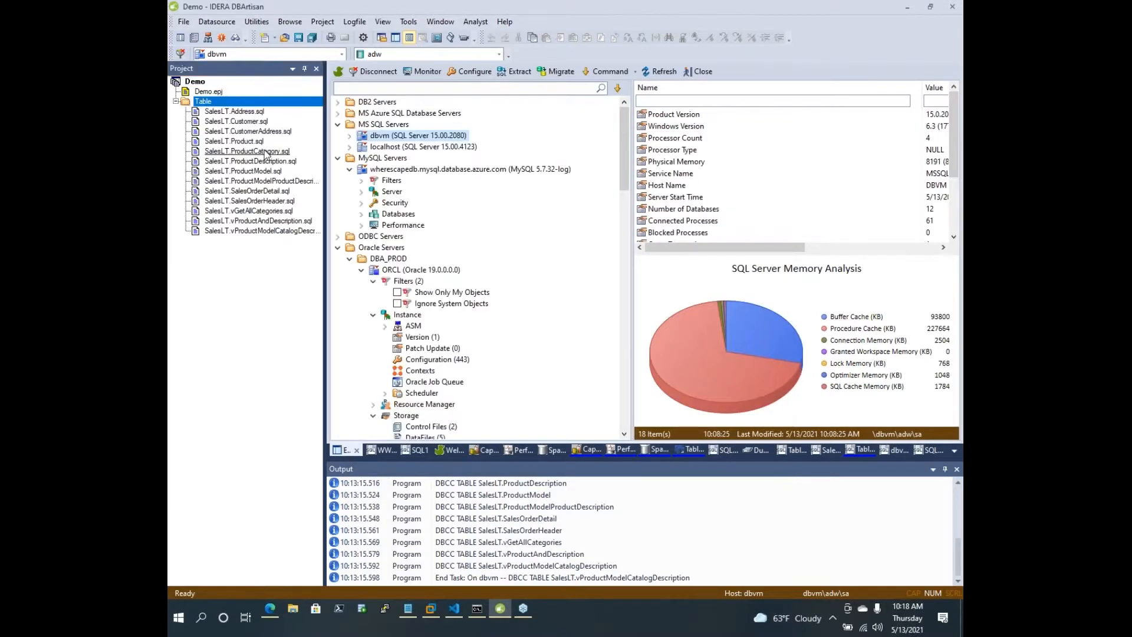
Open the project's SalesLT.CustomerAddress.sql file and highlight its table creation script
click(261, 133)
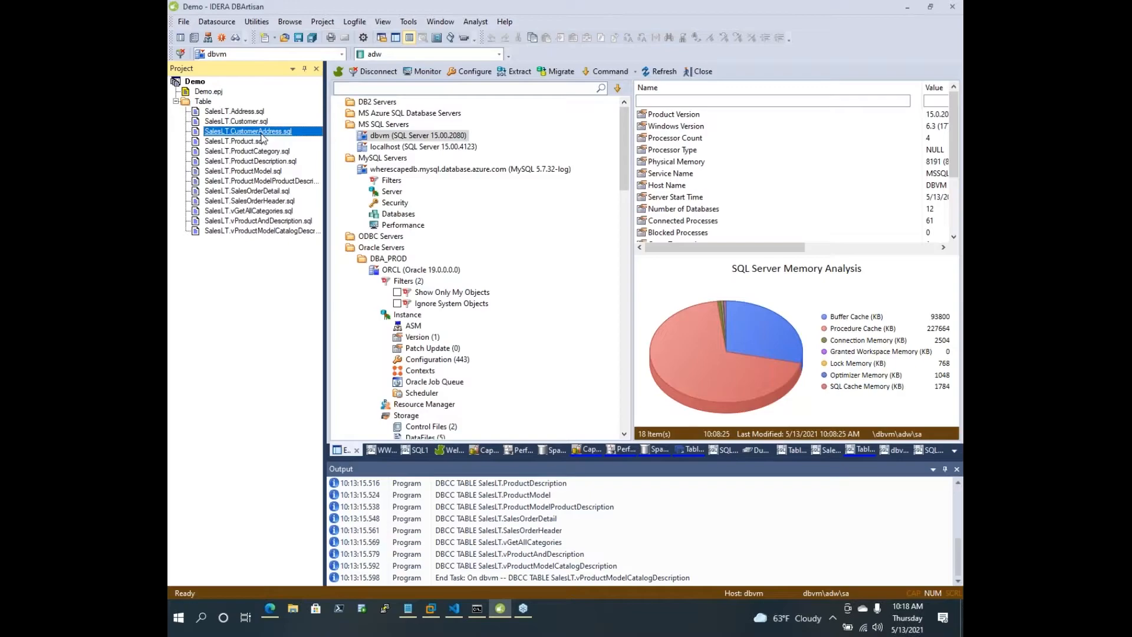
double_click(261, 135)
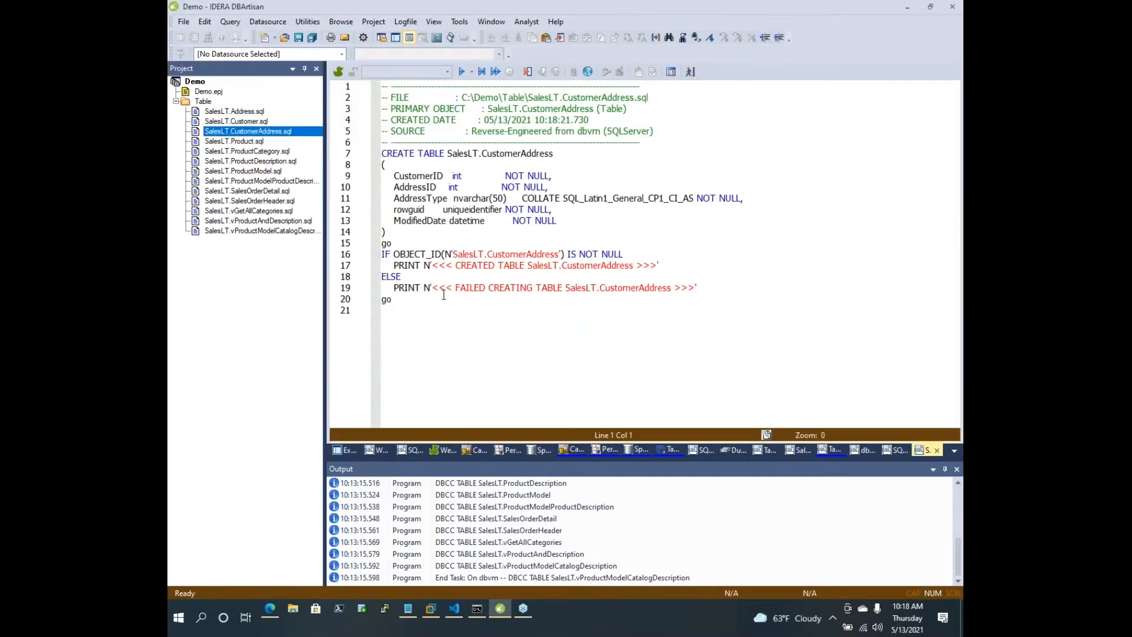
drag(411, 309, 357, 153)
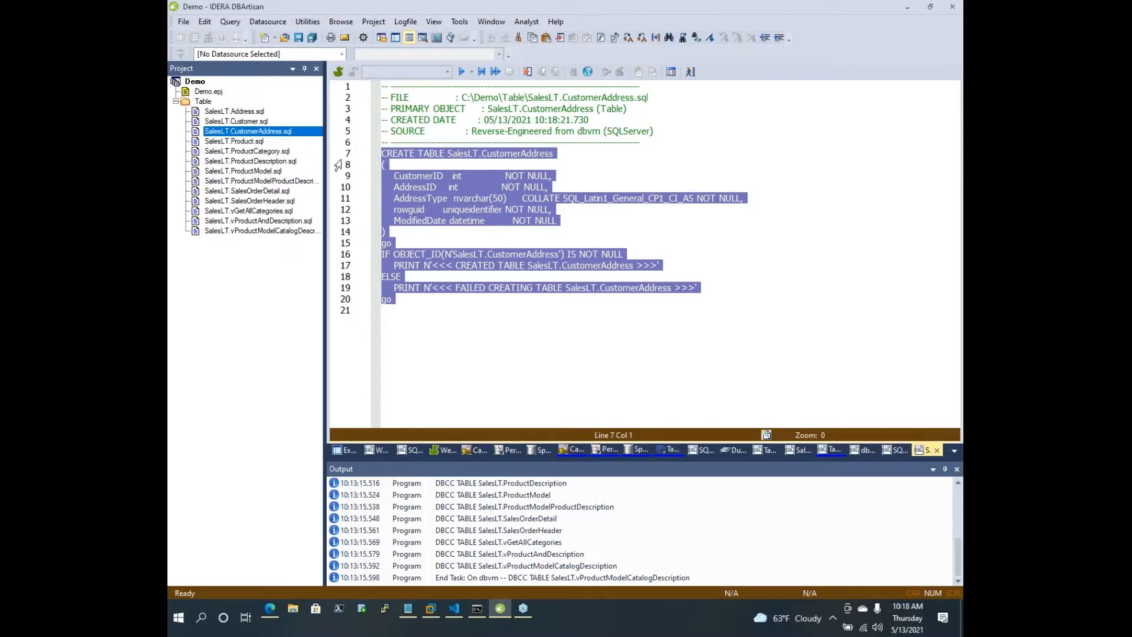
Review the version control options and their working directory for the Demo project, leaving the settings as they are
click(196, 83)
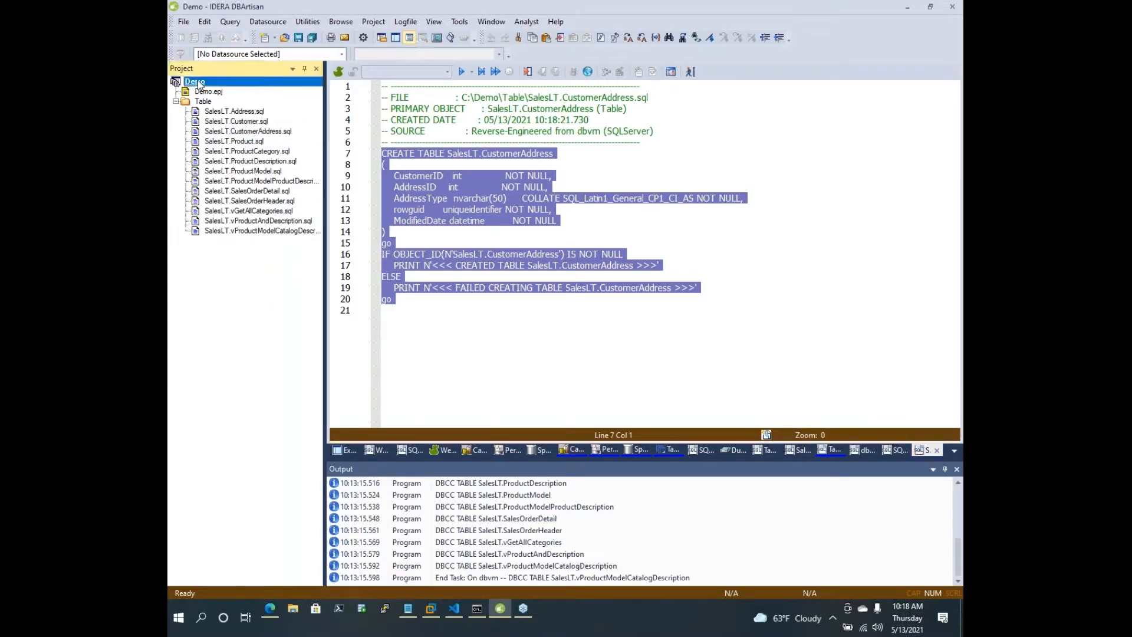
click(456, 23)
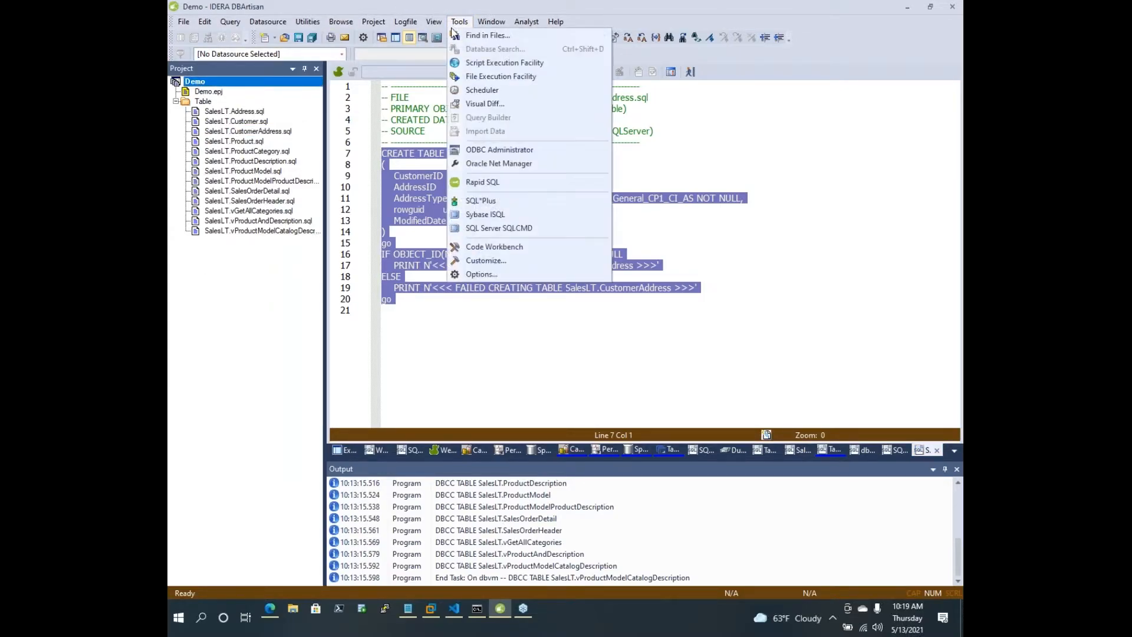
click(507, 276)
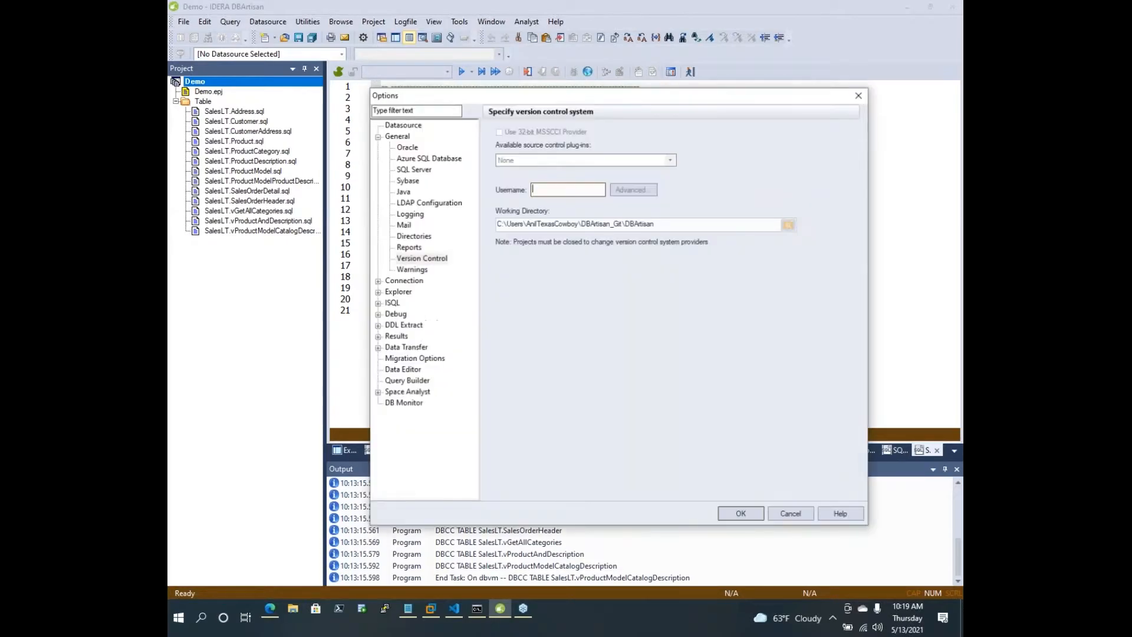
key(Tab)
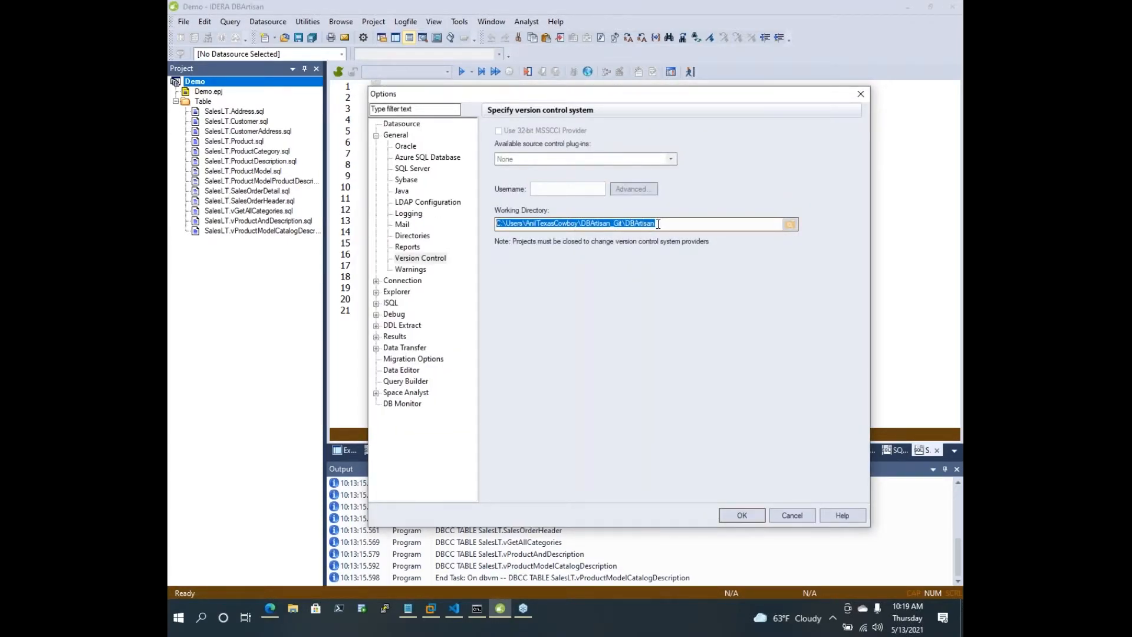
drag(658, 224, 505, 224)
click(741, 515)
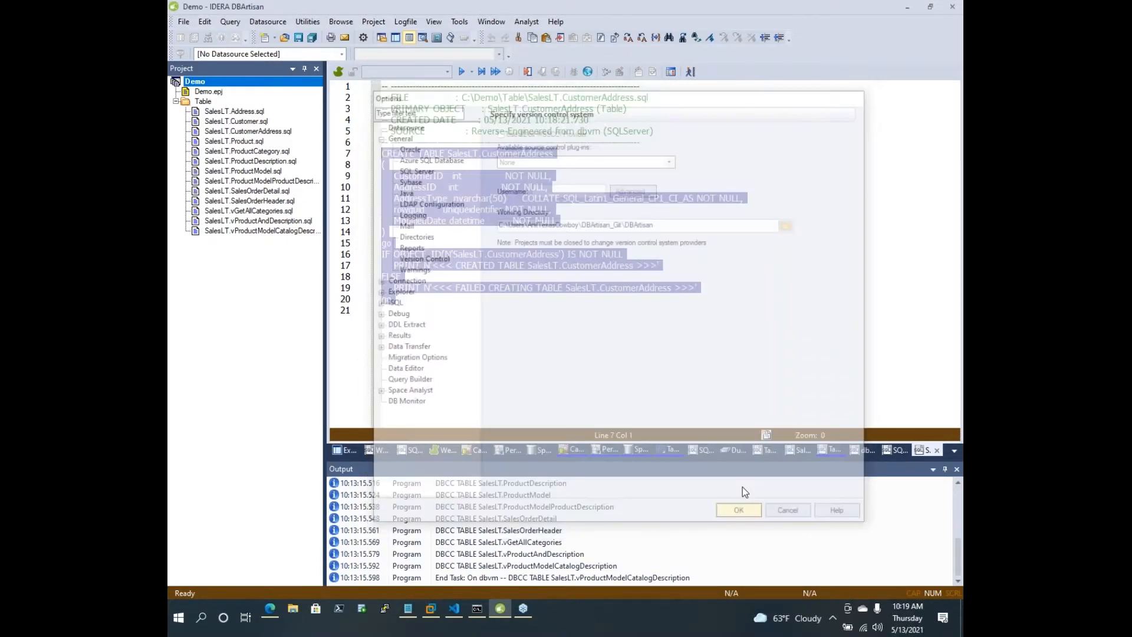
Clear the text selection in the CustomerAddress script and view the available editing commands
click(674, 317)
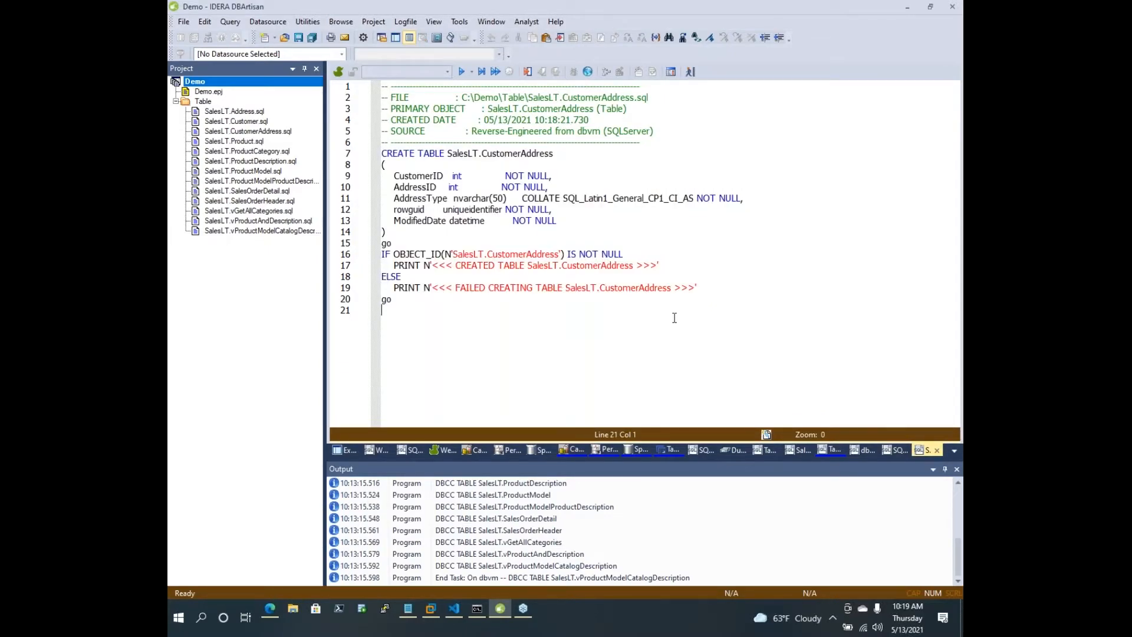
click(211, 22)
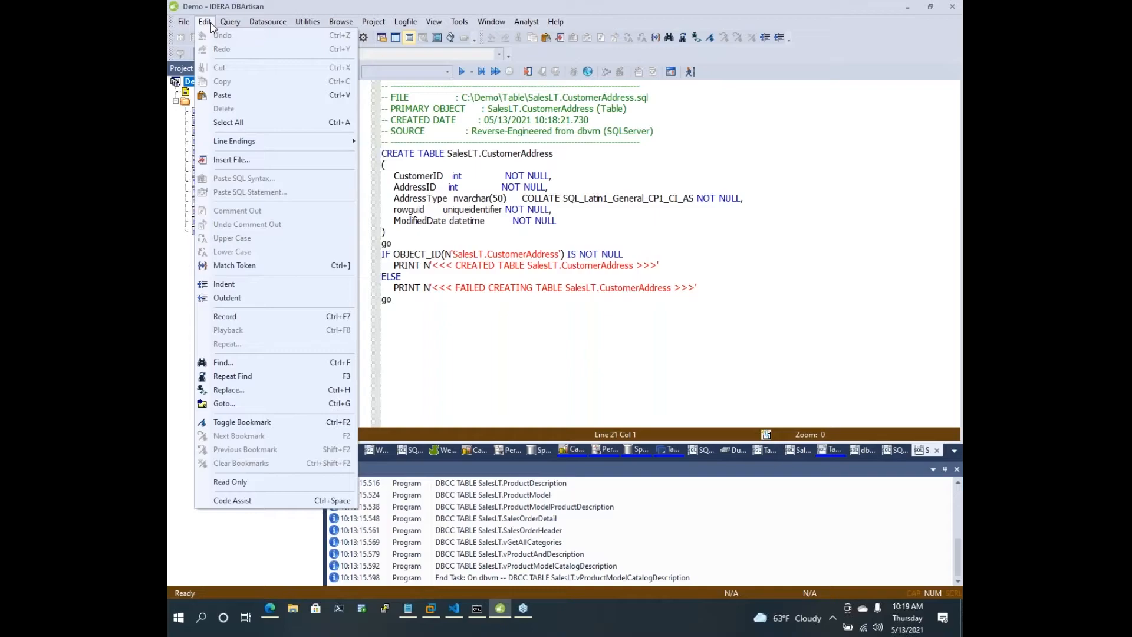
click(321, 500)
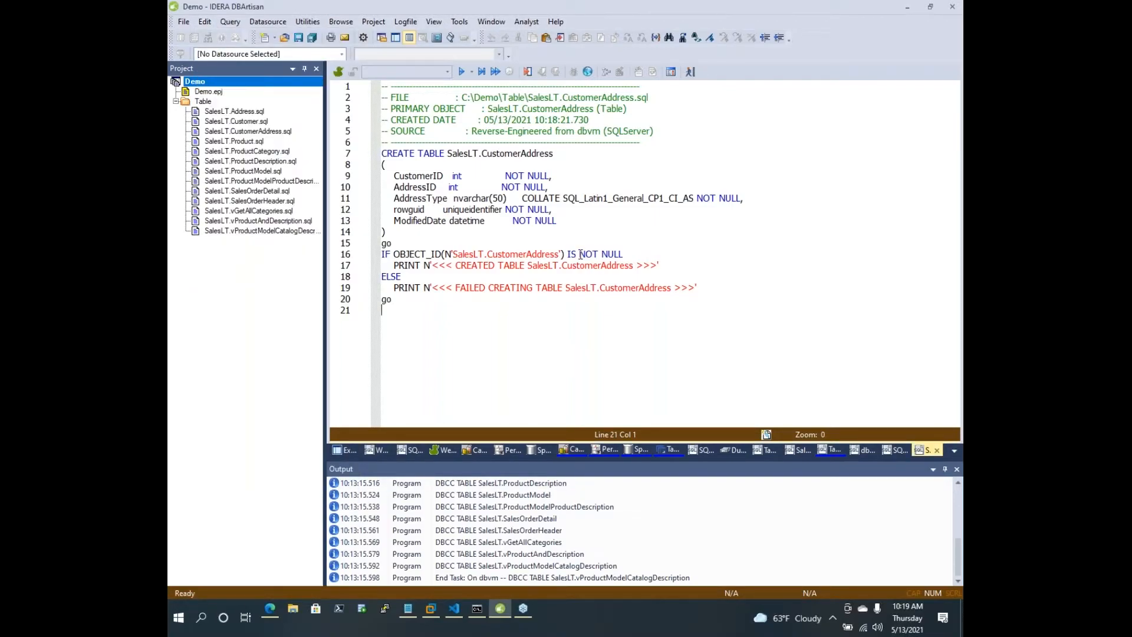
click(459, 21)
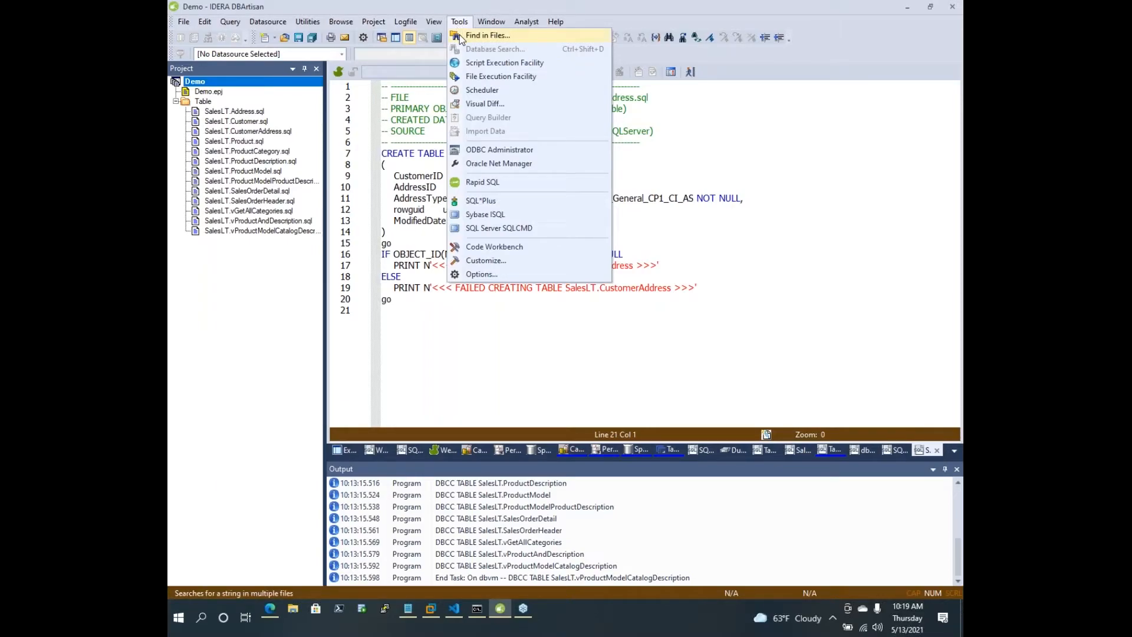
click(497, 64)
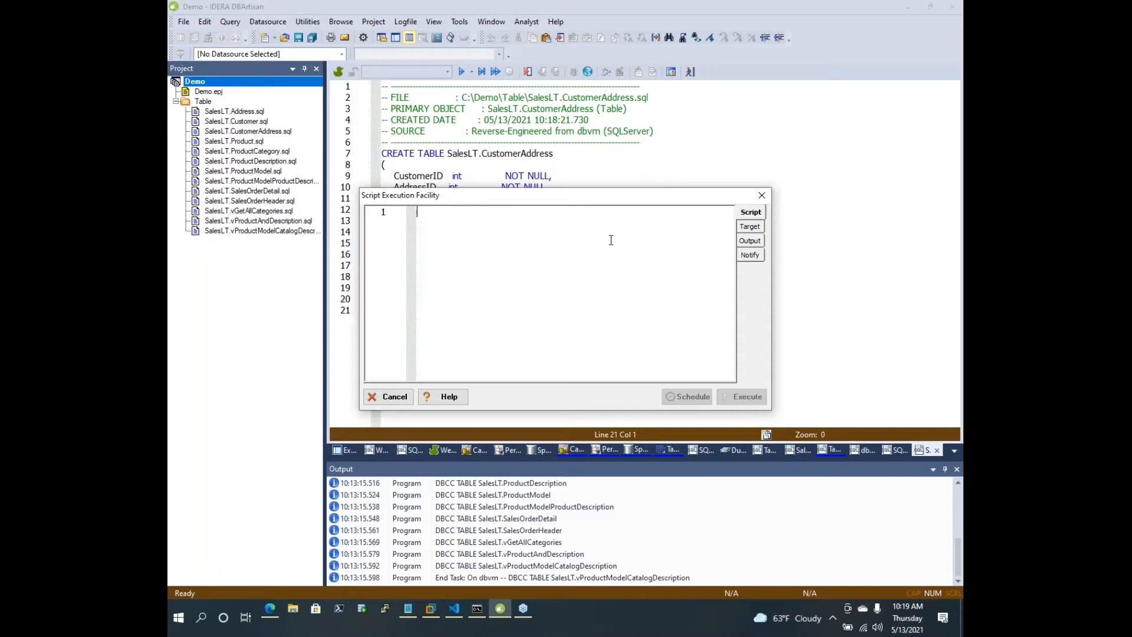
text(select @@version)
Choose the connected SQL Server datasource dbvm as the script's target
click(757, 229)
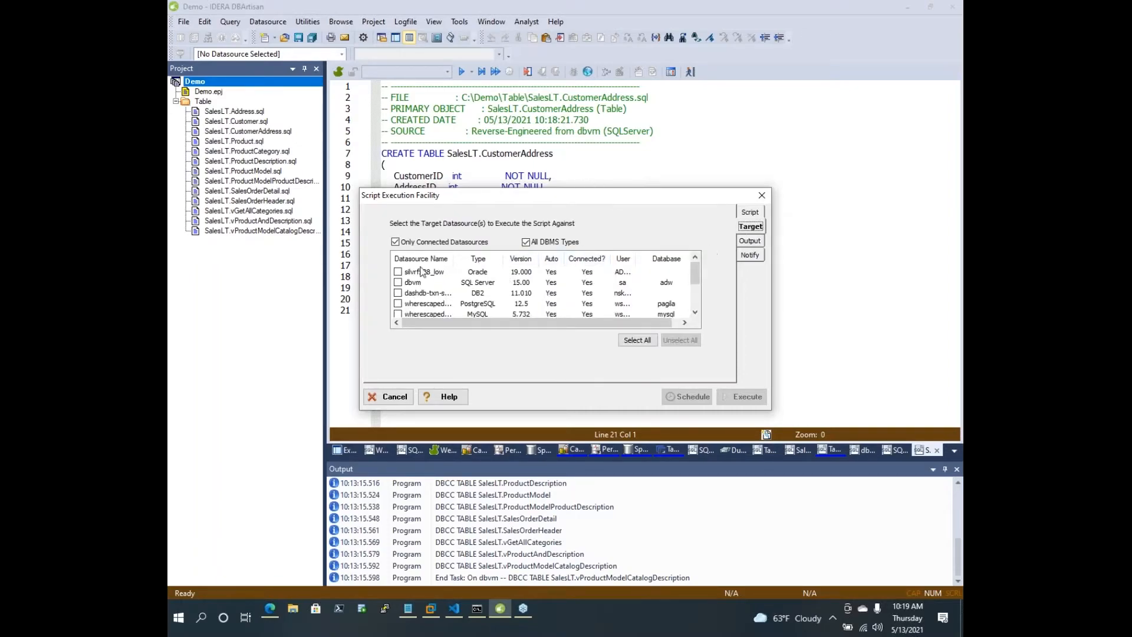
scroll(468, 290, down, 1)
scroll(466, 292, up, 2)
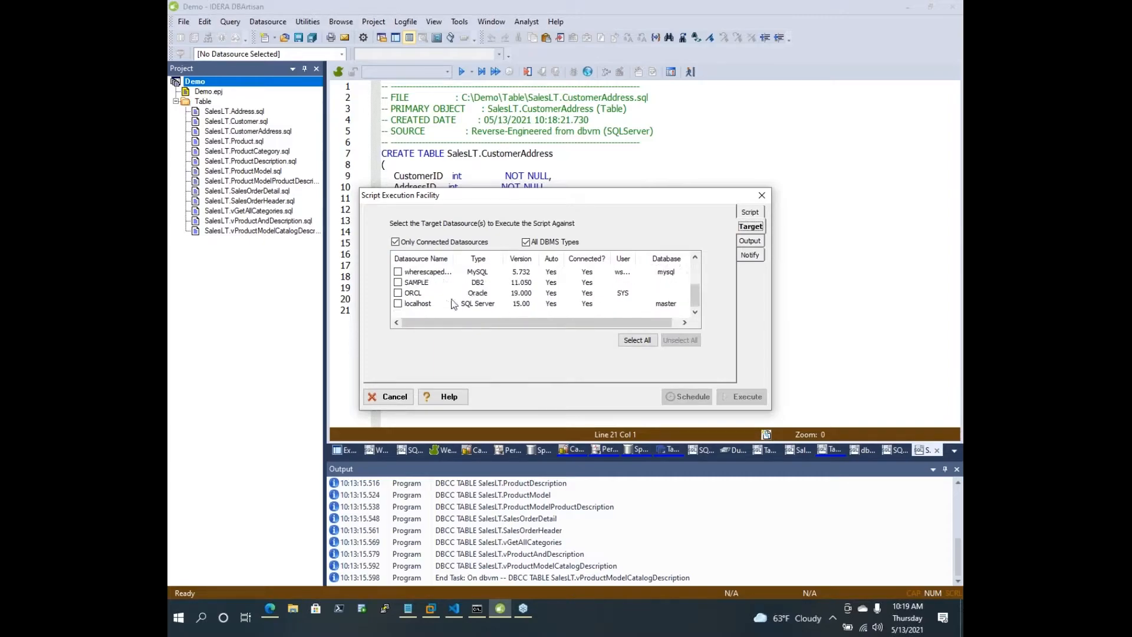
click(398, 271)
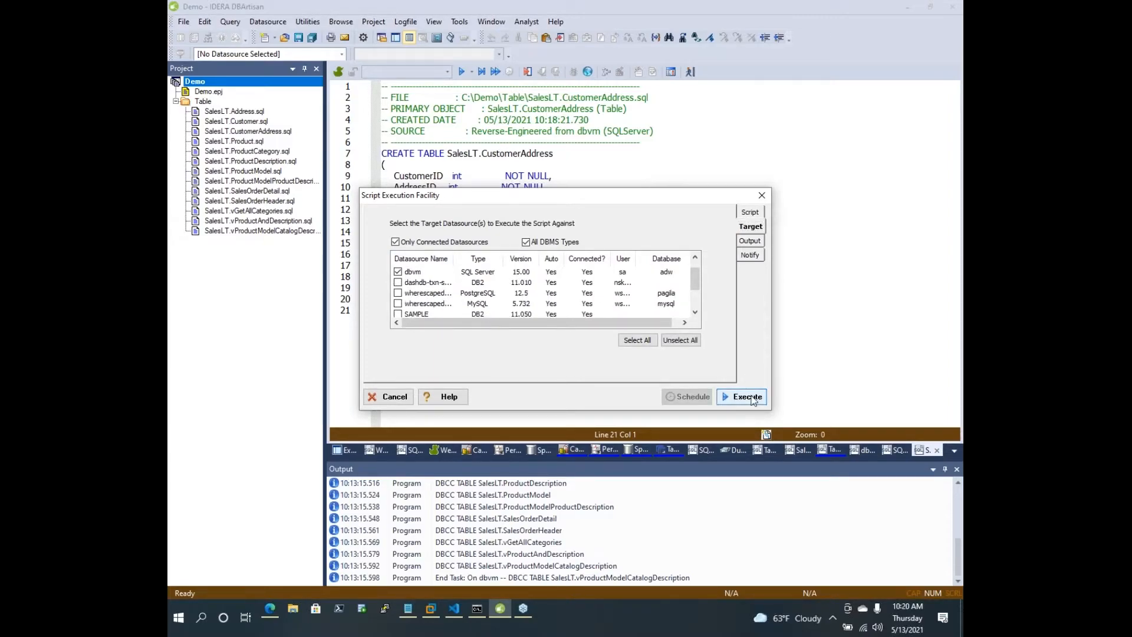
Try the File Output option for the script and look through its available file types
click(755, 243)
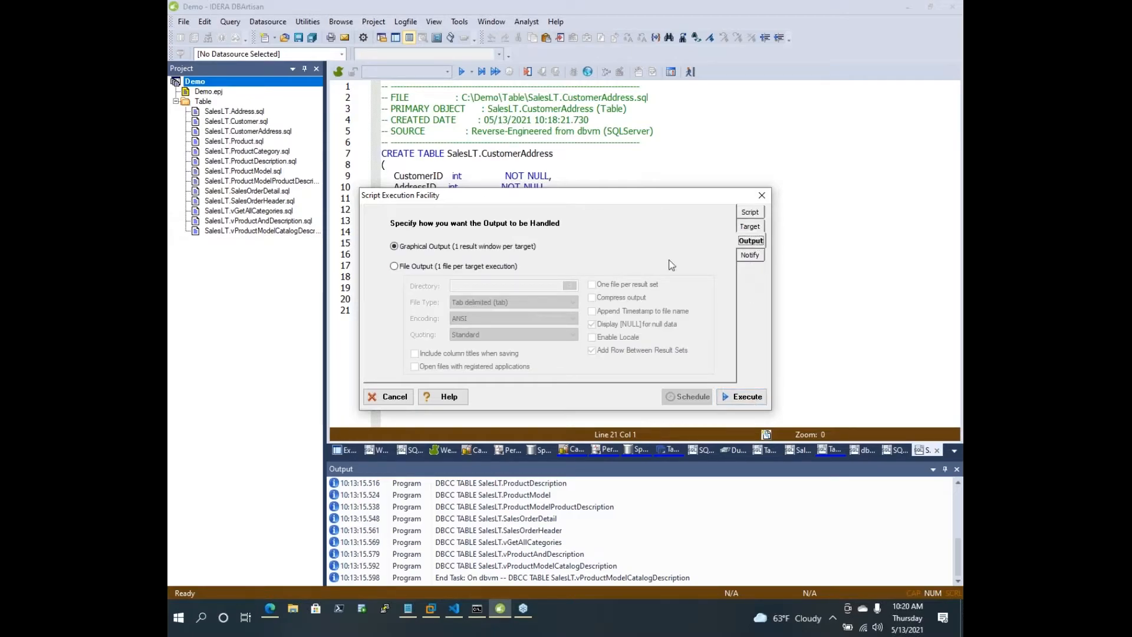
click(507, 268)
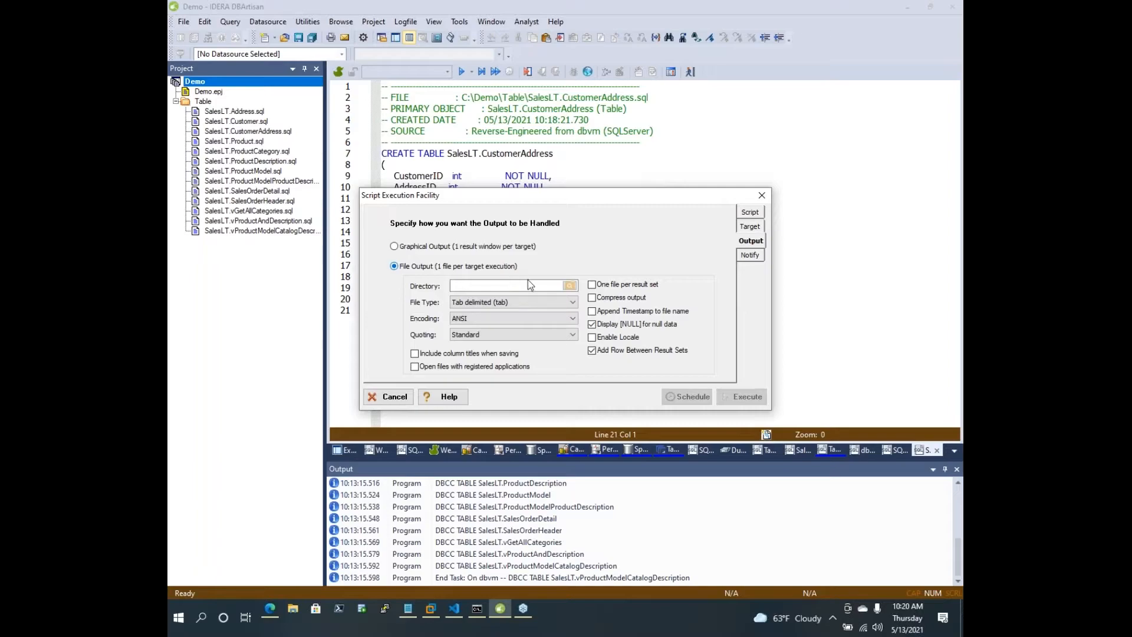
click(569, 303)
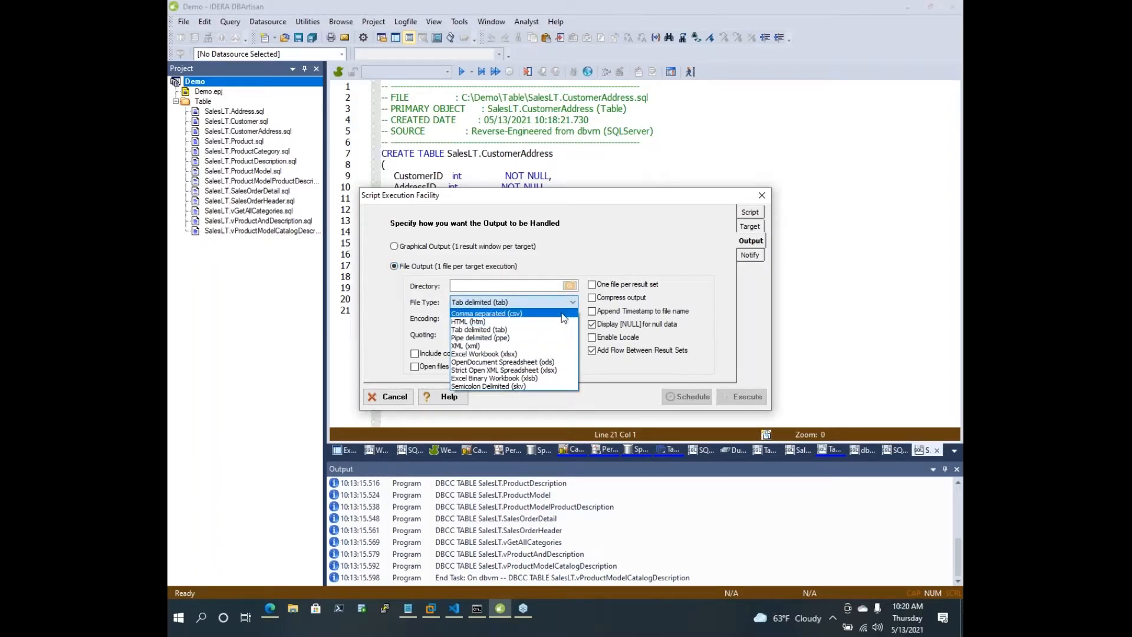
click(596, 309)
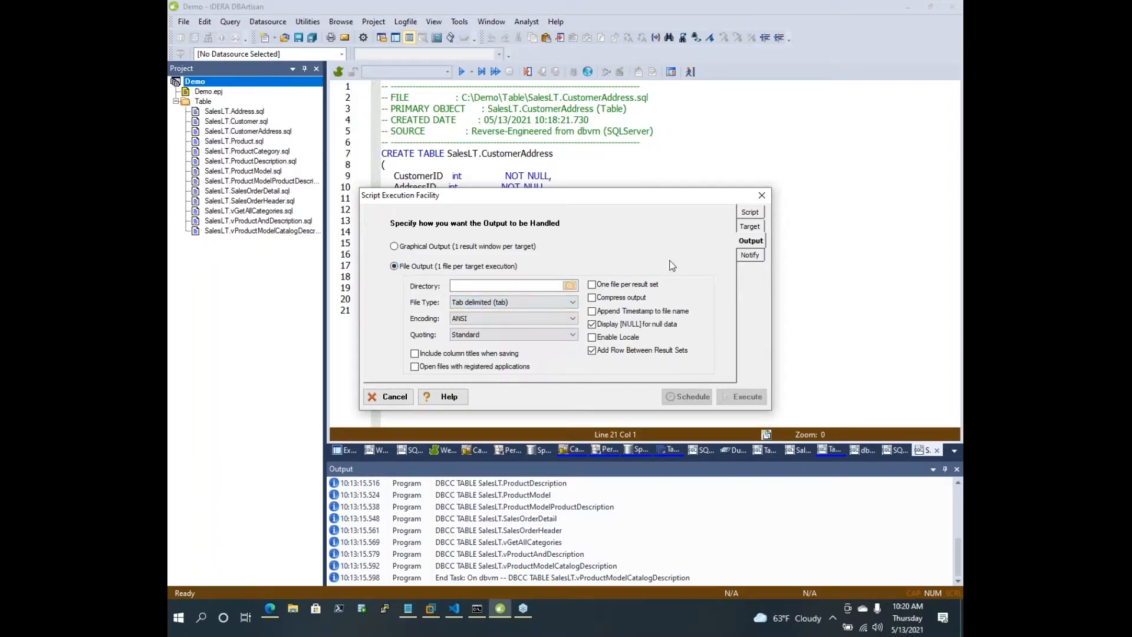
Review the job's notification fields and recheck its script and target datasource
click(748, 255)
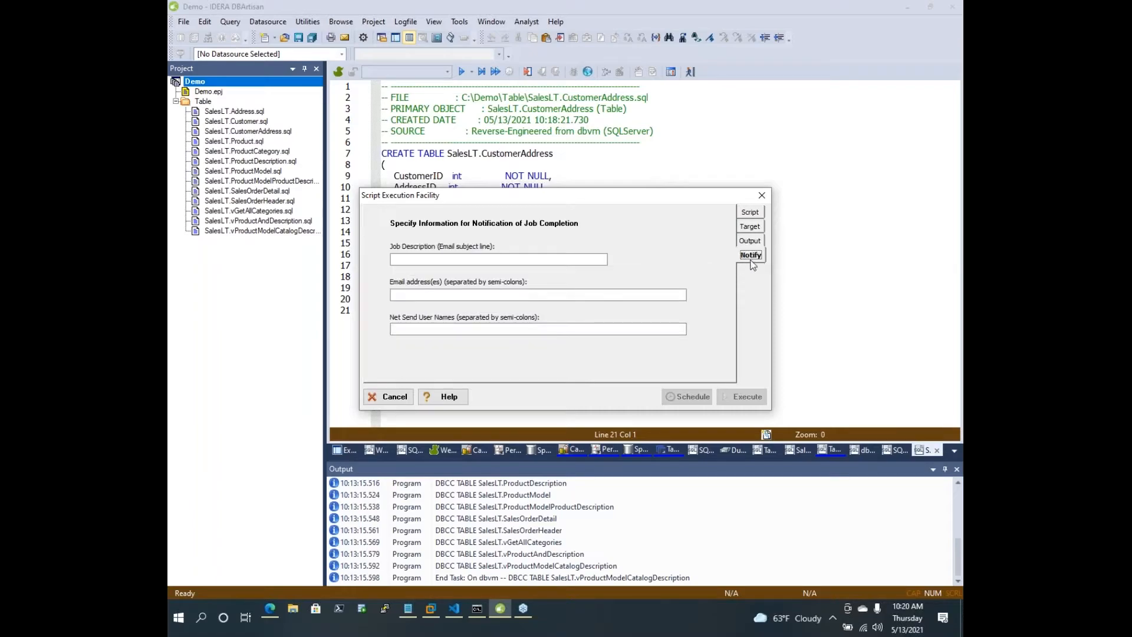
click(495, 262)
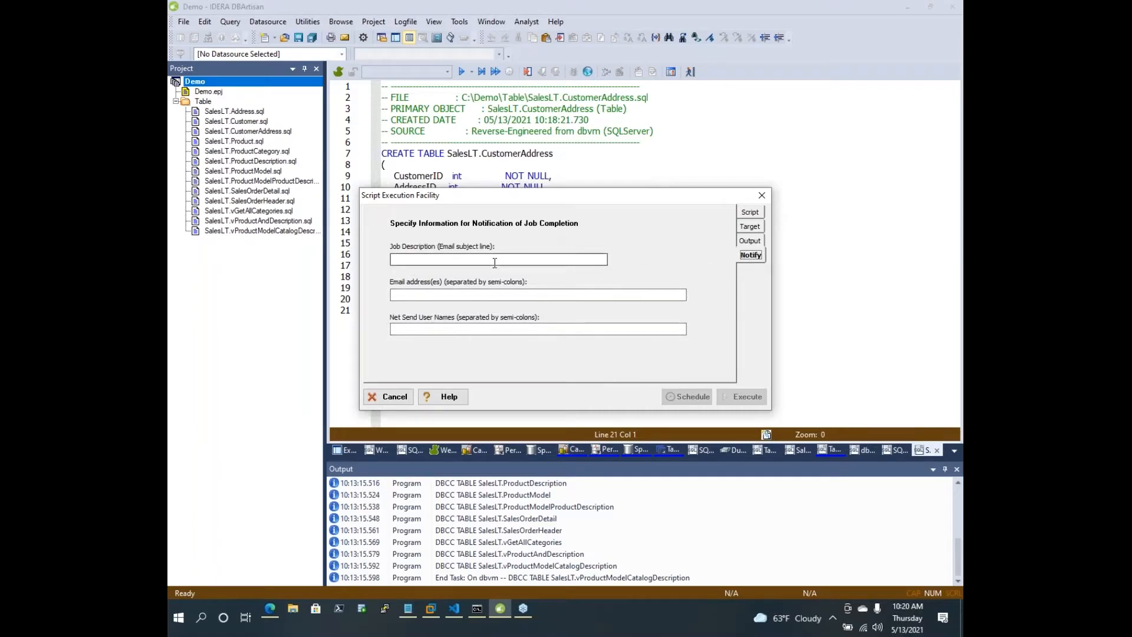
click(752, 213)
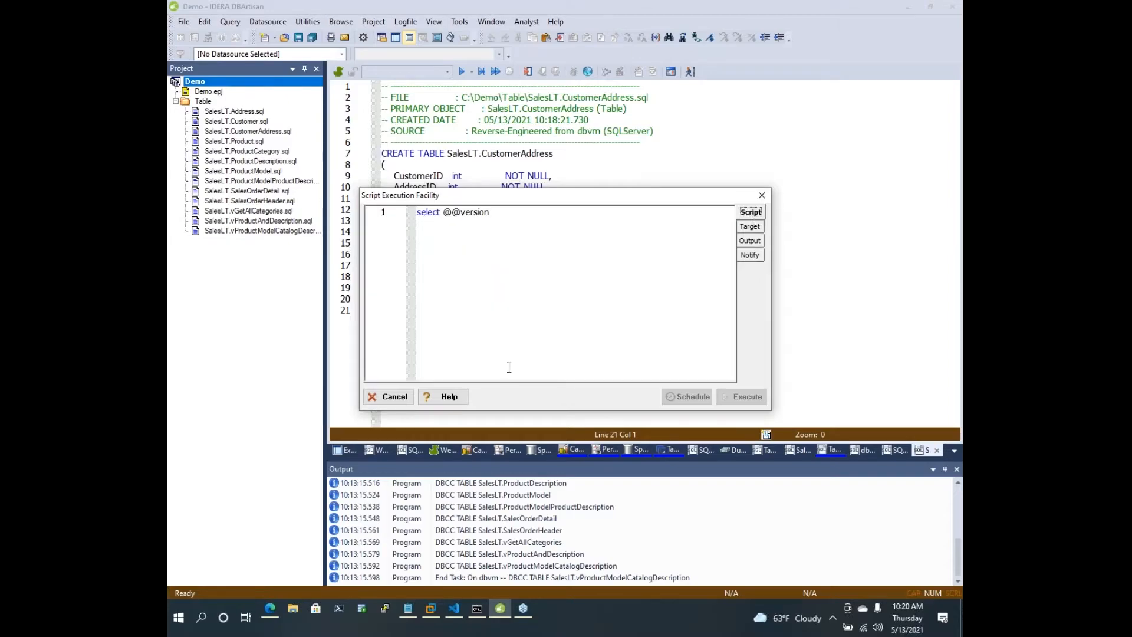
click(755, 227)
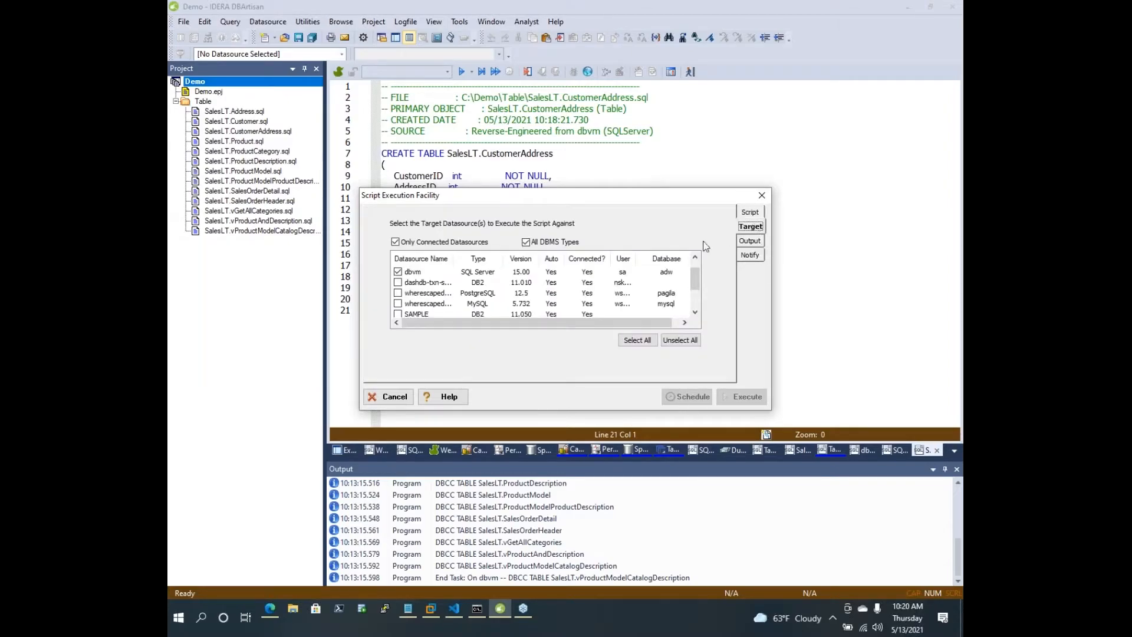
Execute the script with Graphical Output and view its result and query text
click(763, 242)
click(524, 247)
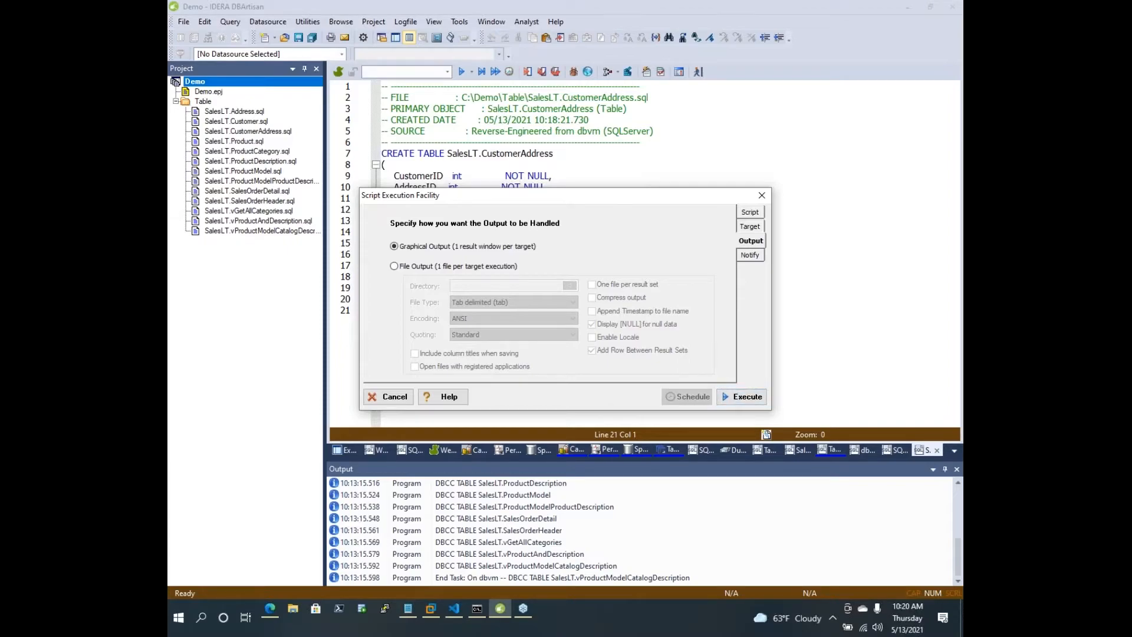
click(742, 397)
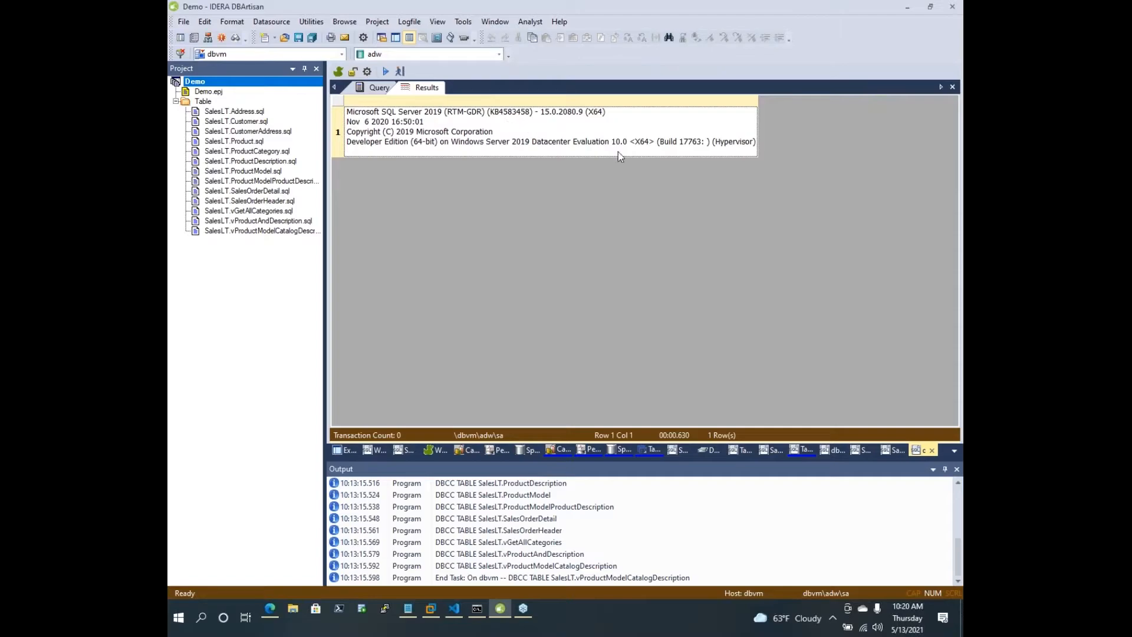
click(376, 88)
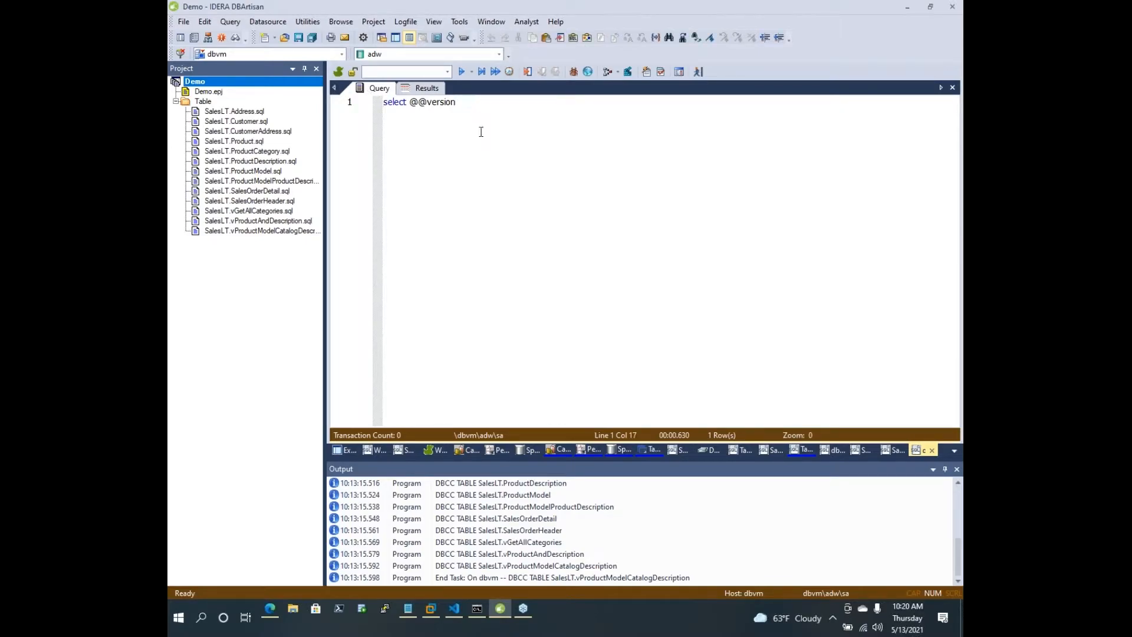
Return to the datasource explorer without closing it and expand the dbvm server and its adw database to view the object types
click(355, 451)
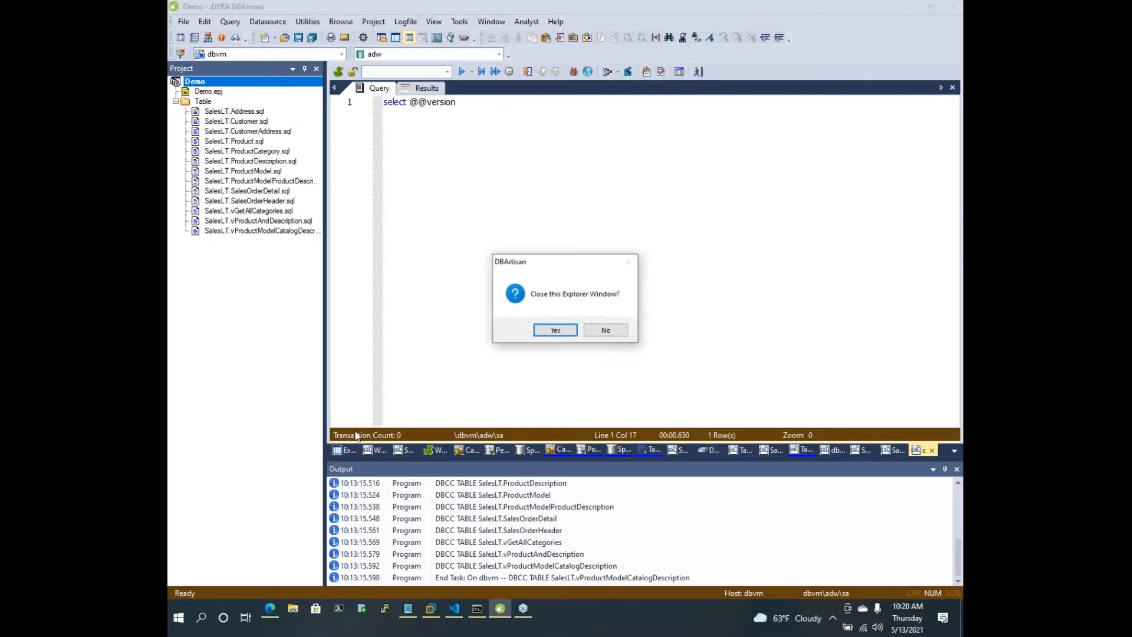
click(605, 331)
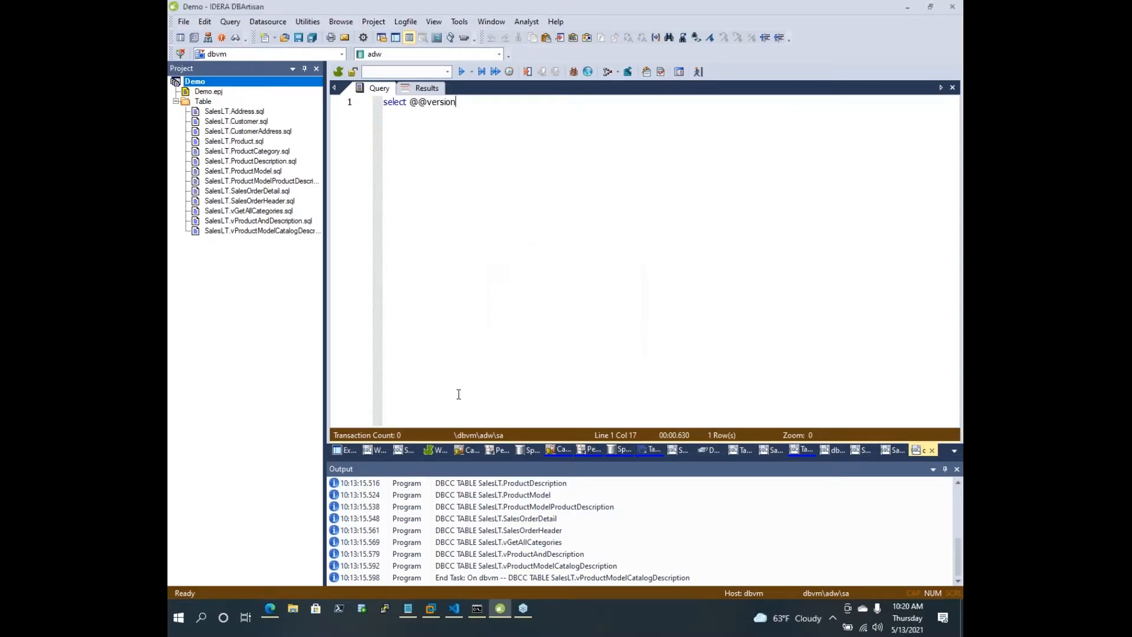
click(333, 450)
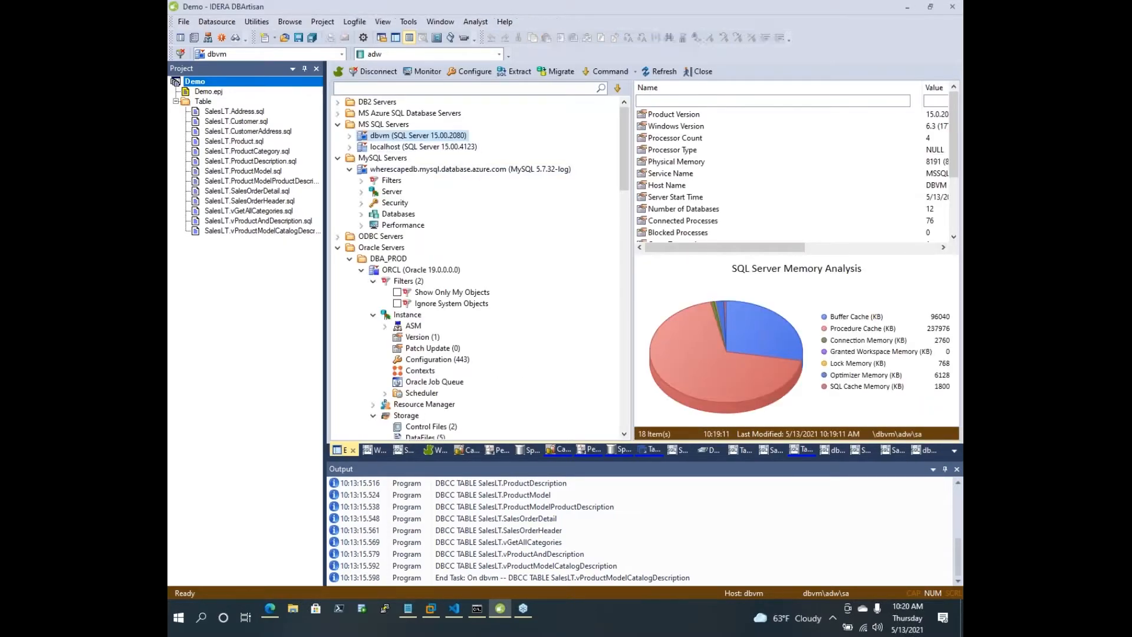
click(349, 136)
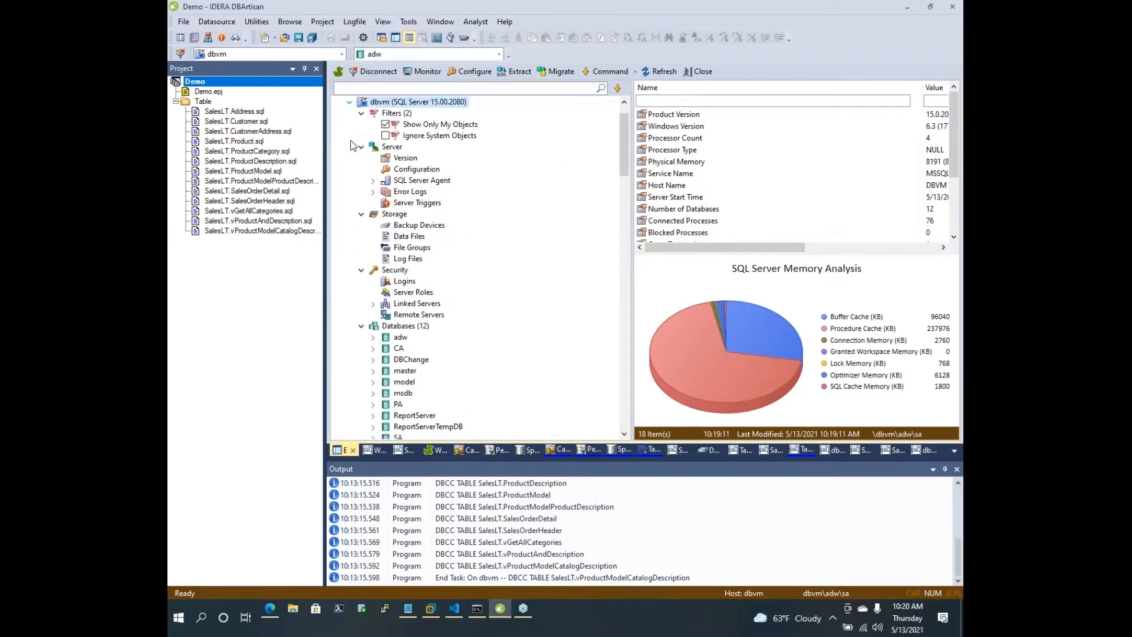
scroll(398, 375, down, 1)
click(374, 304)
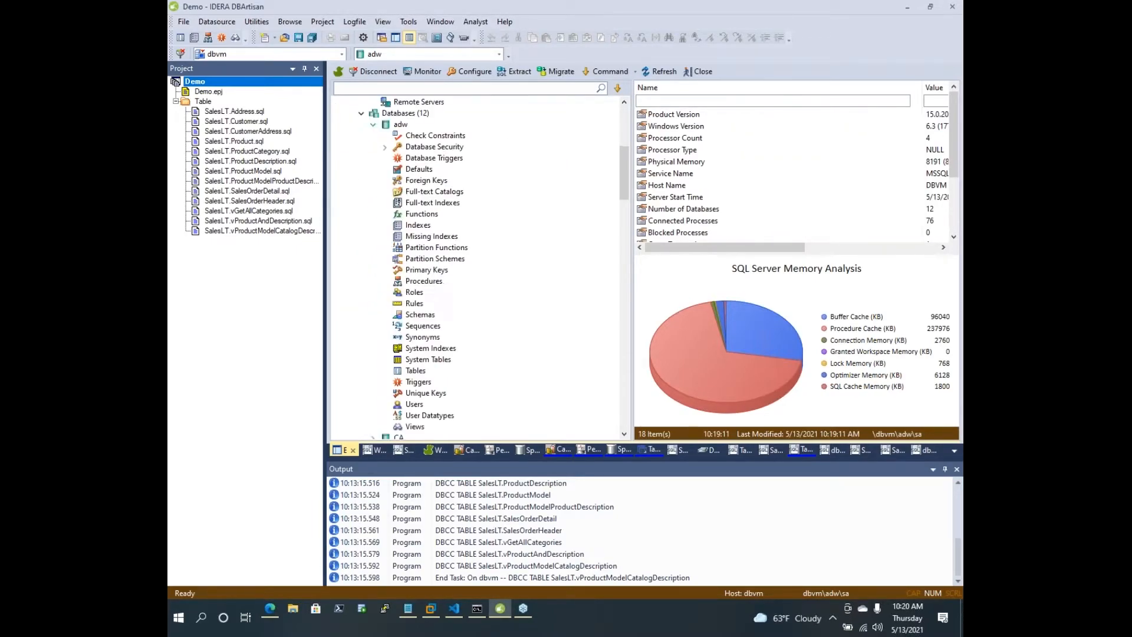
Run the open WideWorldImporters package types query against the dbvm datasource and return to its query text
click(371, 449)
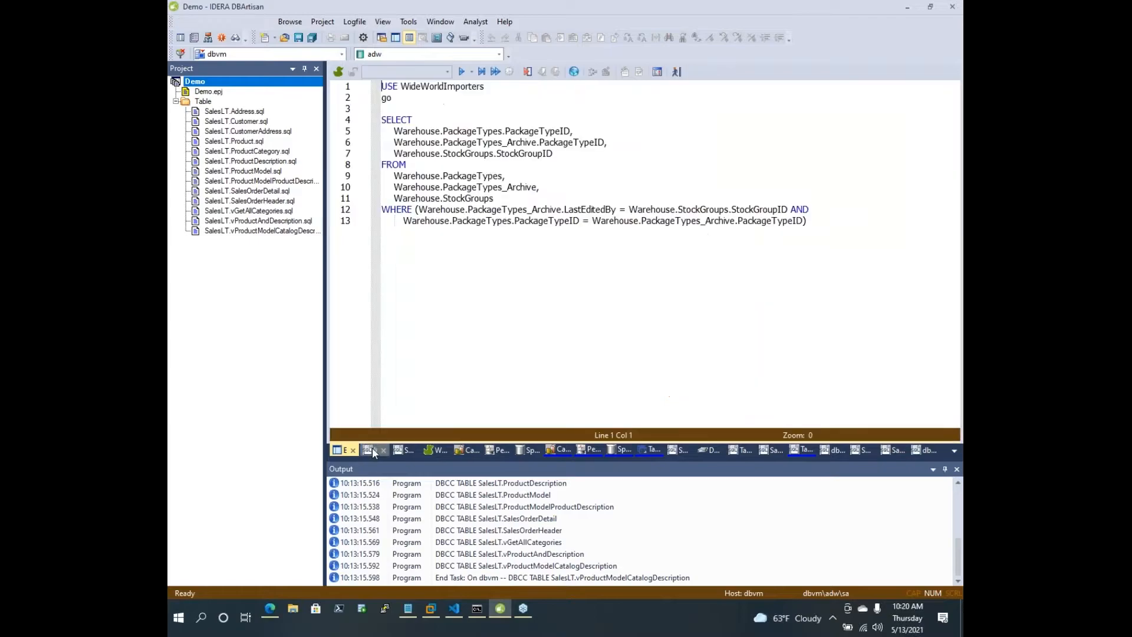
click(462, 247)
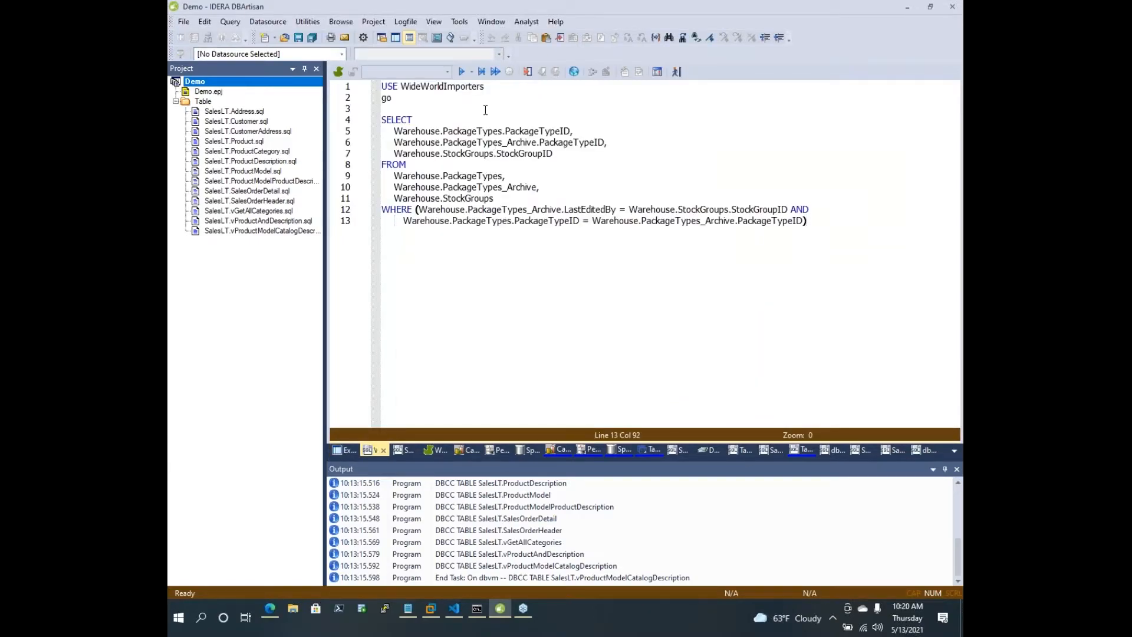
click(461, 70)
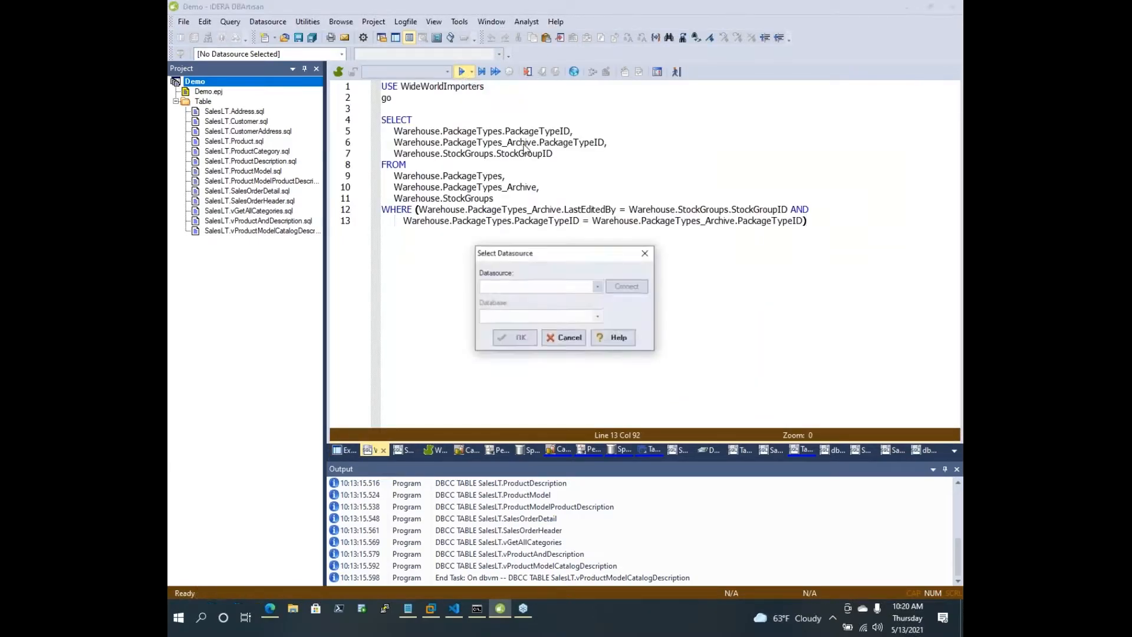
click(599, 286)
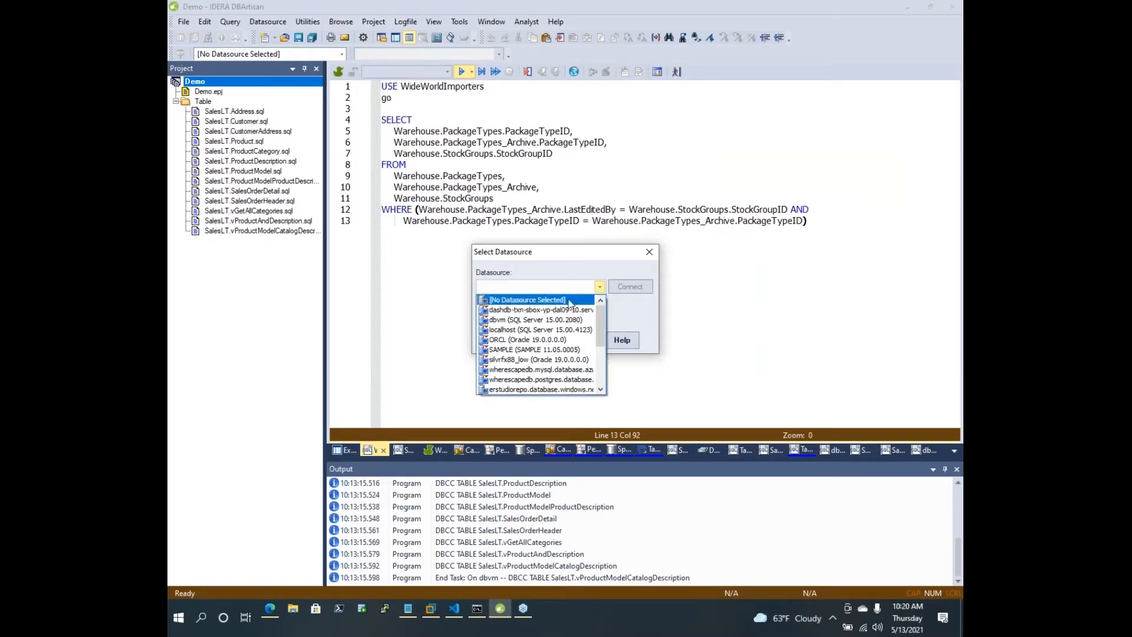
click(538, 319)
click(519, 342)
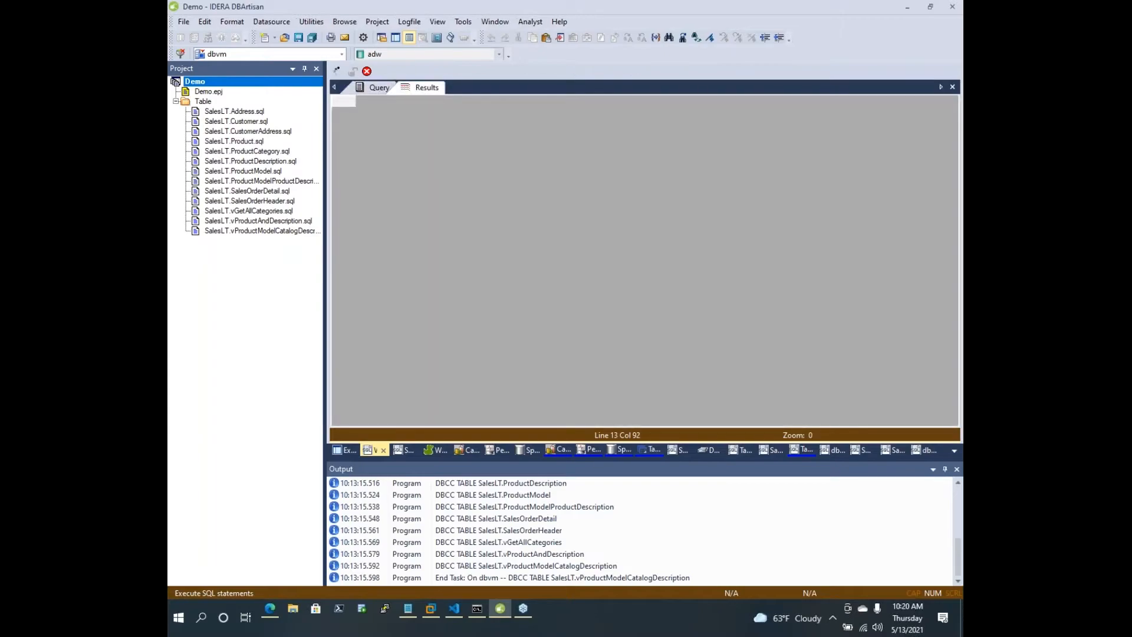
click(365, 90)
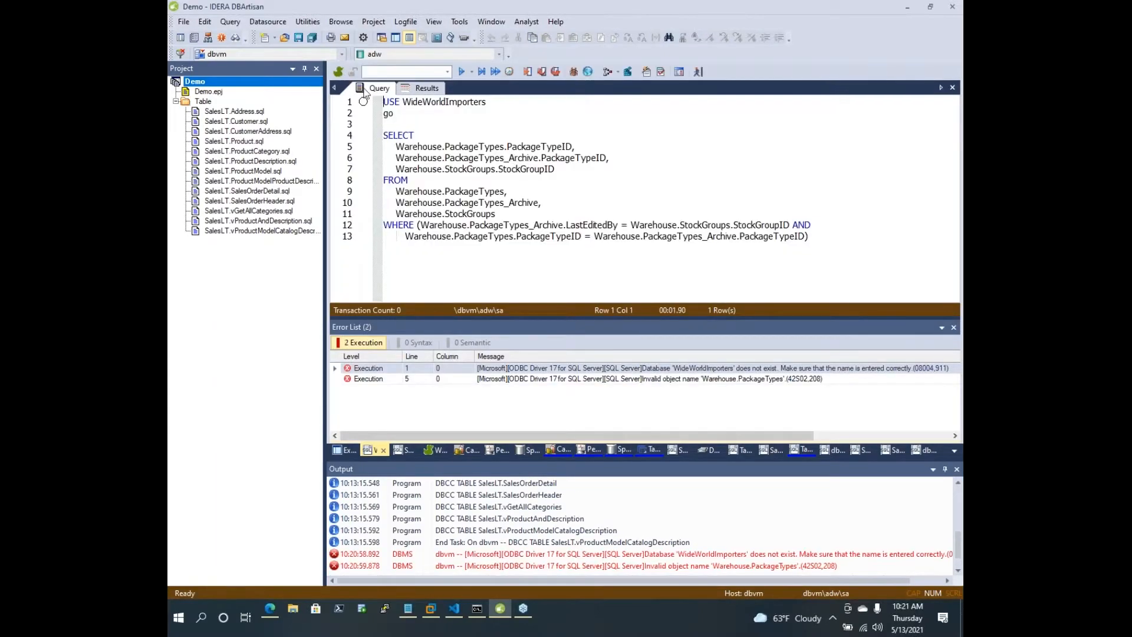
Clear the output log and check the query's results against its text
right_click(666, 554)
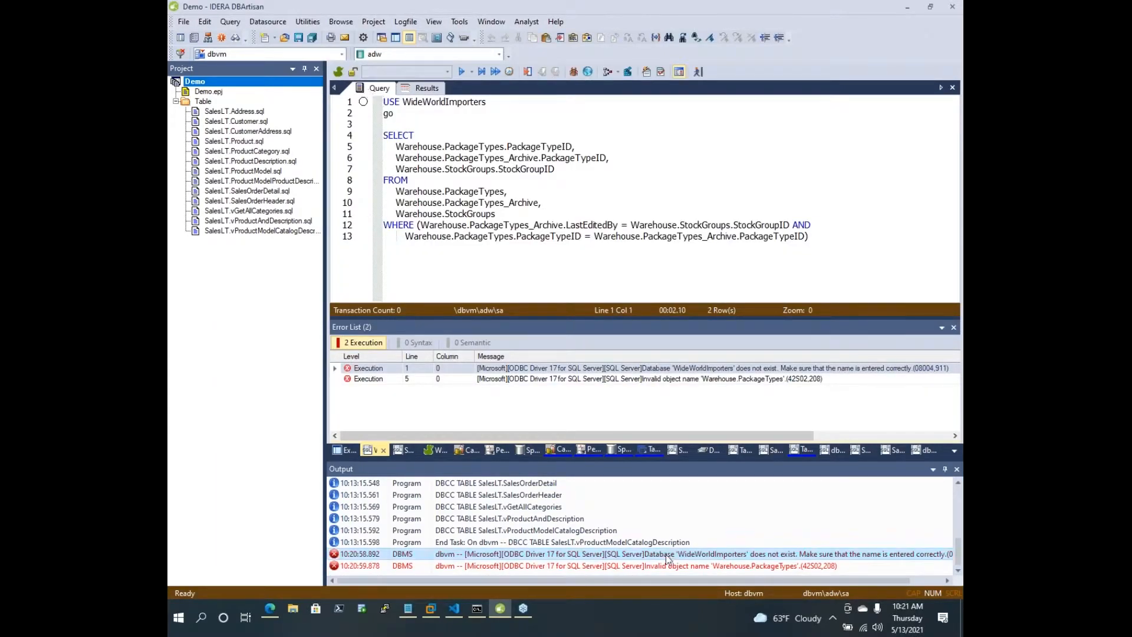
click(693, 514)
click(423, 89)
click(371, 88)
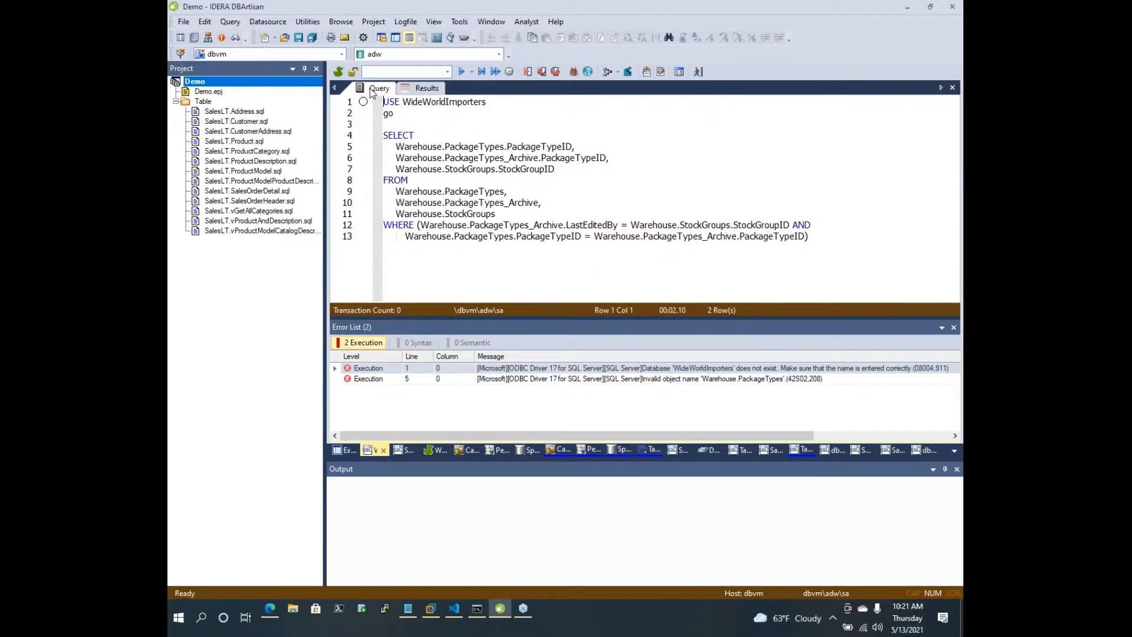
Look through the other open SQL windows and examine the results of the ORCL query on CTXSYS.DR$CLASS
click(405, 449)
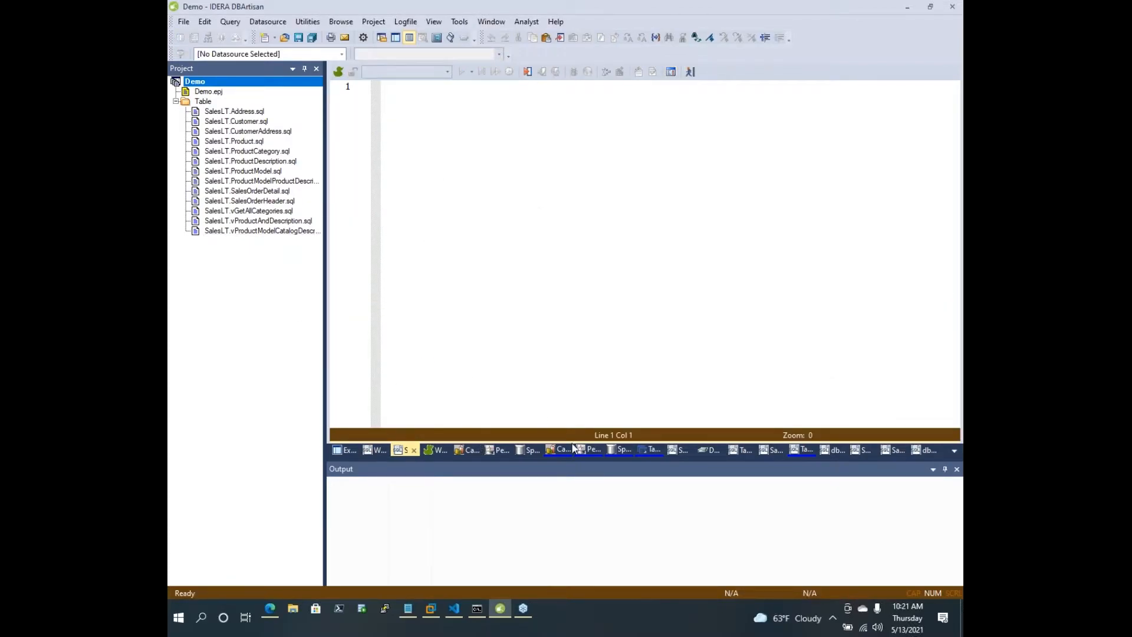
click(766, 450)
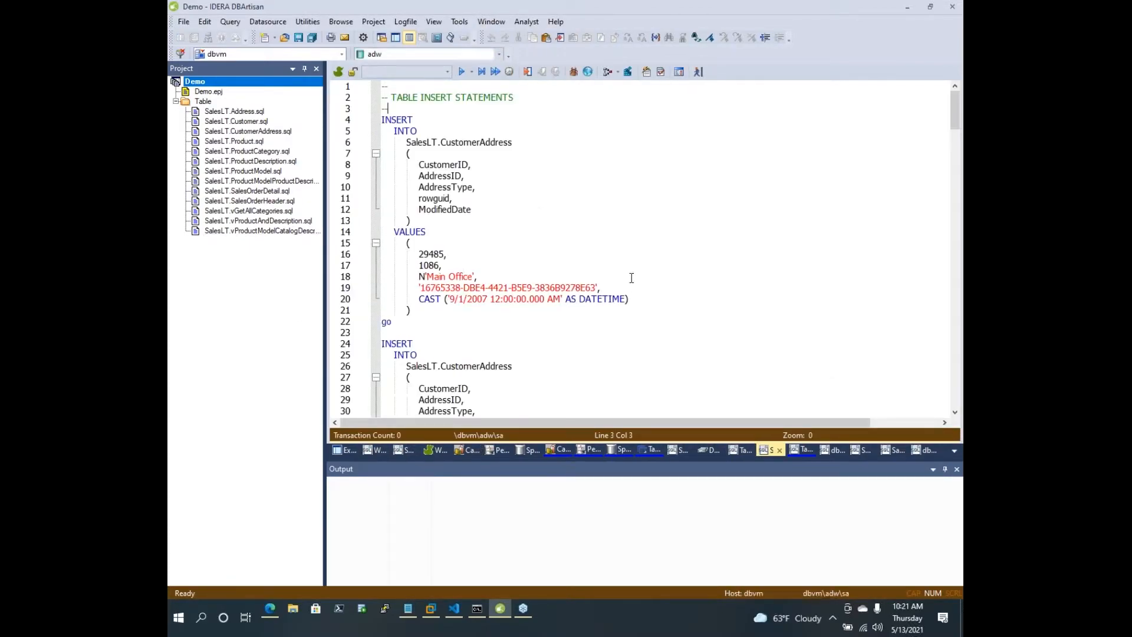
click(800, 449)
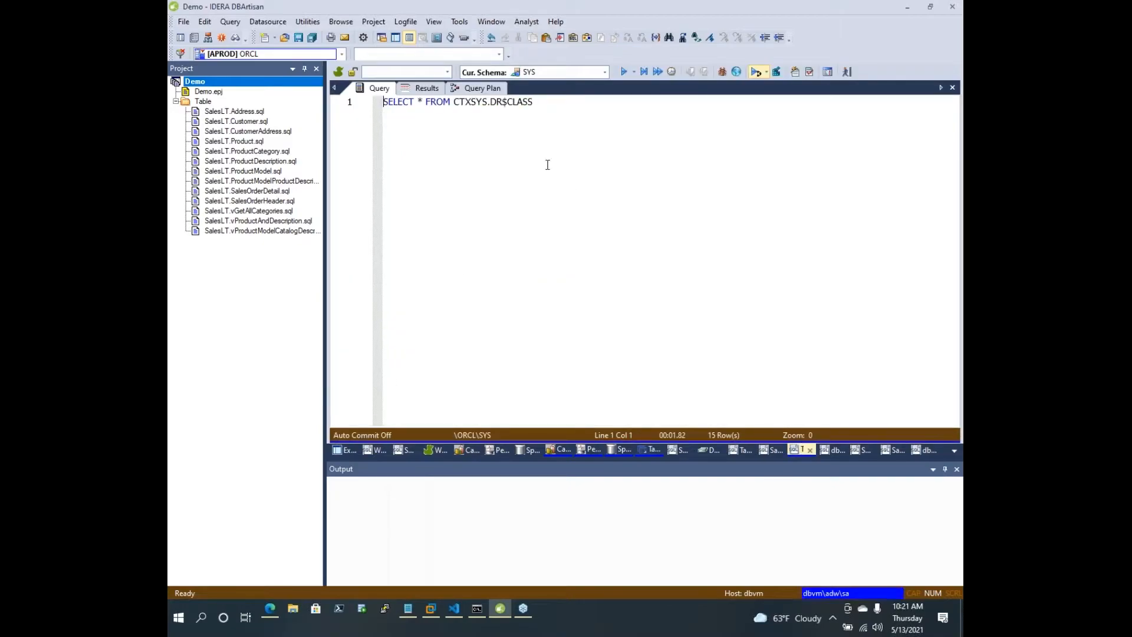
click(420, 87)
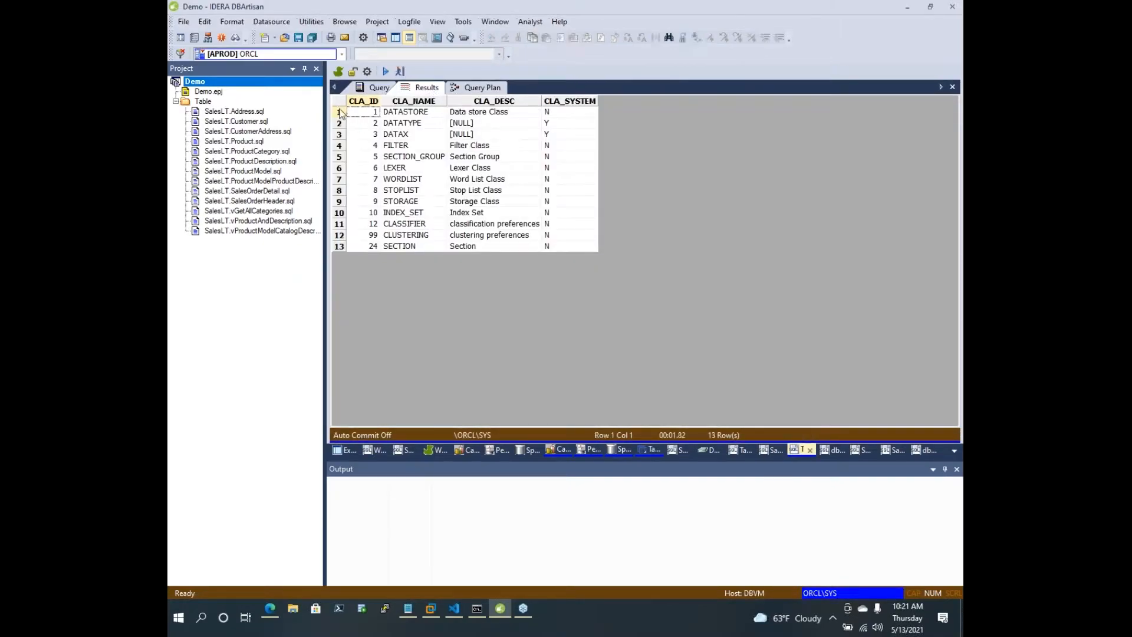
right_click(580, 150)
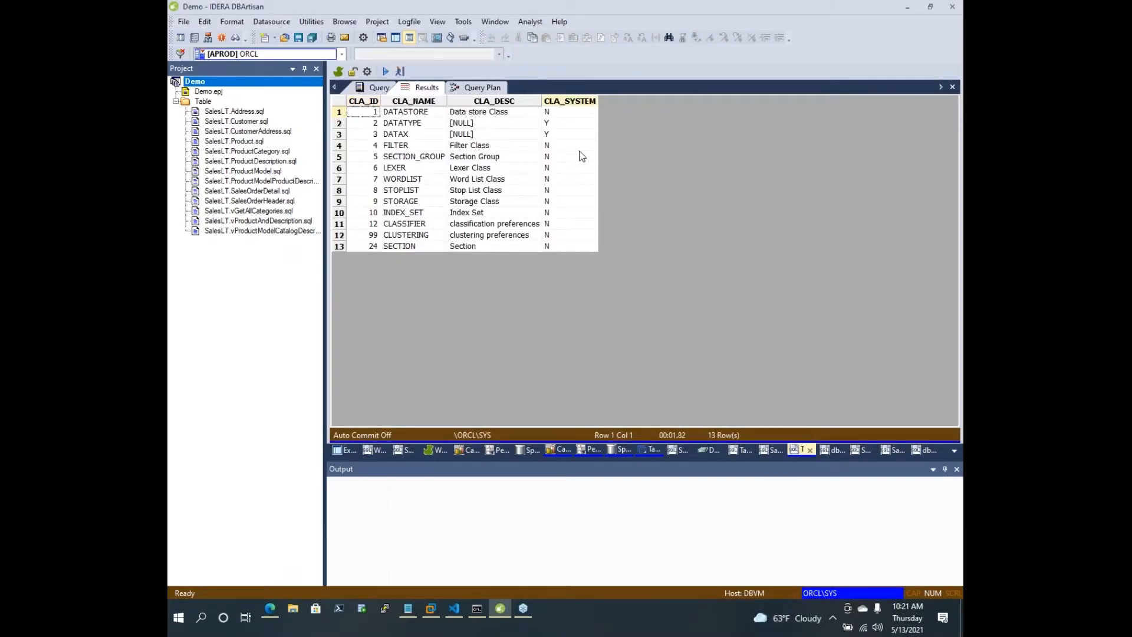
View the CTXSYS.DR$CLASS results as HTML and as ASCII text, then return them to the grid view
click(672, 331)
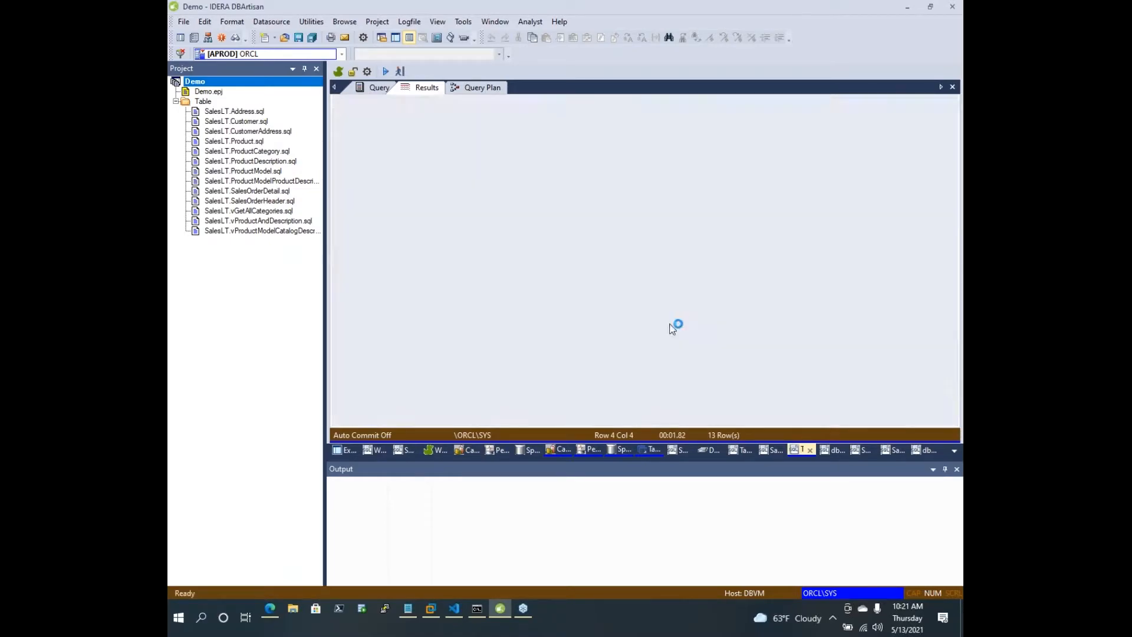
right_click(570, 151)
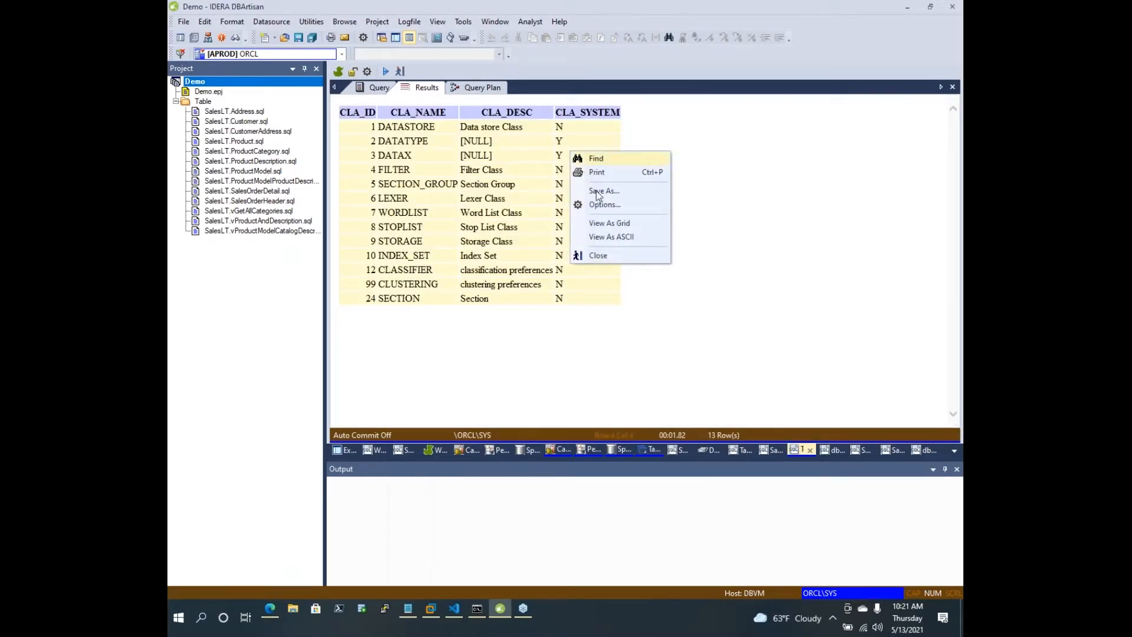
click(632, 238)
drag(632, 239, 371, 100)
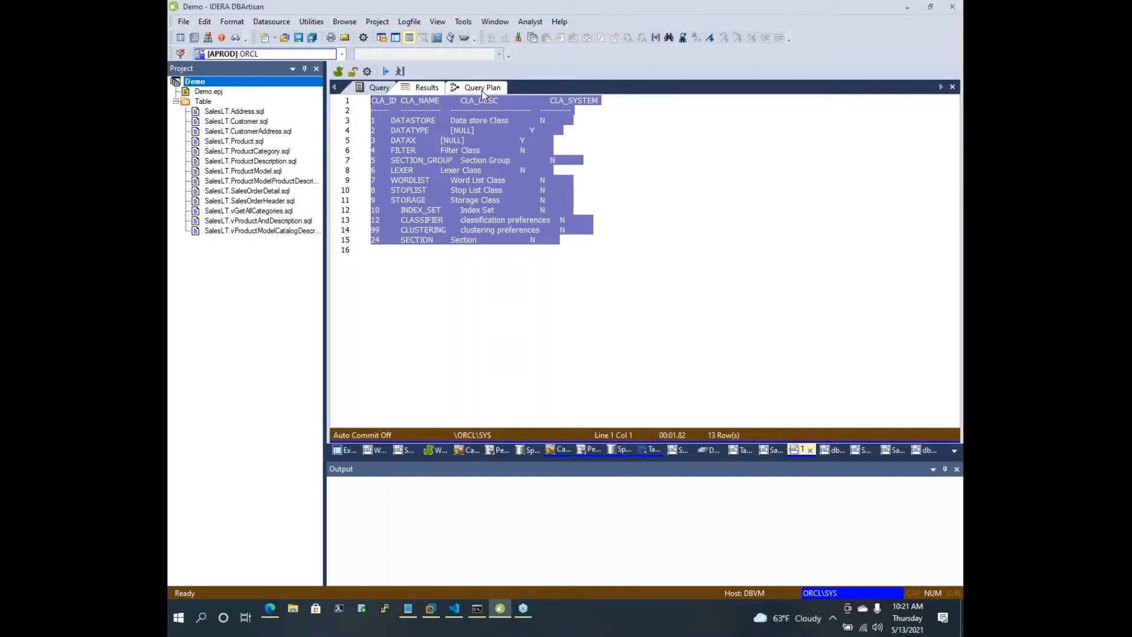
right_click(639, 211)
click(688, 316)
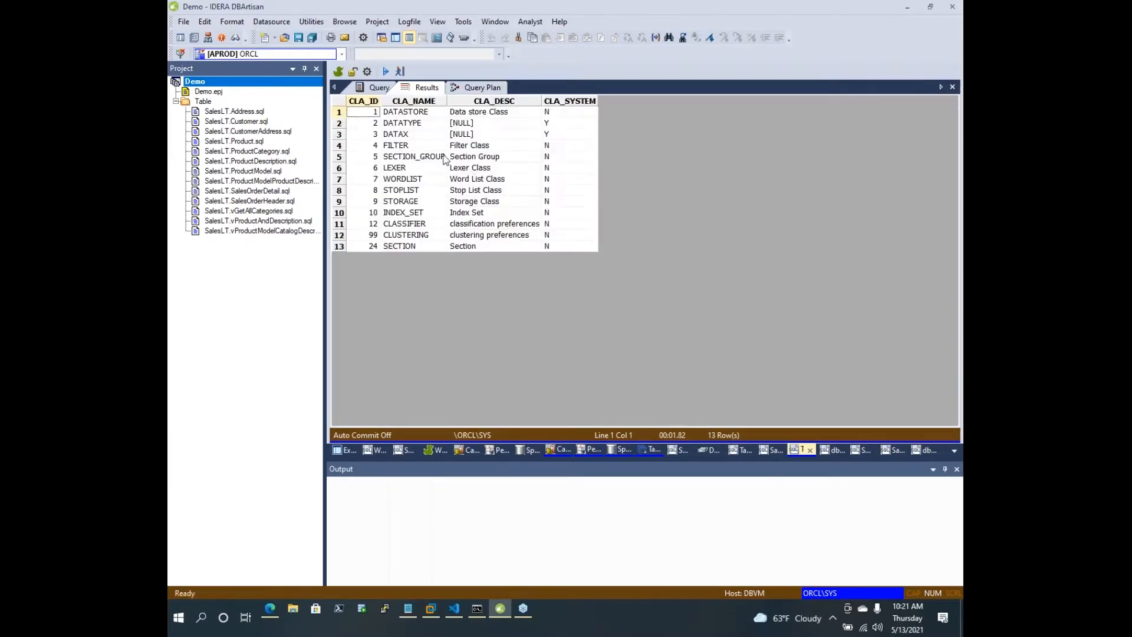
Try save options for the full result grid, including column titles and one file per result set, review the file types, and cancel the save
click(341, 102)
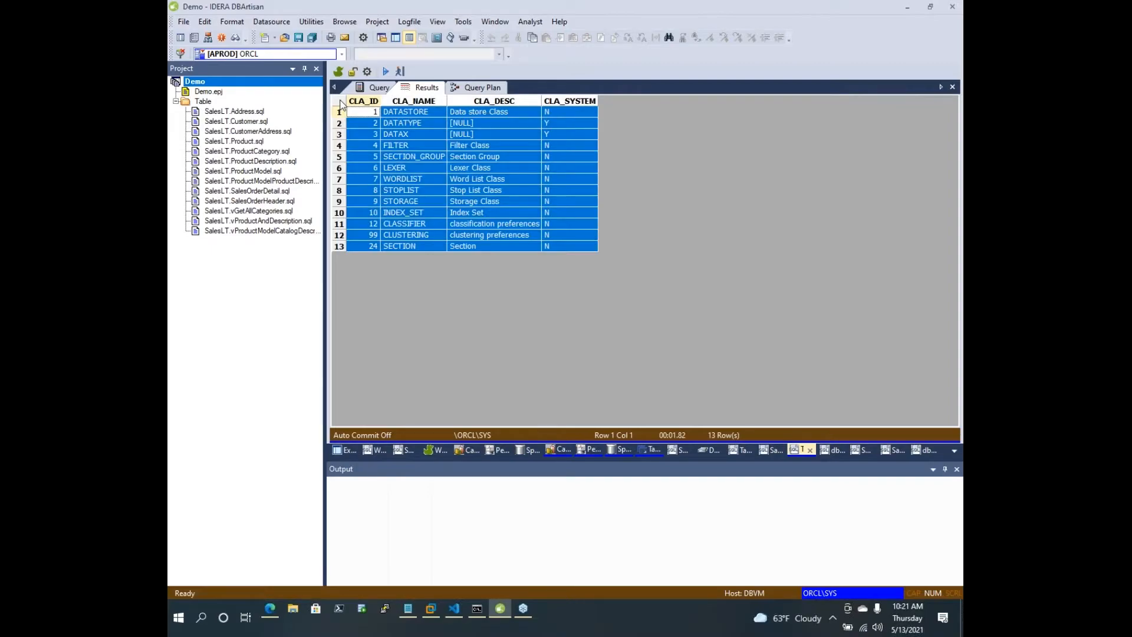
right_click(341, 104)
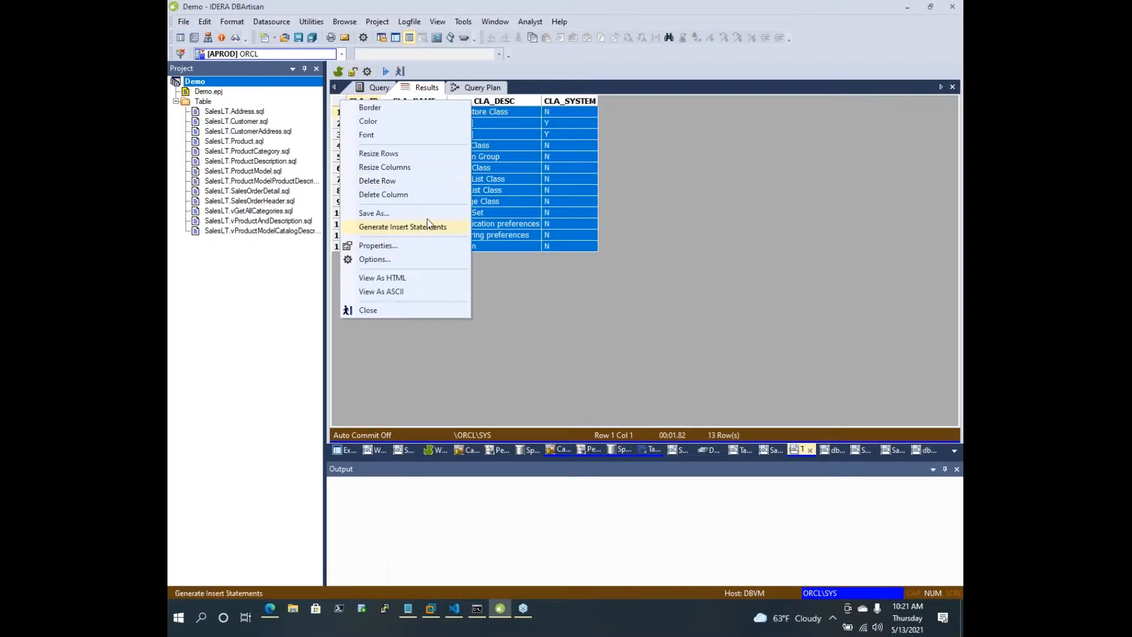
click(381, 212)
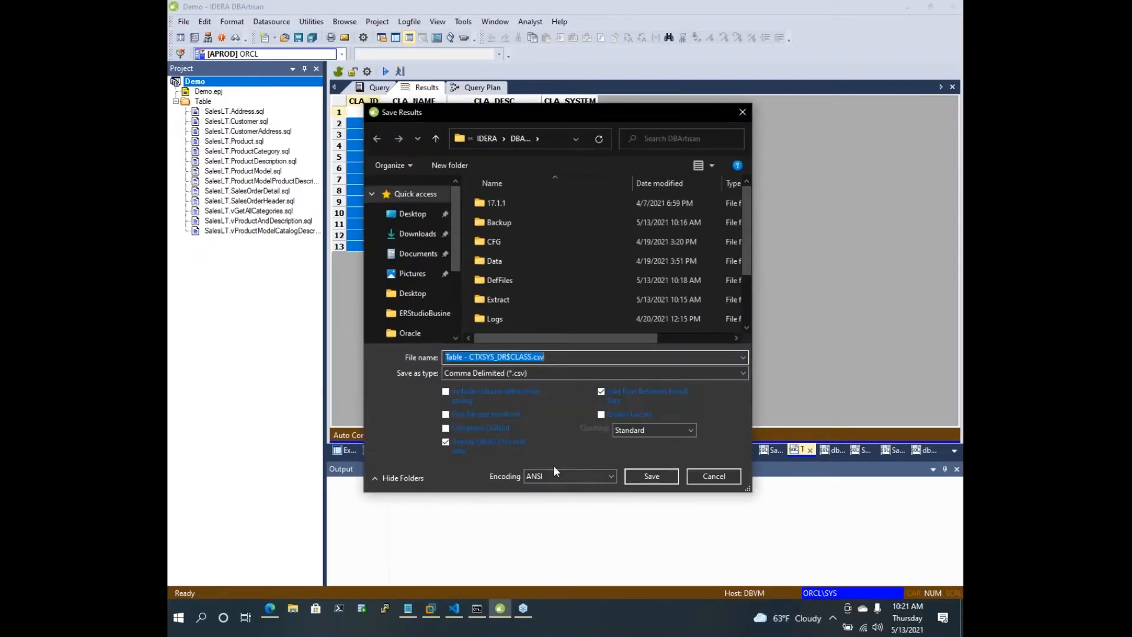
click(484, 394)
click(465, 415)
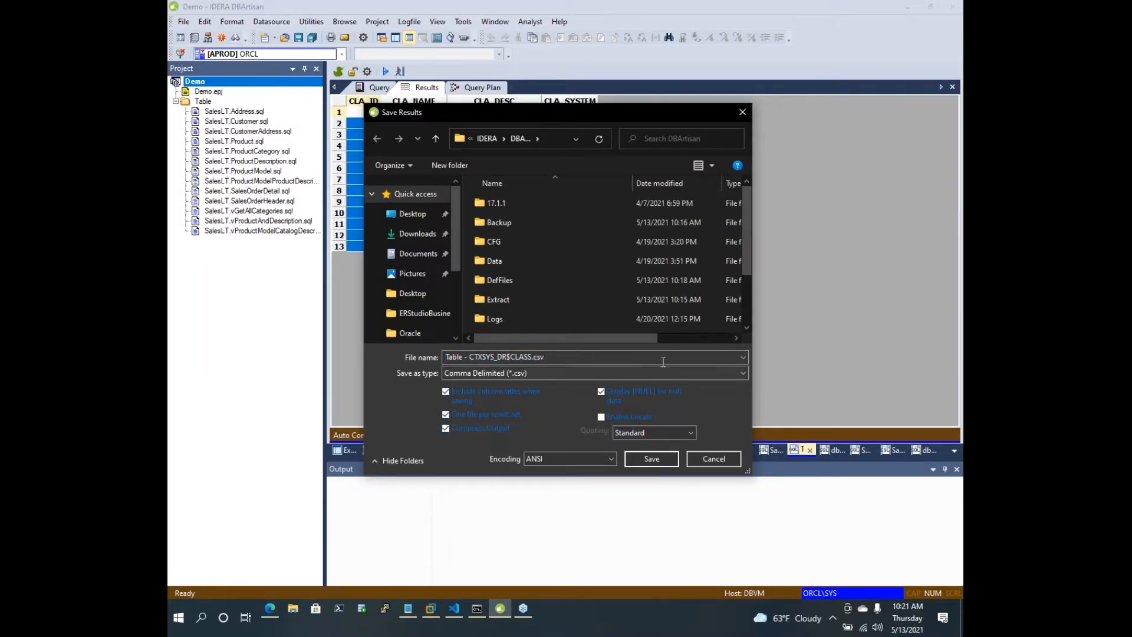
click(743, 374)
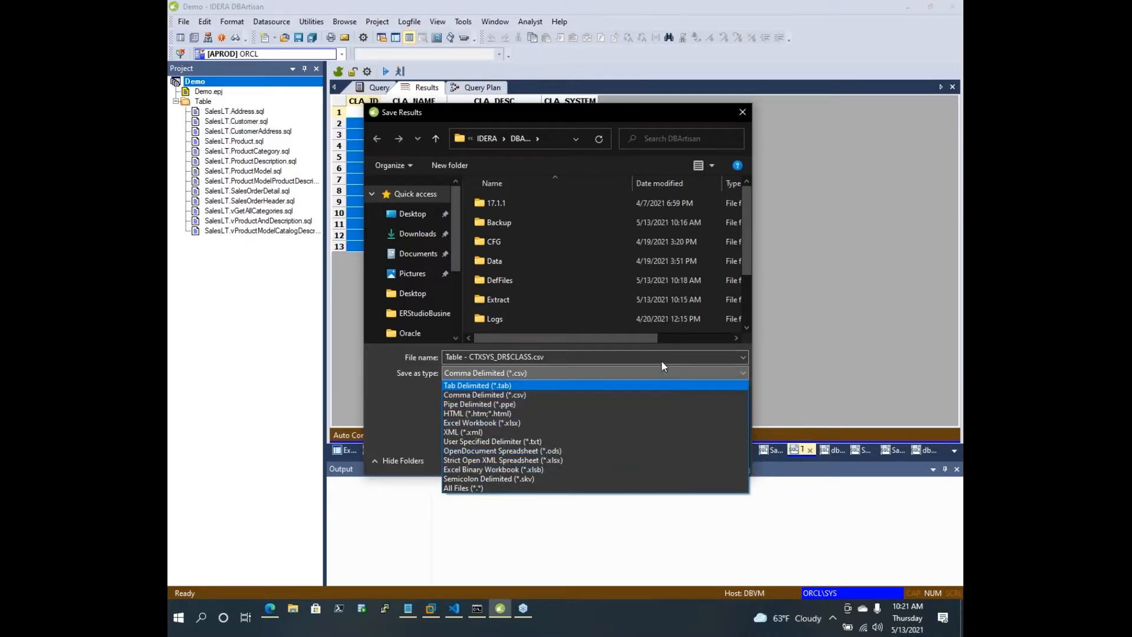
click(406, 375)
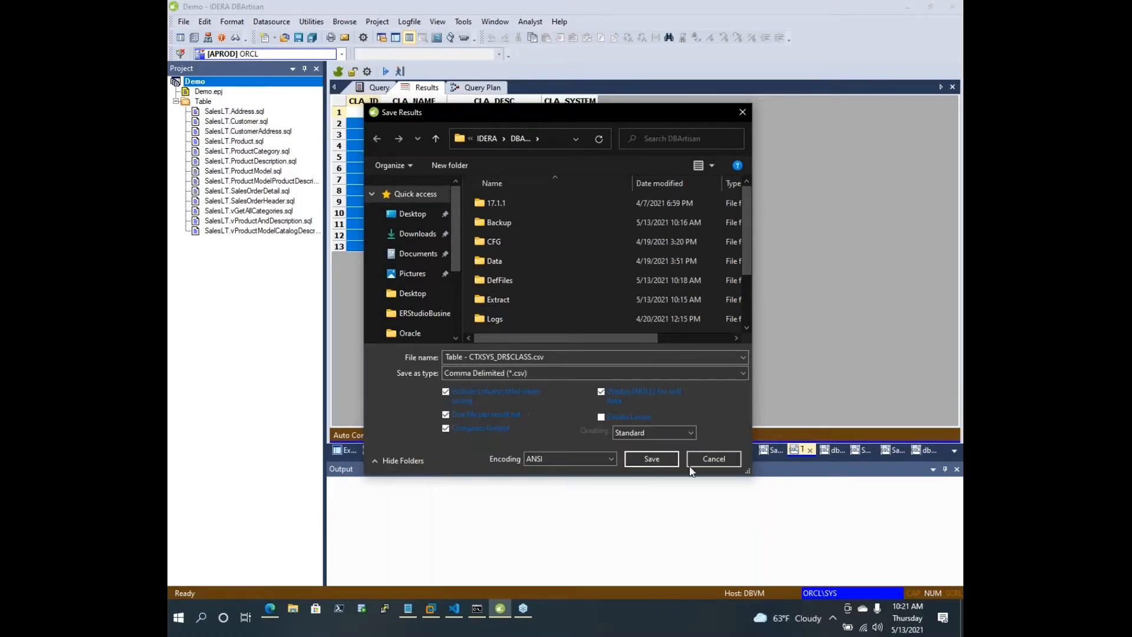
click(703, 458)
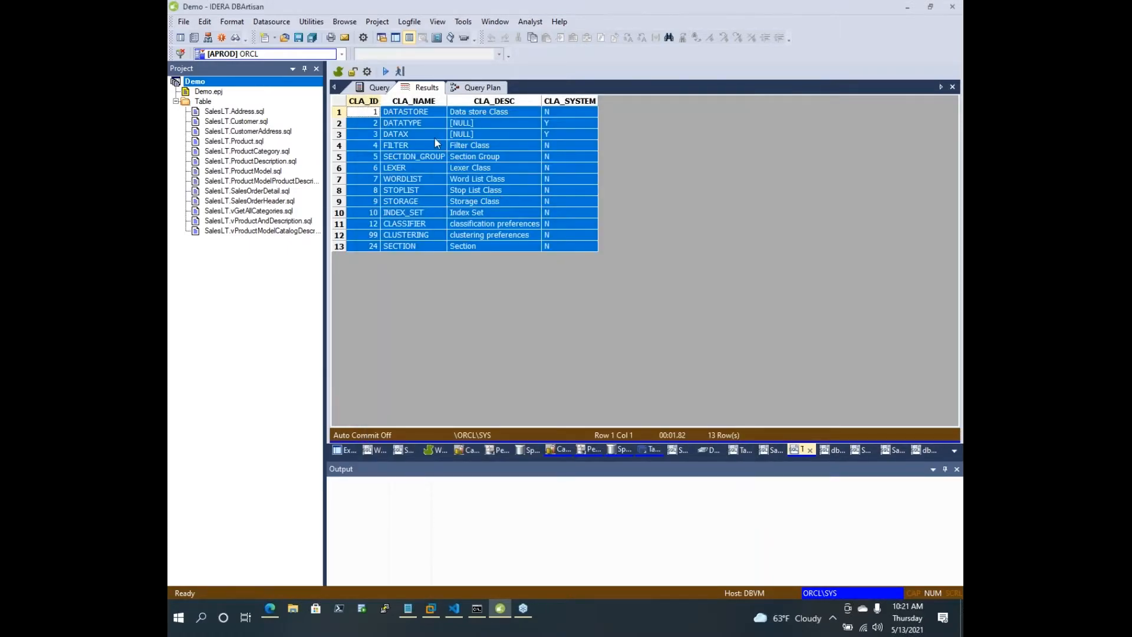
Check the ORCL query's text and query plan, and return to the datasource explorer
click(377, 87)
click(481, 88)
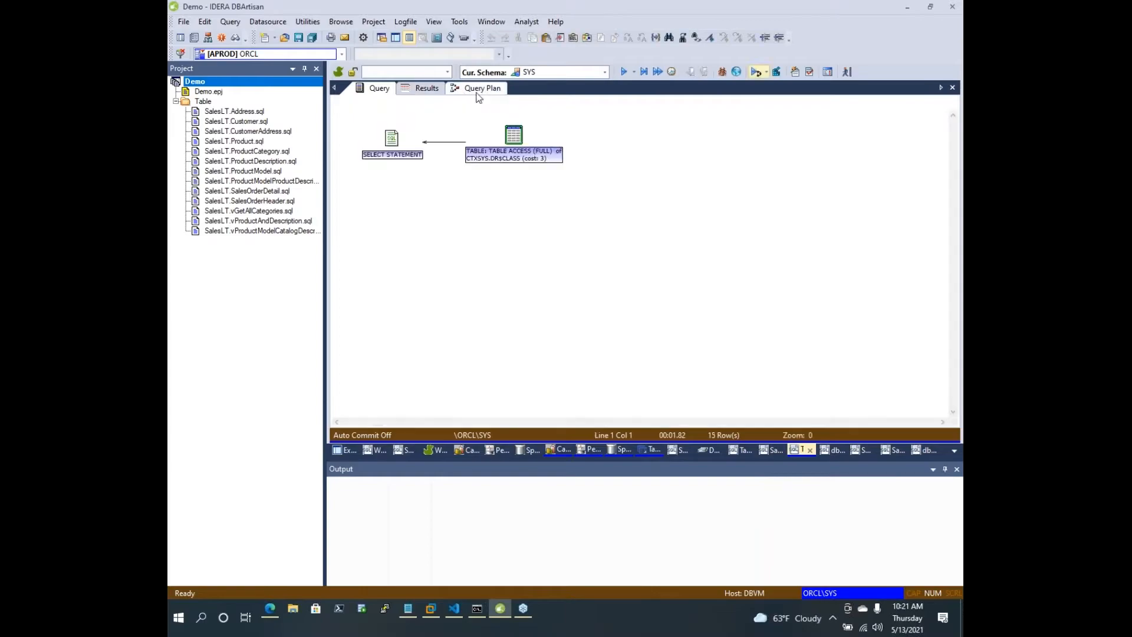
click(343, 449)
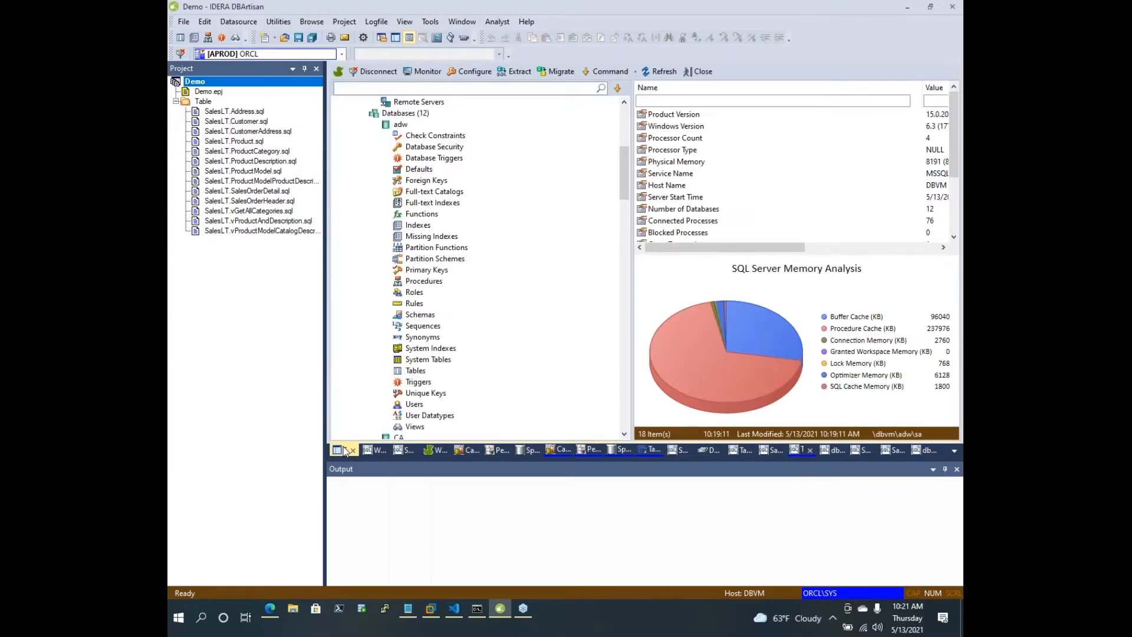
scroll(477, 265, down, 7)
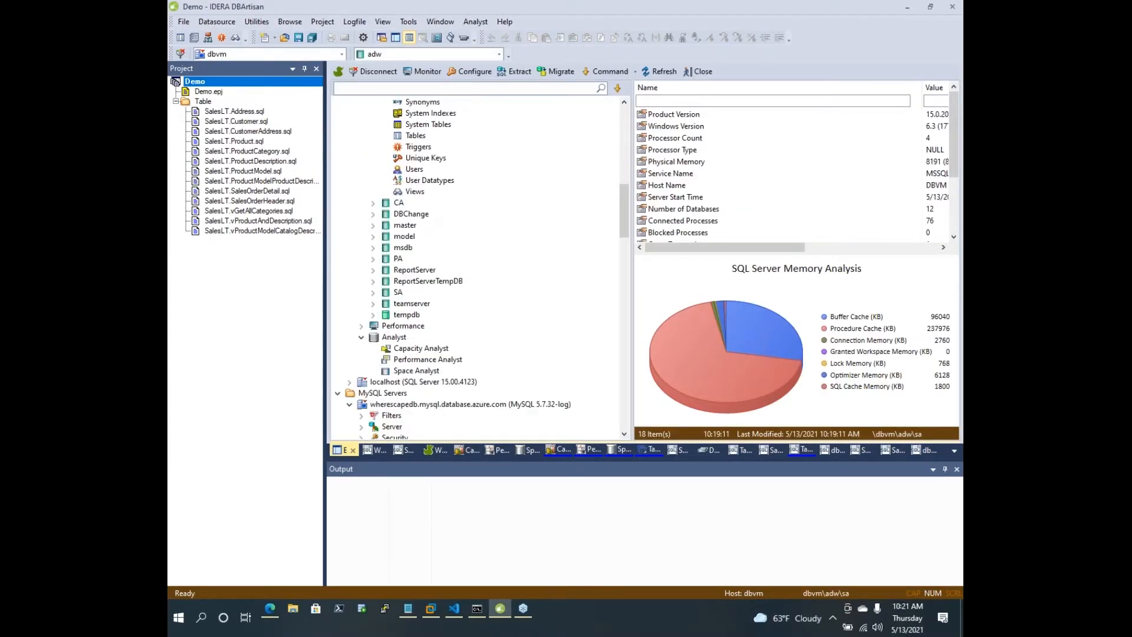
scroll(478, 265, down, 2)
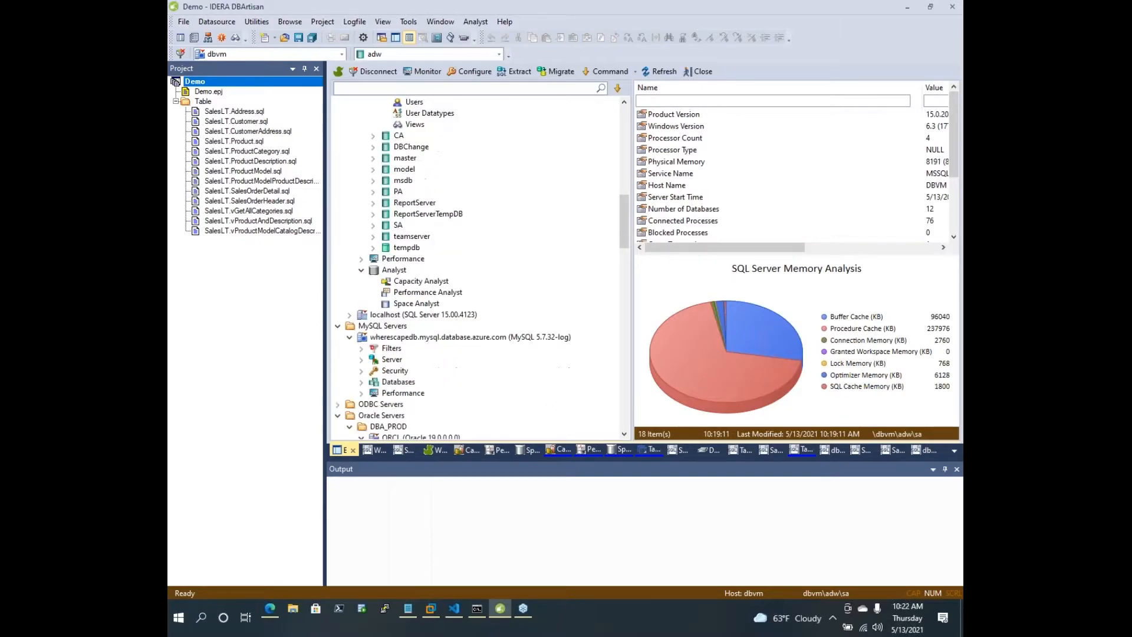
Open the File Execution Facility and add SQLServerBuild.sql from the Oracle folder as the script to run
click(408, 21)
mouse_move(467, 23)
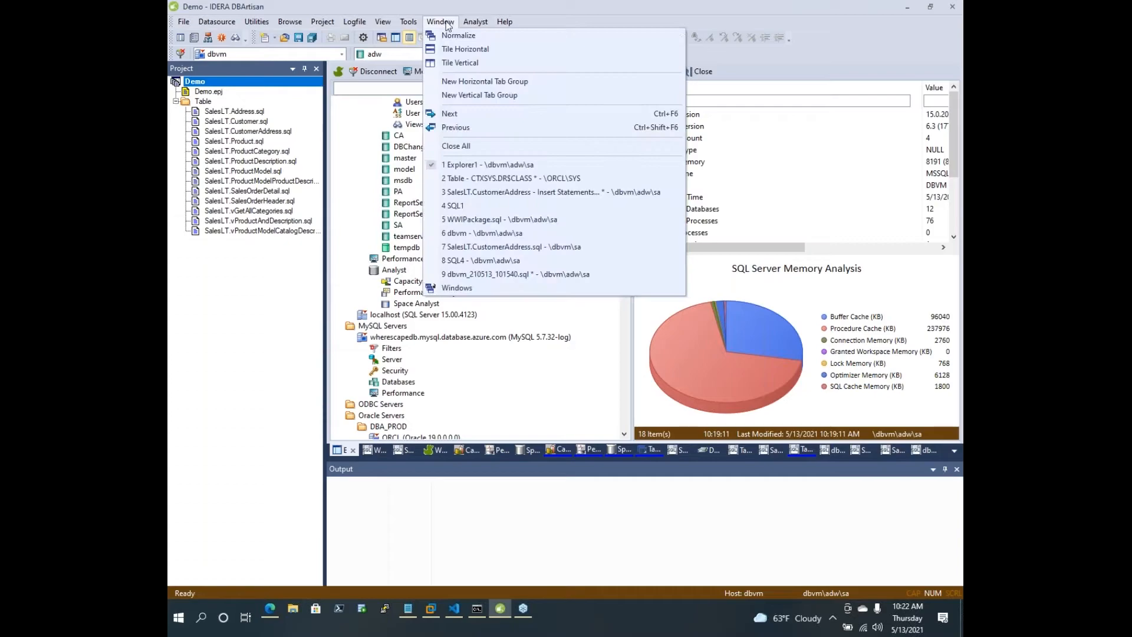
mouse_move(414, 24)
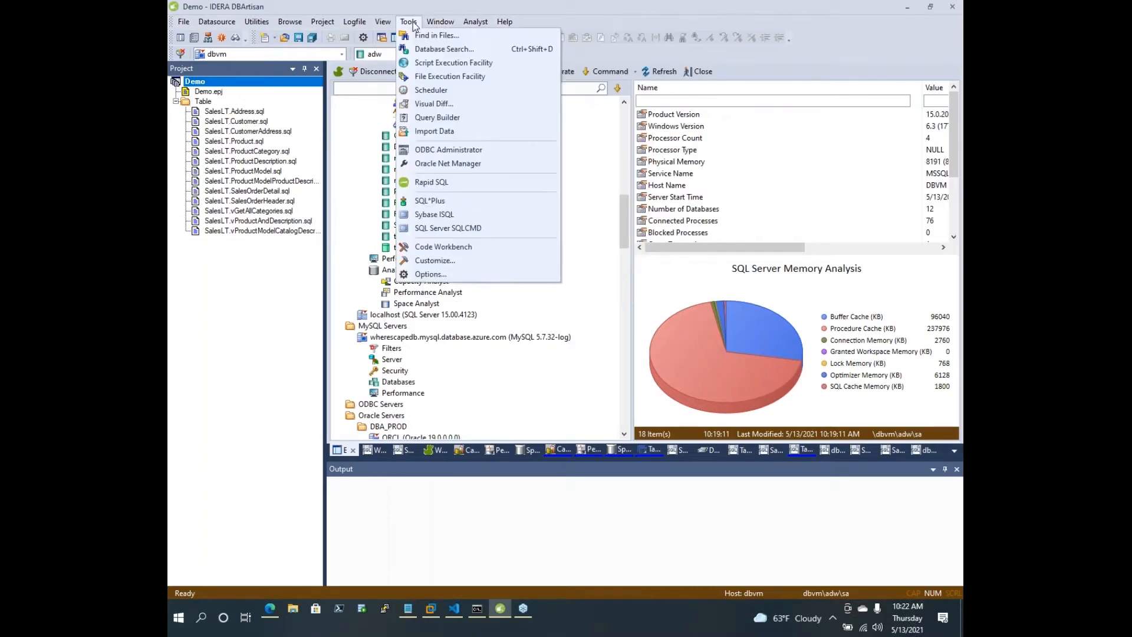
click(436, 80)
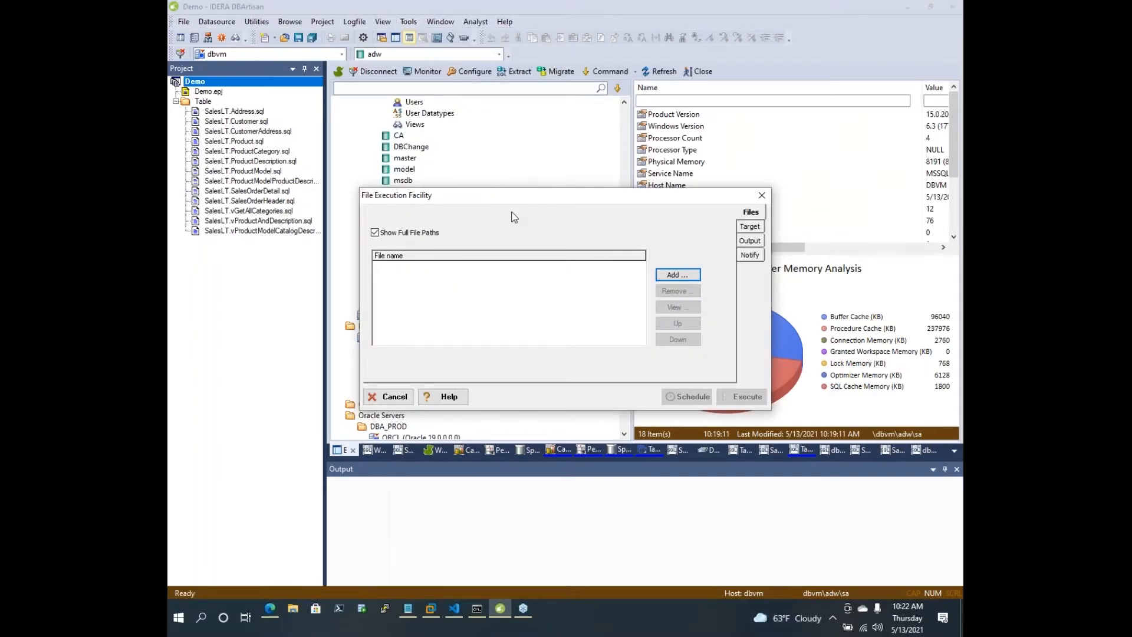
click(678, 274)
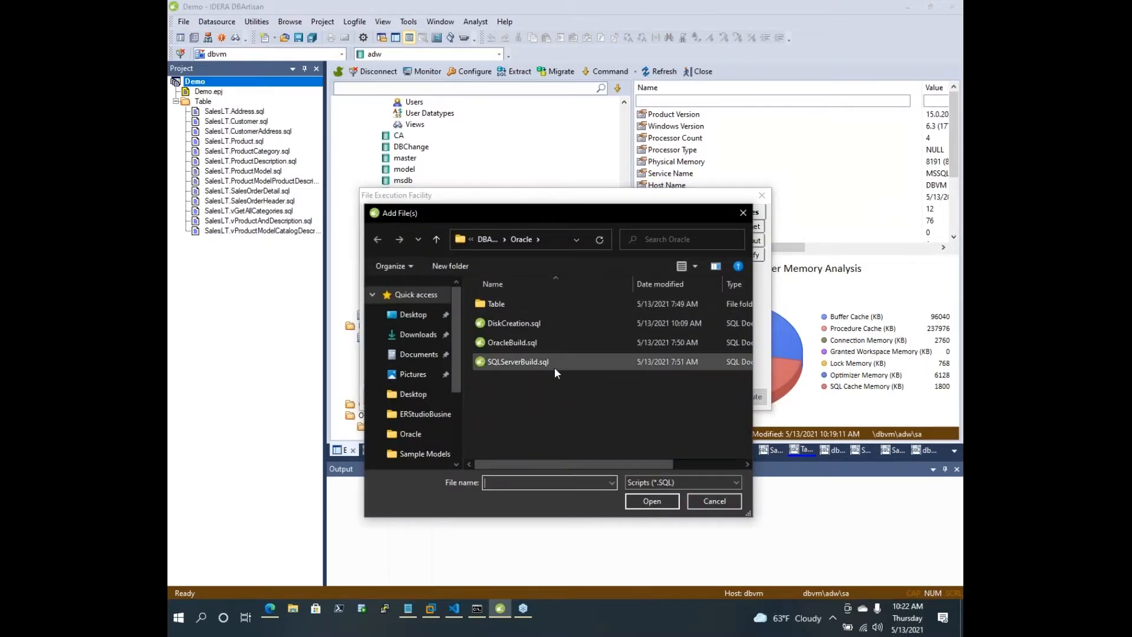
click(552, 362)
click(652, 498)
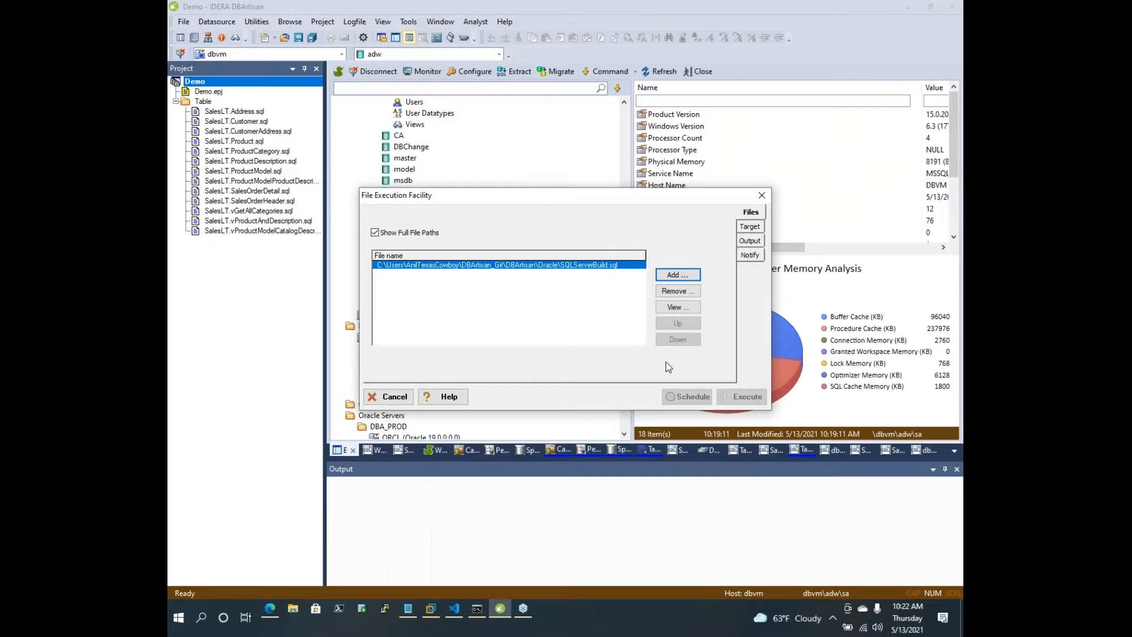
Review the script's target datasources, choose graphical output, check the notification settings, and cancel the file execution
click(753, 226)
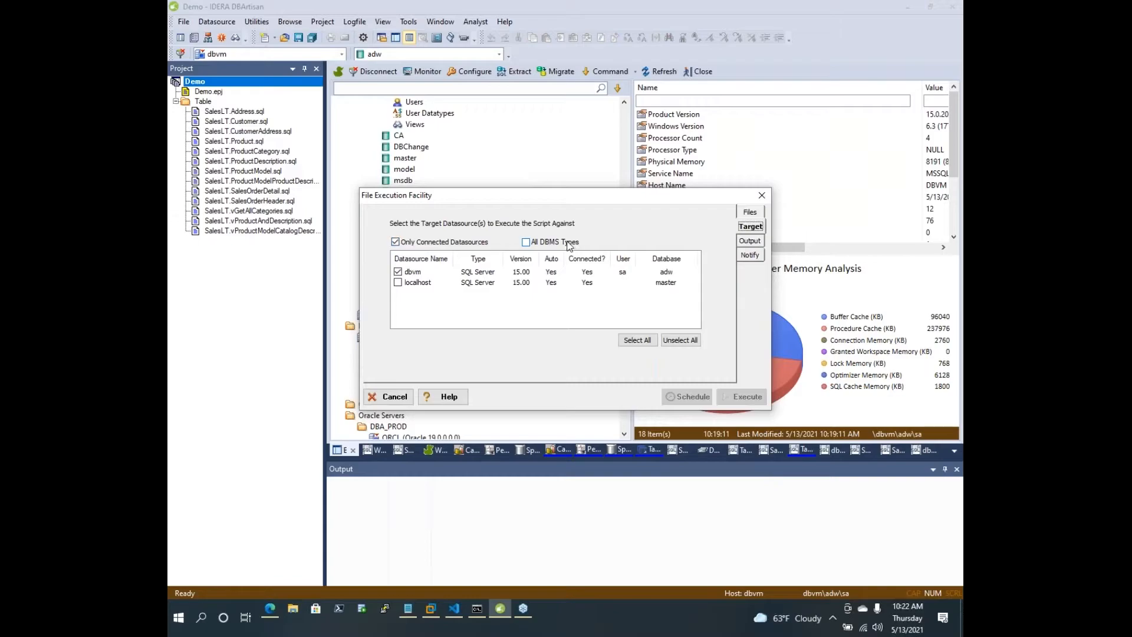
click(749, 240)
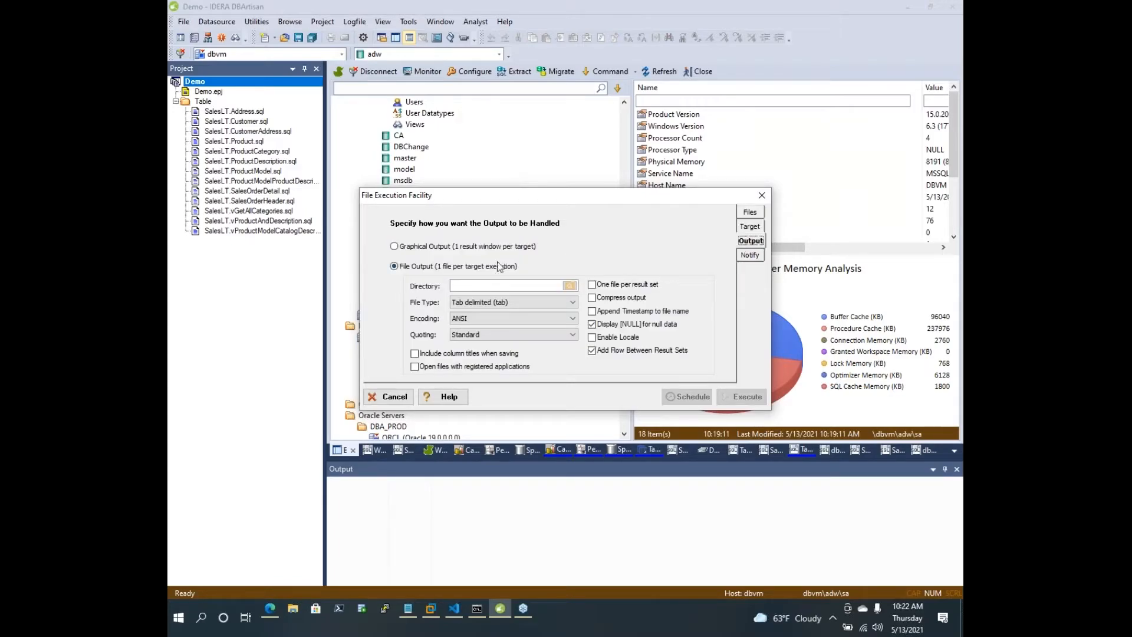
click(496, 246)
click(746, 255)
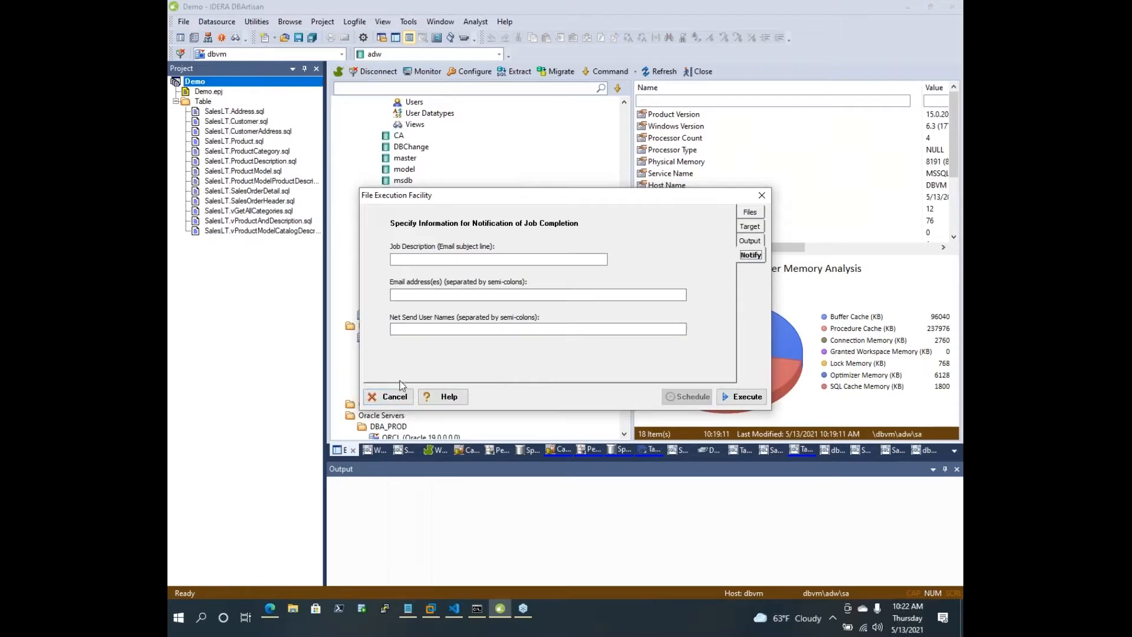
click(391, 396)
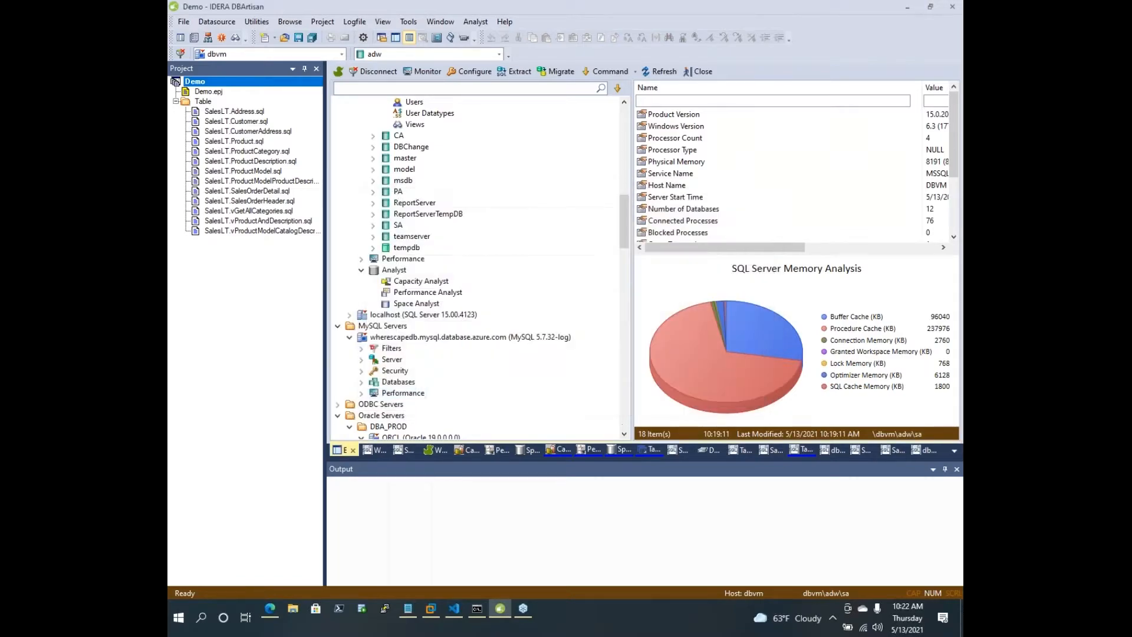
Open Visual Diff and load the adw database from the dbvm server as the first object to compare
click(439, 22)
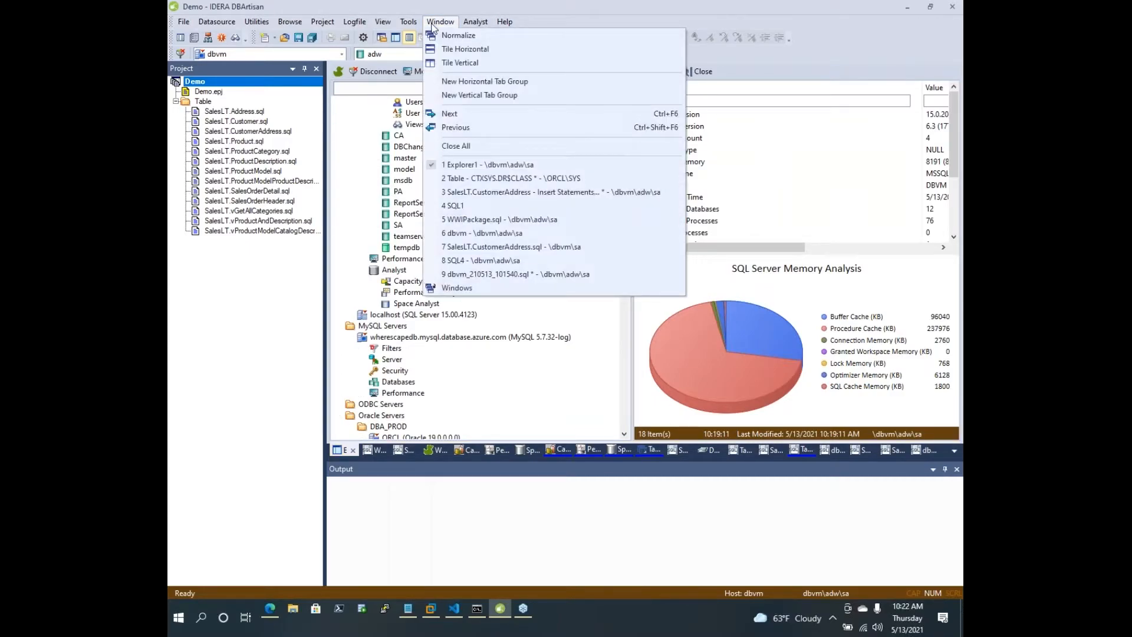
mouse_move(408, 22)
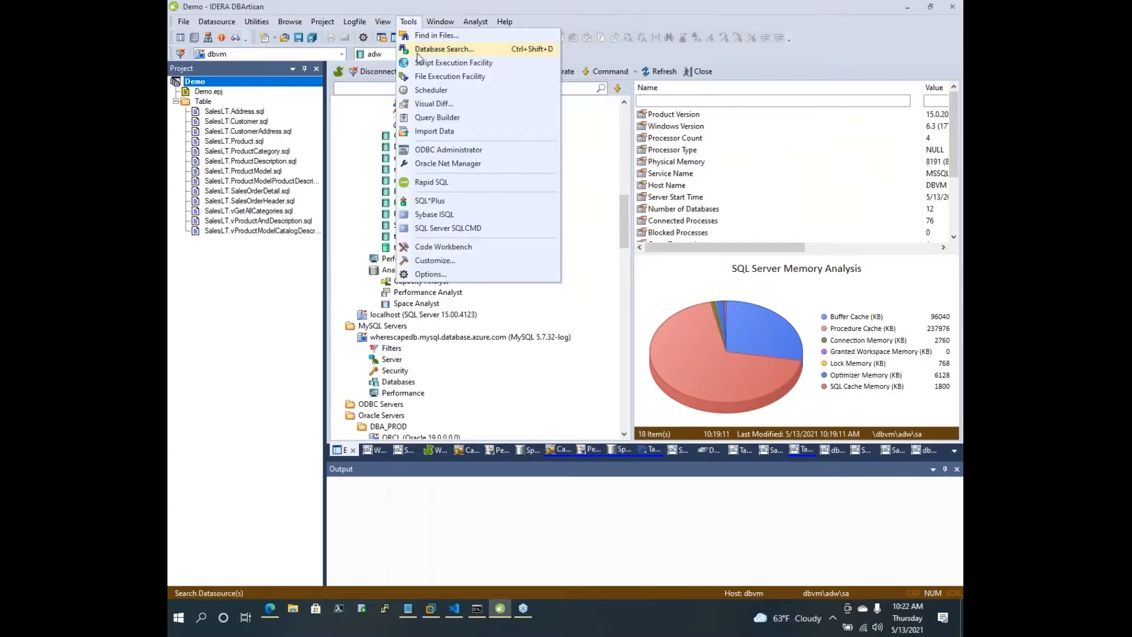
click(436, 105)
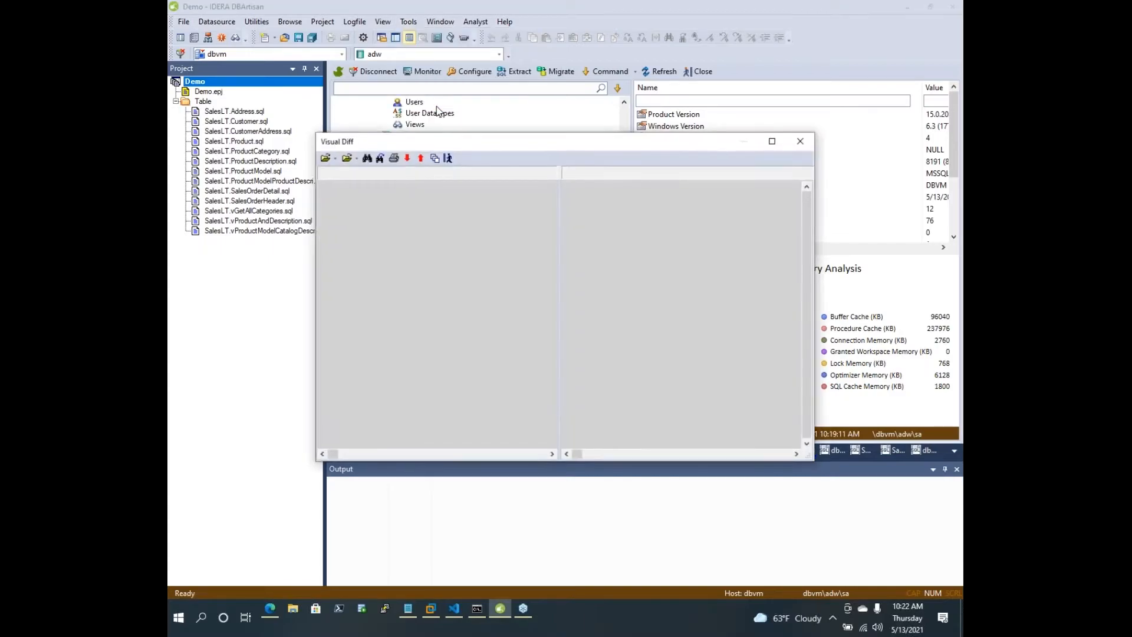
click(333, 157)
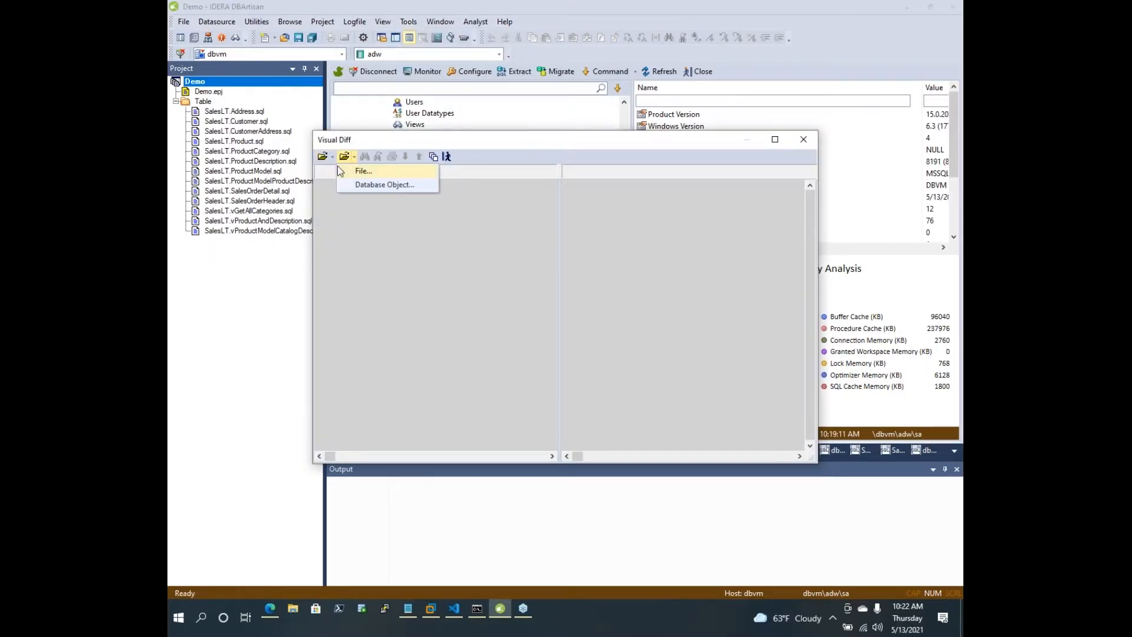
click(333, 186)
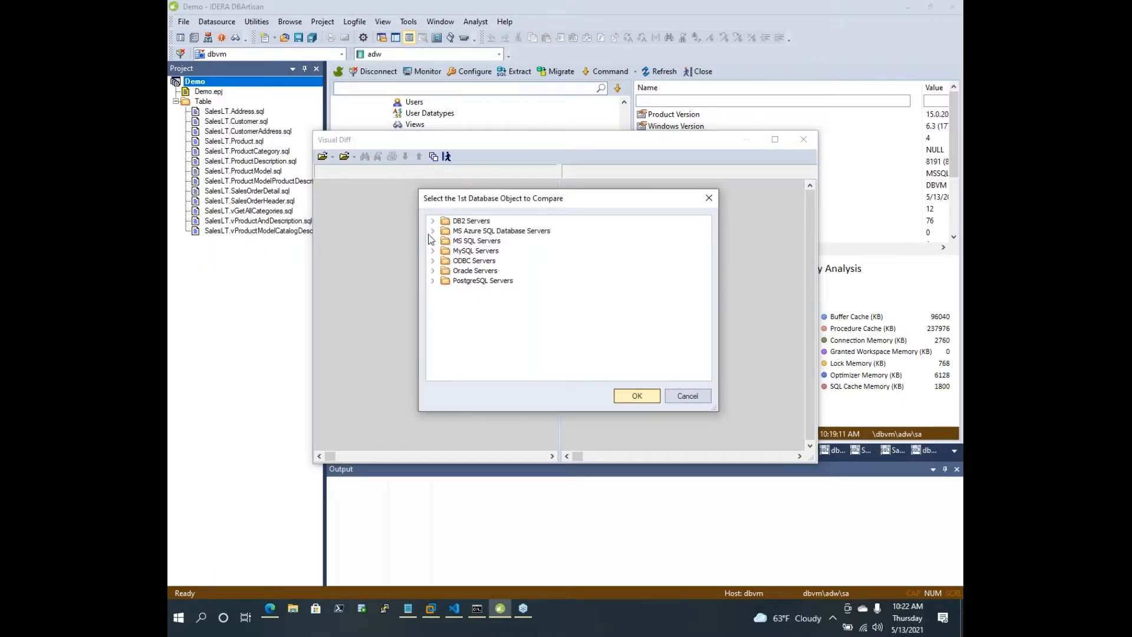
click(433, 241)
click(445, 251)
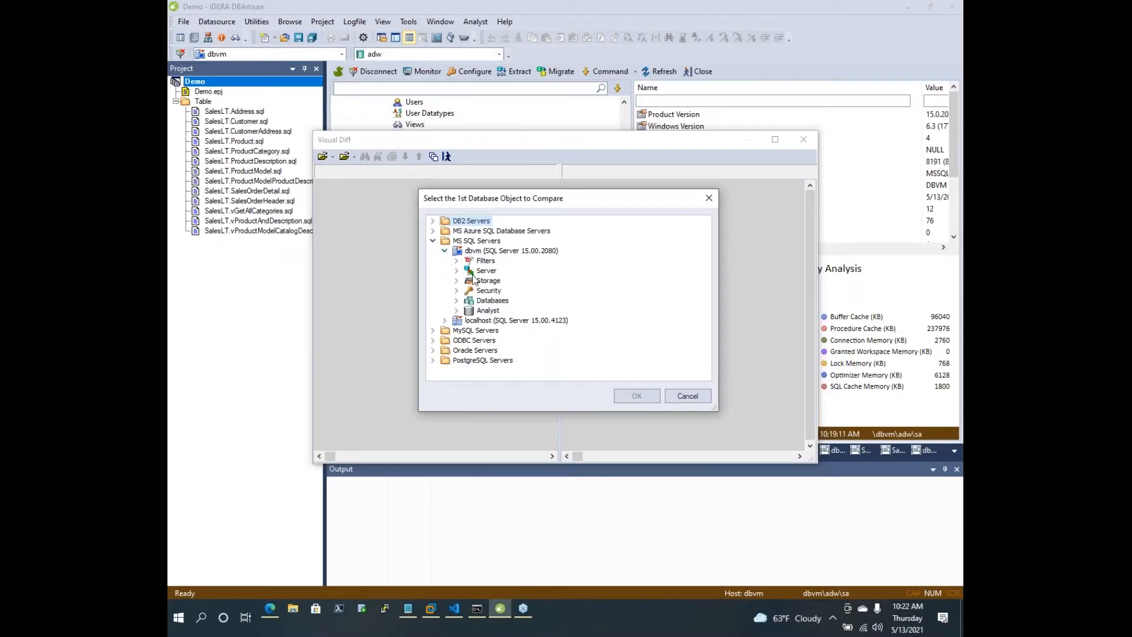
click(457, 300)
click(494, 261)
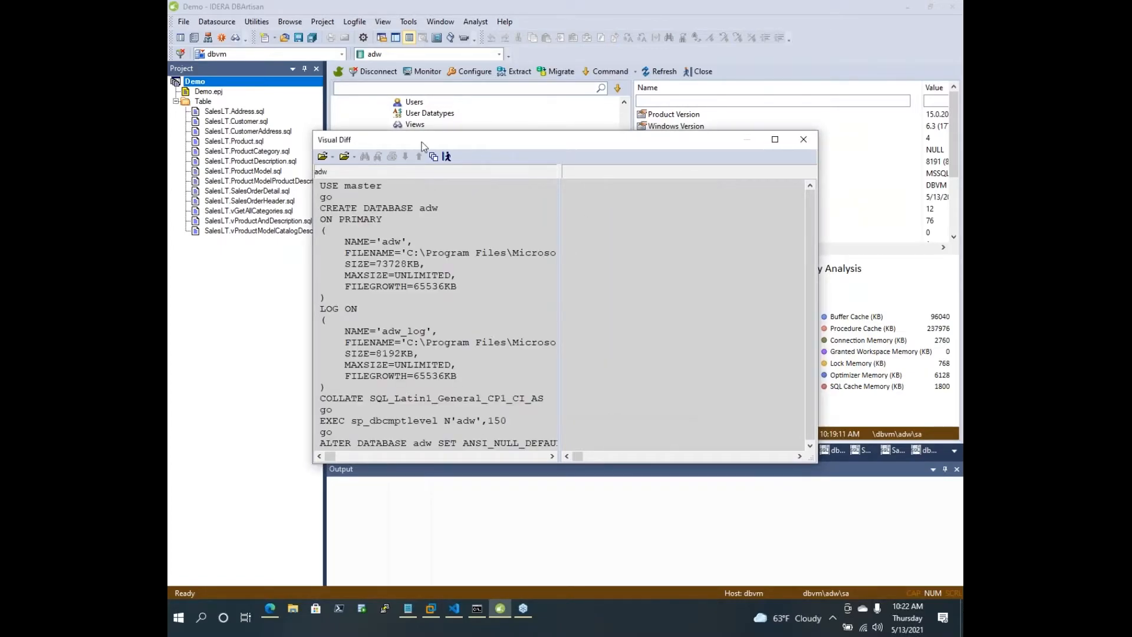
Compare the adw database script with the CTXSYS.DR$CLASS backup script file, and close the comparison
click(354, 160)
click(508, 253)
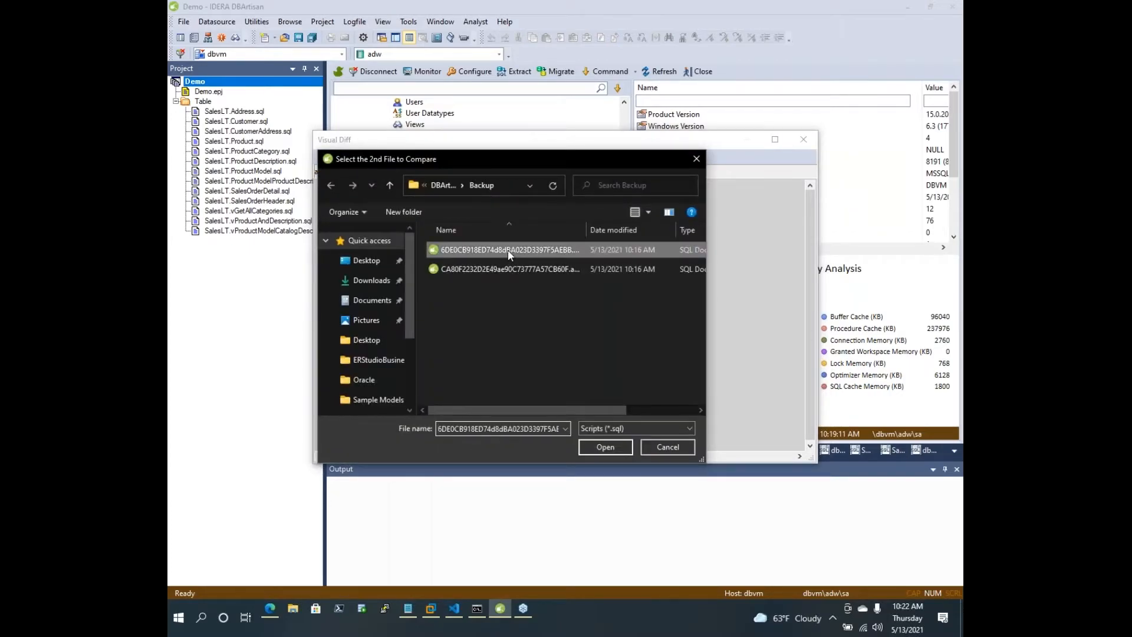
double_click(509, 253)
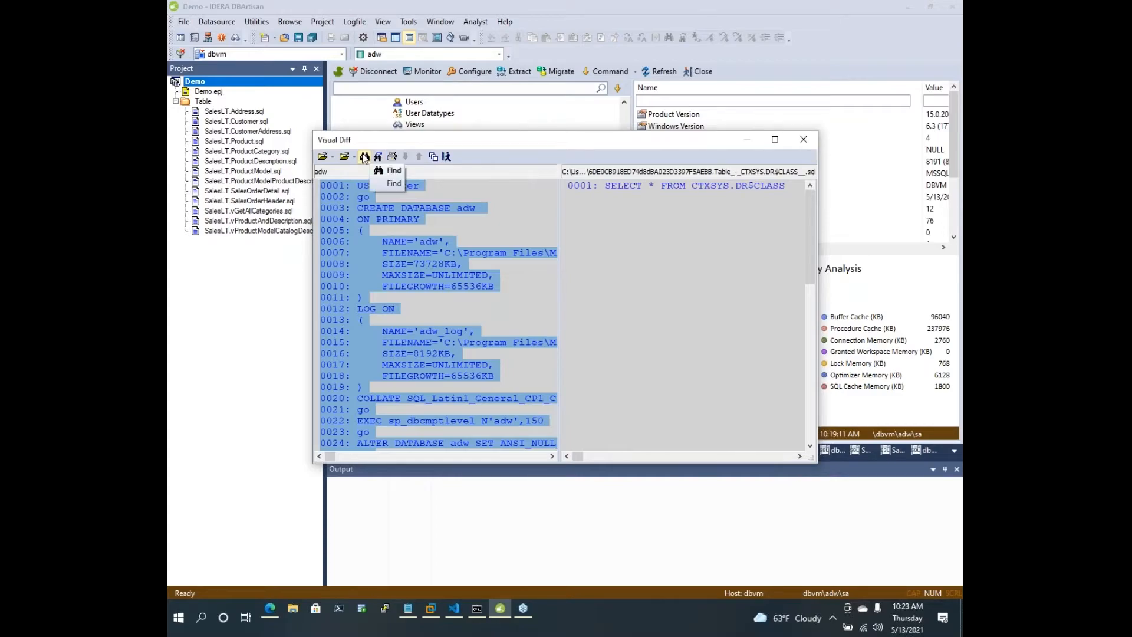
click(446, 157)
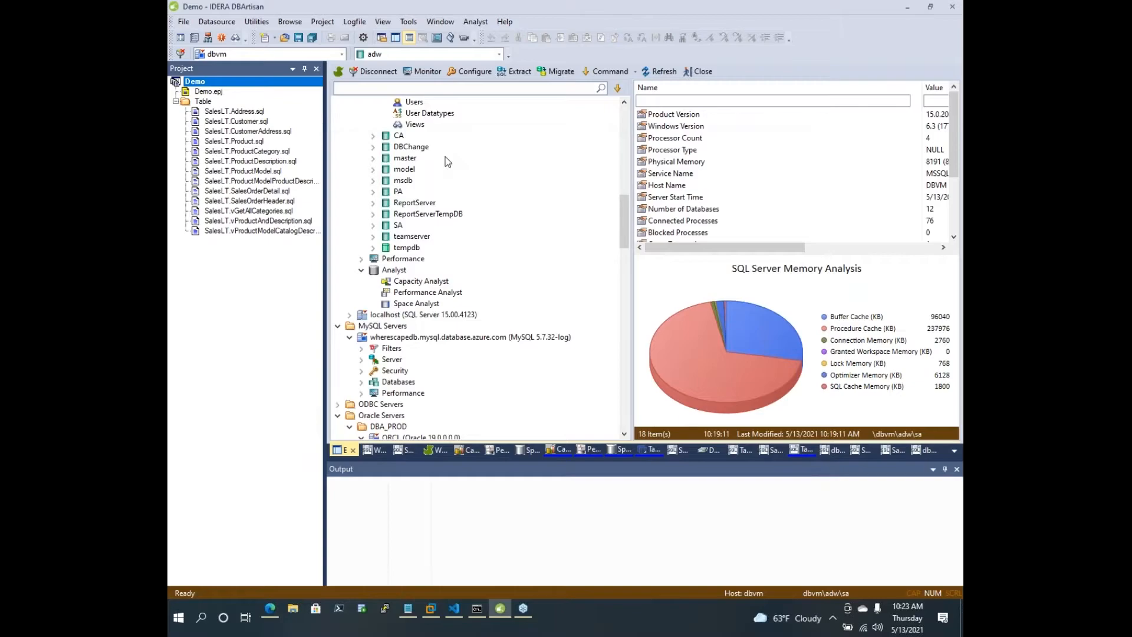
Open the Query Builder for the adw database and add the SalesLT tables Product, ProductCategory, ProductDescription and ProductModel to the diagram
click(441, 22)
click(408, 24)
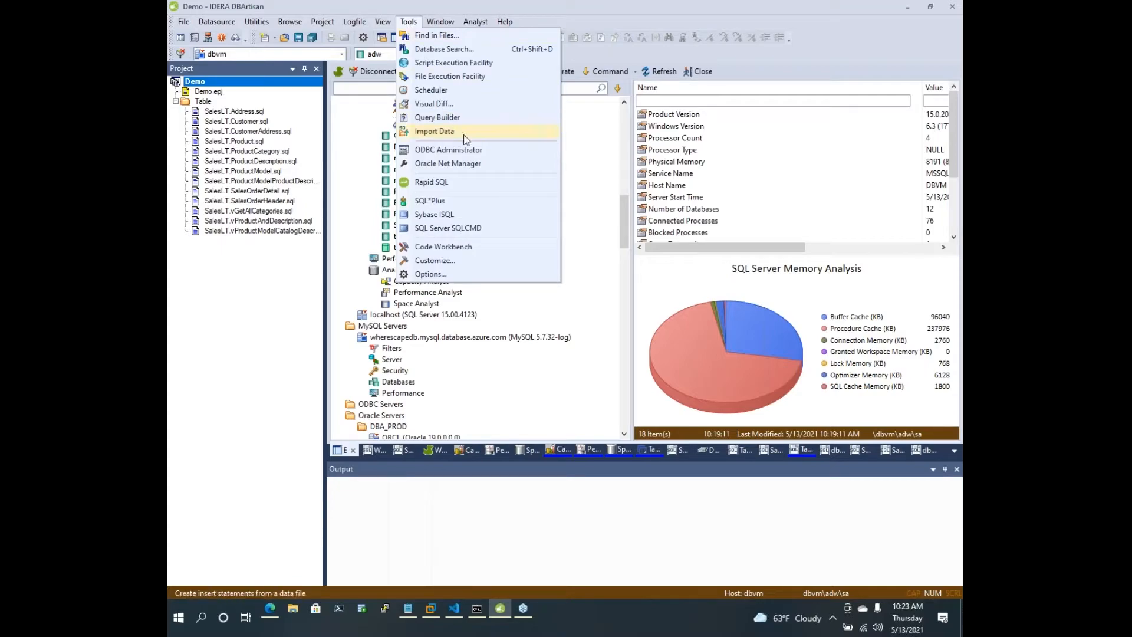
click(471, 122)
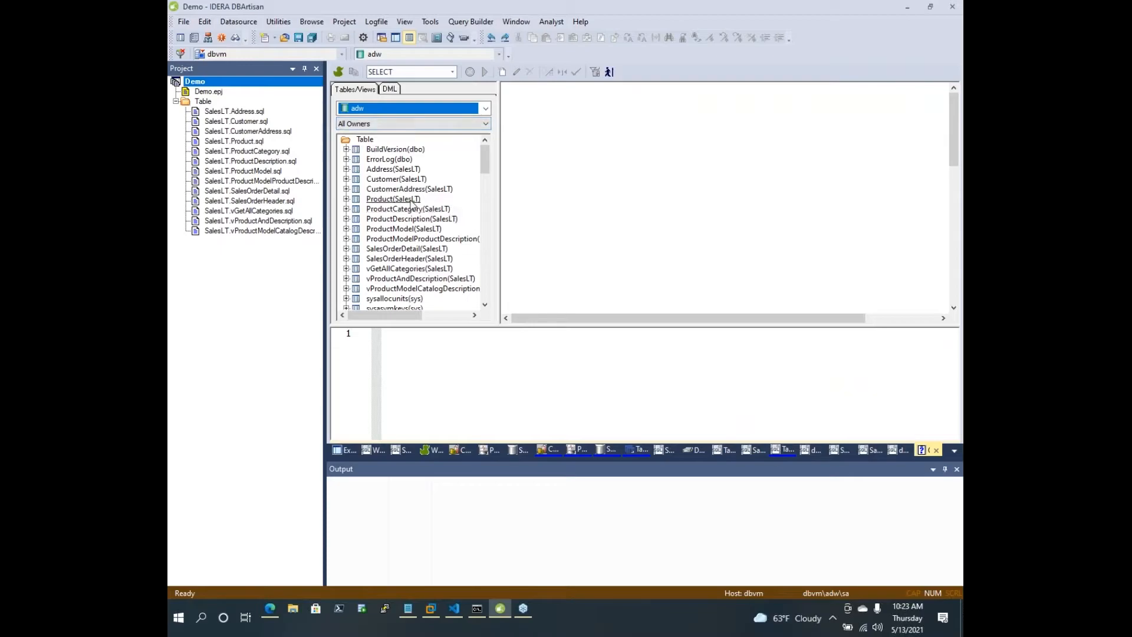
click(411, 202)
click(401, 229)
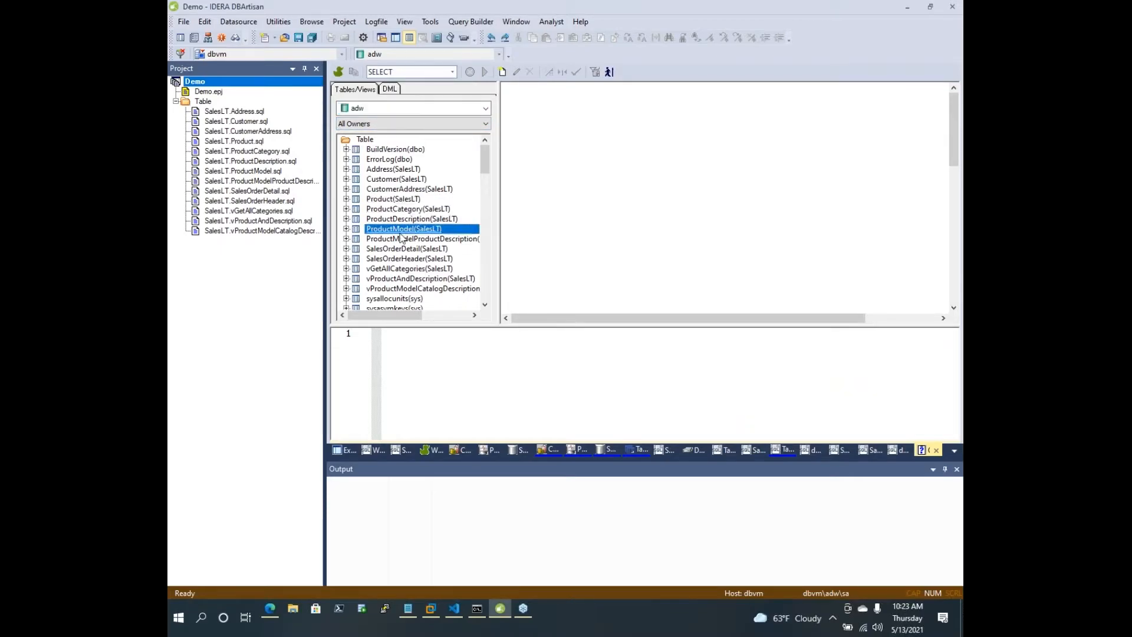
shift+click(407, 201)
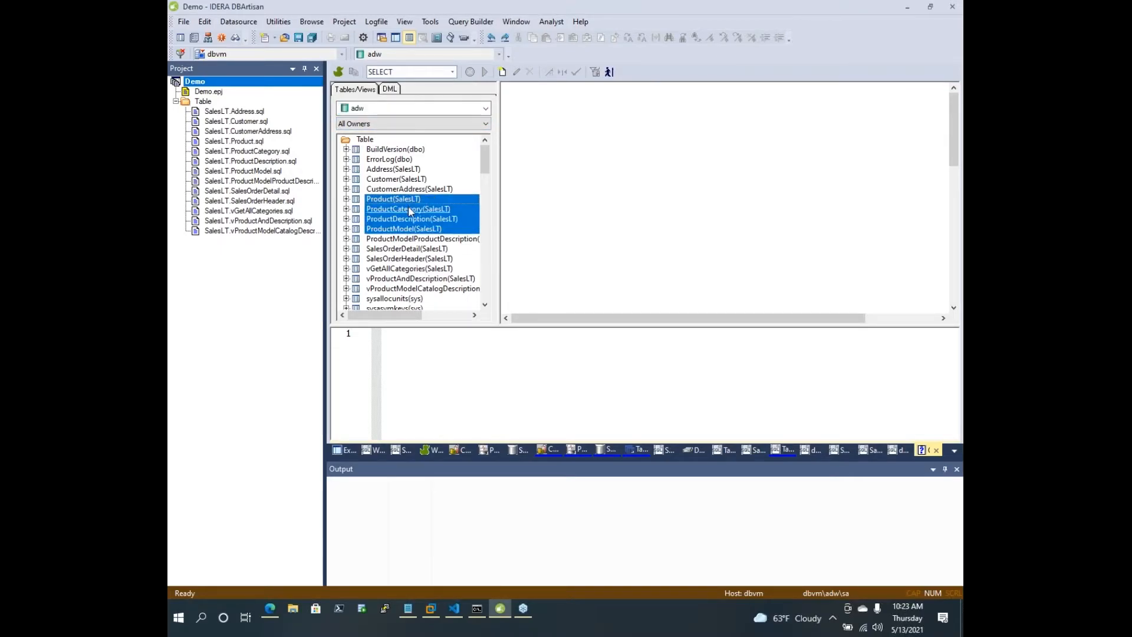
drag(433, 204, 509, 213)
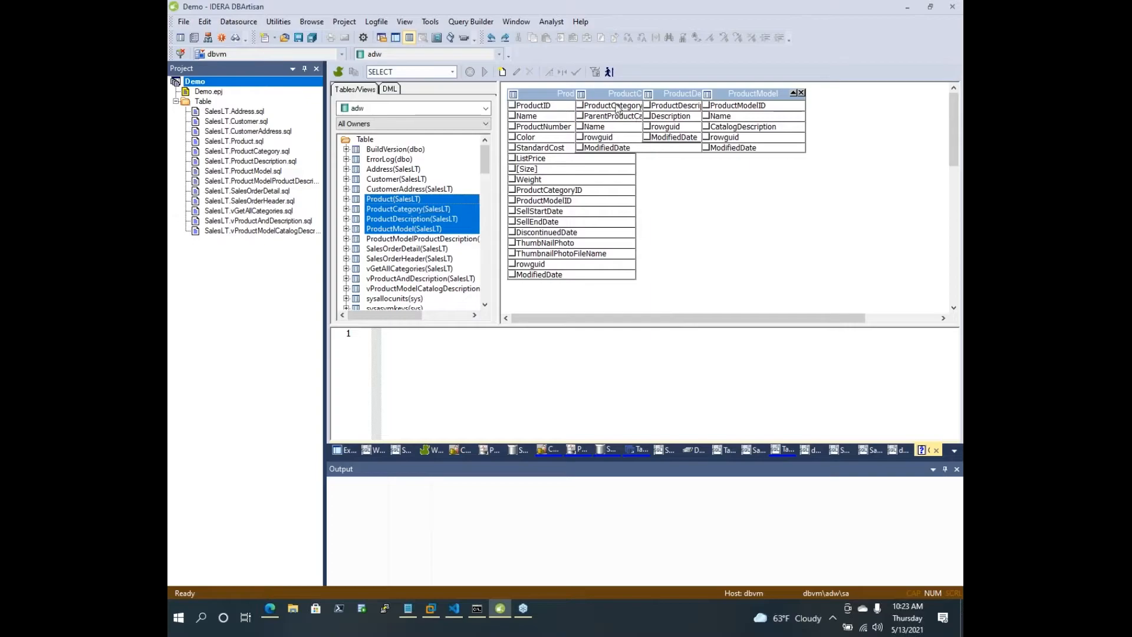
Spread out the ProductModel, ProductDescription and ProductCategory tables in the diagram so they no longer overlap
drag(735, 91, 849, 143)
drag(698, 95, 728, 225)
drag(650, 92, 742, 97)
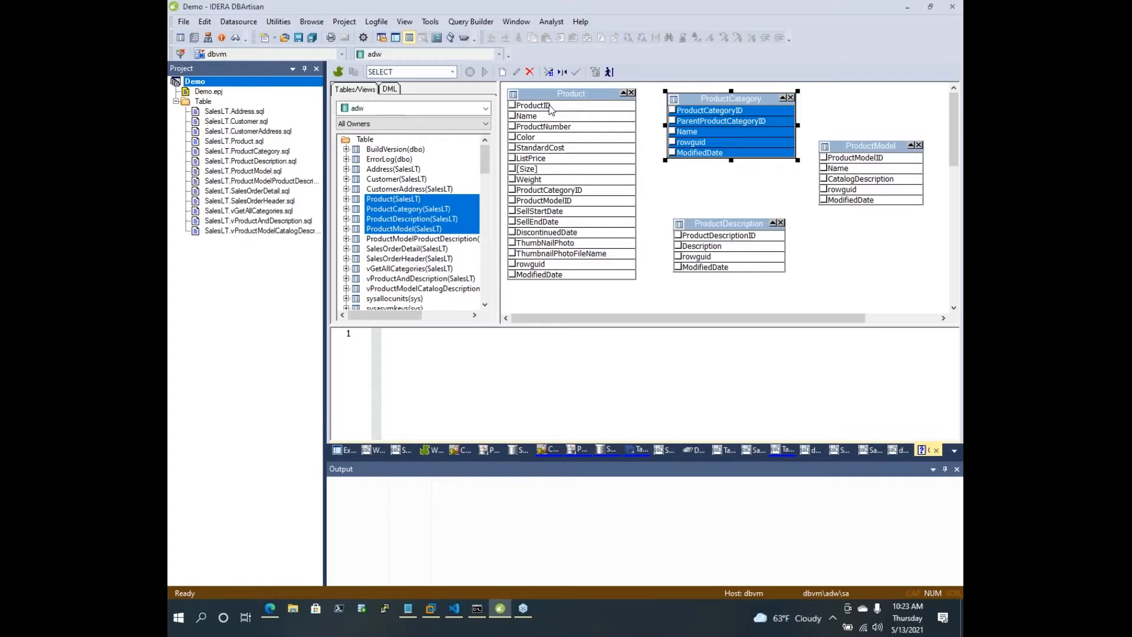
Join Product.ProductID to ProductCategoryID and to ProductDescriptionID, and join ProductCategory.ProductCategoryID to ProductModelID
drag(550, 107, 707, 113)
click(849, 121)
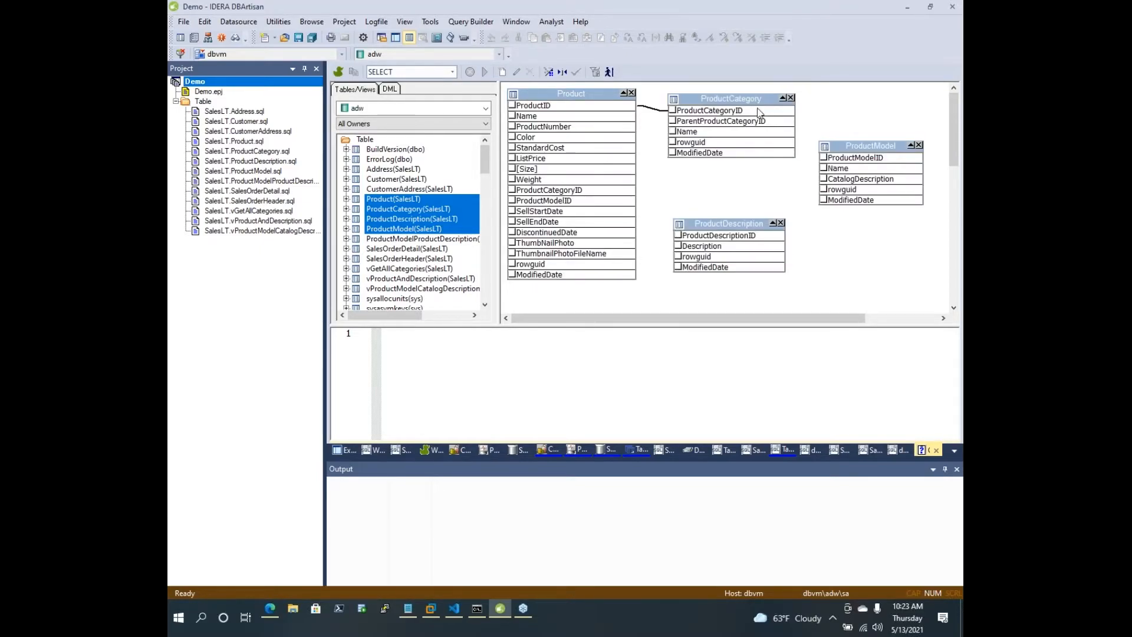
drag(766, 118, 840, 159)
drag(531, 105, 714, 235)
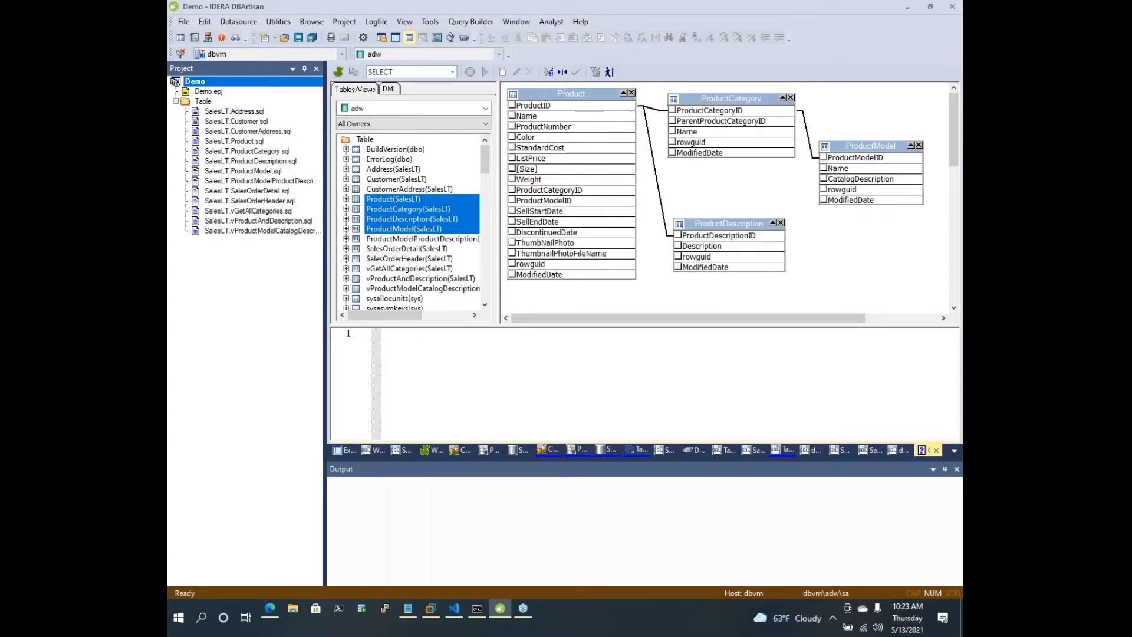
Include ProductID, Name and ProductNumber from Product, and ParentProductCategoryID, Name and rowguid from ProductCategory in the query
click(511, 105)
click(512, 116)
click(512, 127)
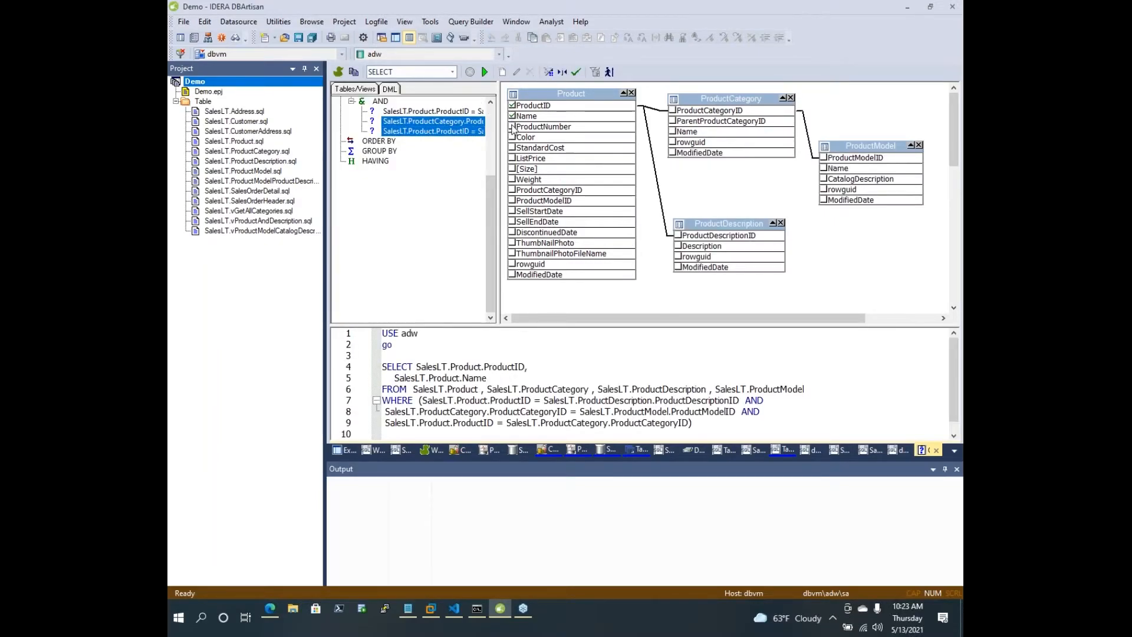
click(672, 121)
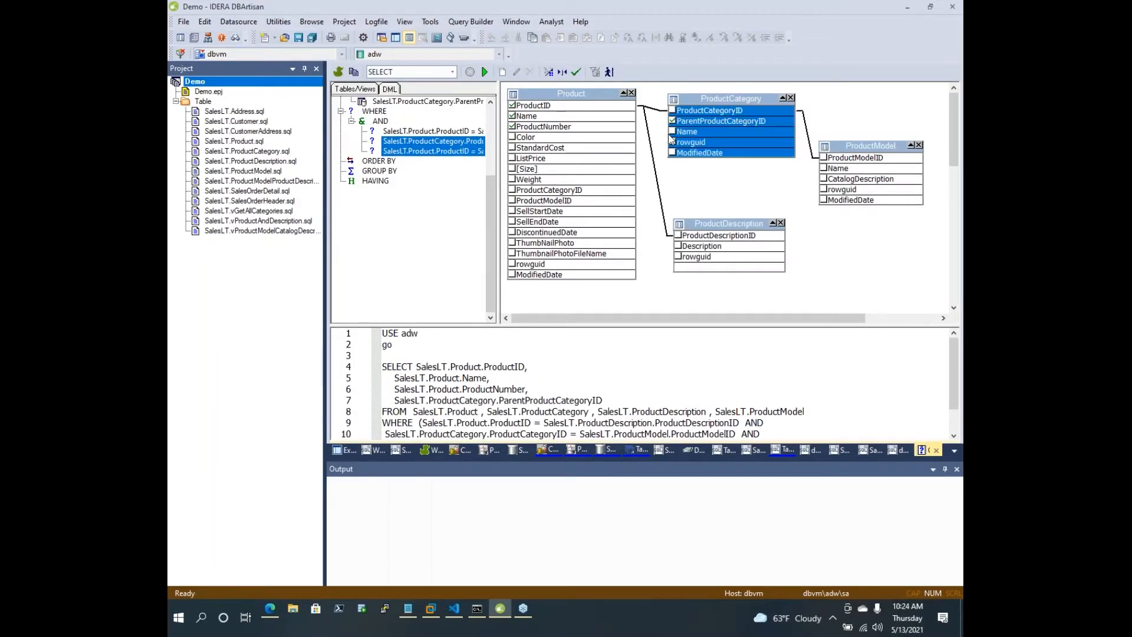
click(671, 131)
click(672, 142)
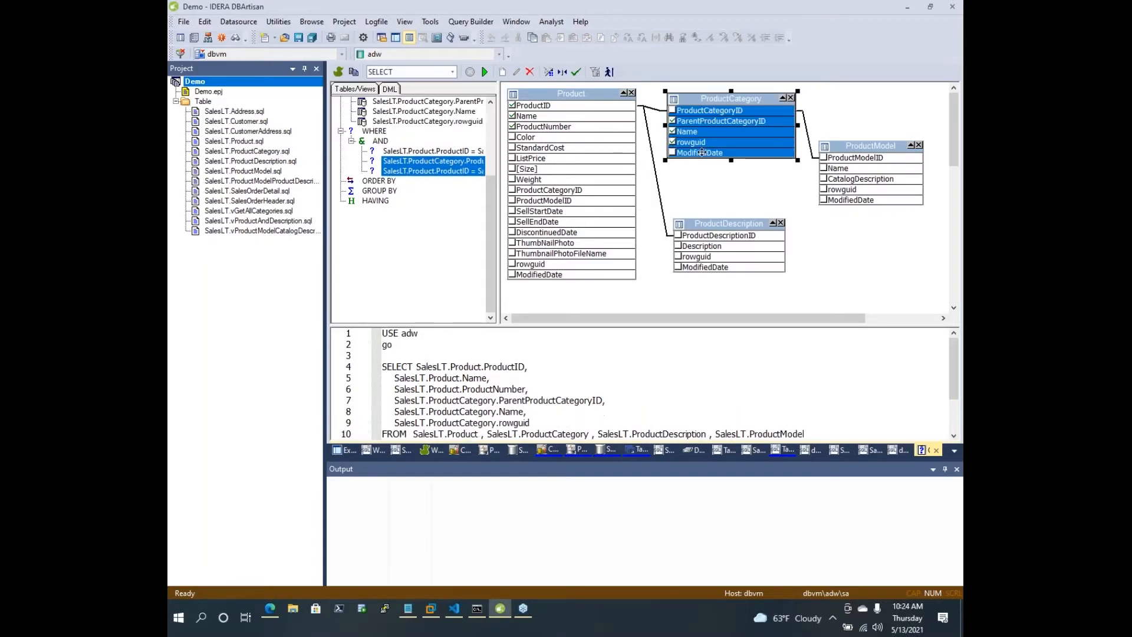
Include ProductModelID and Name from ProductModel, and Description and rowguid from ProductDescription in the query
click(824, 157)
click(823, 168)
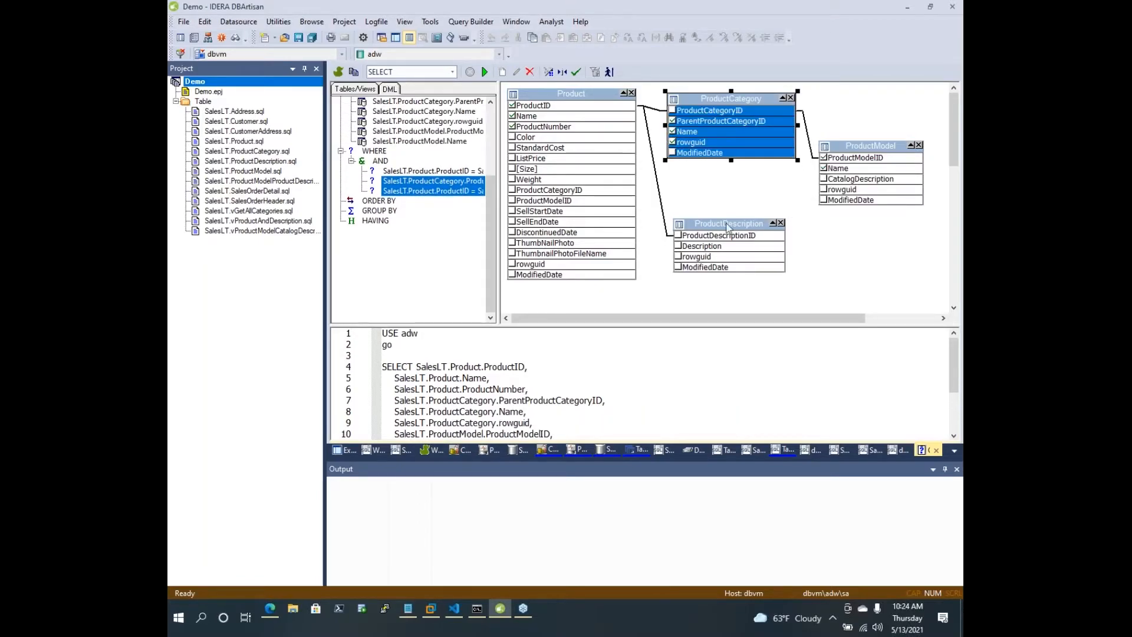
click(678, 246)
click(678, 256)
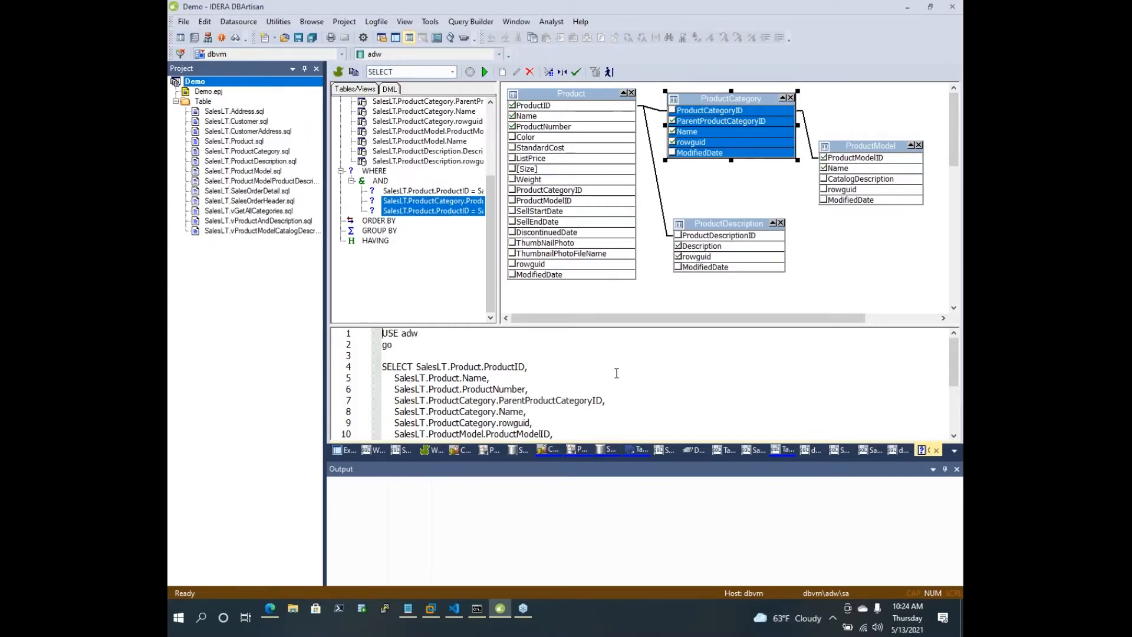
Enlarge the generated SQL area upward and review the complete SELECT statement
right_click(633, 364)
click(622, 342)
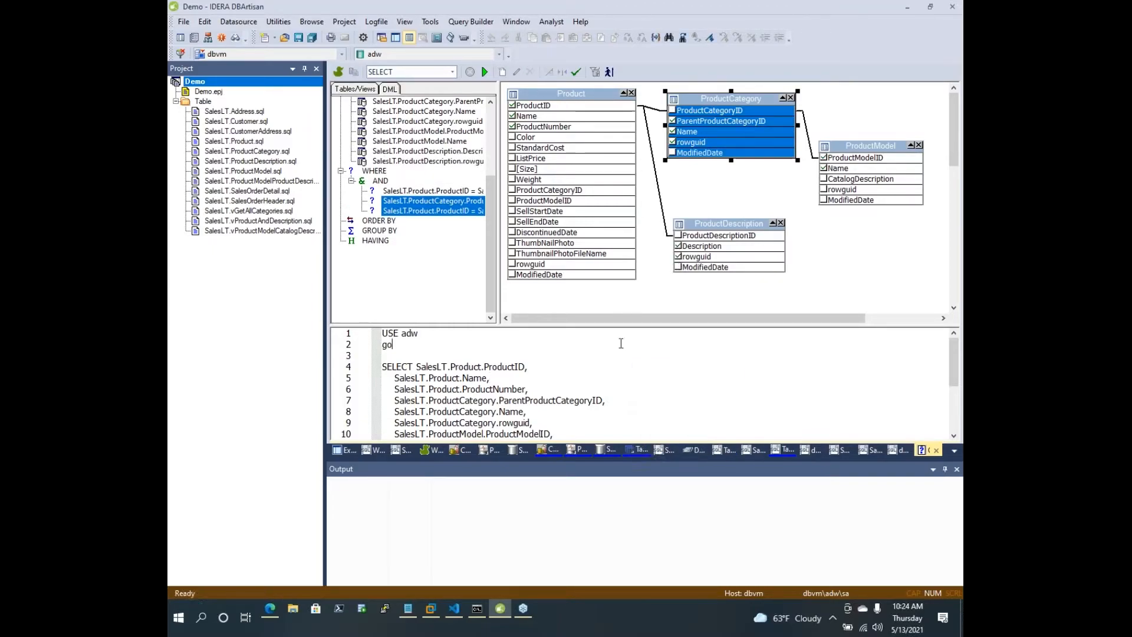
drag(630, 325, 629, 257)
click(725, 323)
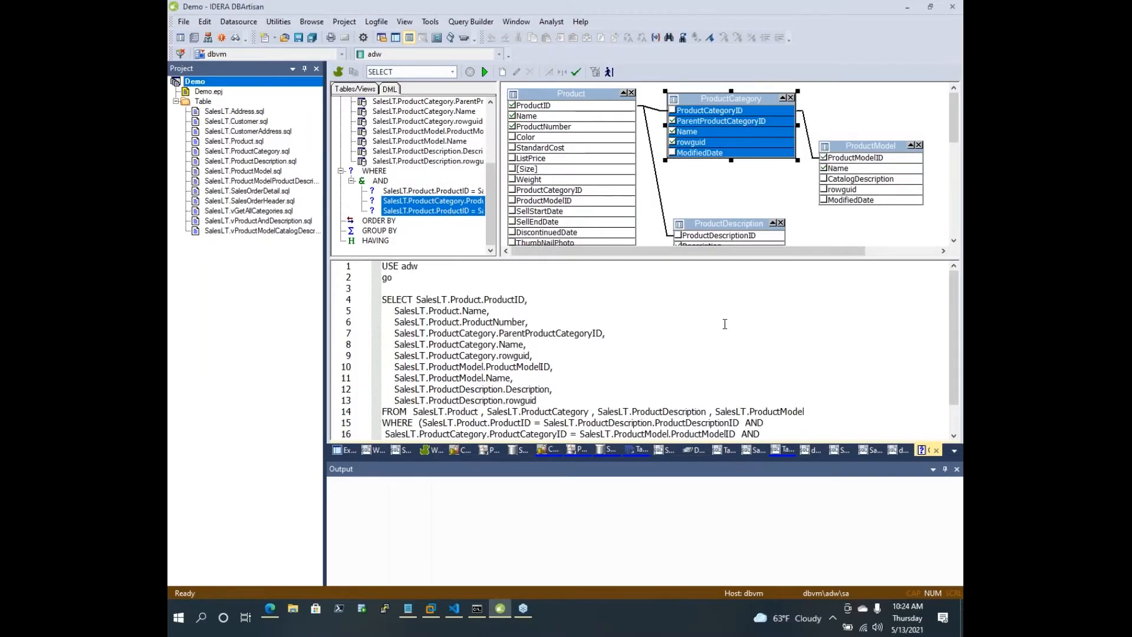
scroll(725, 324, down, 1)
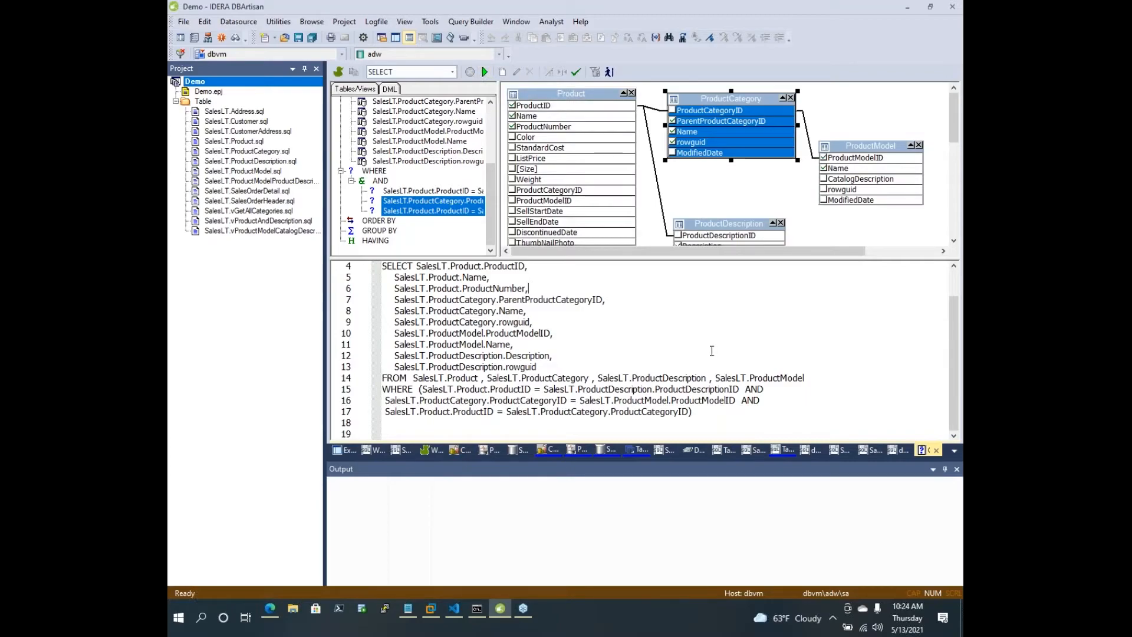
Copy the whole generated SQL statement into a new SQL window and execute it against adw
key(ctrl+a)
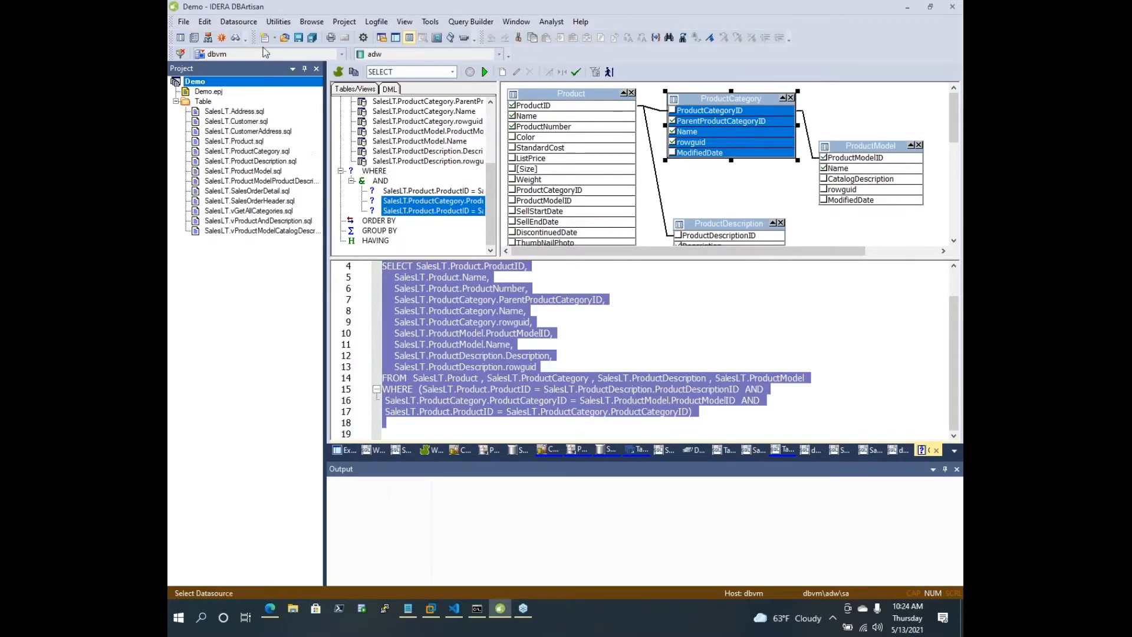
click(265, 37)
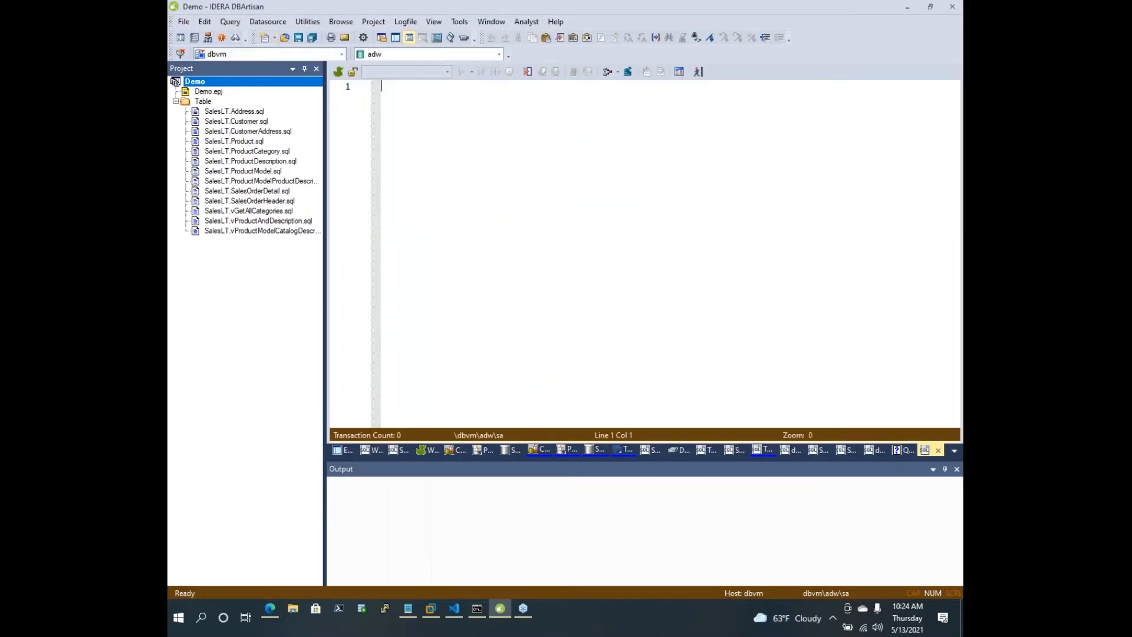
text(USE adw go  SELECT SalesLT.Product.ProductID,     SalesLT.Product.Name,     SalesLT.Product.ProductNumber,     SalesLT.ProductCategory.ParentProductCategoryID,     SalesLT.ProductCategory.Name,     SalesLT.ProductCategory.rowguid,     SalesLT.ProductModel.ProductModelID,     SalesLT.ProductModel.Name,     SalesLT.ProductDescription.Description,     SalesLT.ProductDescription.rowguid FROM  SalesLT.Product , SalesLT.ProductCategory , SalesLT.ProductDescription , SalesLT.ProductModel WHERE  (SalesLT.Product.ProductID = SalesLT.ProductDescription.ProductDescriptionID  AND  SalesLT.ProductCategory.ProductCategoryID = SalesLT.ProductModel.ProductModelID  AND  SalesLT.Product.ProductID = SalesLT.ProductCategory.ProductCategoryID))
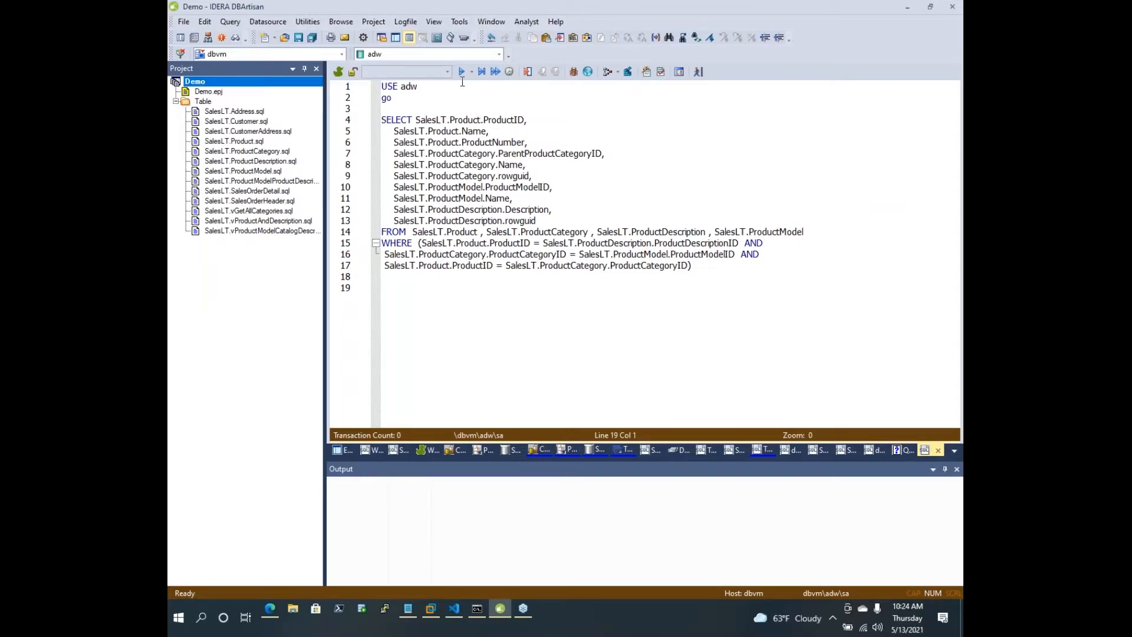
click(461, 72)
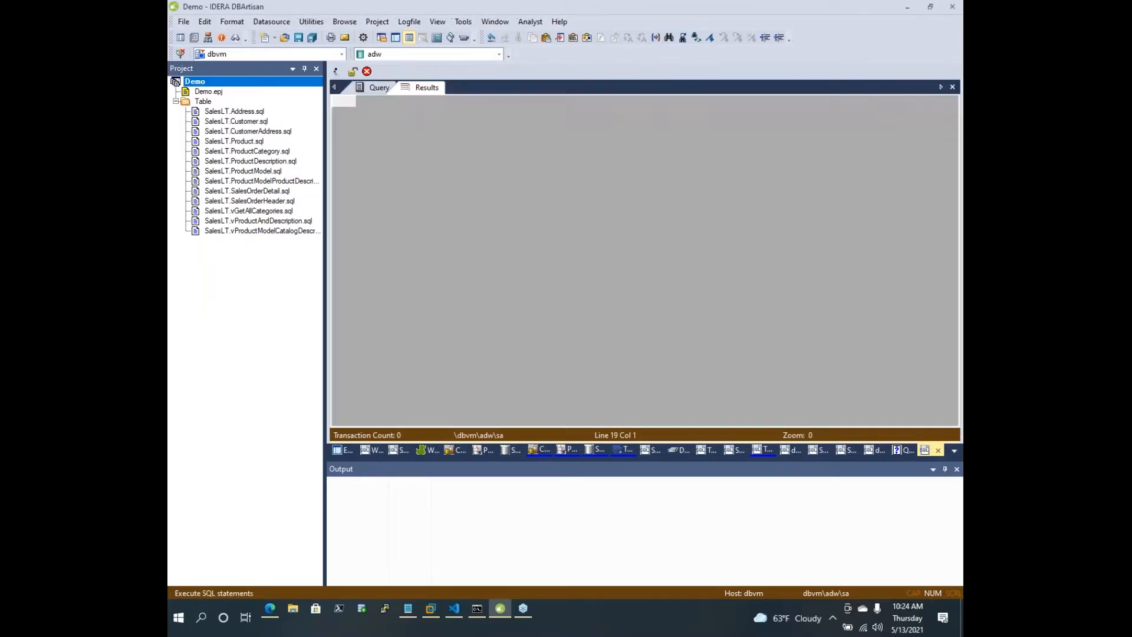
Compare the query with its results, turn on the query plan, and execute the SQL again
click(372, 89)
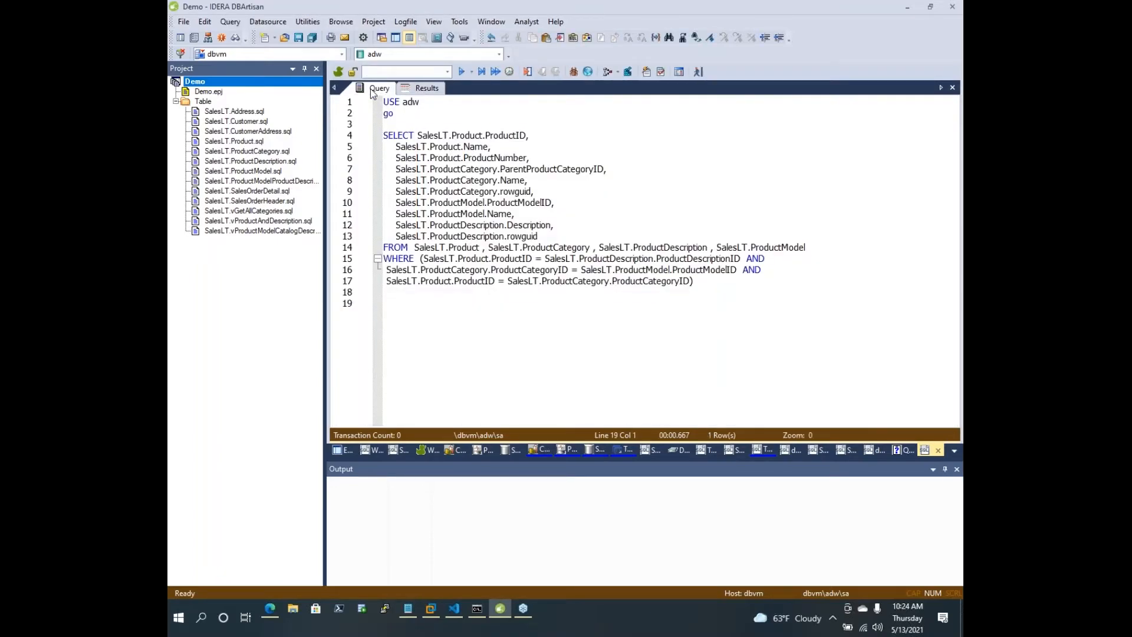
click(421, 89)
click(378, 88)
click(607, 73)
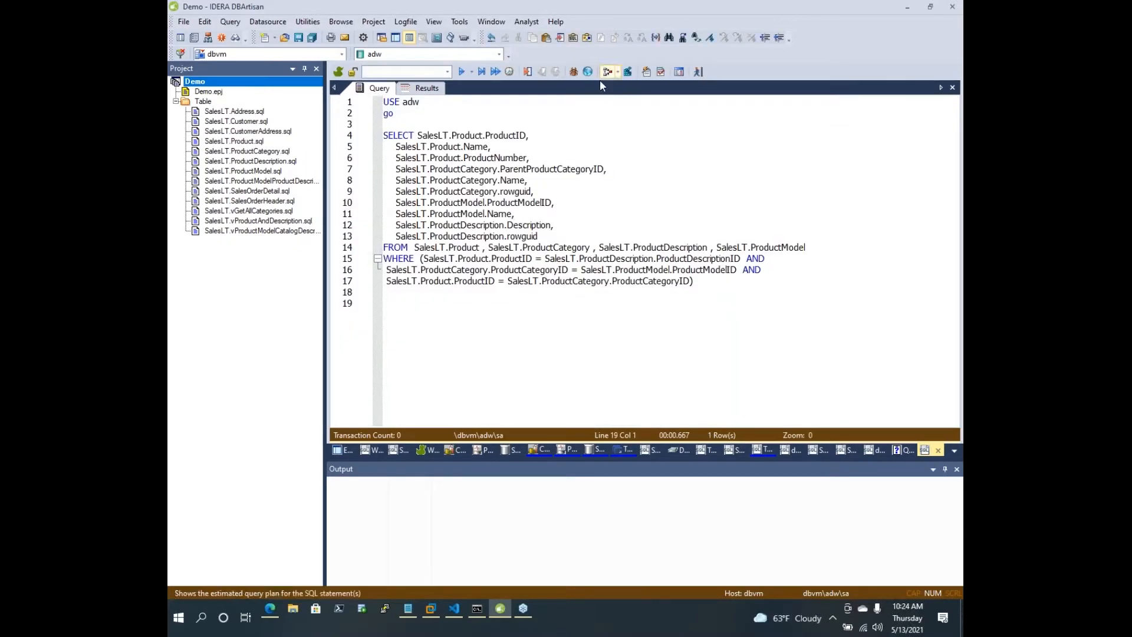
click(461, 72)
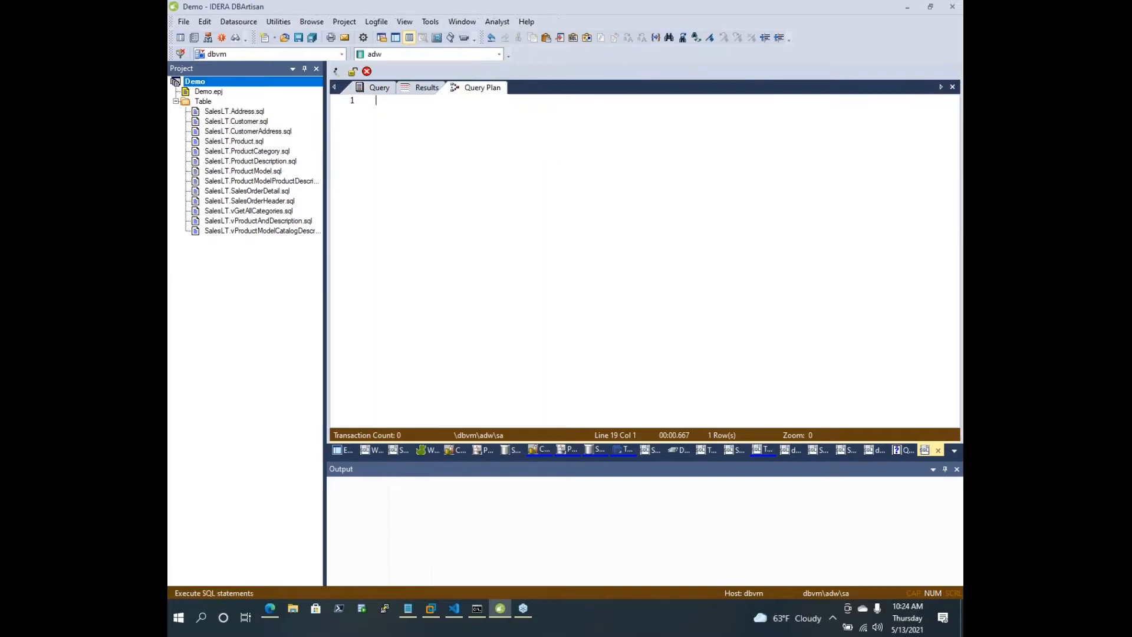
Display the query plan as a graph and inspect it through to the table scans at its far end
right_click(524, 129)
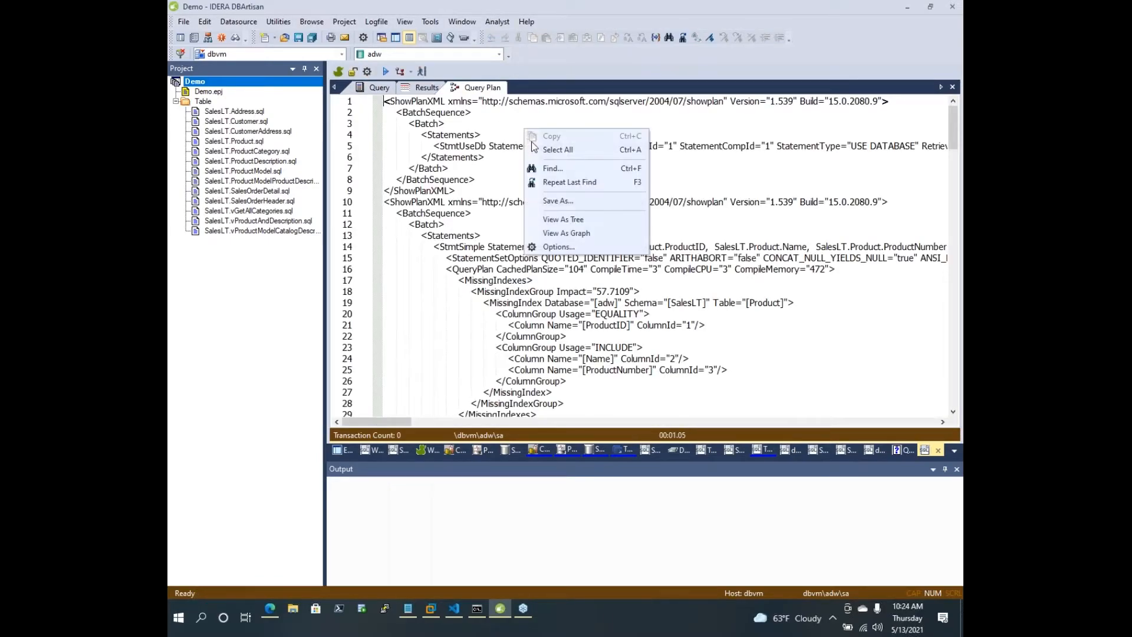
click(561, 234)
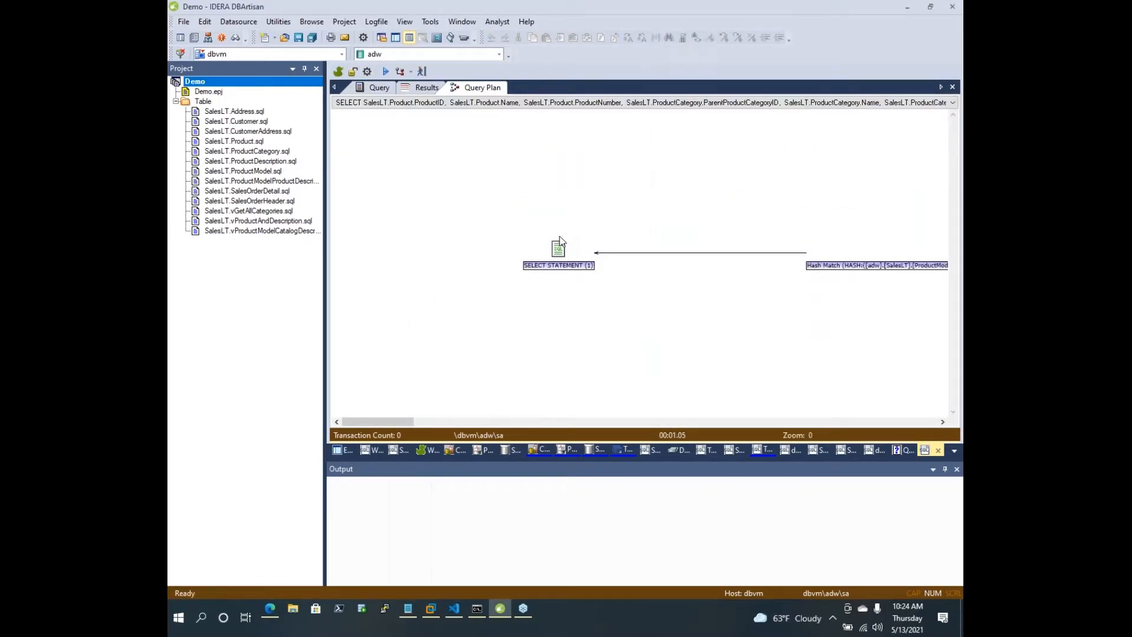
drag(402, 422, 919, 457)
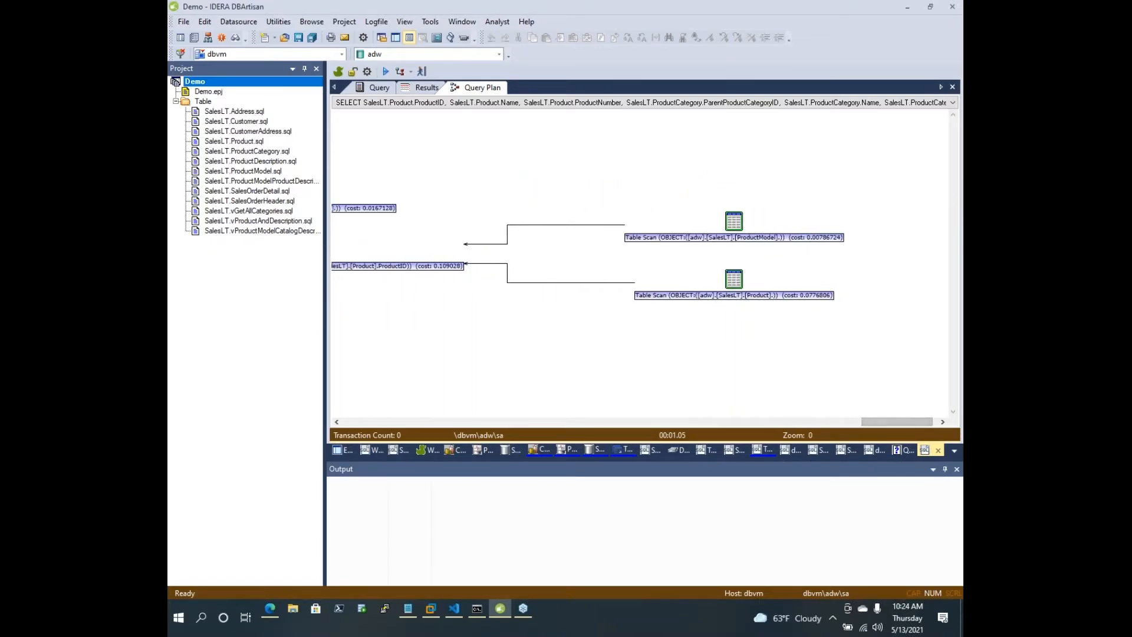
Return to the datasource explorer and generate a summary report listing all tables of the adw database
click(376, 89)
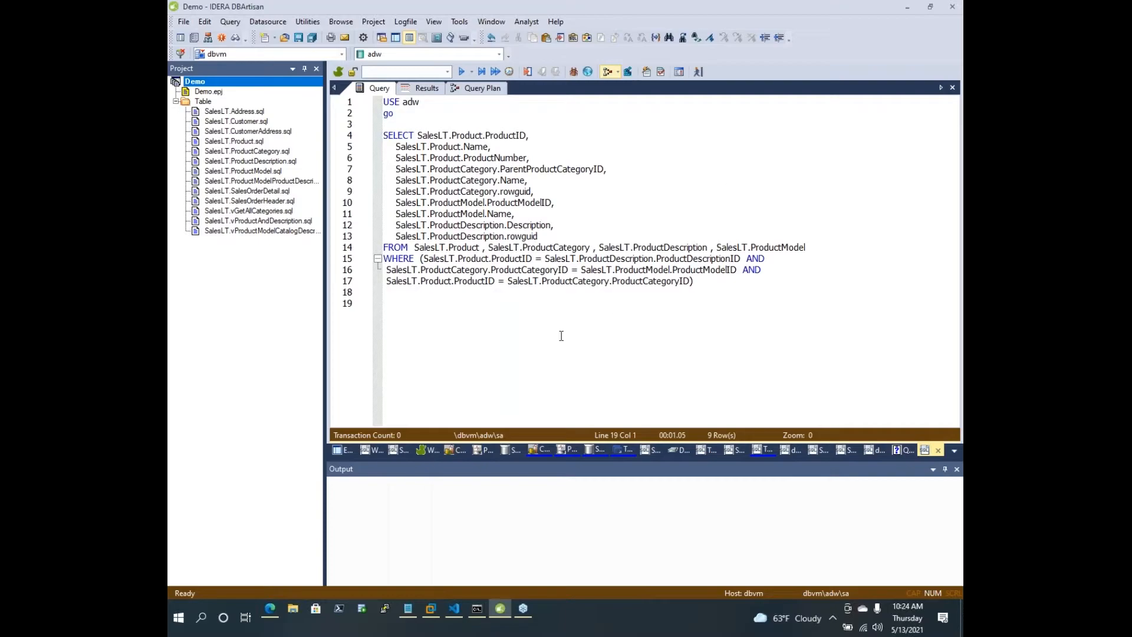
click(339, 452)
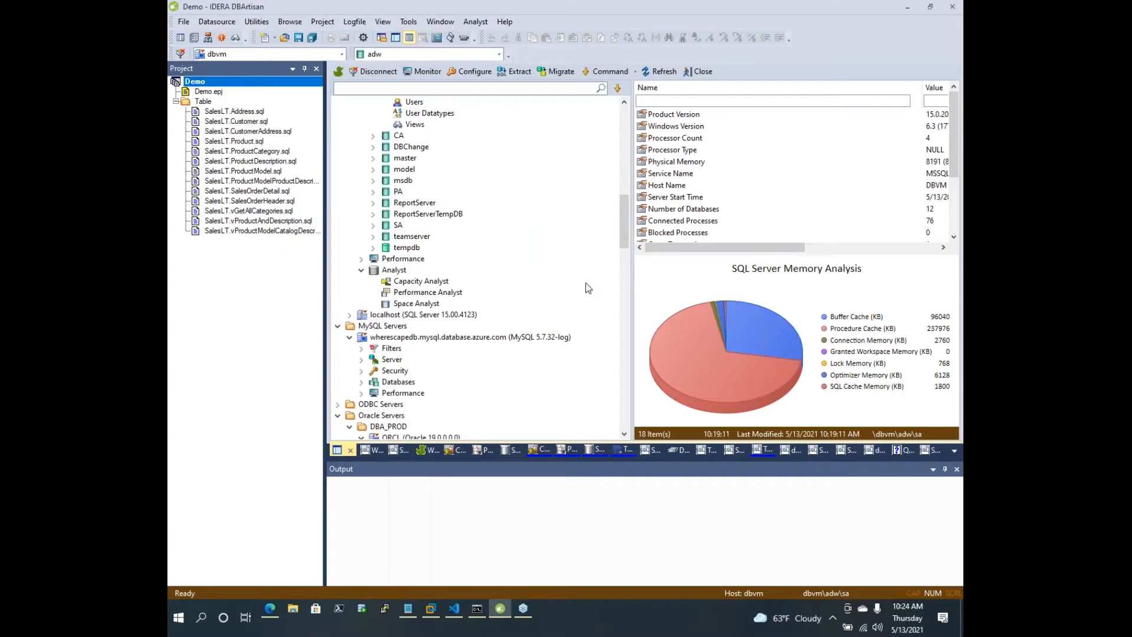
scroll(586, 289, up, 8)
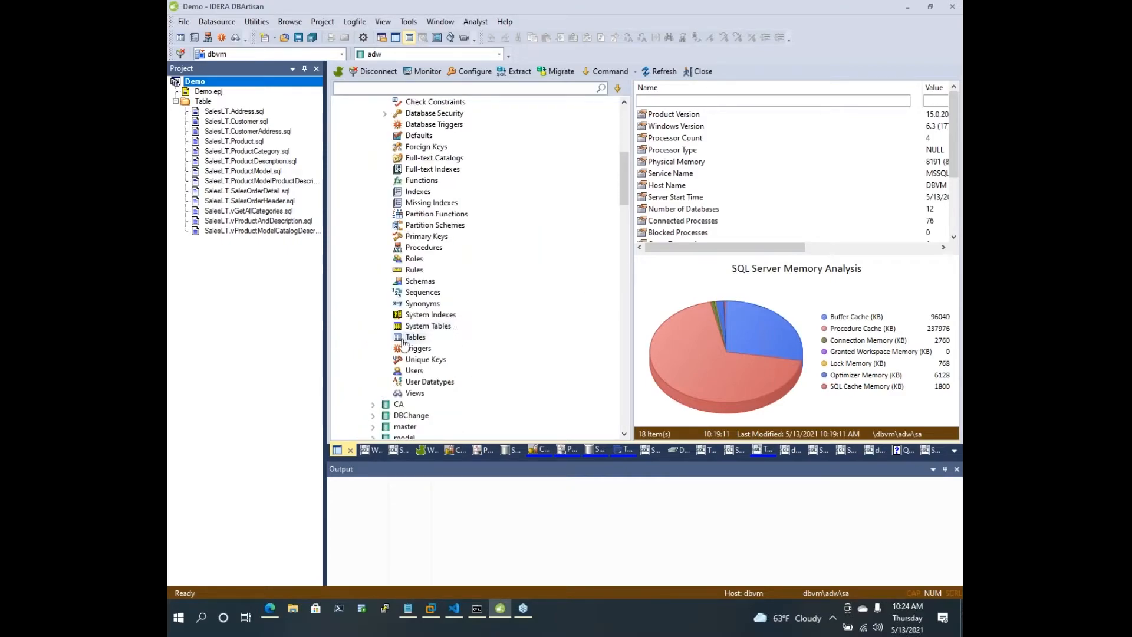
click(404, 339)
right_click(405, 339)
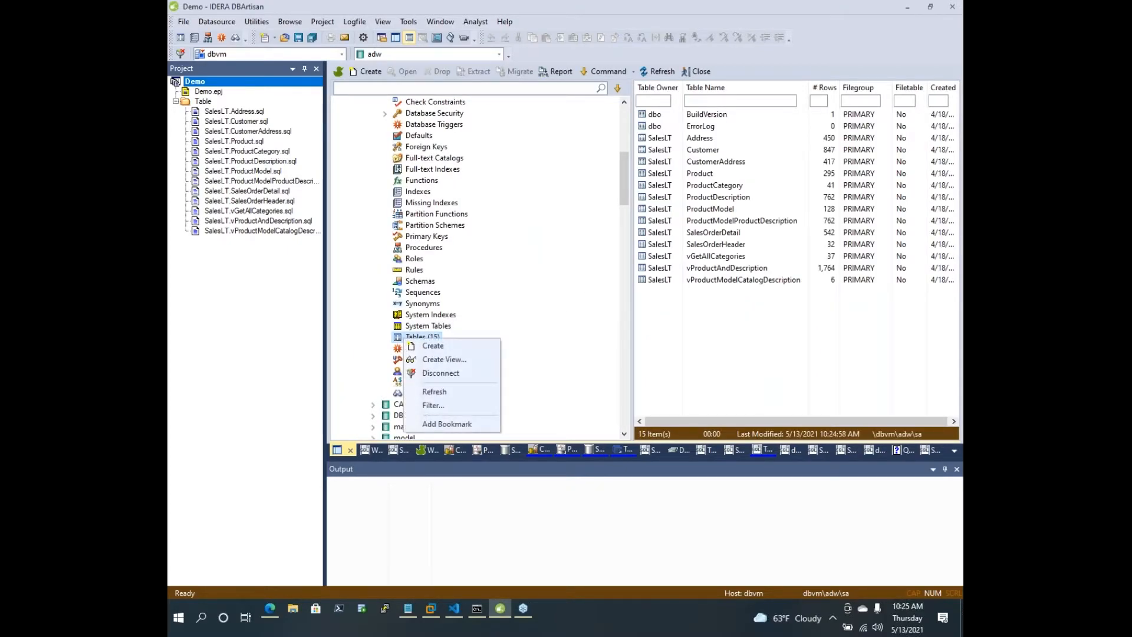
click(544, 74)
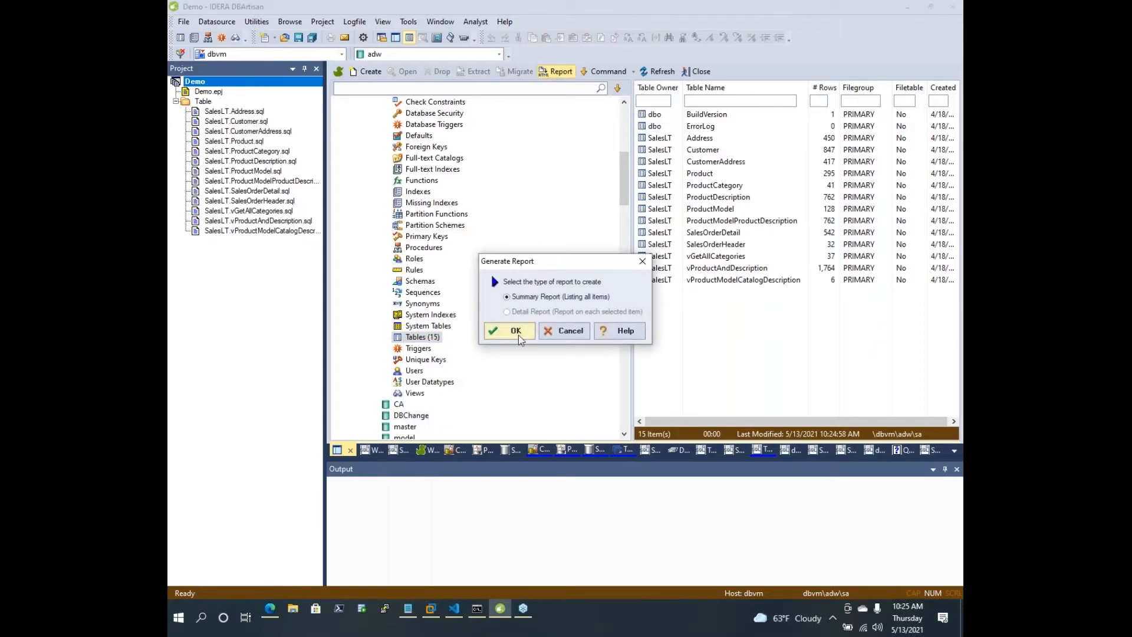
click(515, 331)
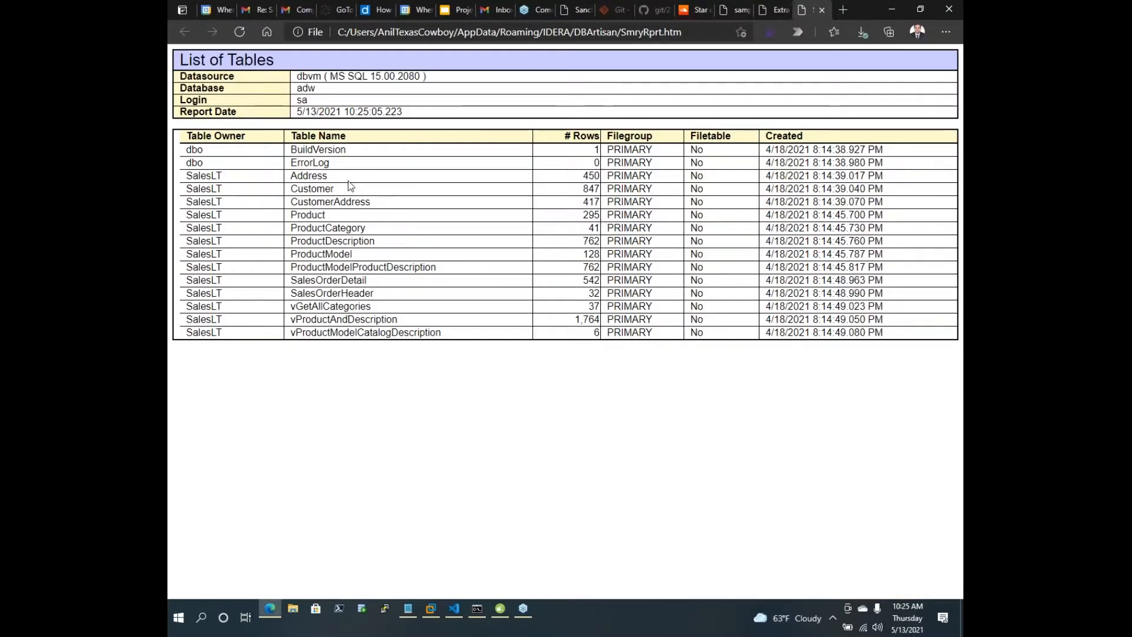
Examine the List of Tables summary report in the browser, and switch back to DBArtisan
drag(347, 75, 529, 362)
click(529, 362)
drag(514, 344, 518, 122)
click(540, 313)
drag(555, 333, 182, 134)
click(500, 608)
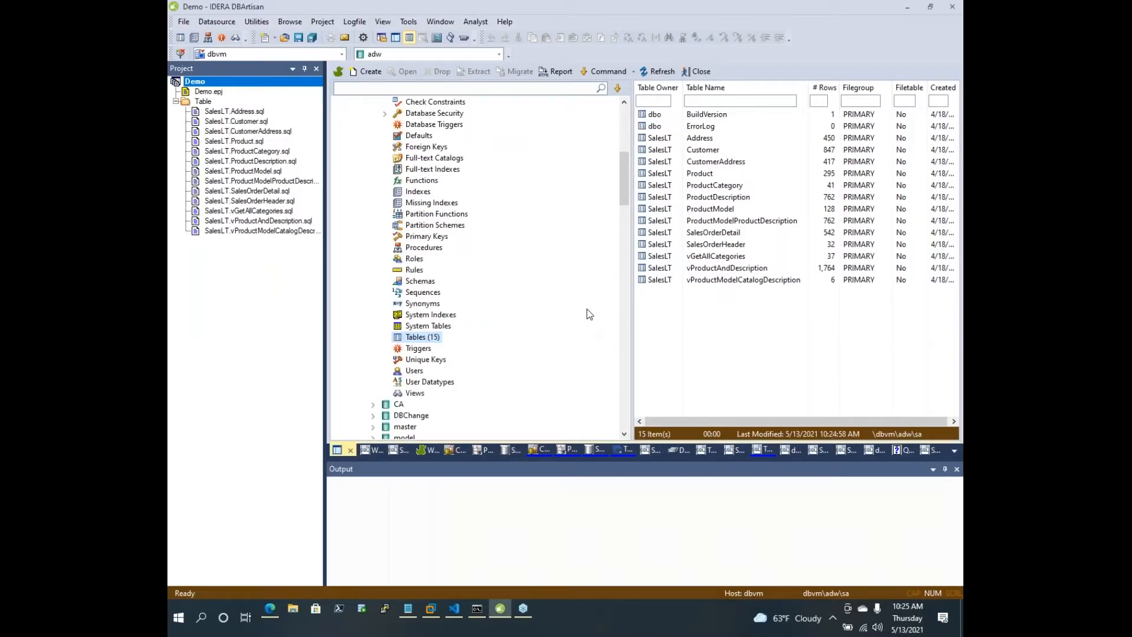
Launch the SQL Server SQLCMD tool and switch to the master database with "use master" and "go"
click(635, 76)
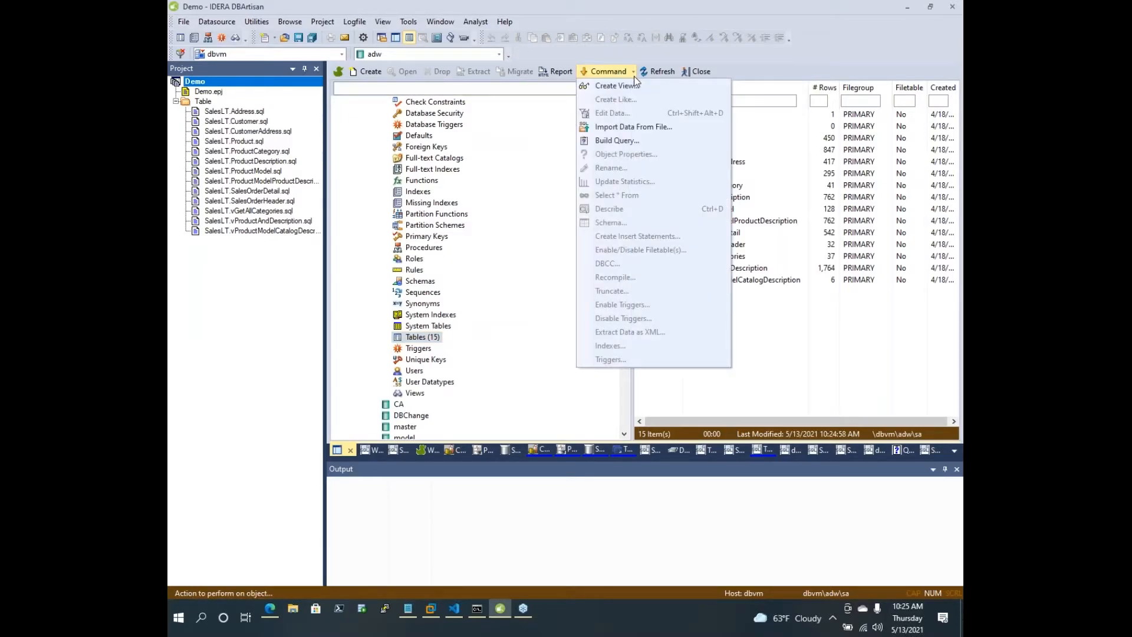
click(415, 20)
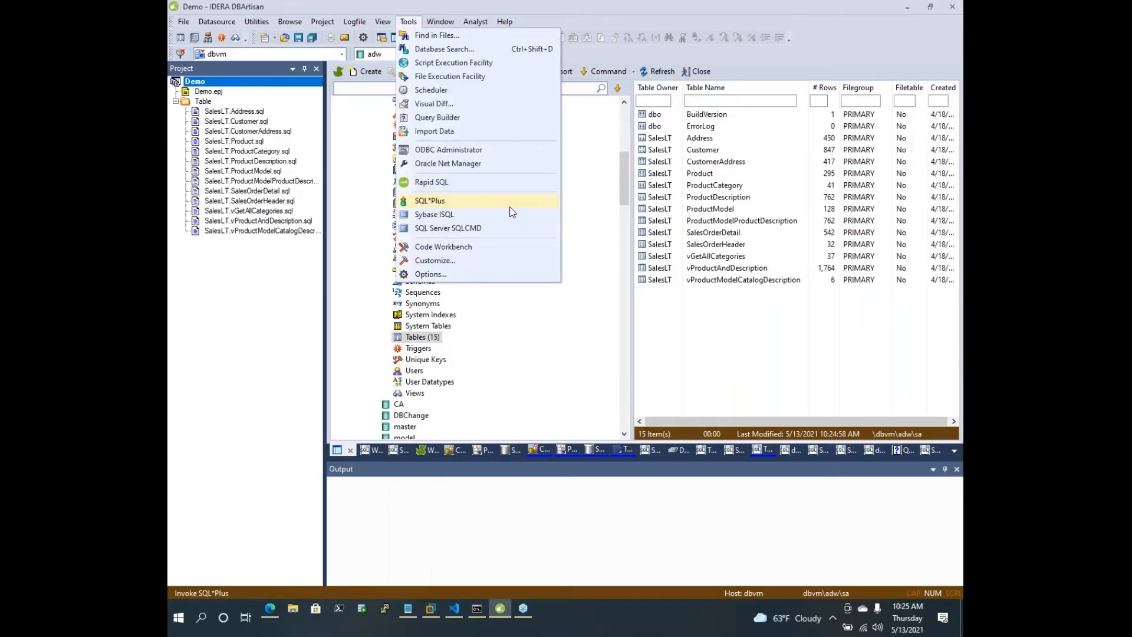
click(511, 236)
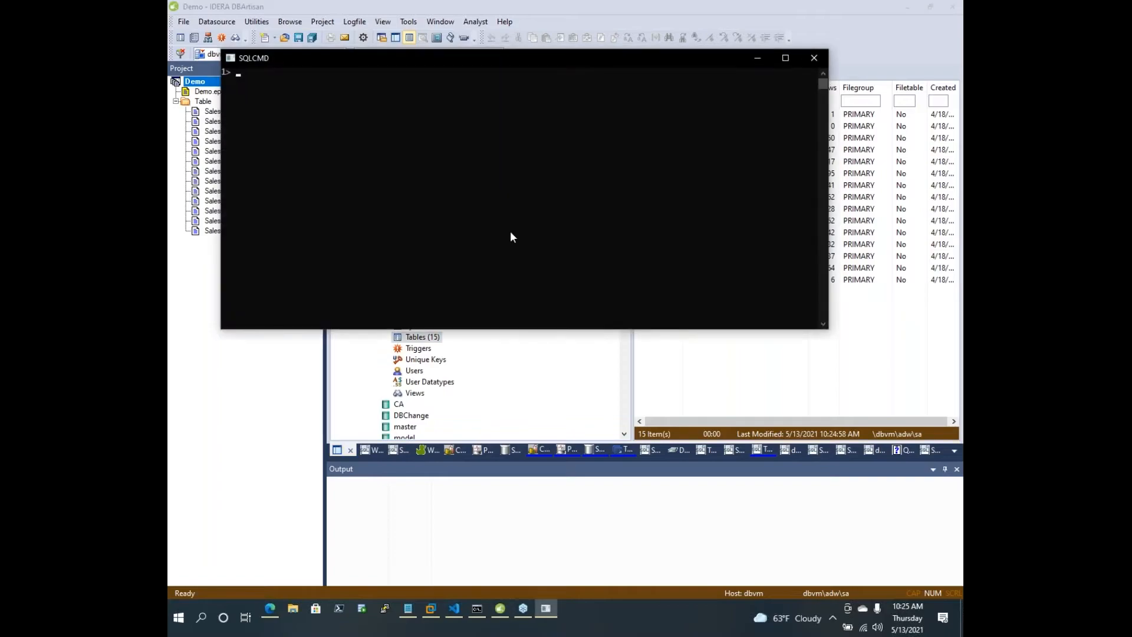
text(us)
text(e master 2> )
text(go)
key(Return)
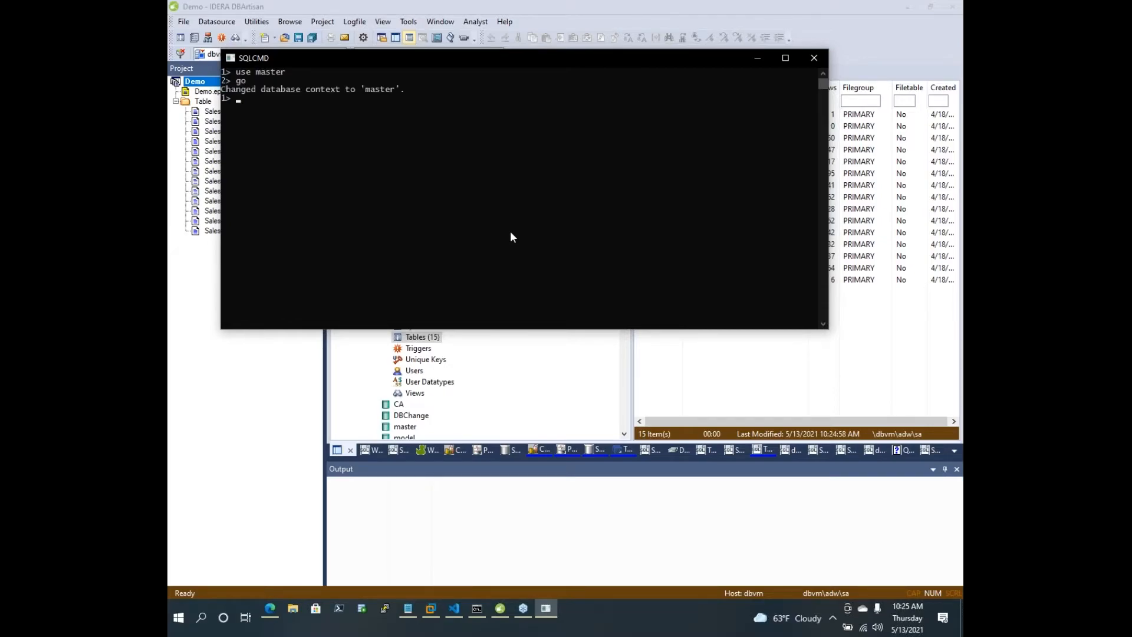
text(select @@version 2> go)
key(Return)
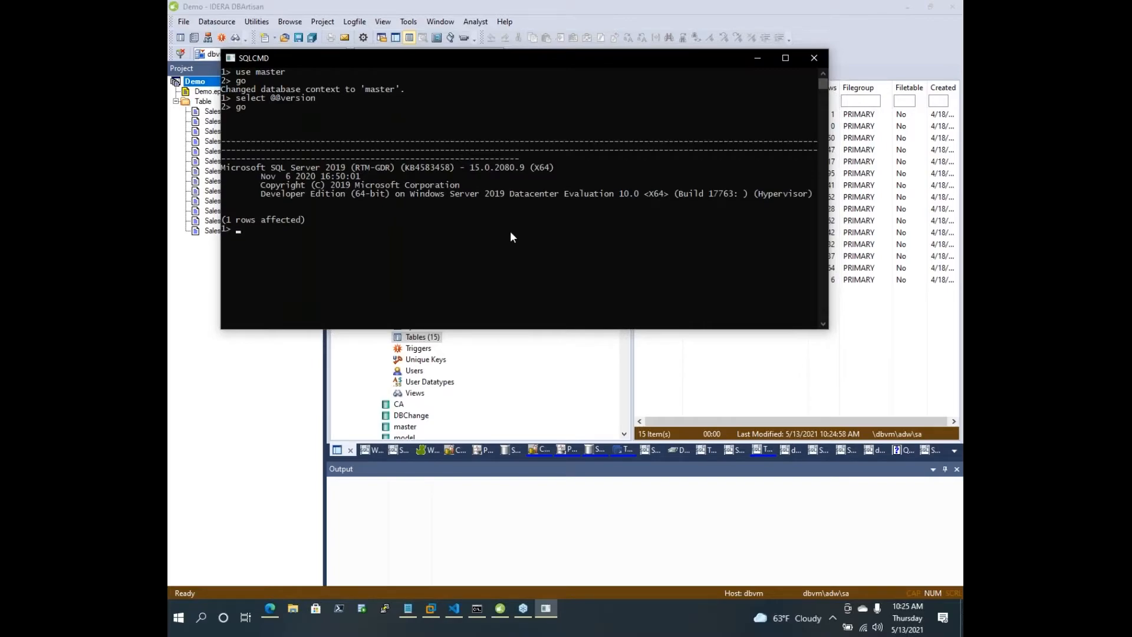
click(782, 359)
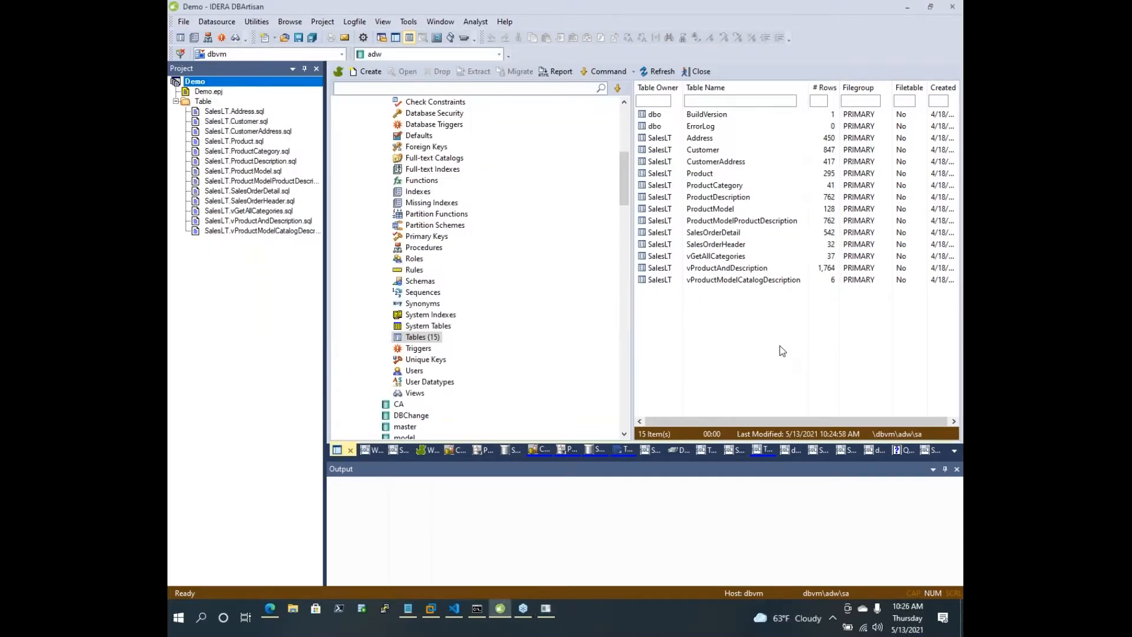
Open the Code Workbench and review its auto-replace expressions through to the sel entry
click(407, 22)
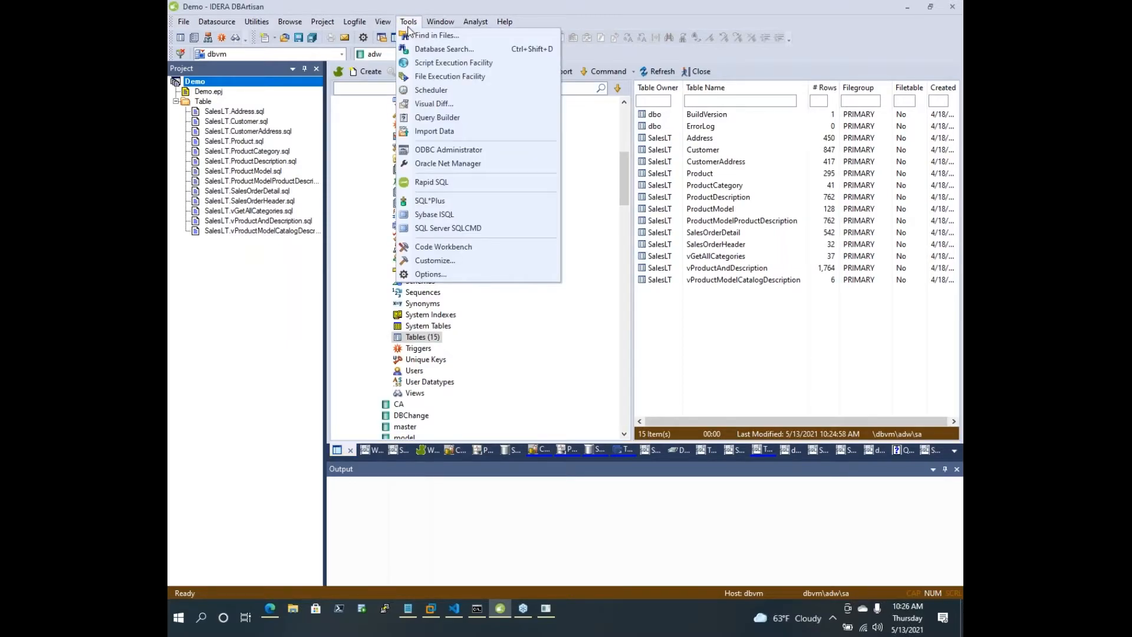
click(489, 246)
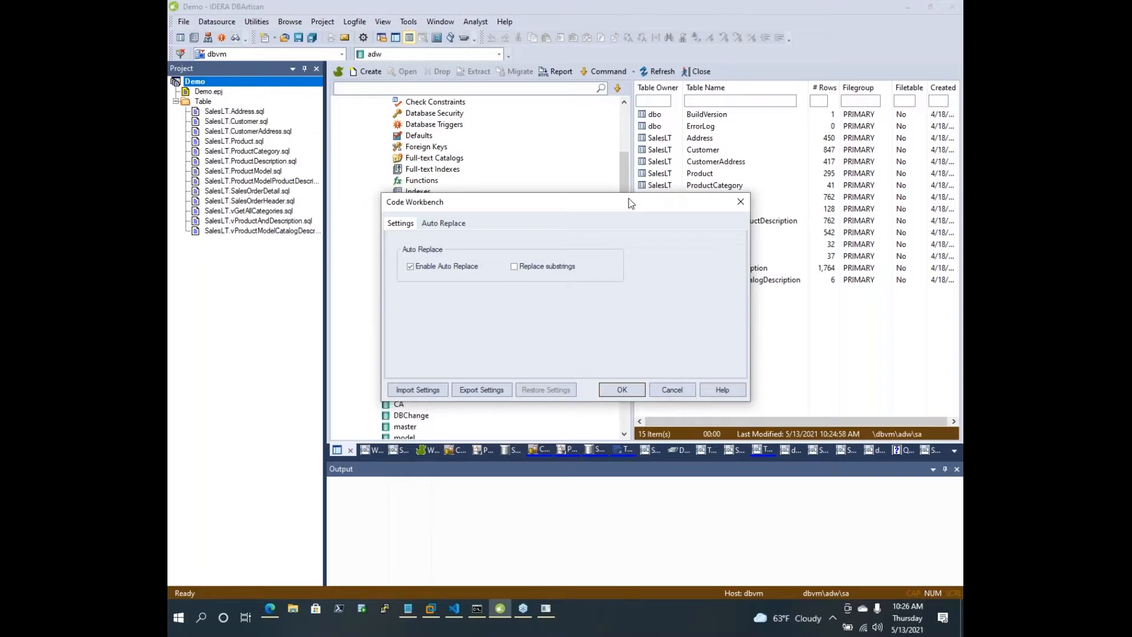
click(450, 224)
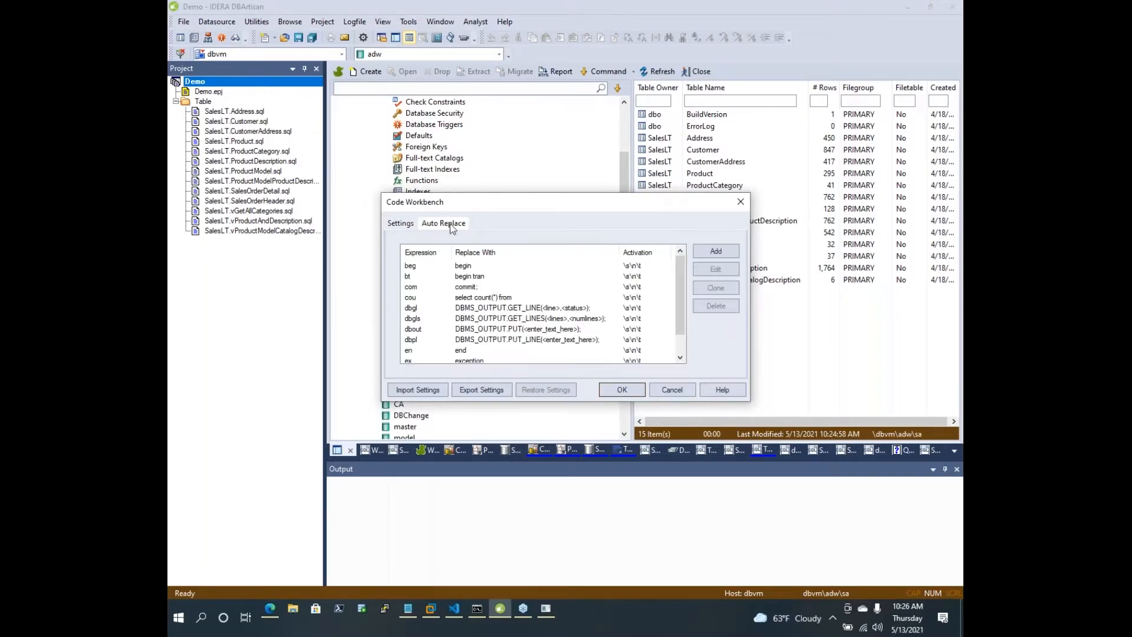
scroll(507, 297, down, 1)
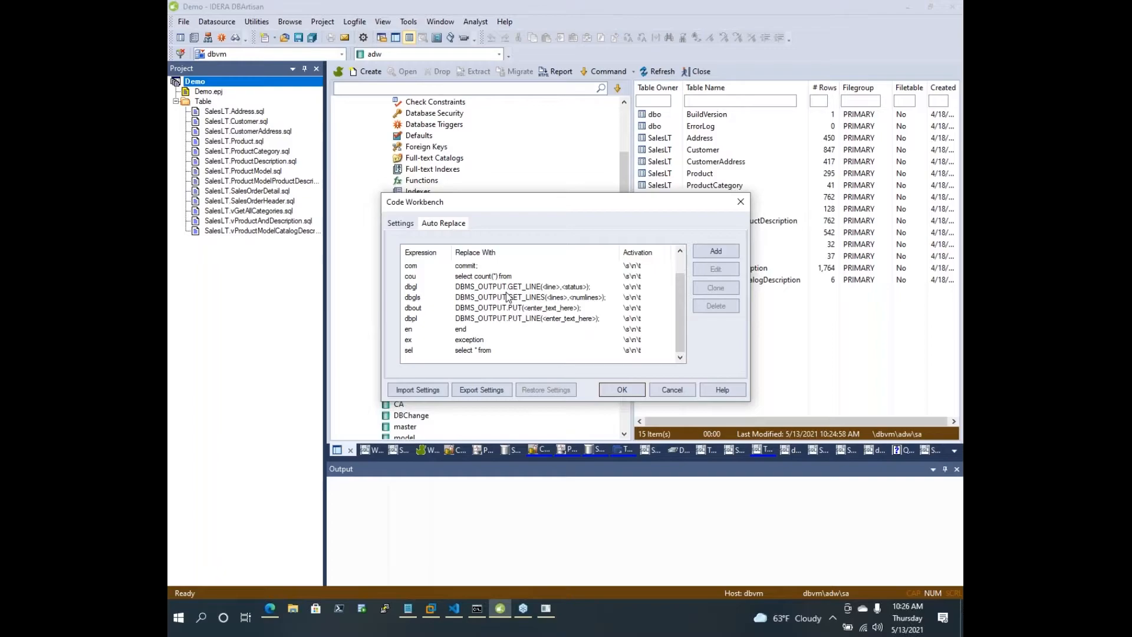
scroll(507, 296, up, 1)
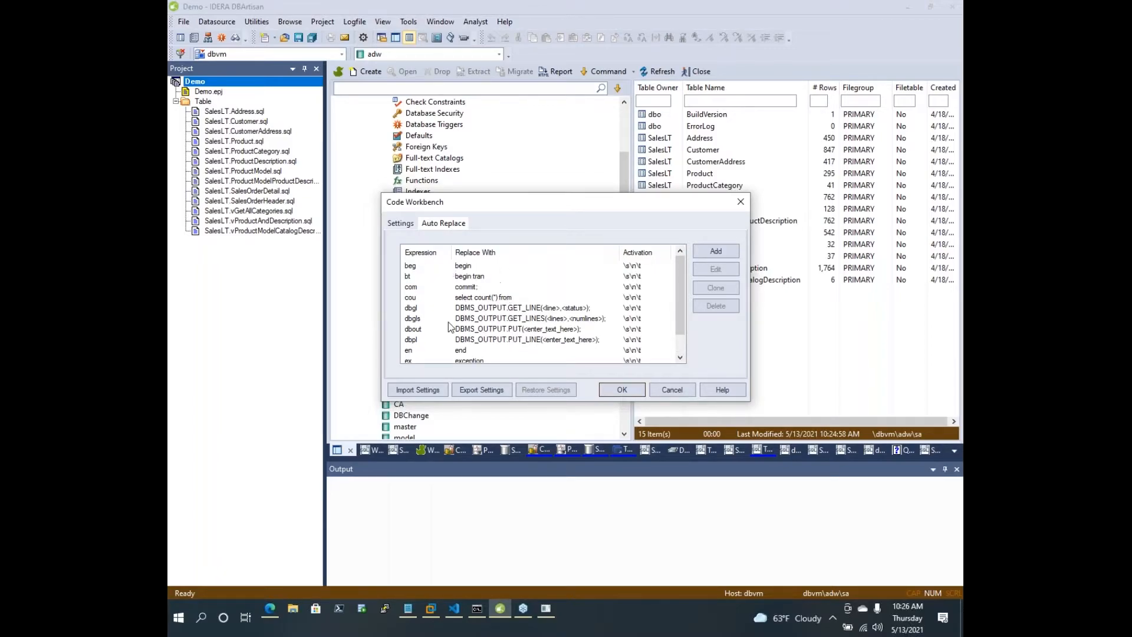
scroll(442, 340, down, 1)
click(423, 352)
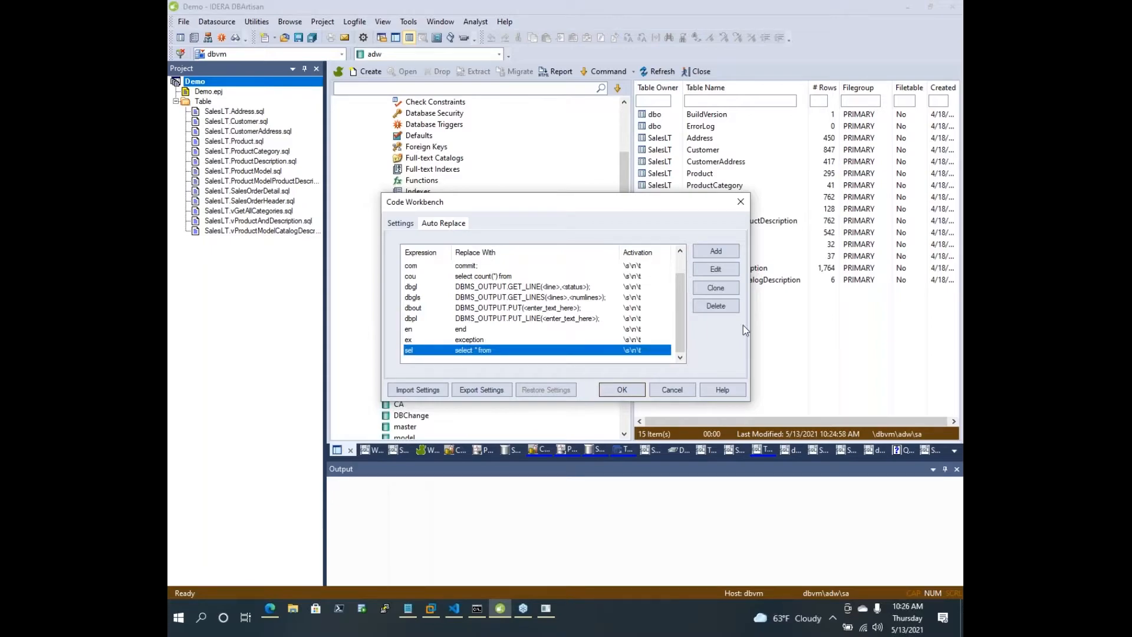
click(733, 249)
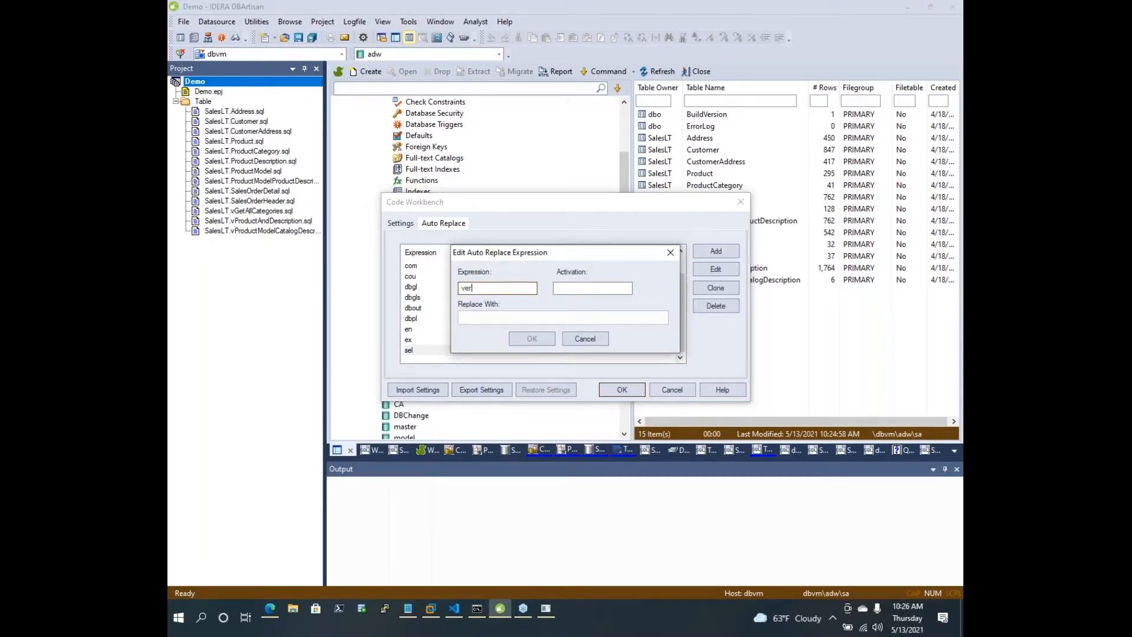
key(Tab)
text(\t)
key(Tab)
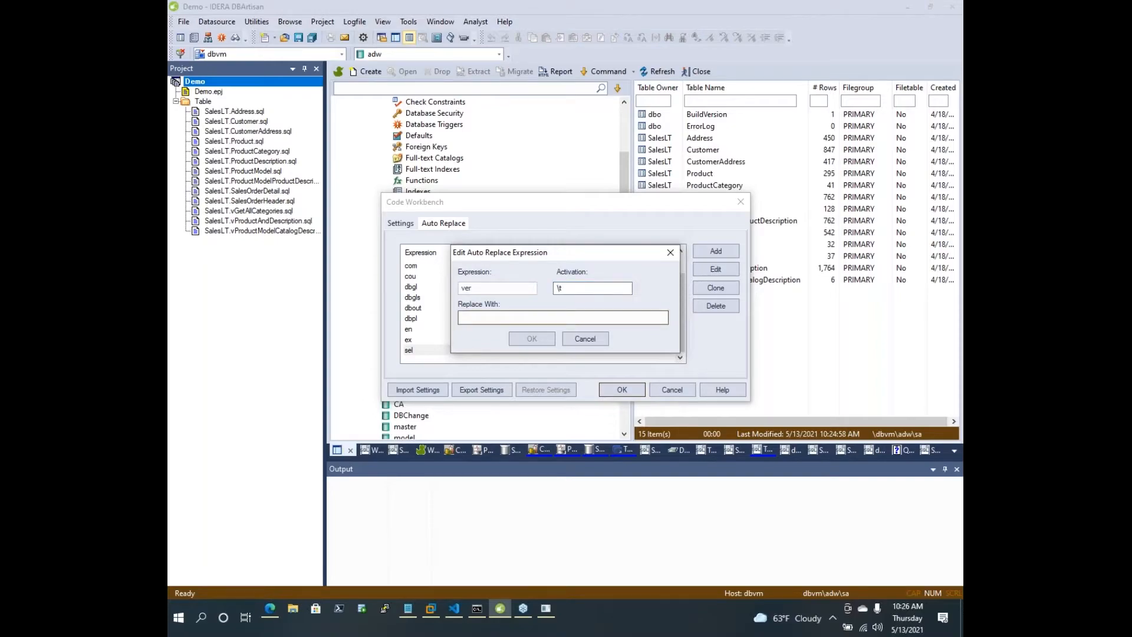
text(select @@v)
click(532, 339)
click(627, 390)
click(264, 39)
text(s)
key(BackSpace)
text(select @@version)
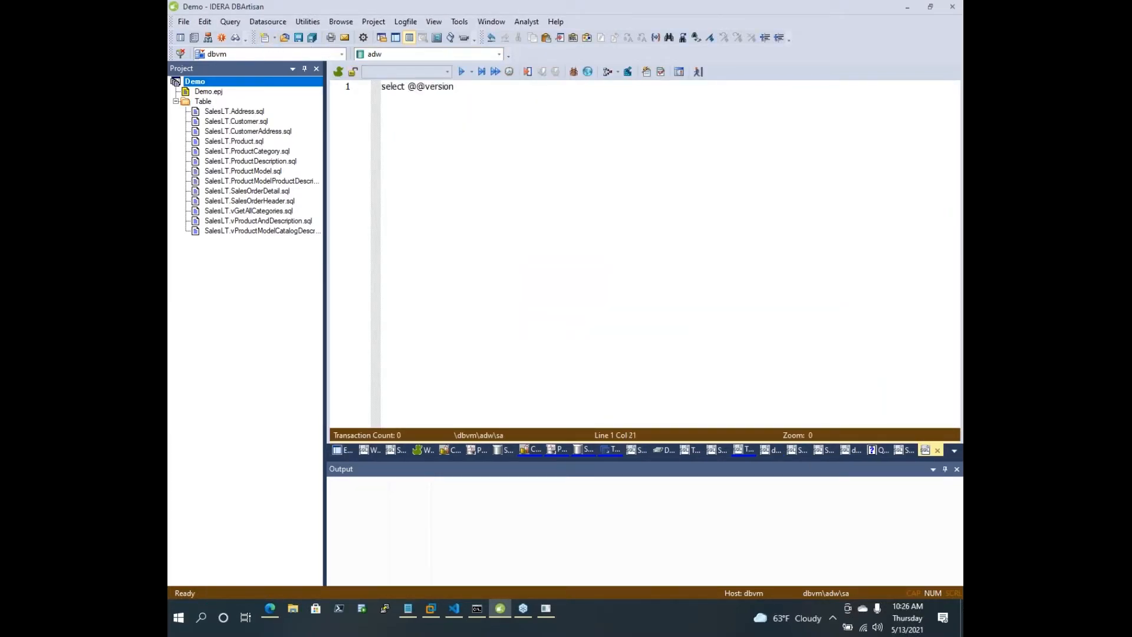
click(461, 72)
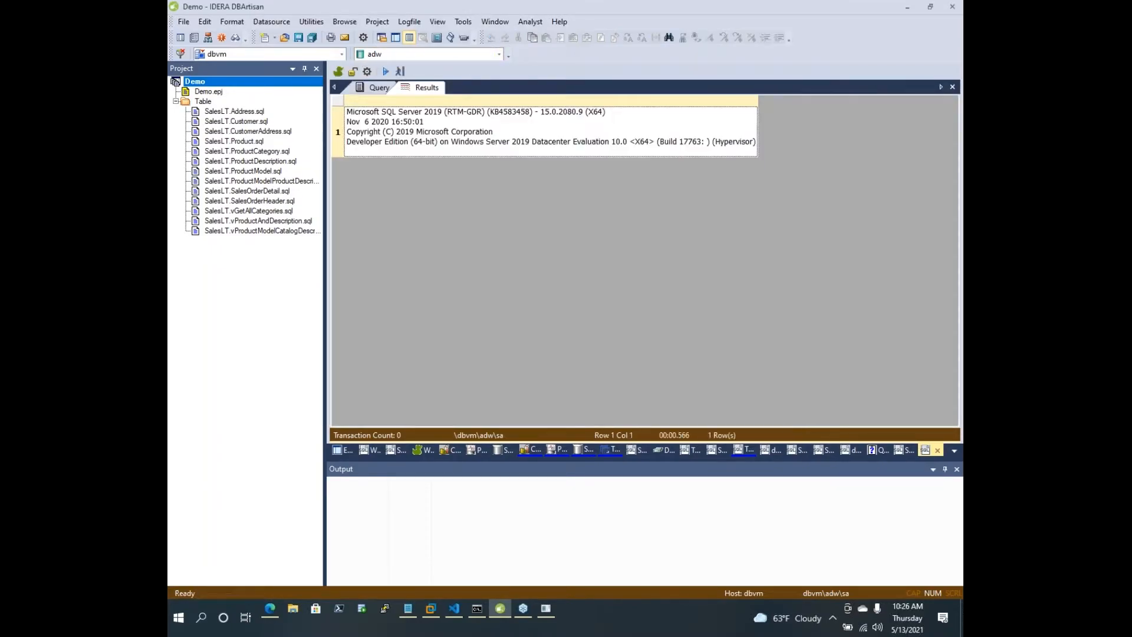
click(377, 87)
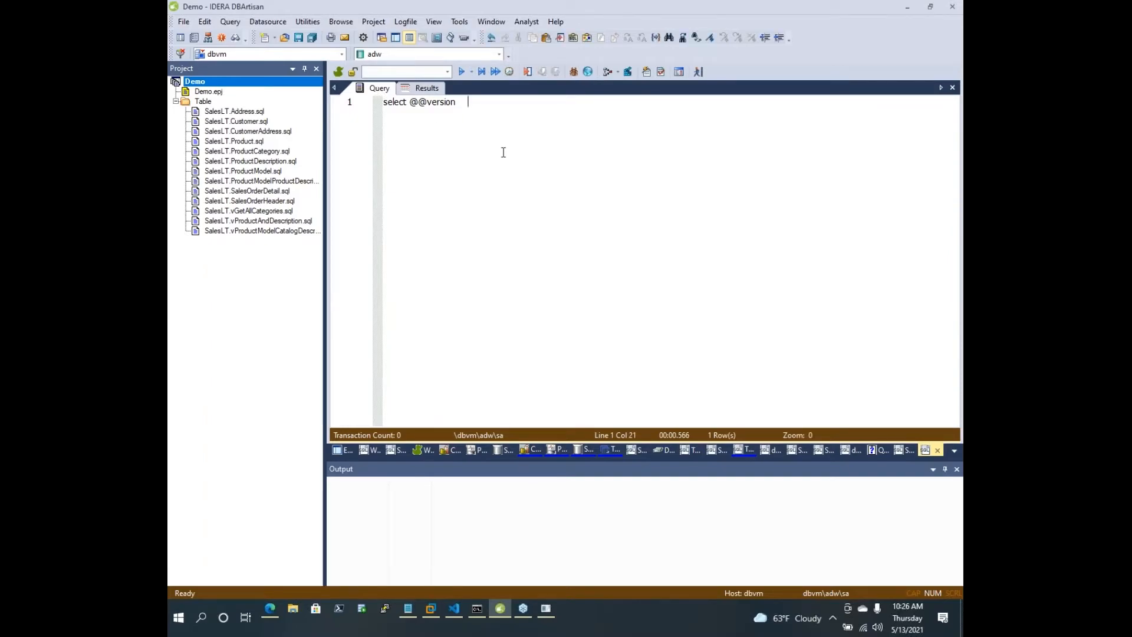
Customize the application look to Microsoft Office 2010 (Silver), apply it, and close the customization dialog
click(456, 23)
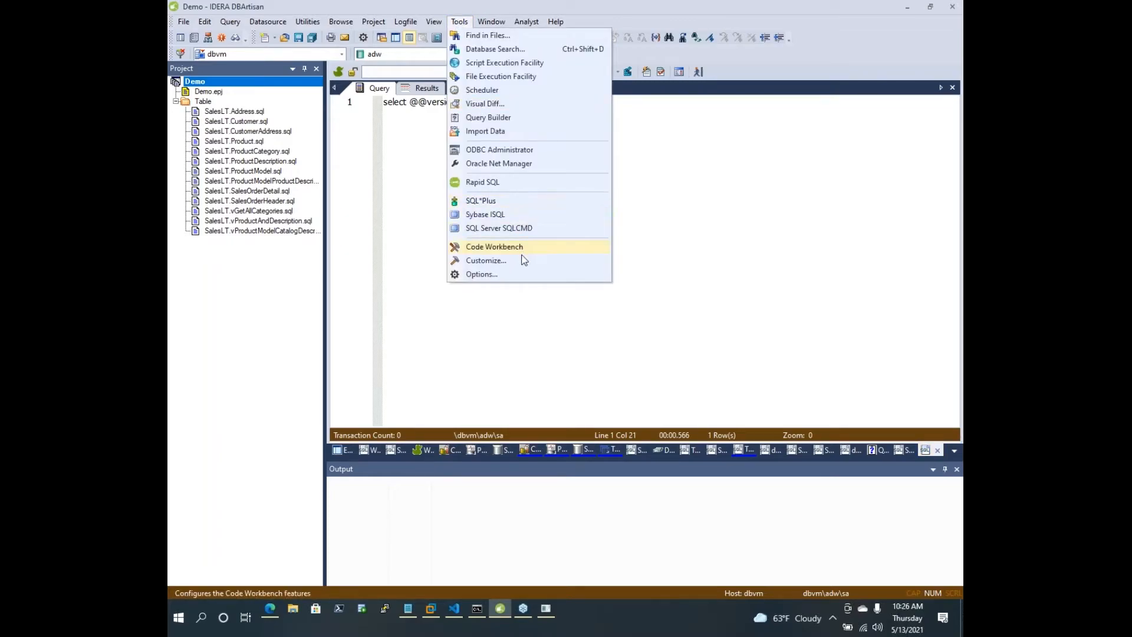
click(486, 260)
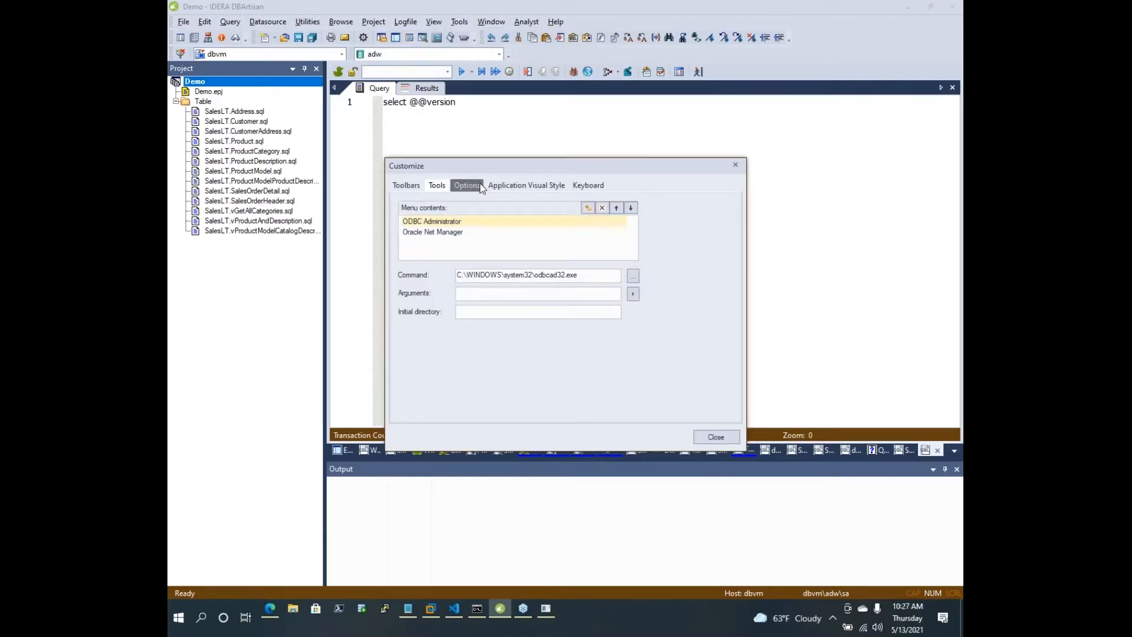
click(525, 188)
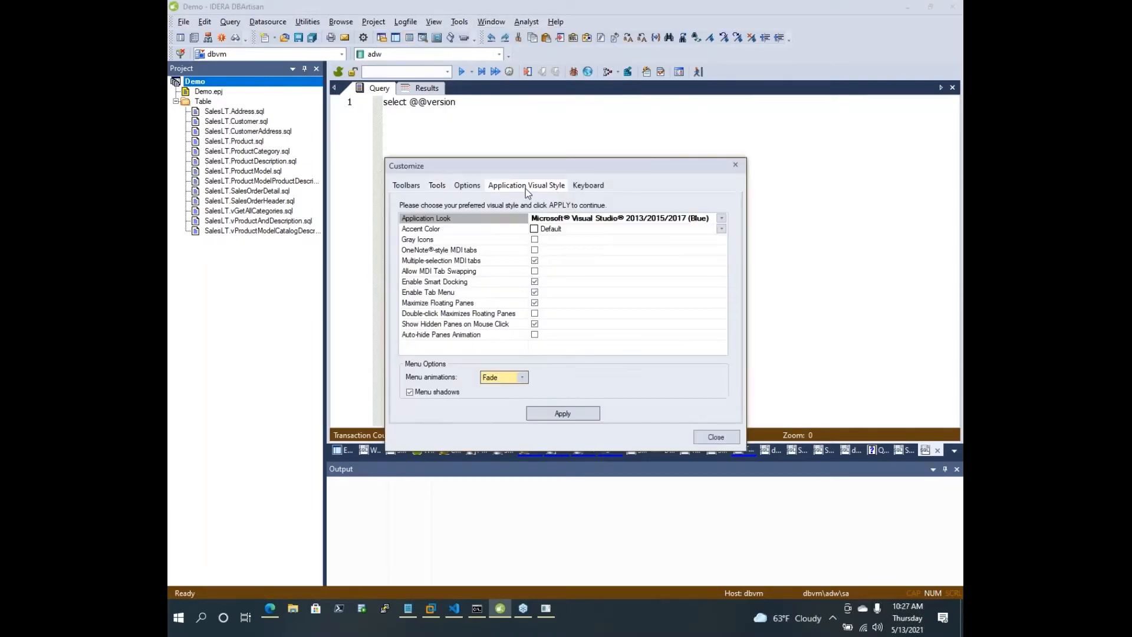
click(720, 219)
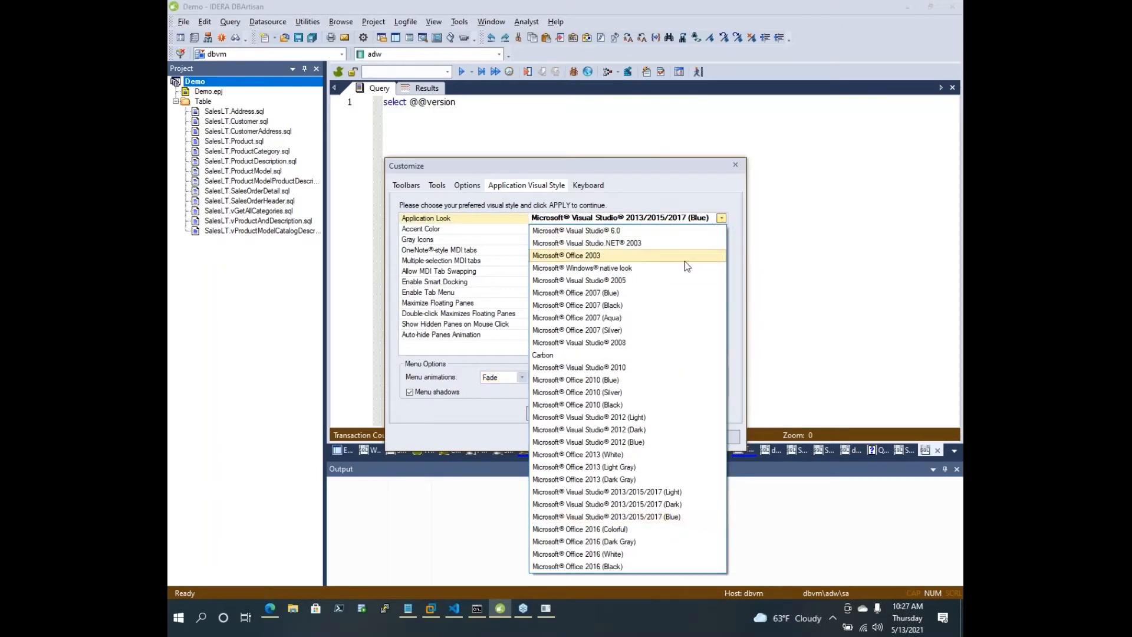
click(648, 392)
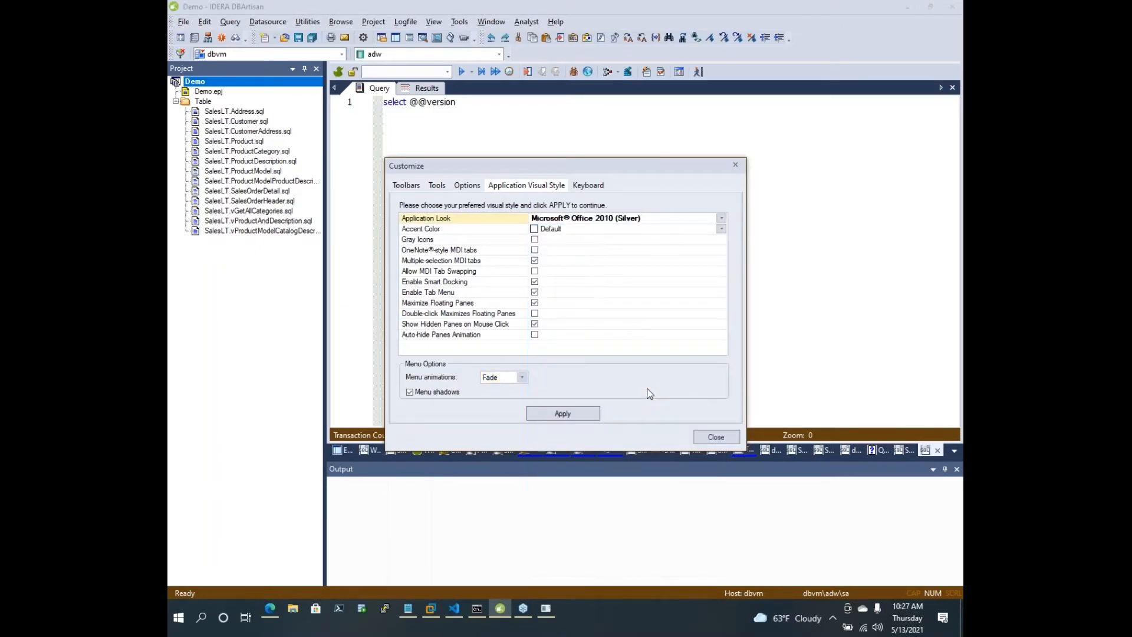
click(583, 415)
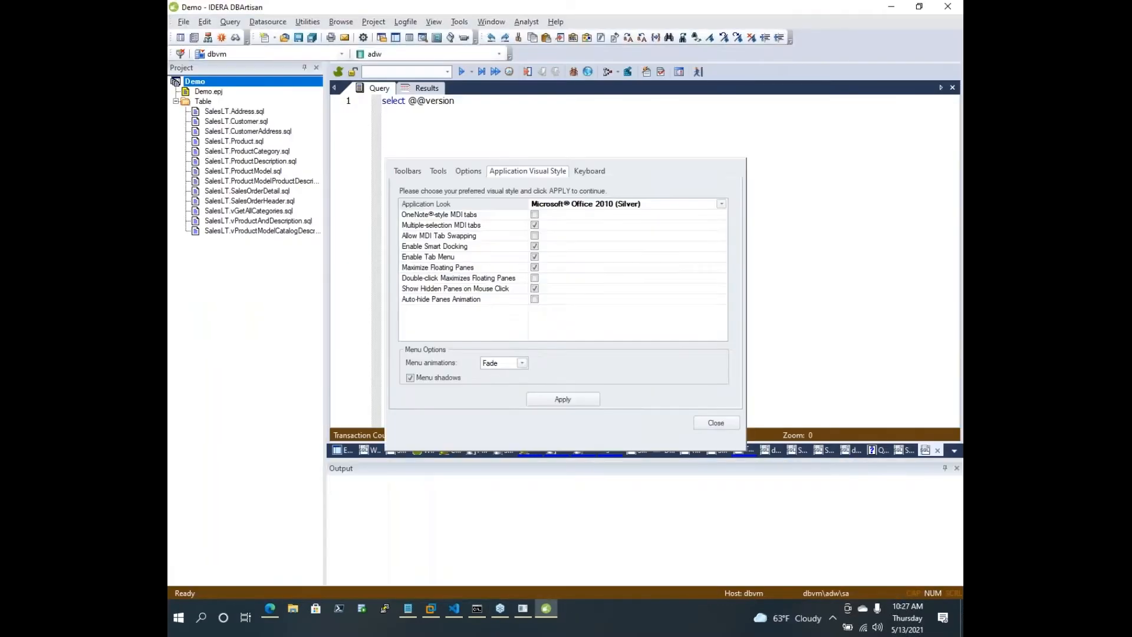
click(716, 423)
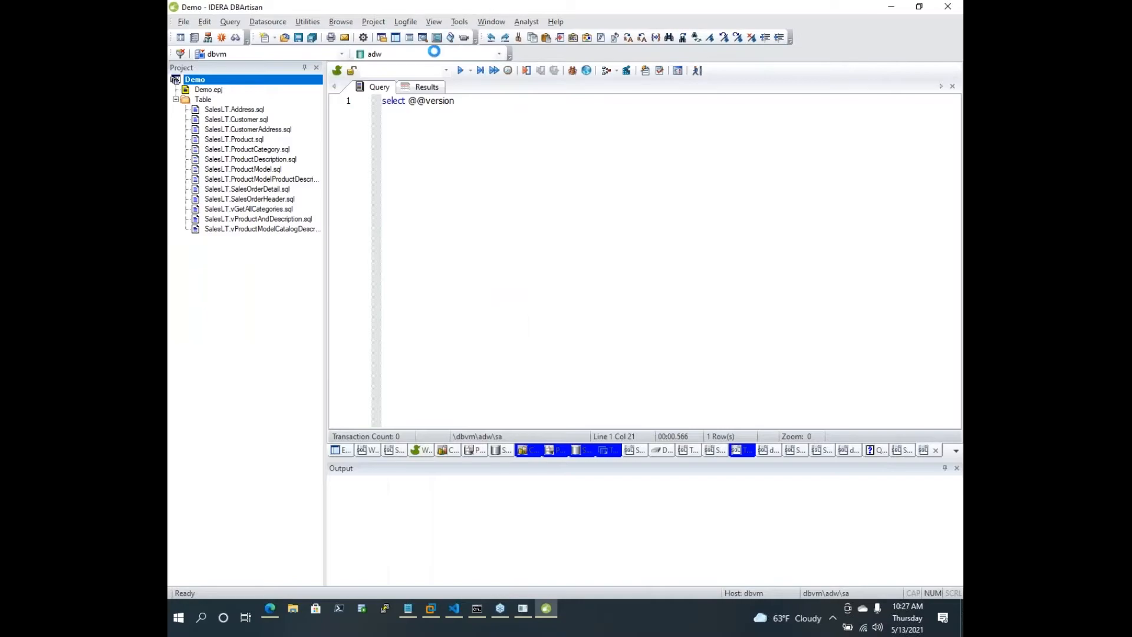
click(377, 25)
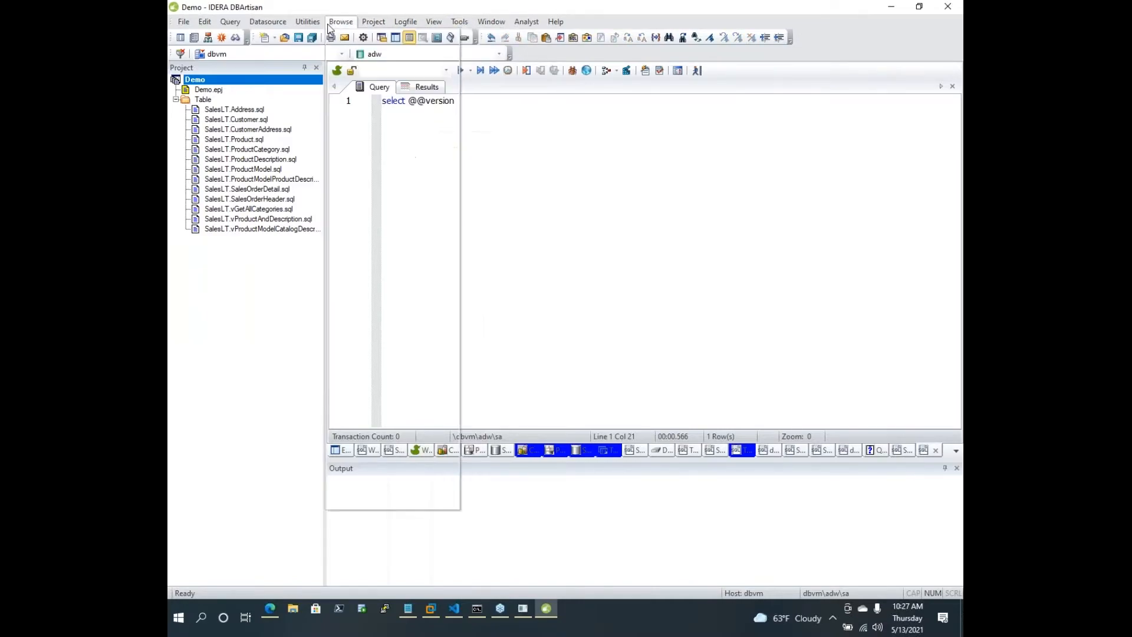
click(531, 23)
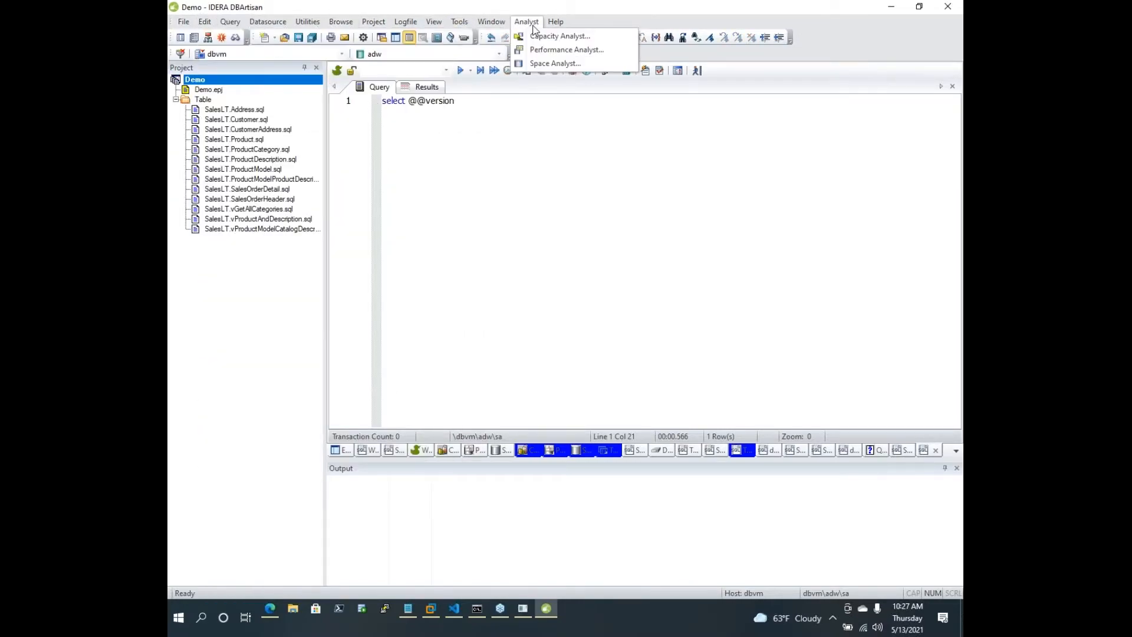
mouse_move(546, 28)
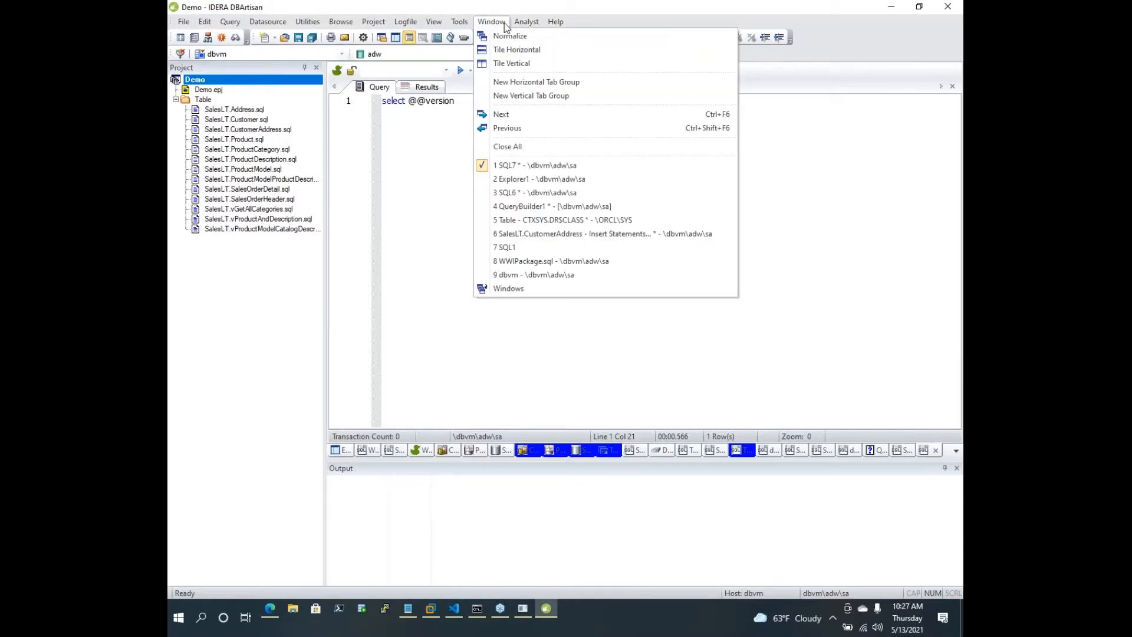
Show the open Capacity Analyst window and start a new capacity collection named "Qtrly Report"
click(471, 451)
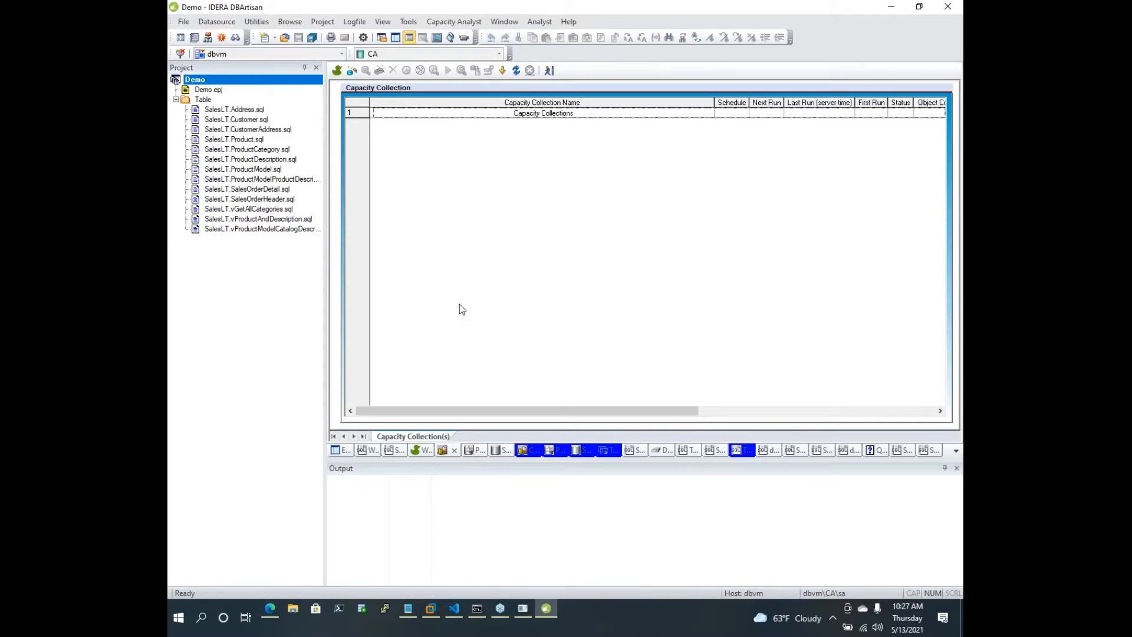
right_click(470, 221)
click(569, 226)
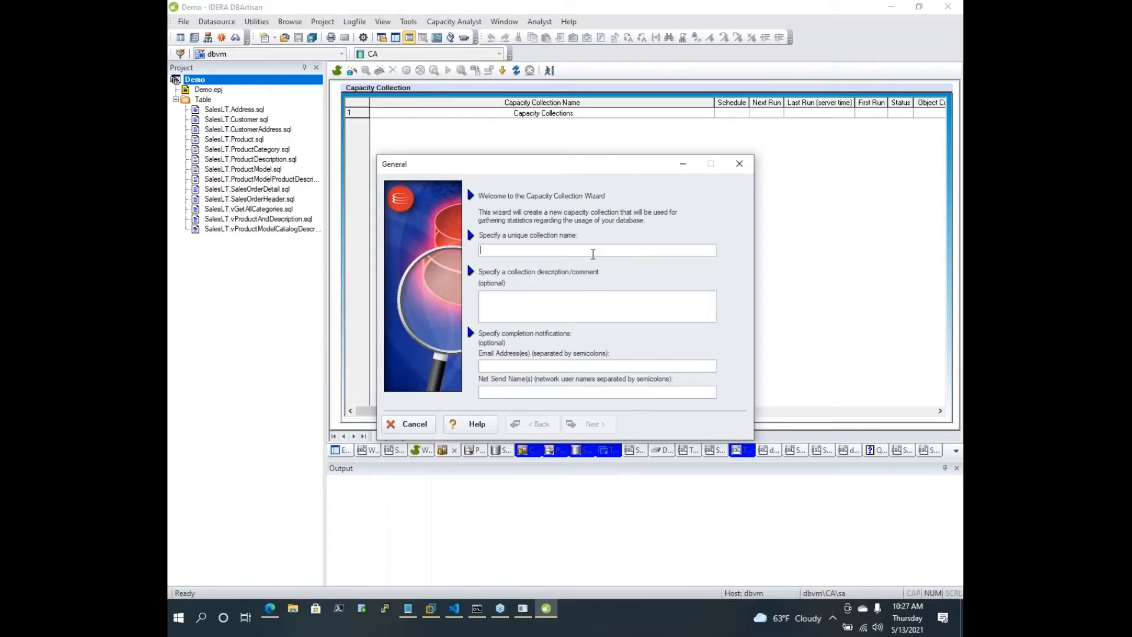
text(Dai)
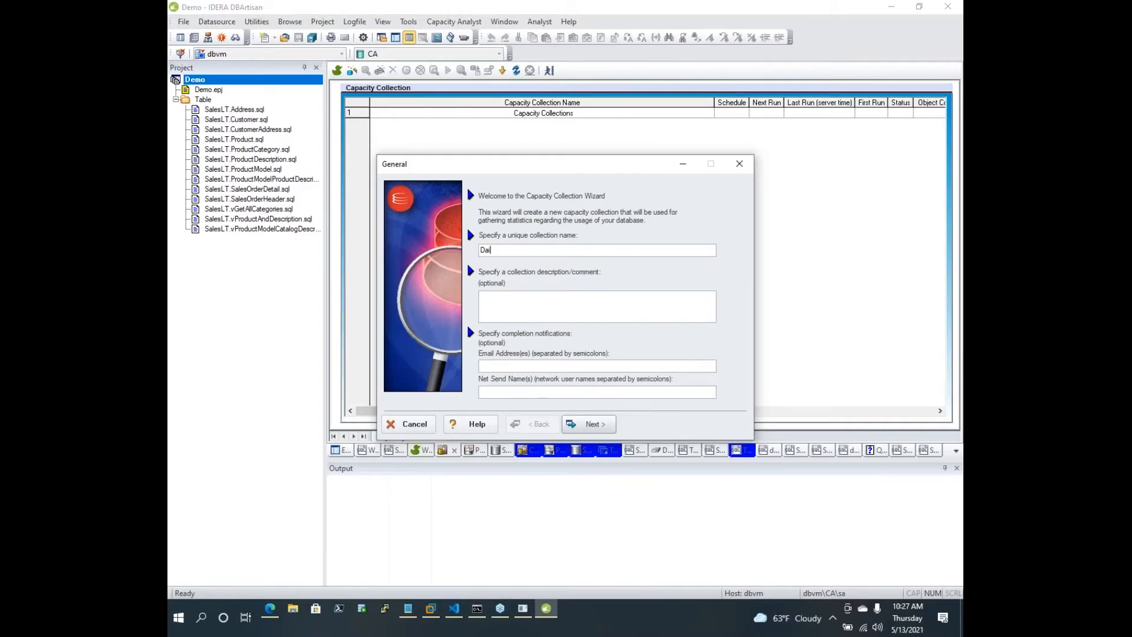
key(BackSpace)
key(BackSpace)
key(BackSpace)
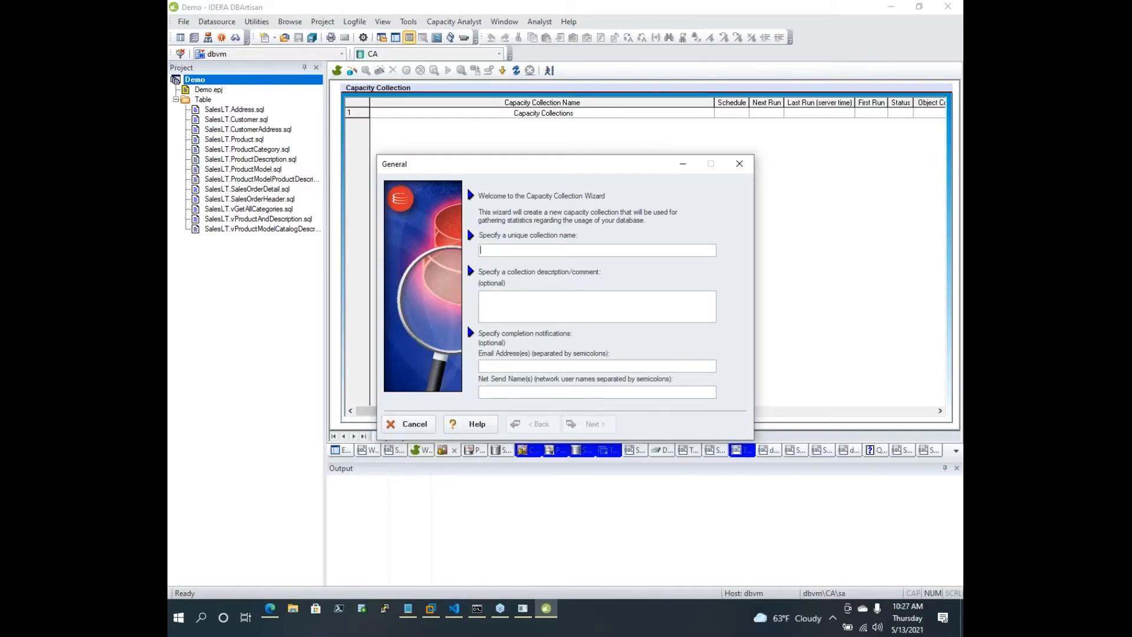
text(Qt)
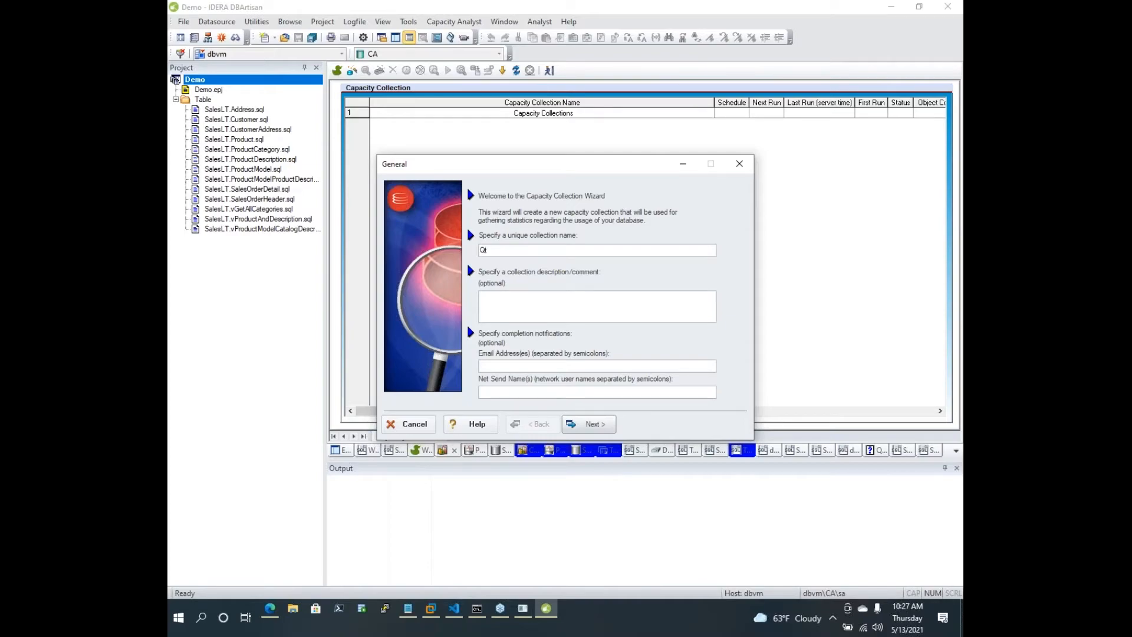
text(rly Report)
click(594, 424)
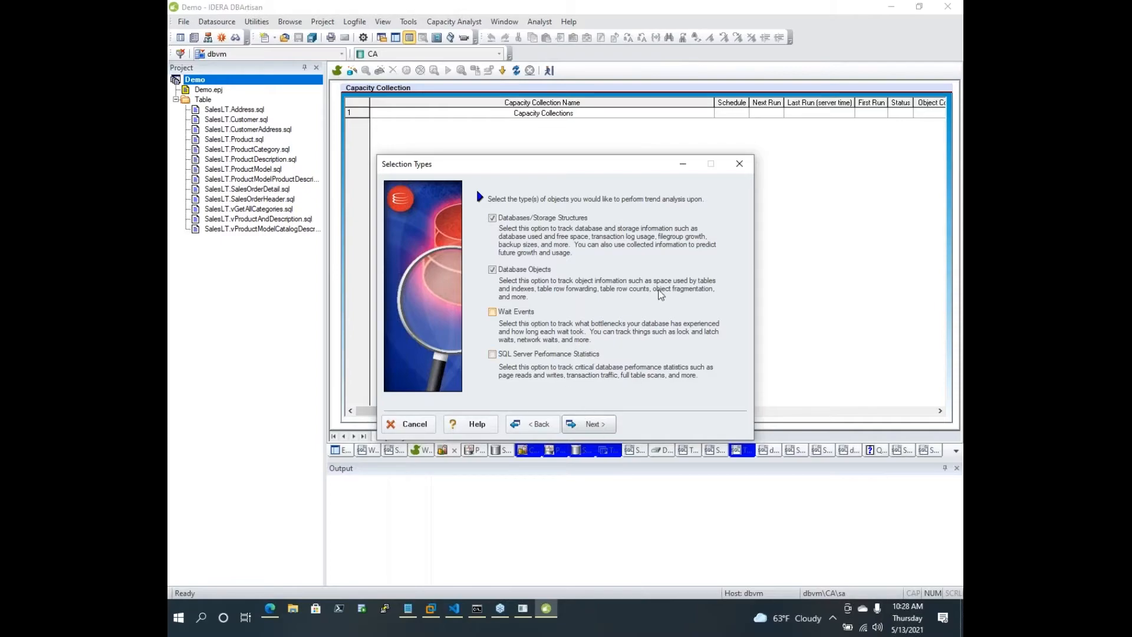
Accept the object types and add adw's Database Backup Space (Full), Database space and Filegroups to the collection's storage structures
click(589, 424)
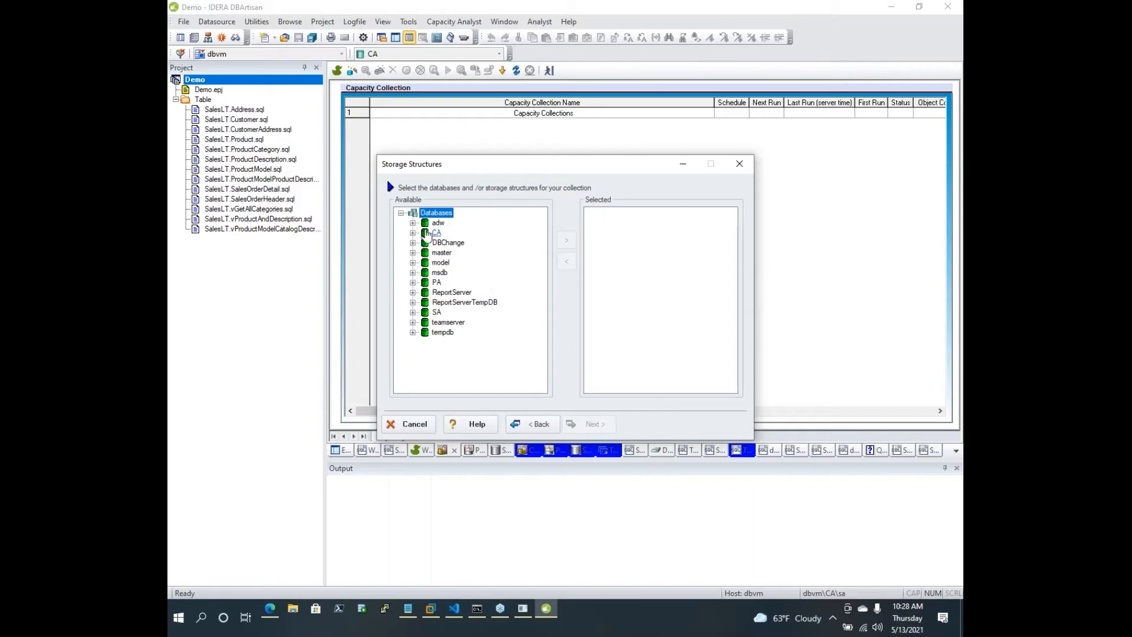
click(412, 223)
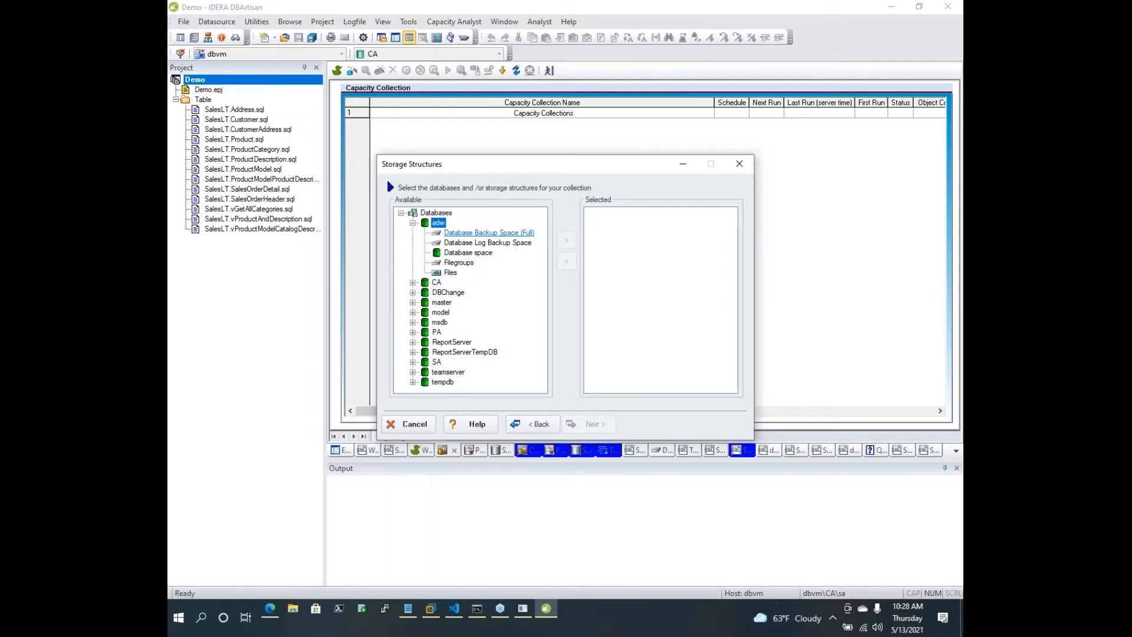
click(490, 232)
click(566, 240)
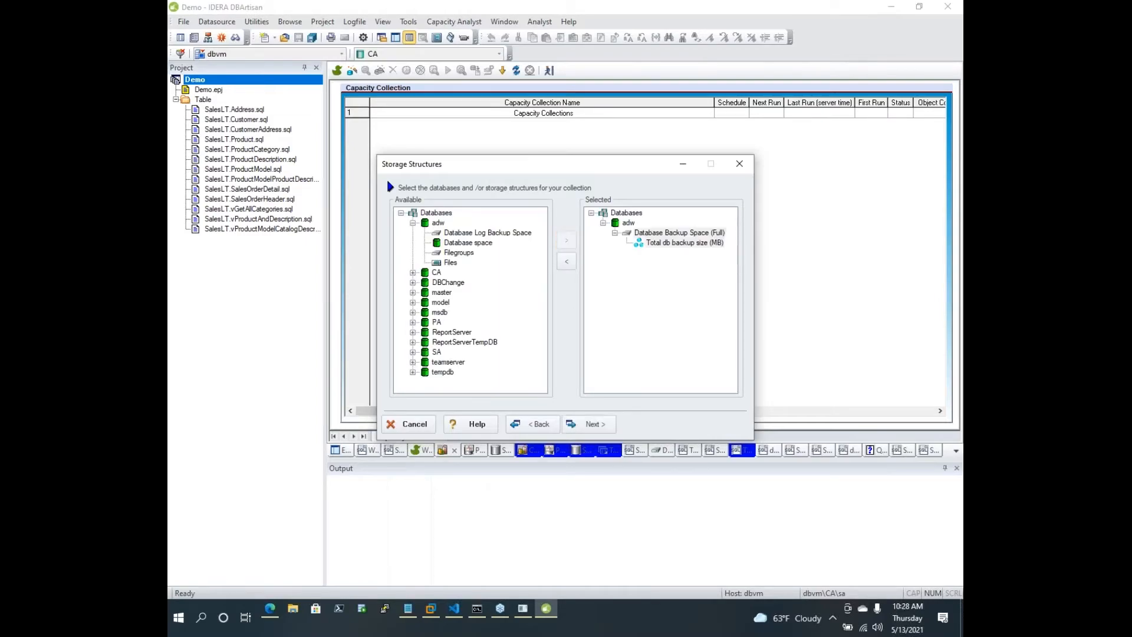
double_click(477, 252)
click(458, 252)
click(565, 240)
double_click(478, 253)
click(566, 240)
scroll(621, 305, down, 3)
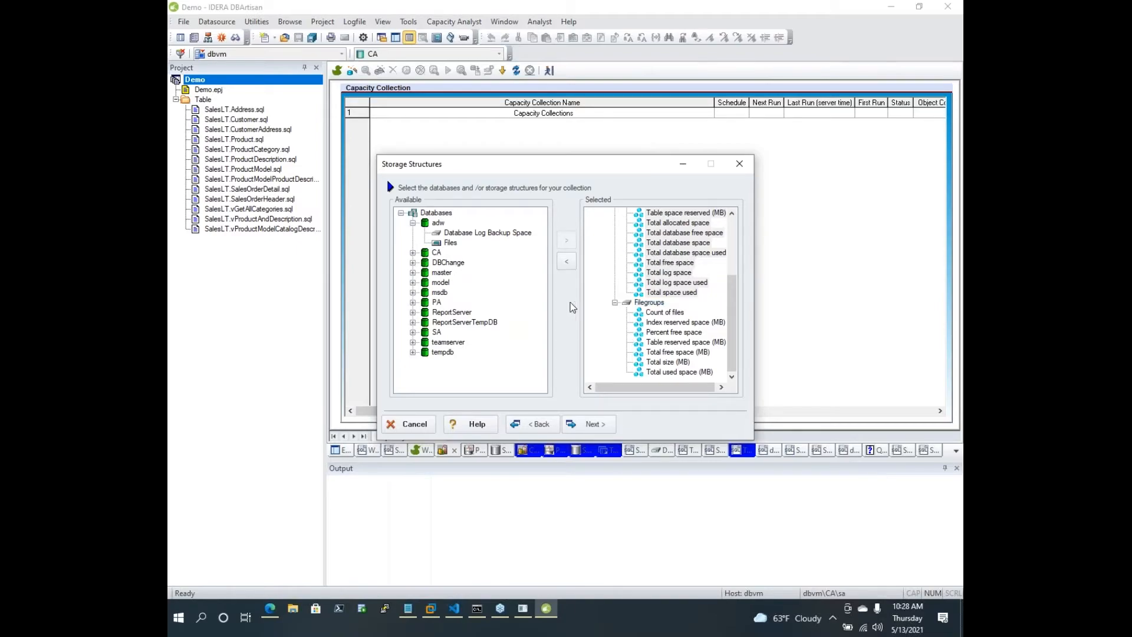
scroll(633, 312, up, 4)
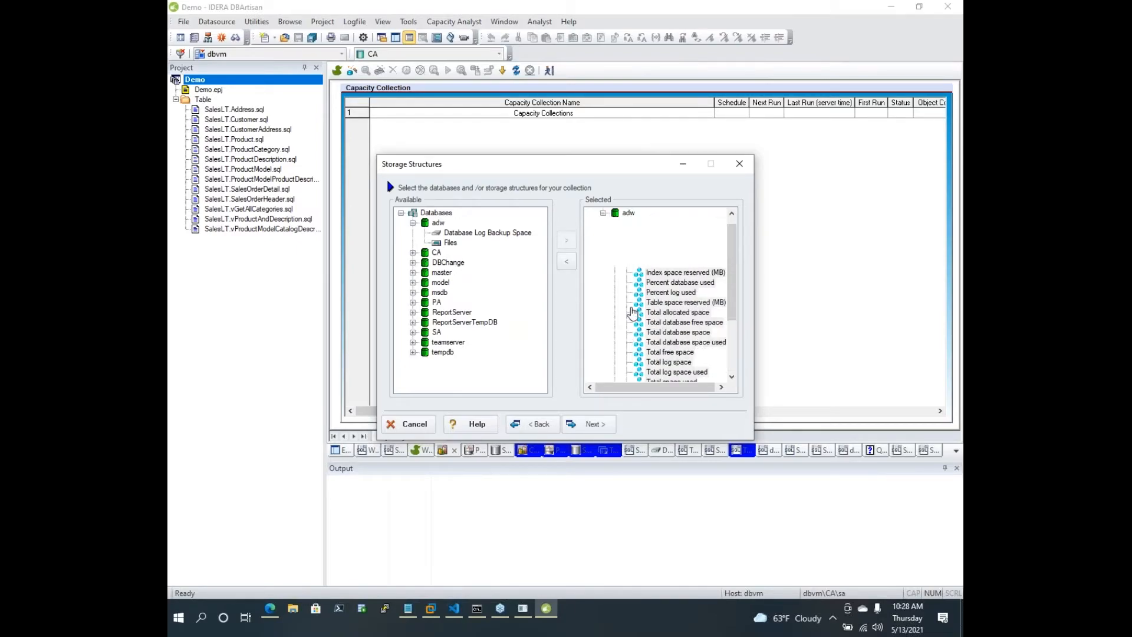
scroll(633, 313, down, 4)
For the collection's database objects, add the adw tables from SalesLT.Customer through the last SalesLT entry, the product model catalog view
click(592, 424)
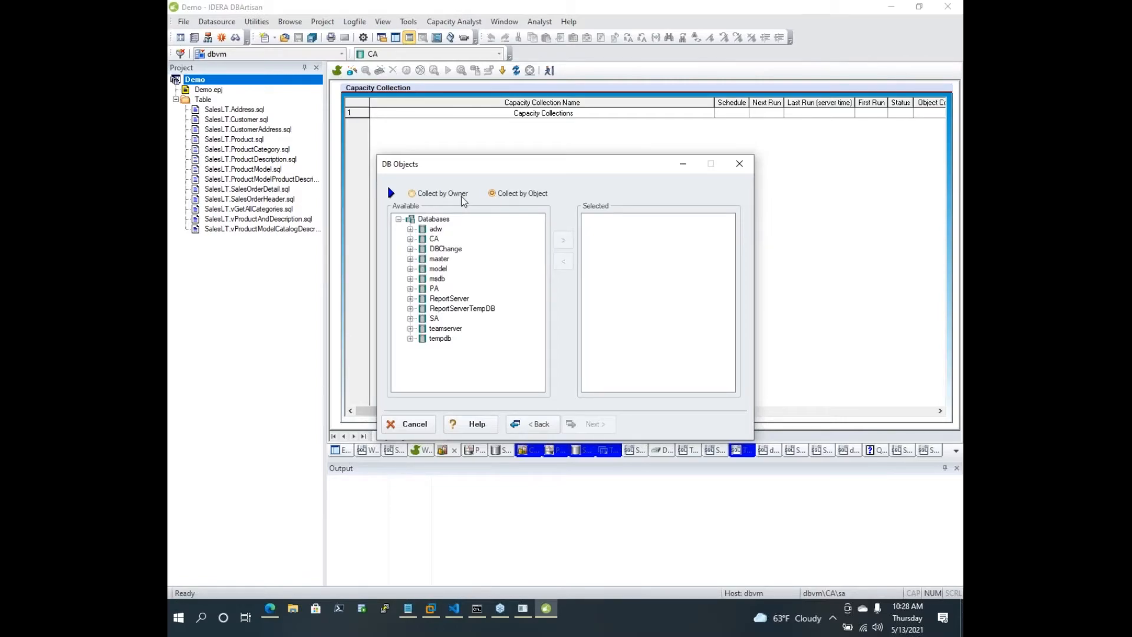
click(435, 229)
click(411, 229)
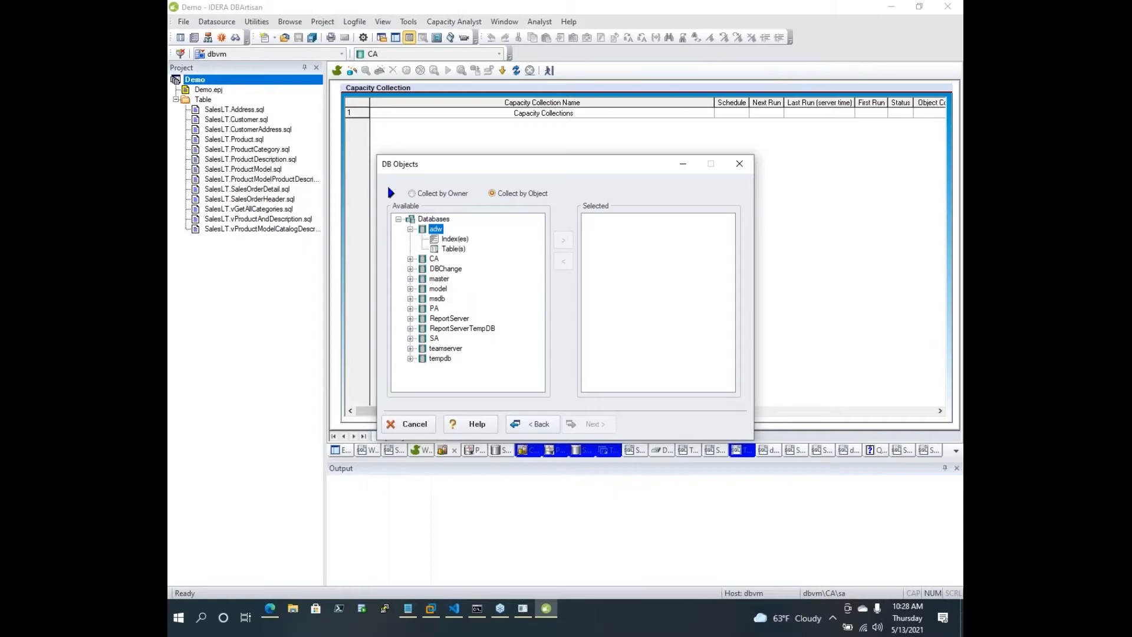
click(455, 239)
click(470, 249)
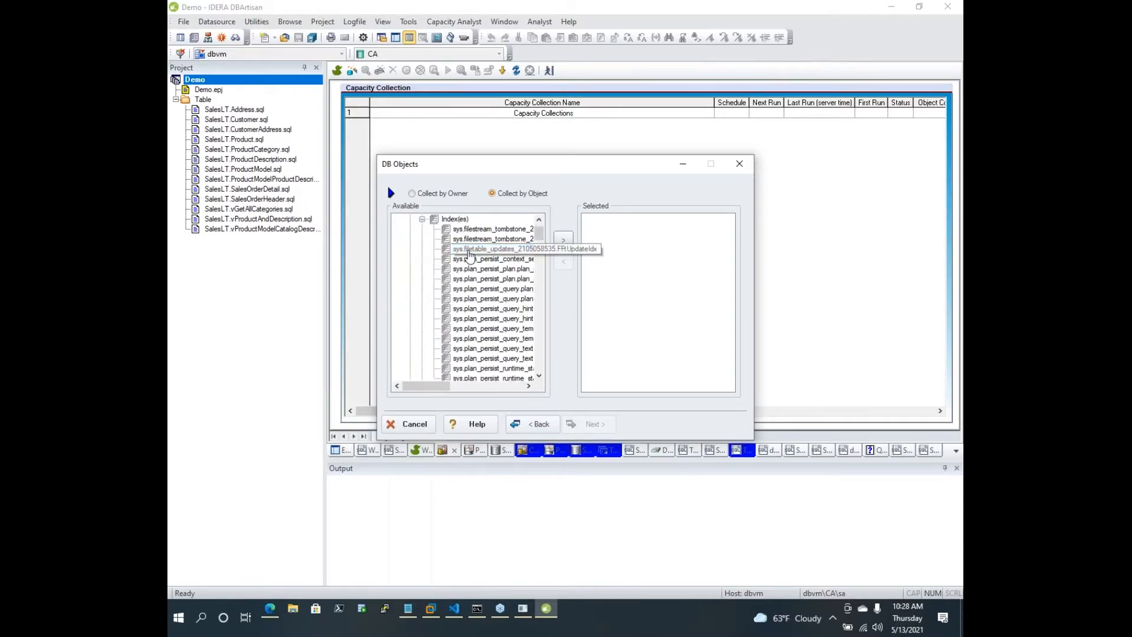
click(422, 219)
double_click(459, 249)
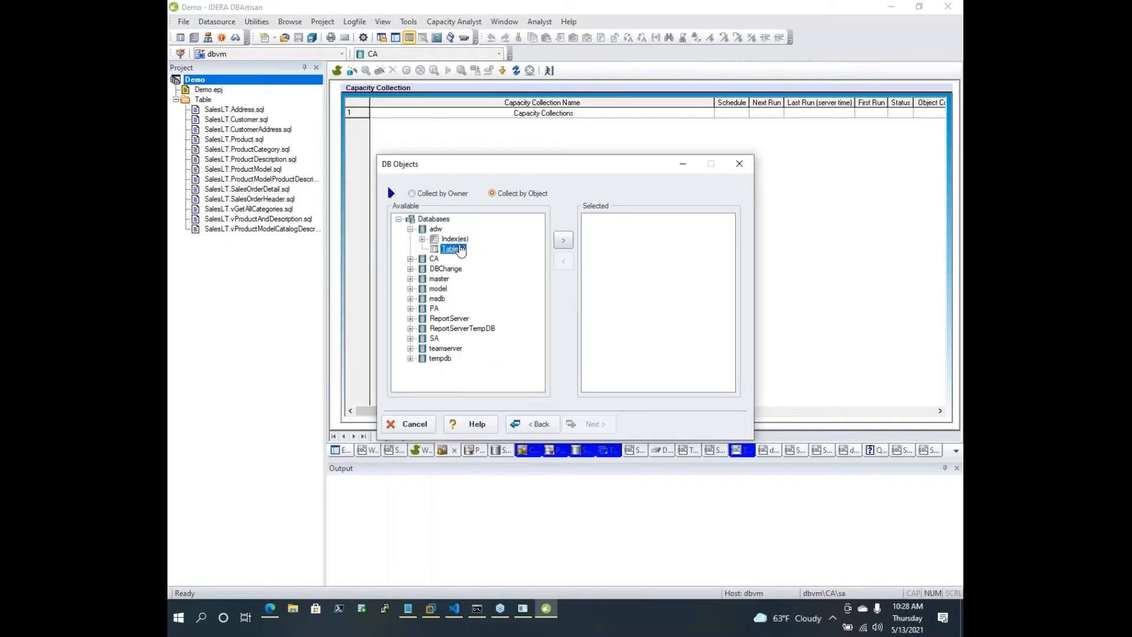
click(478, 249)
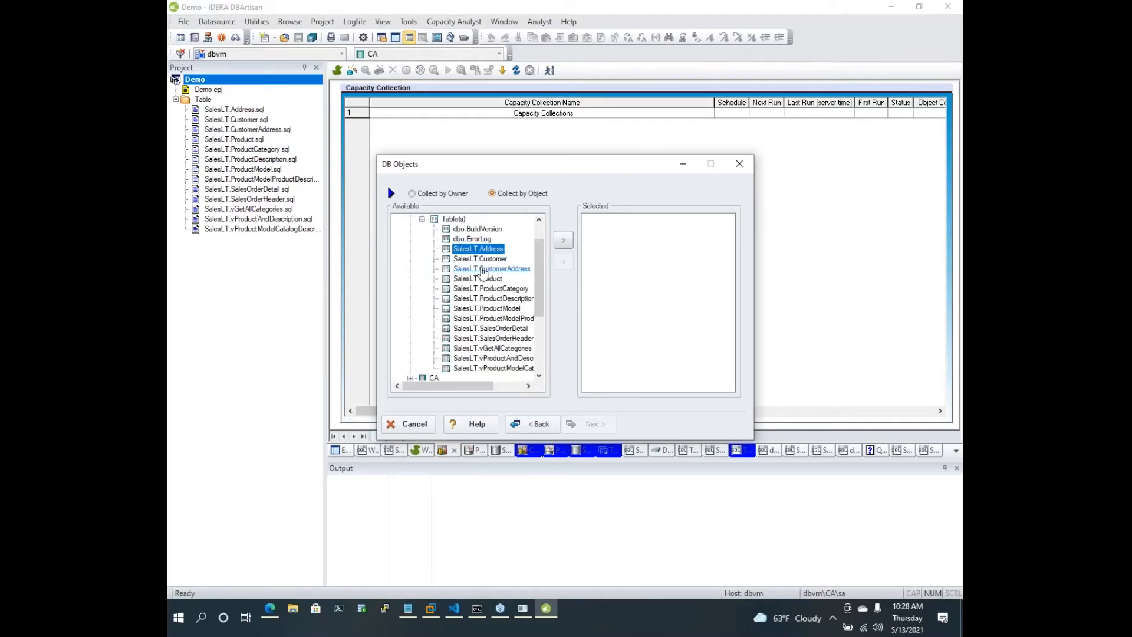
shift+click(481, 370)
click(563, 240)
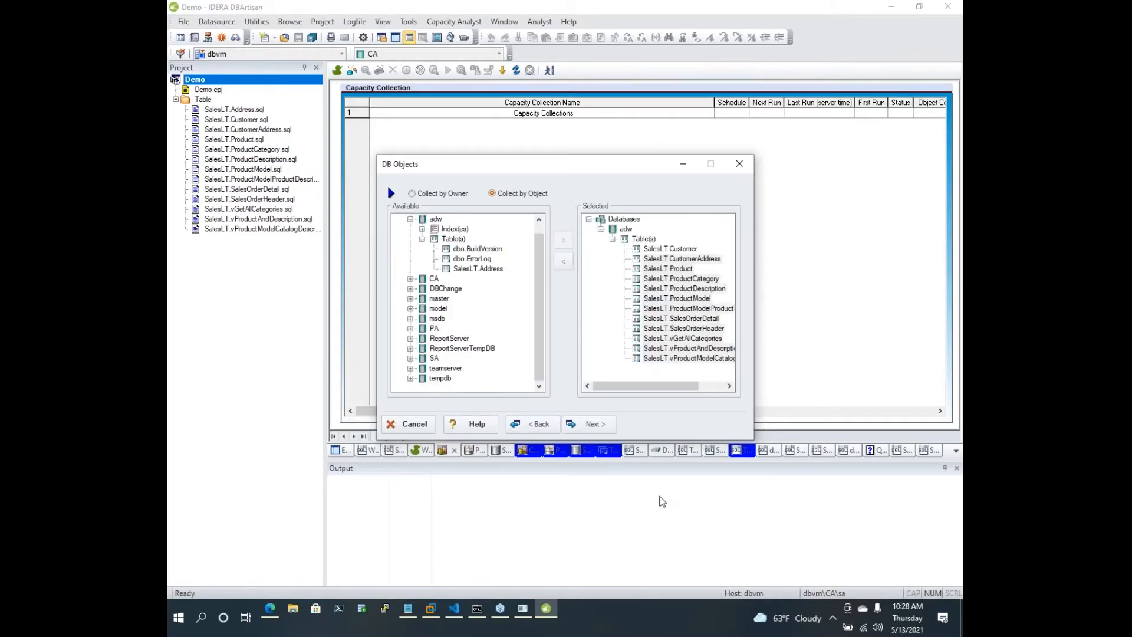
Finish the collection without refreshing statistics or auto-purge, and schedule it to run once on 5/13/2021 at 10:29 AM
click(599, 425)
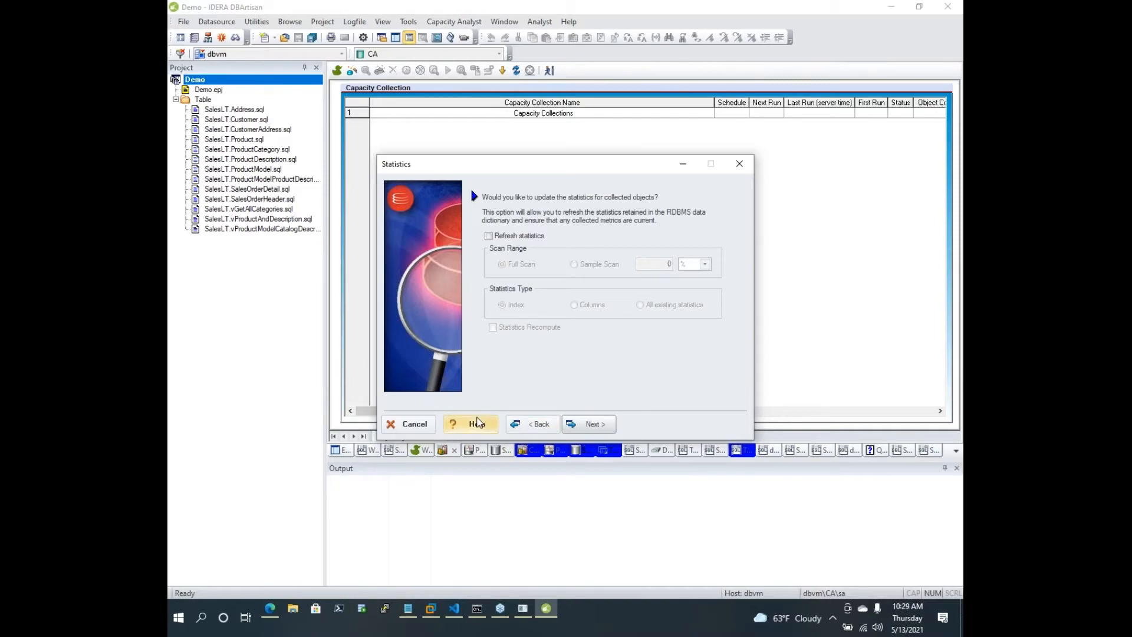
click(583, 425)
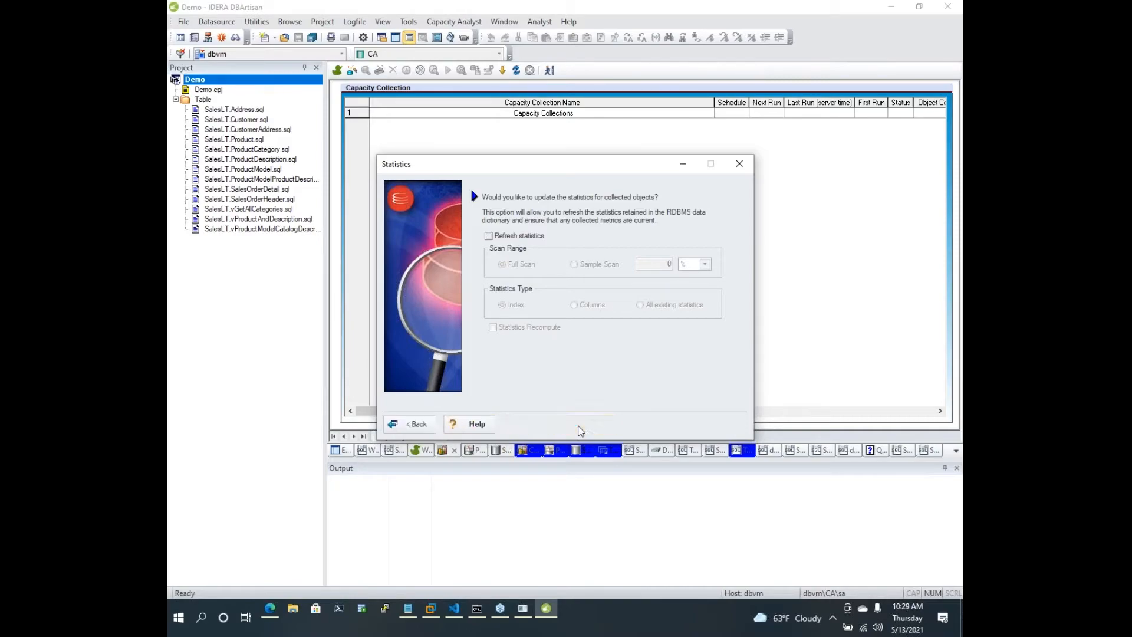
click(641, 430)
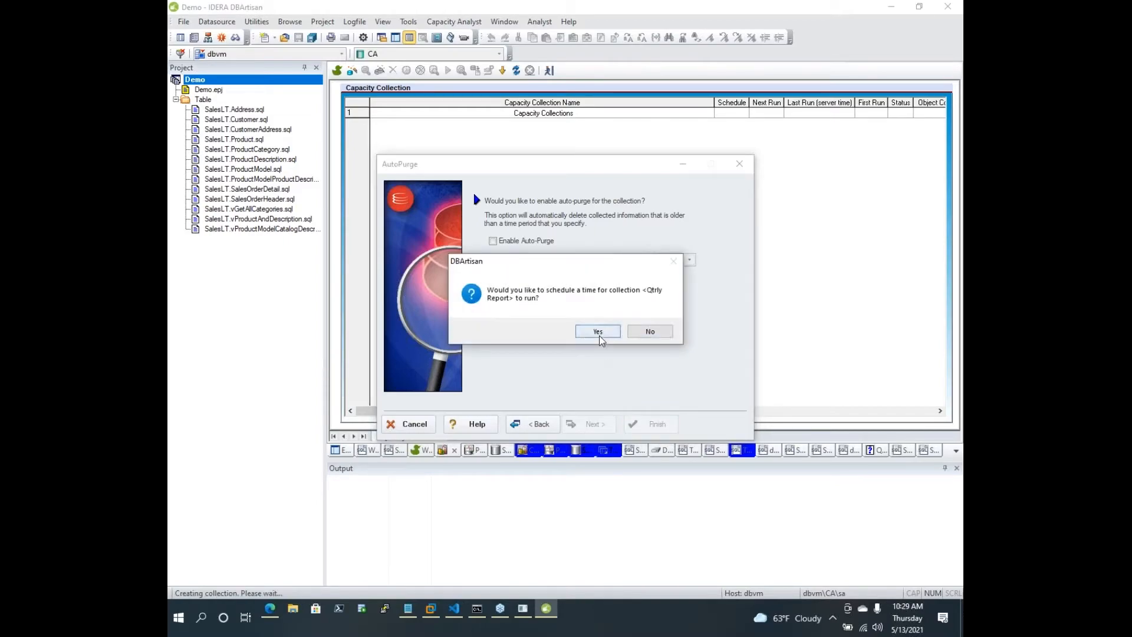
click(597, 331)
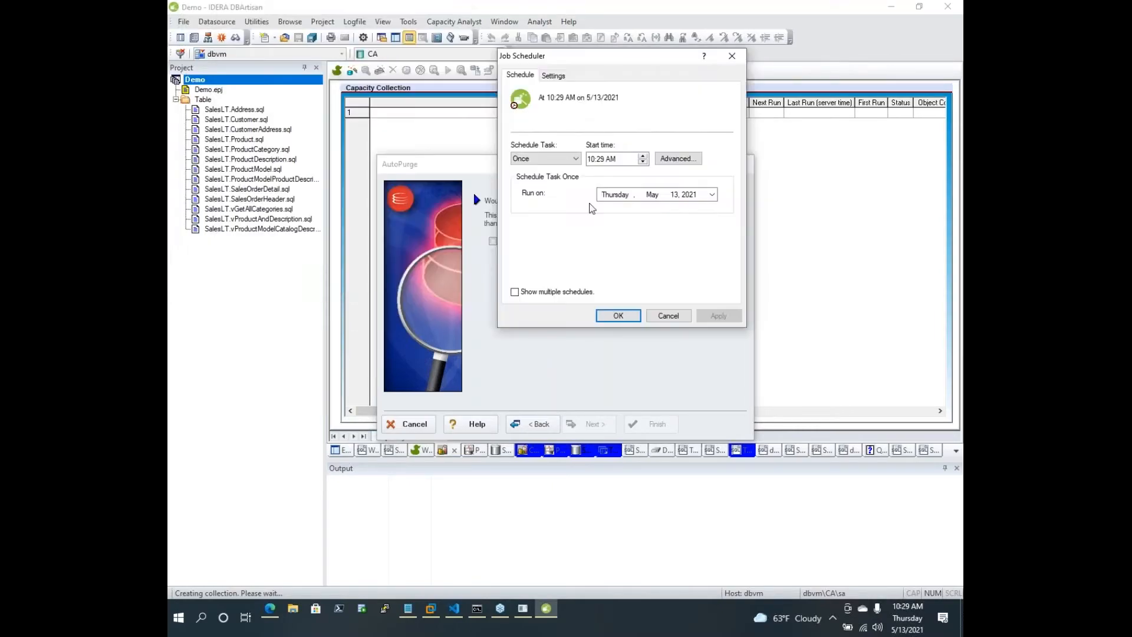
click(624, 320)
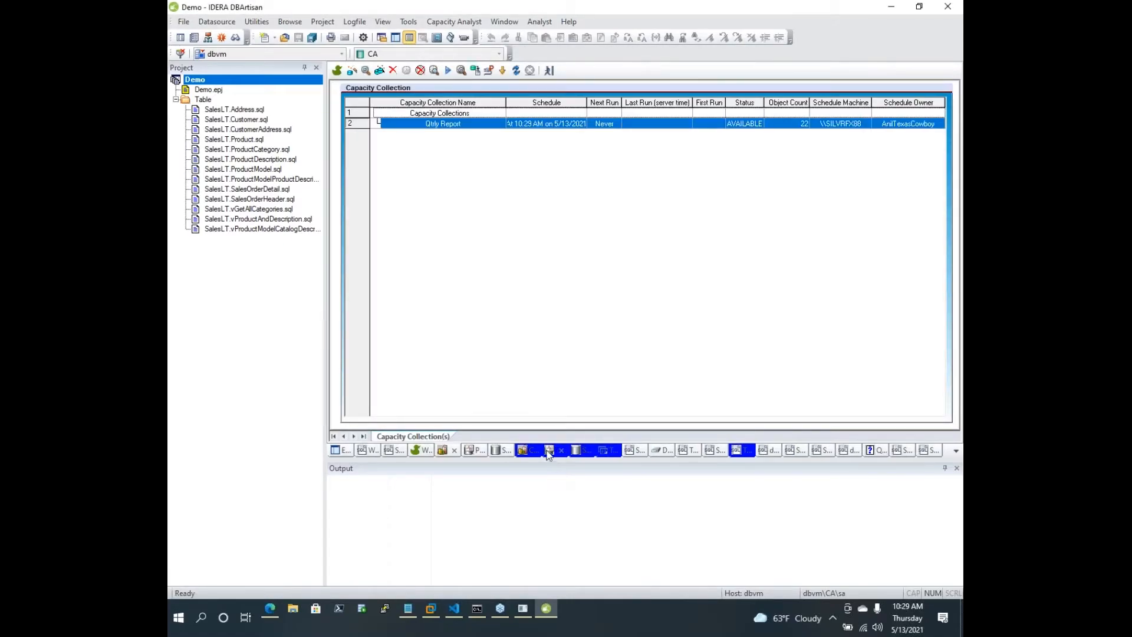
Switch to the open Space Analyst overview for the ORCL datasource and close the Project pane
click(576, 449)
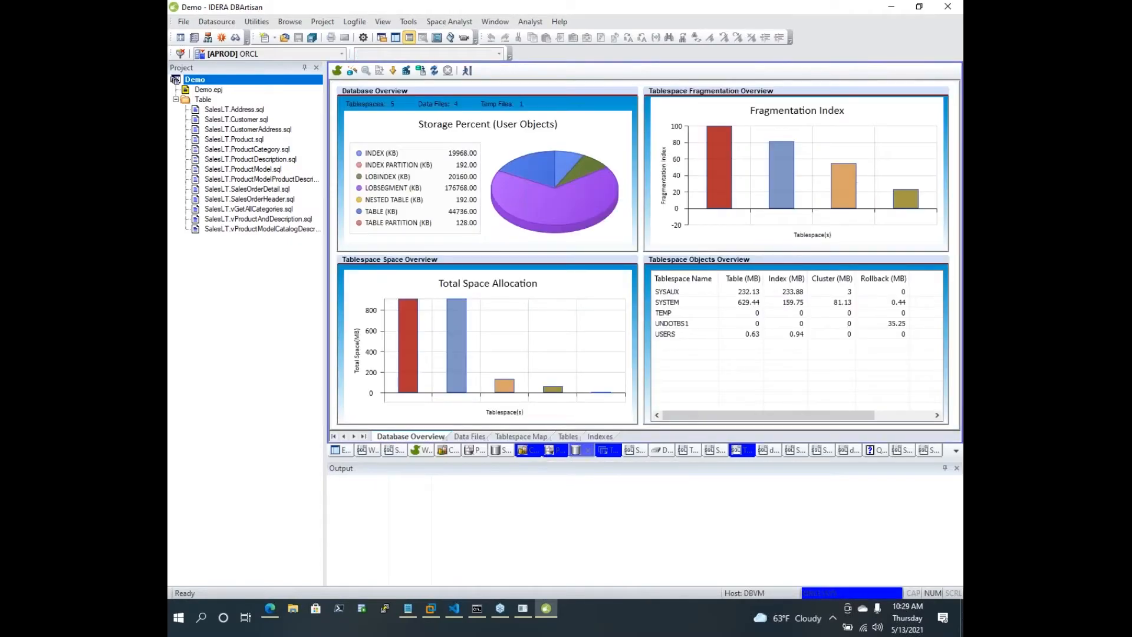
click(316, 68)
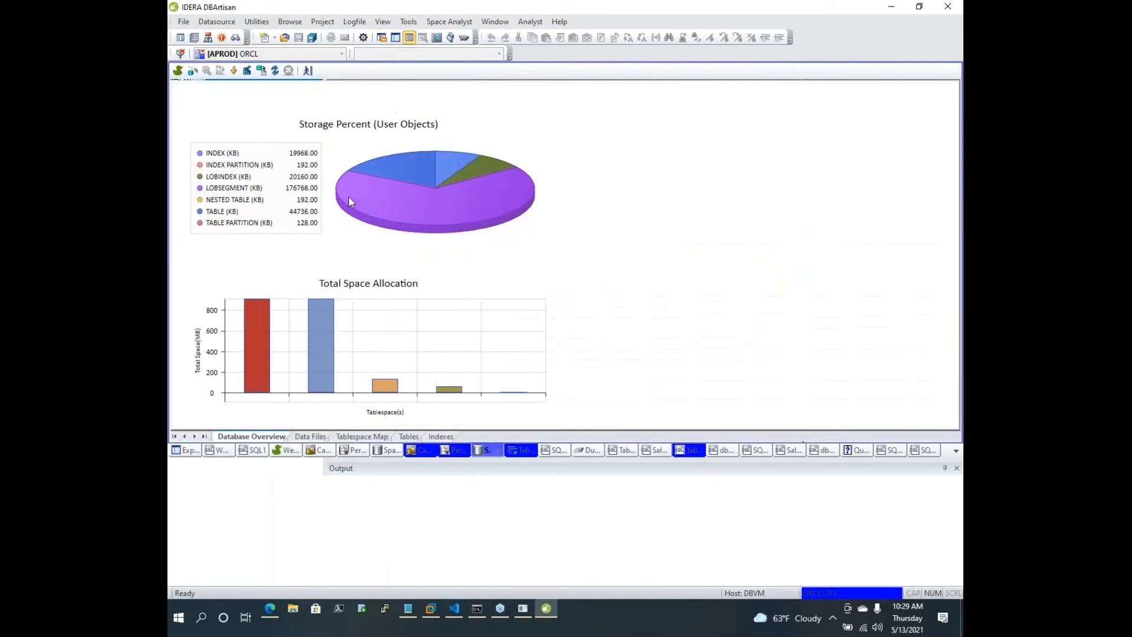
mouse_move(348, 196)
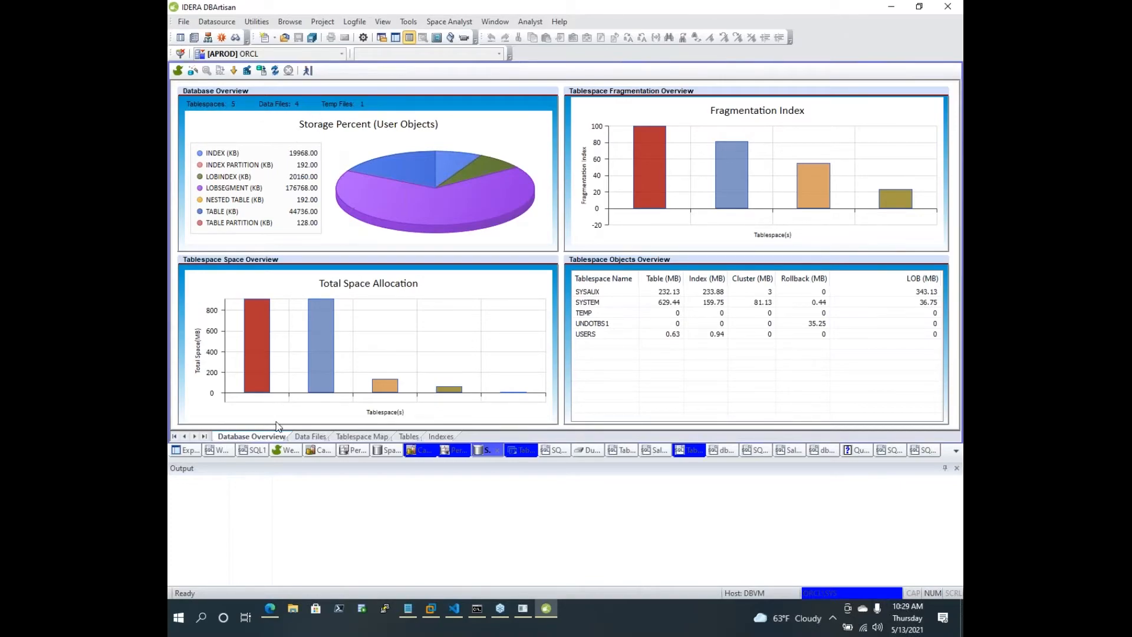
Examine the ORCL data file fragmentation and object details for SYSAUX, and view the tablespace map
click(300, 437)
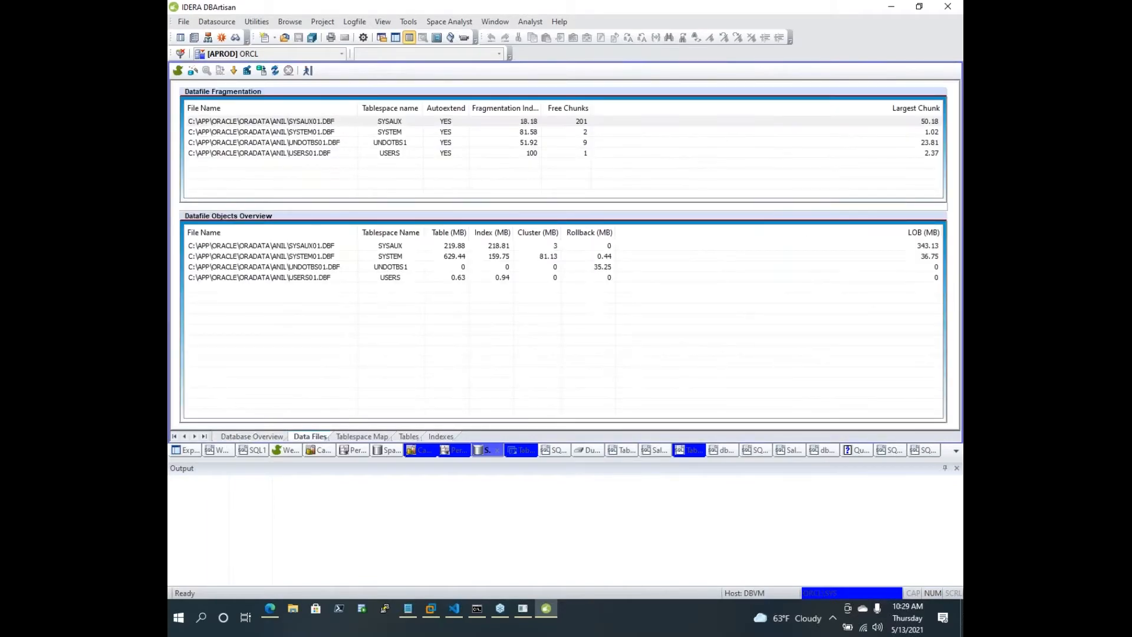
click(307, 246)
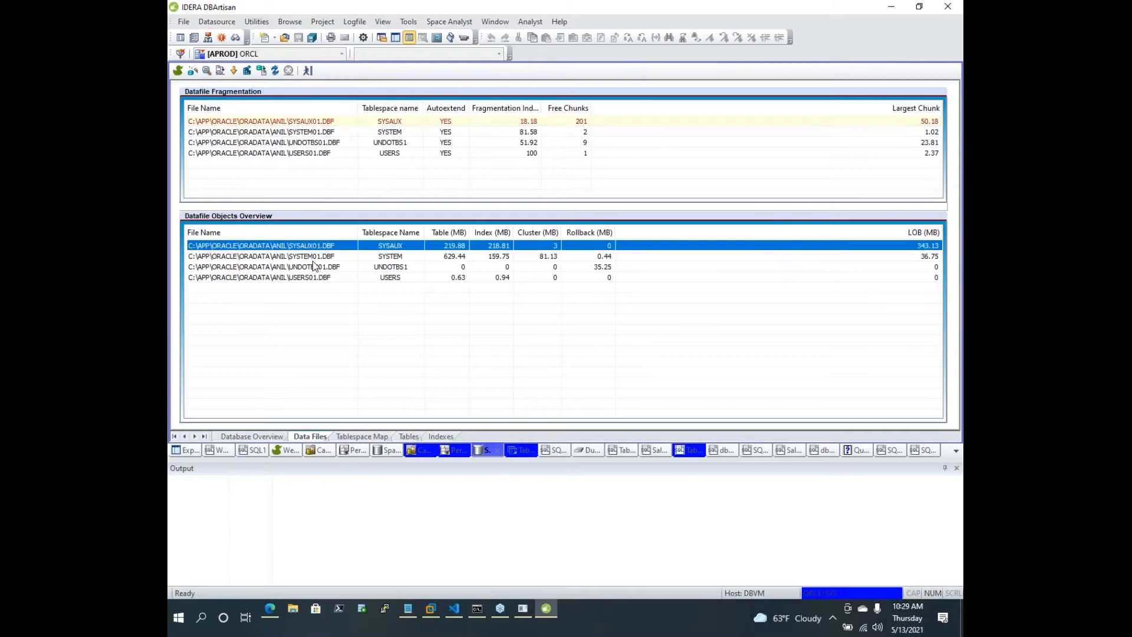
click(393, 121)
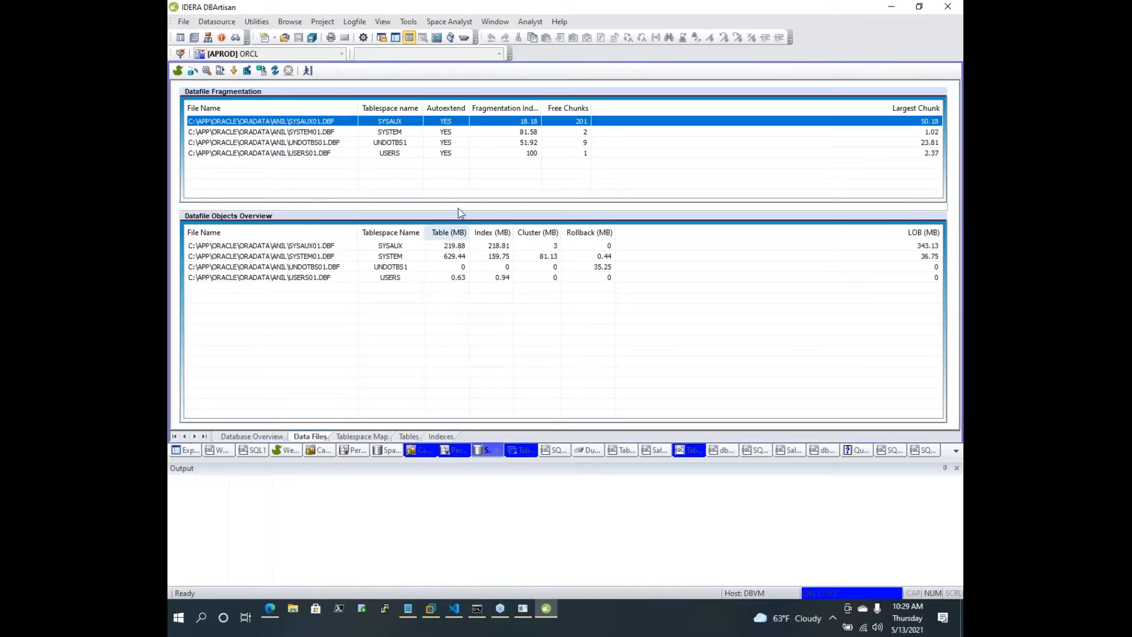
click(362, 437)
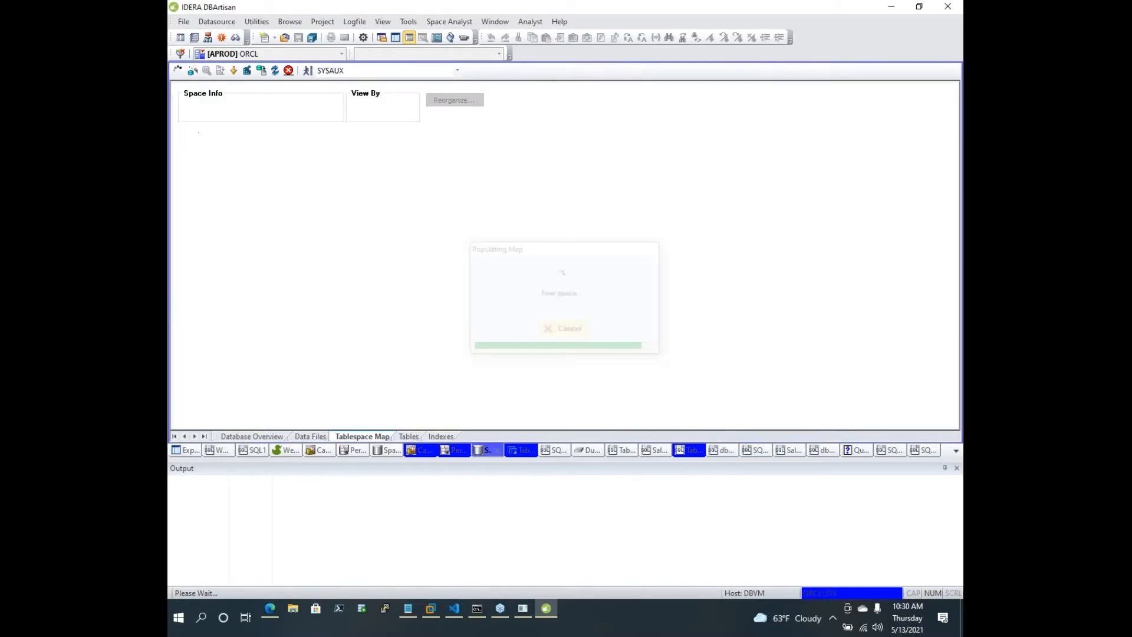
Filter the table reorganization candidates to tablespace TEMP, owner DIP and tables with chained rows, and refresh the details
click(406, 436)
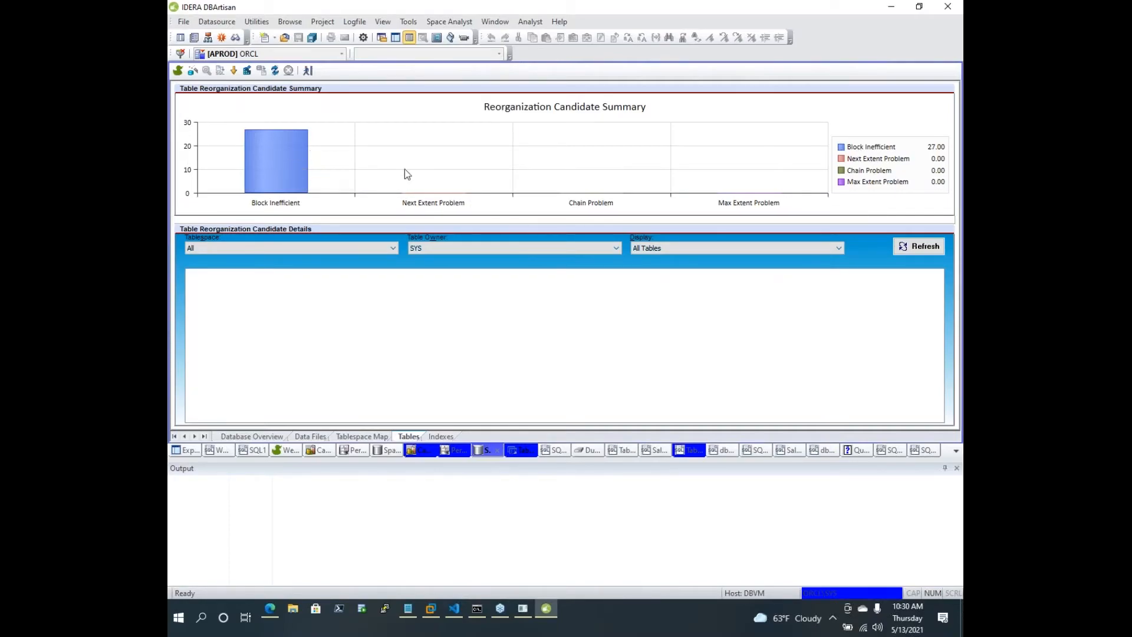
click(456, 248)
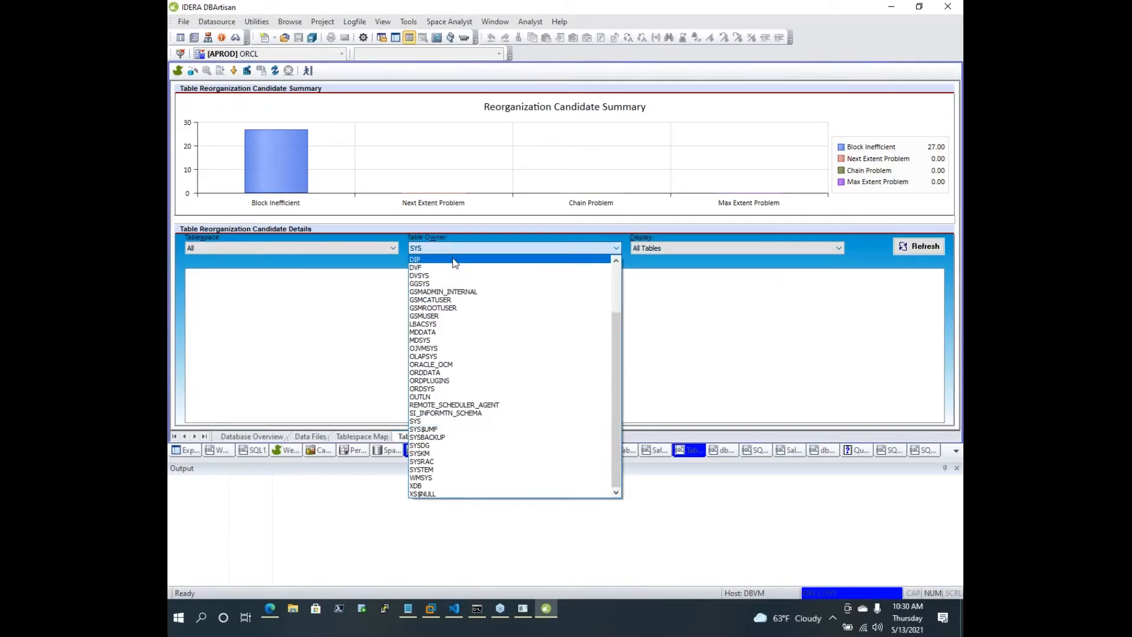
click(453, 259)
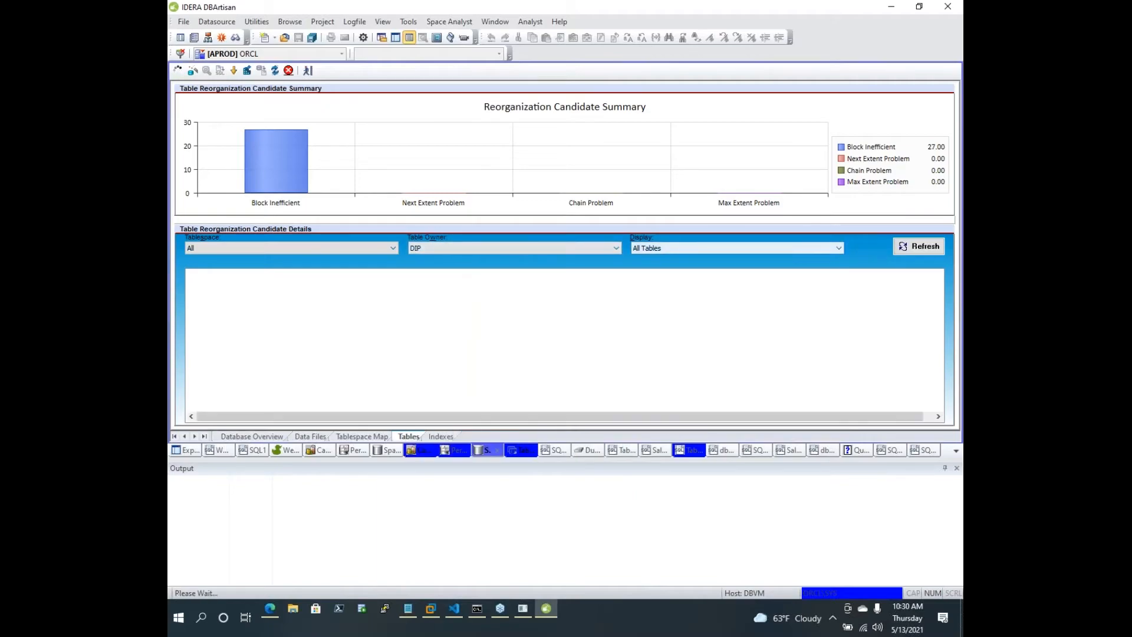
click(814, 250)
click(789, 277)
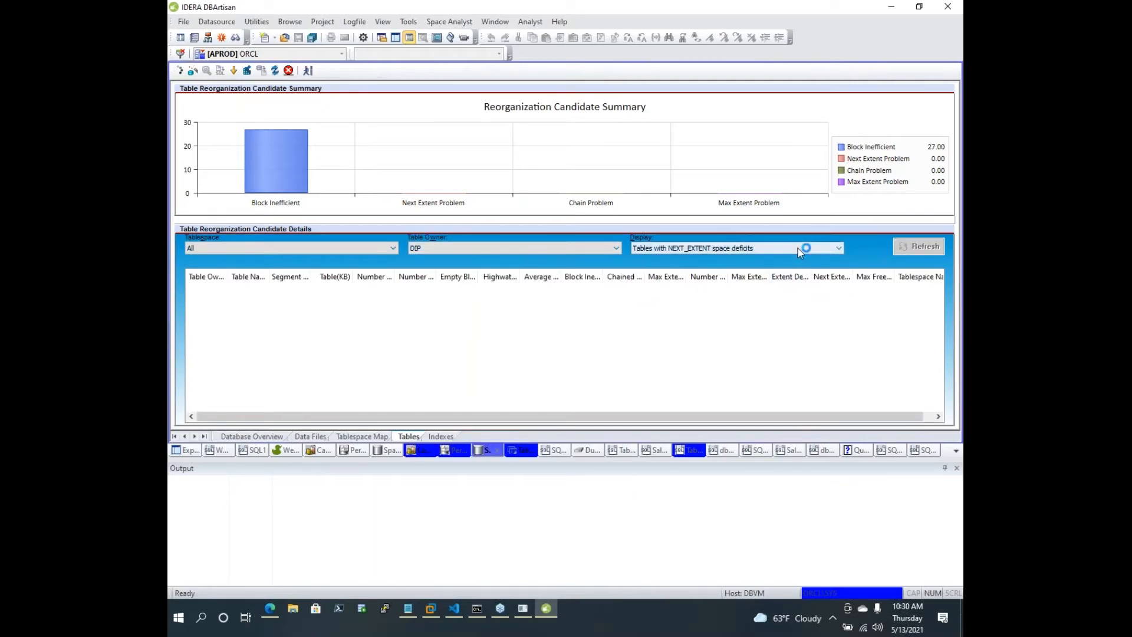
click(798, 251)
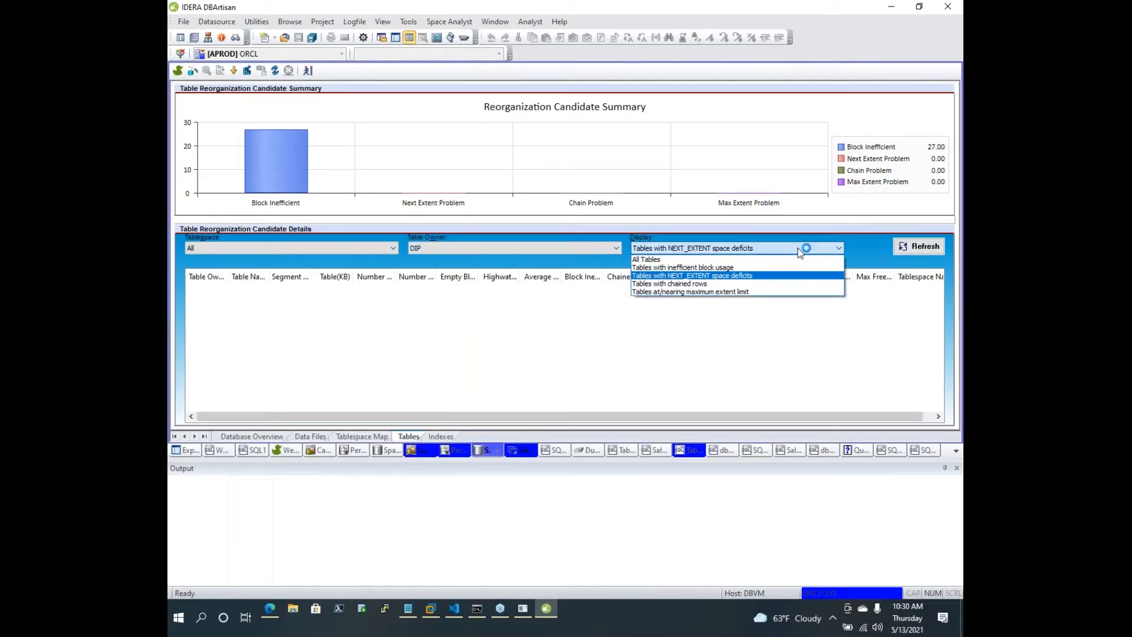
click(793, 285)
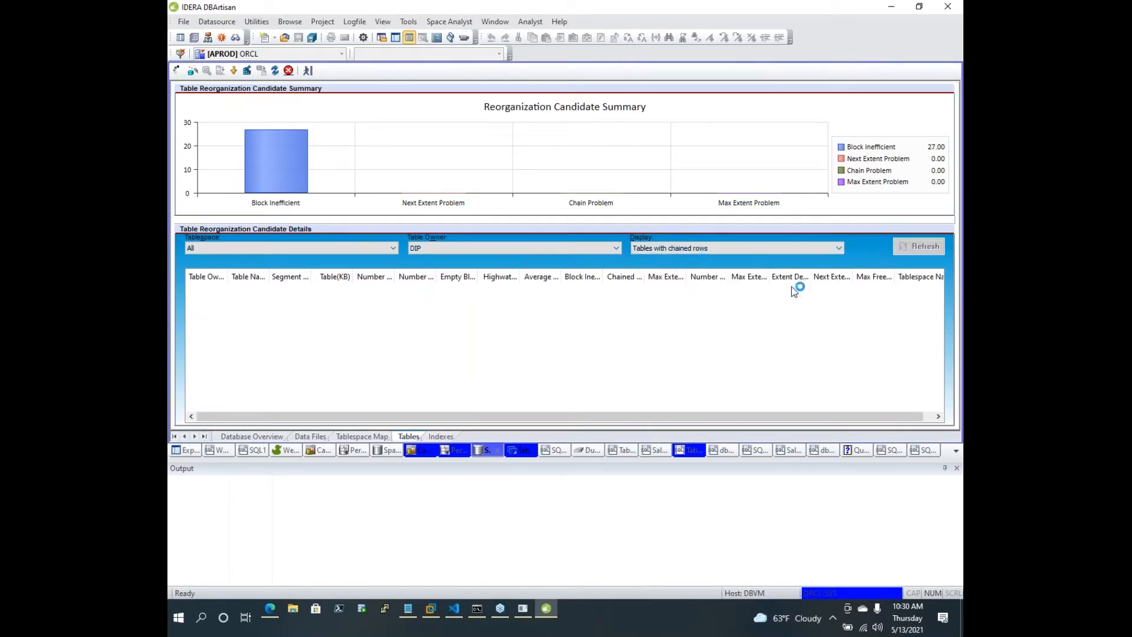
click(390, 246)
click(363, 285)
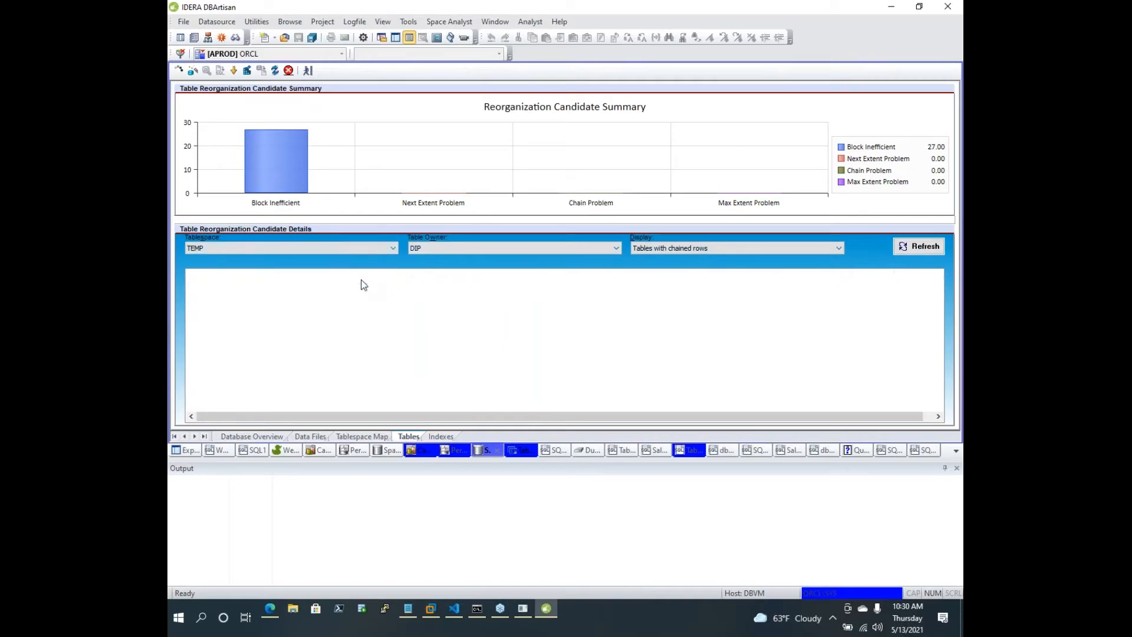
click(899, 250)
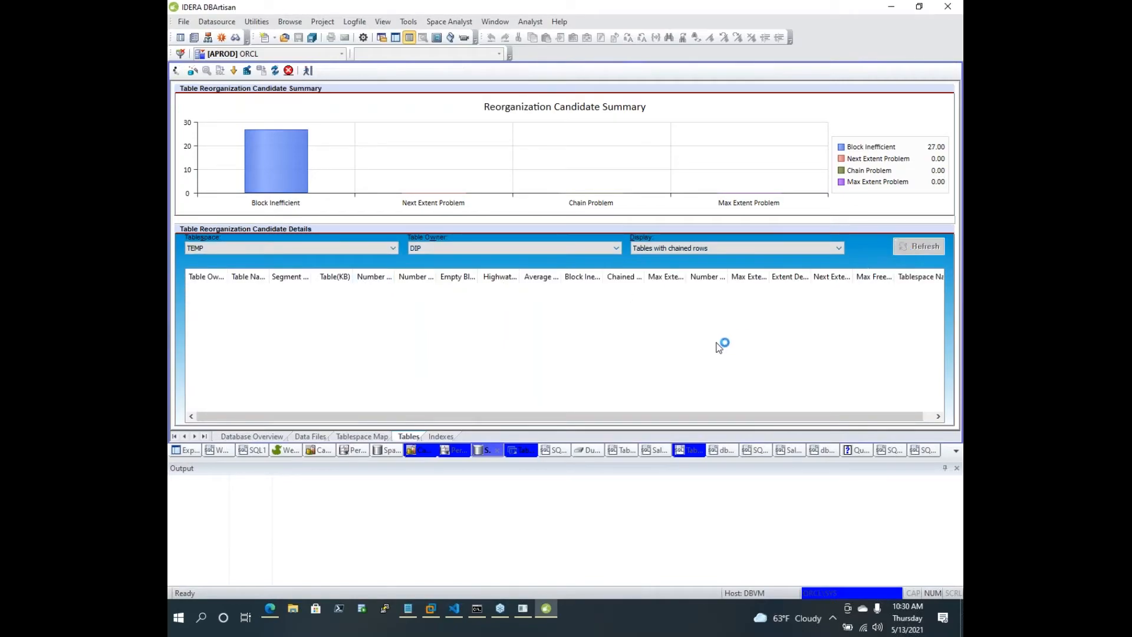
Display all tables for the C## user account in the reorganization candidate details and refresh the list
click(731, 249)
click(761, 263)
click(616, 248)
scroll(575, 294, up, 5)
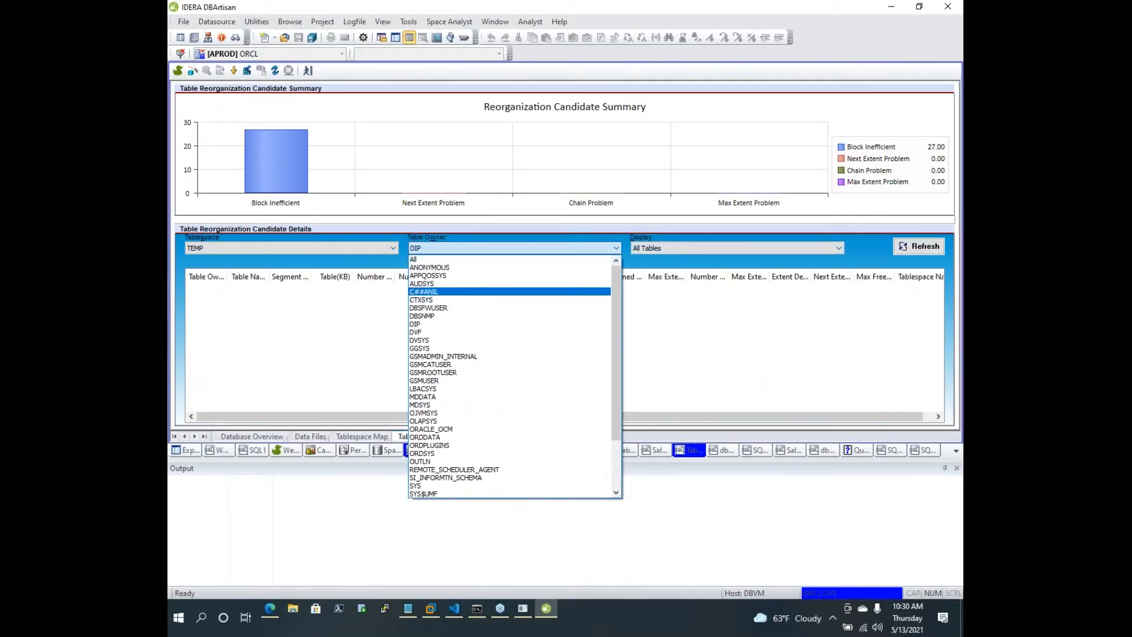
click(575, 286)
click(920, 246)
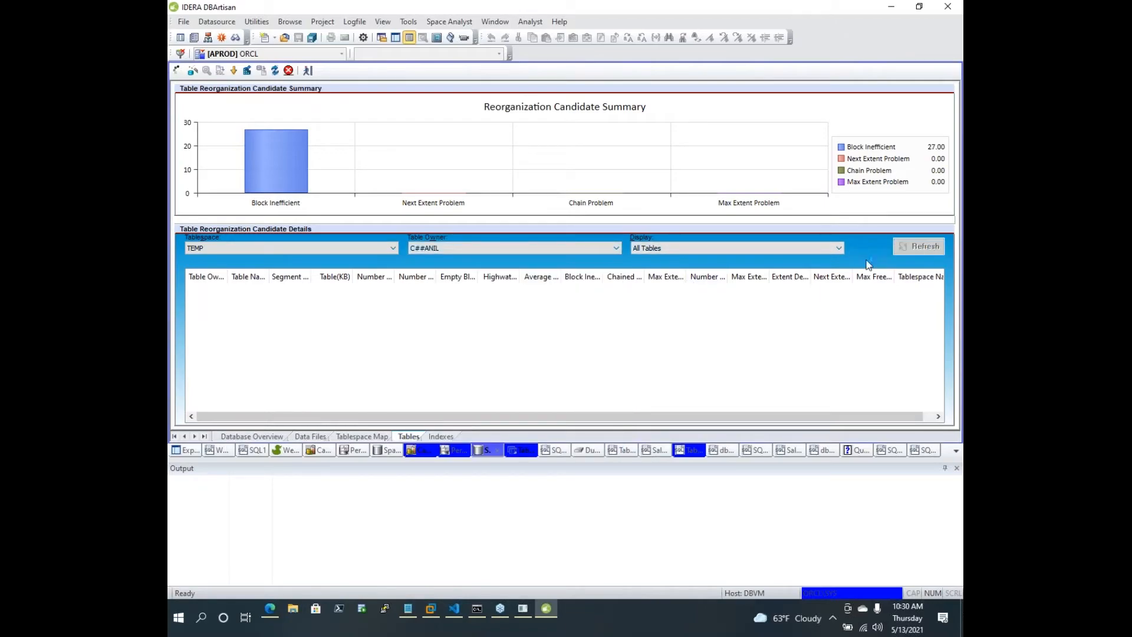
Review the reorganization threshold options, accept them, and minimize the command window covering the reorganization view
right_click(299, 173)
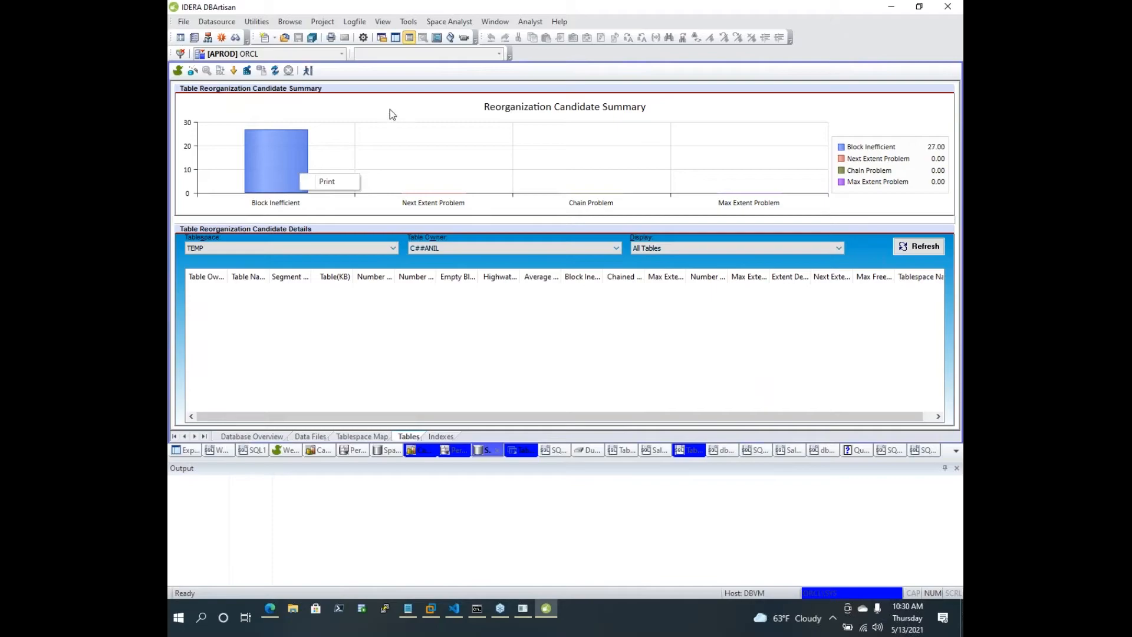
click(247, 72)
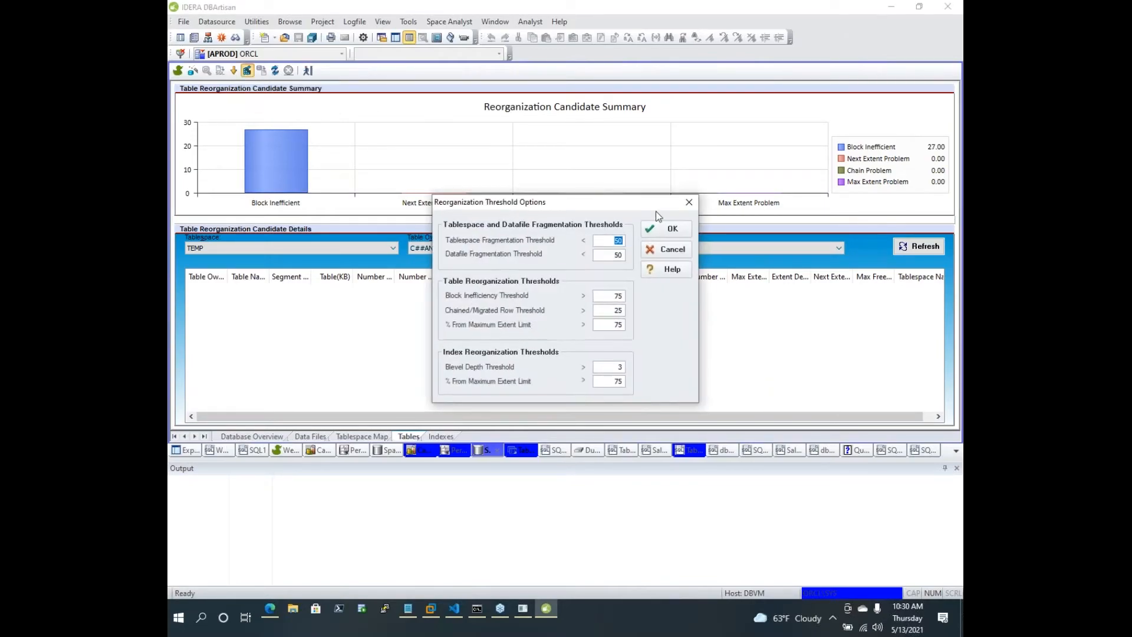
drag(638, 205, 627, 127)
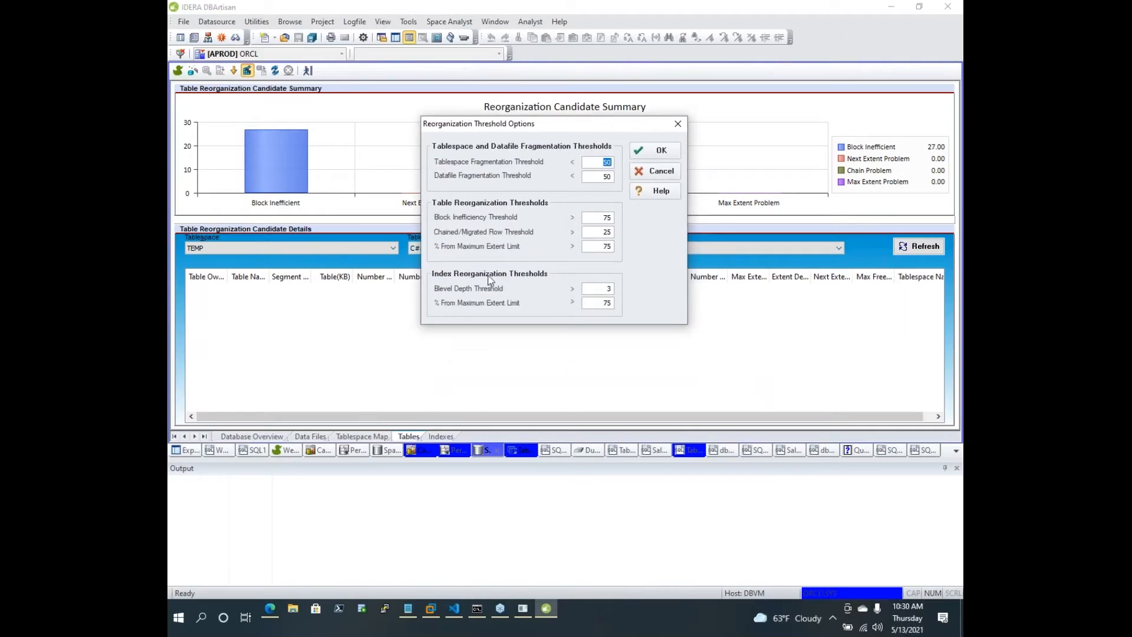
click(658, 153)
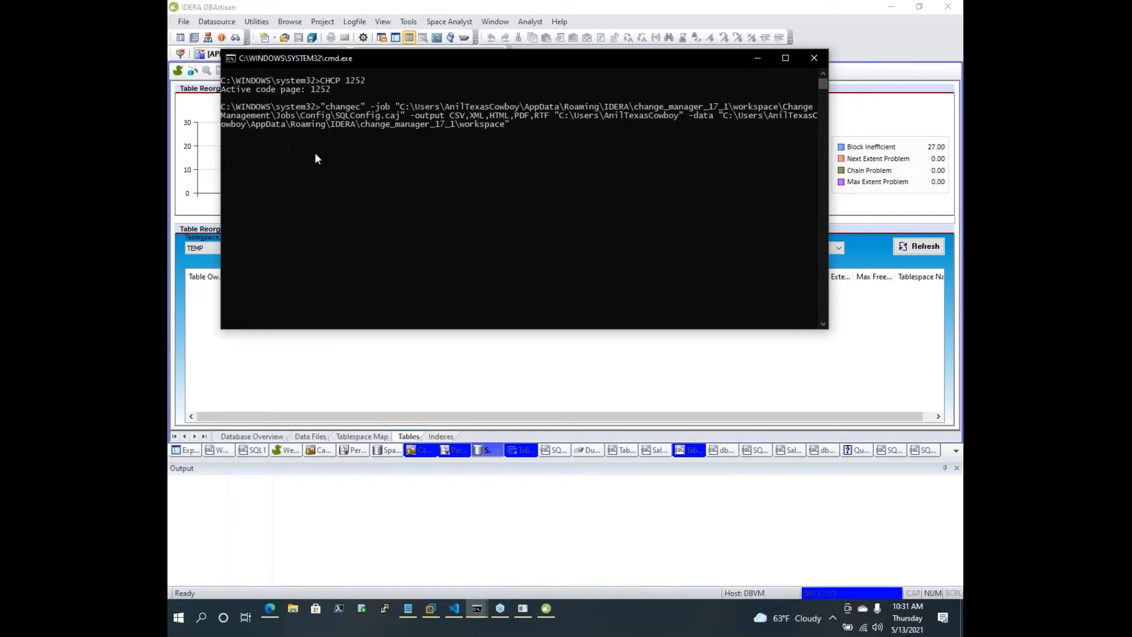
click(751, 59)
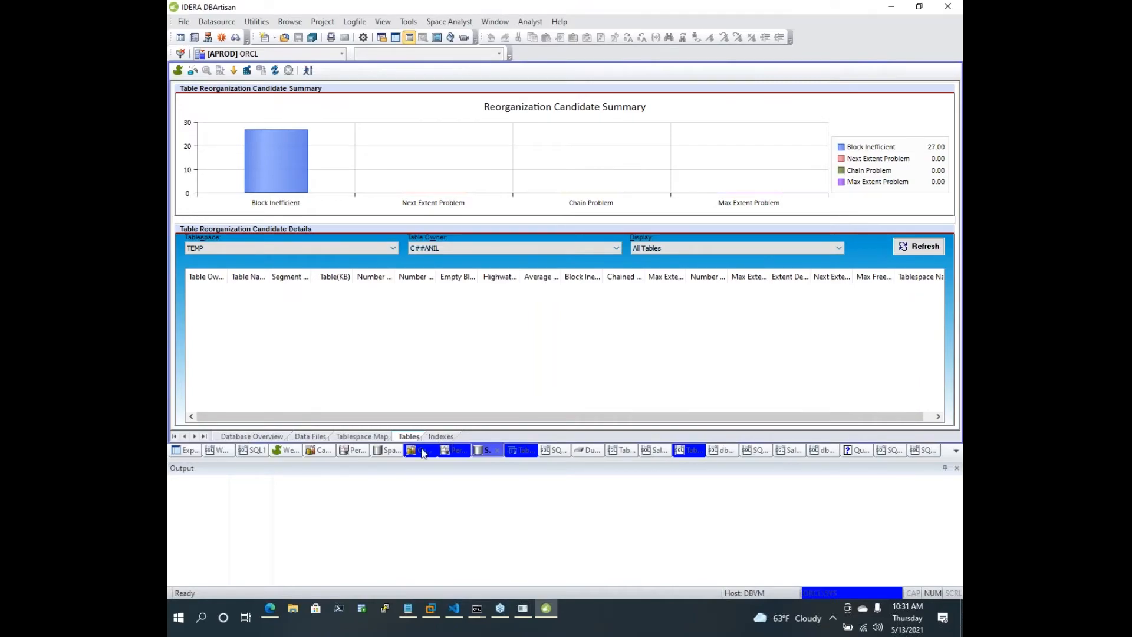
Switch to the Performance Analyst home page for dbvm and examine its datasource thresholds, selecting Object Bottlenecks - Current Object Blocks
click(356, 450)
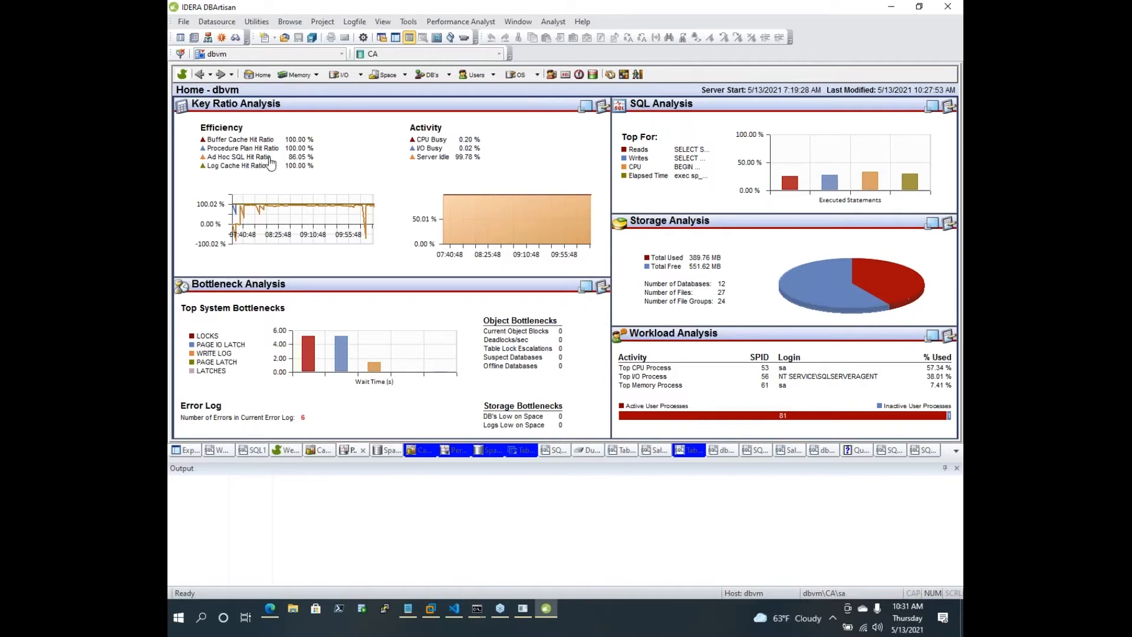
right_click(380, 151)
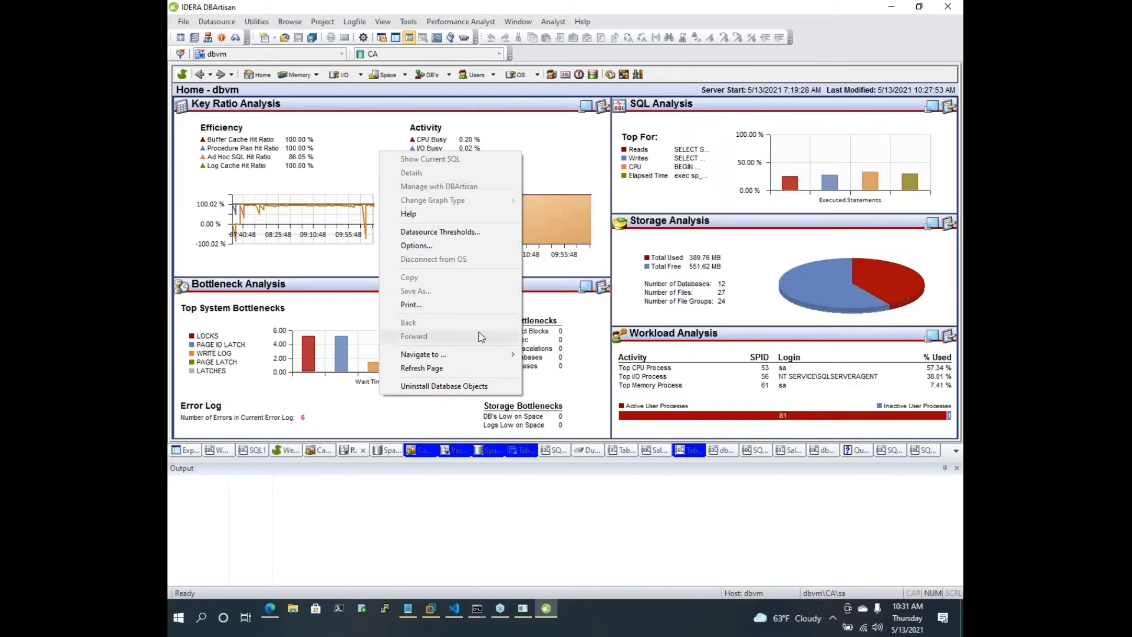
mouse_move(485, 350)
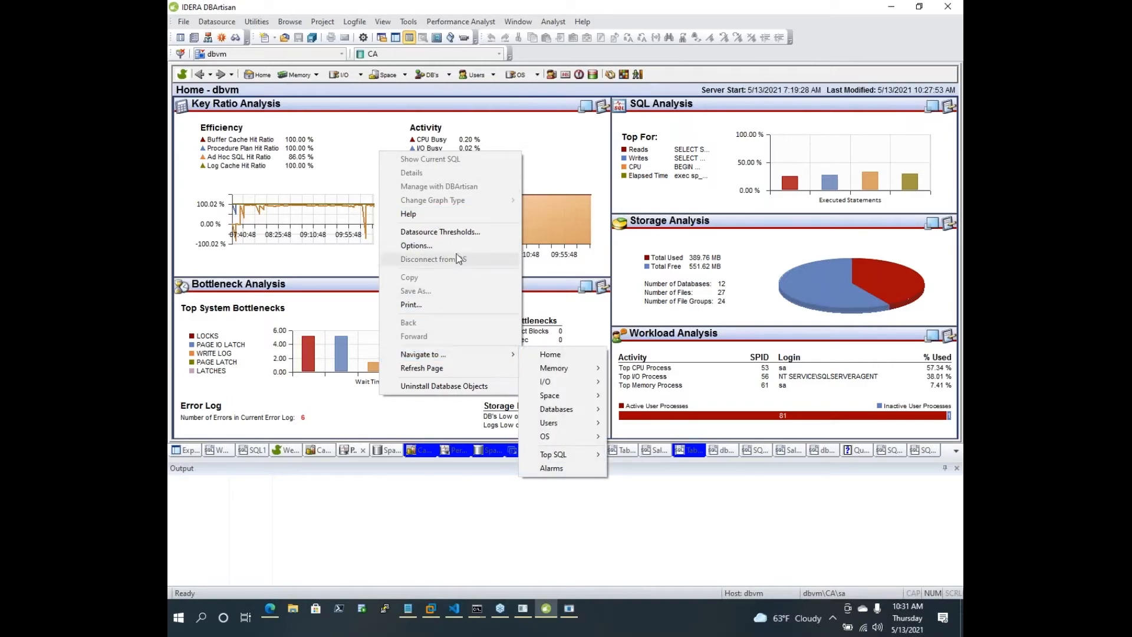
click(454, 236)
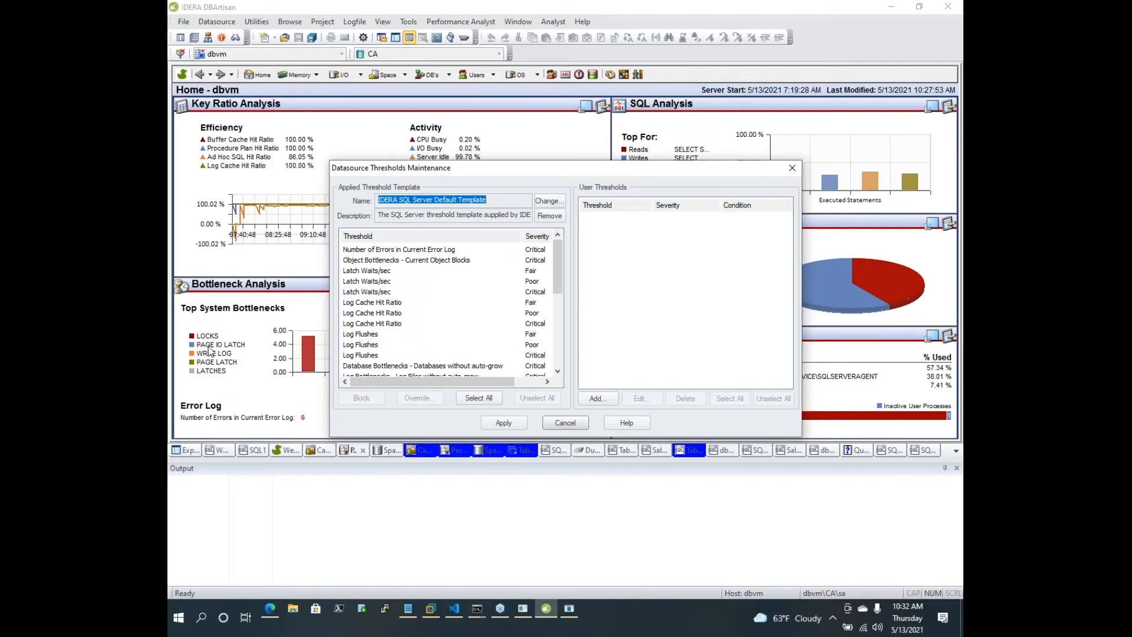
click(469, 260)
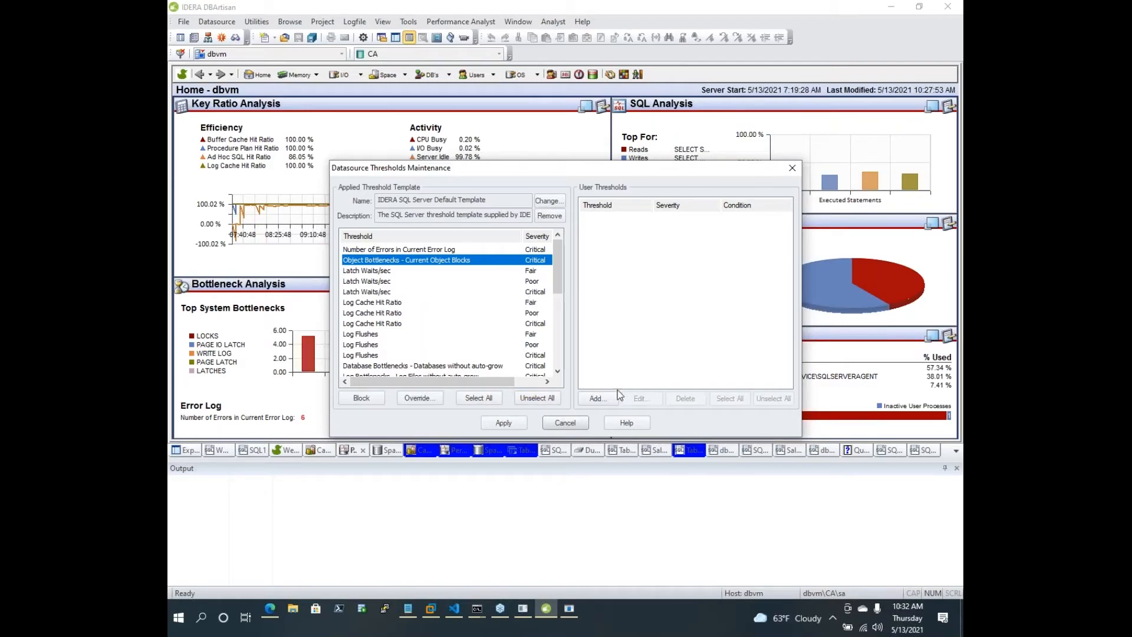
Add a user threshold for CPU Busy that generates an alarm above 80 with Fair severity
click(596, 398)
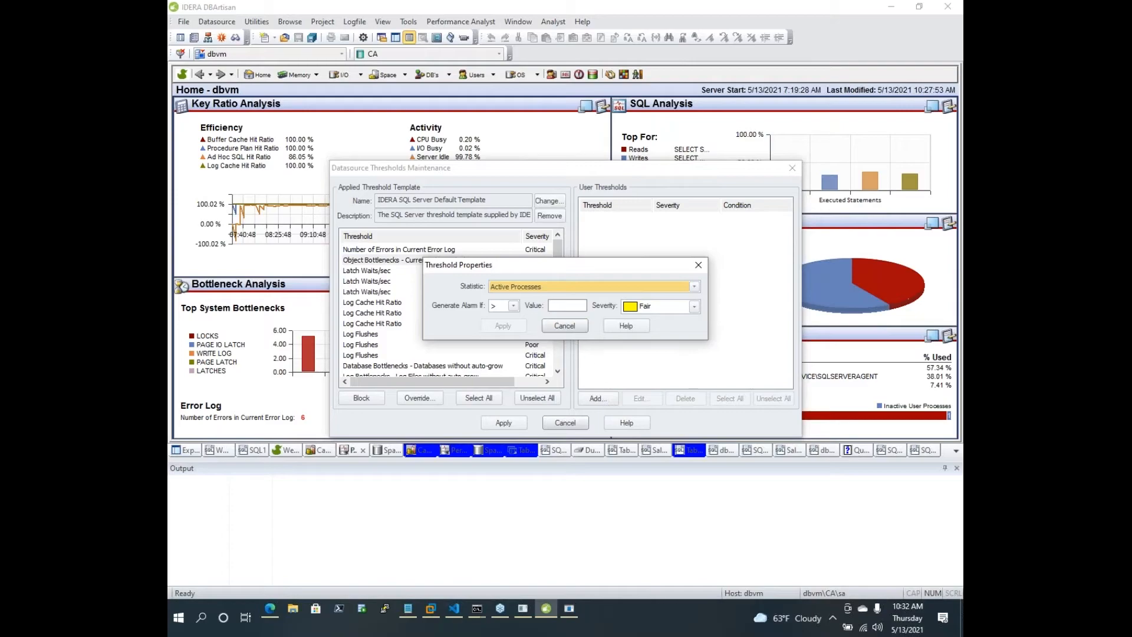
click(624, 293)
scroll(580, 354, up, 4)
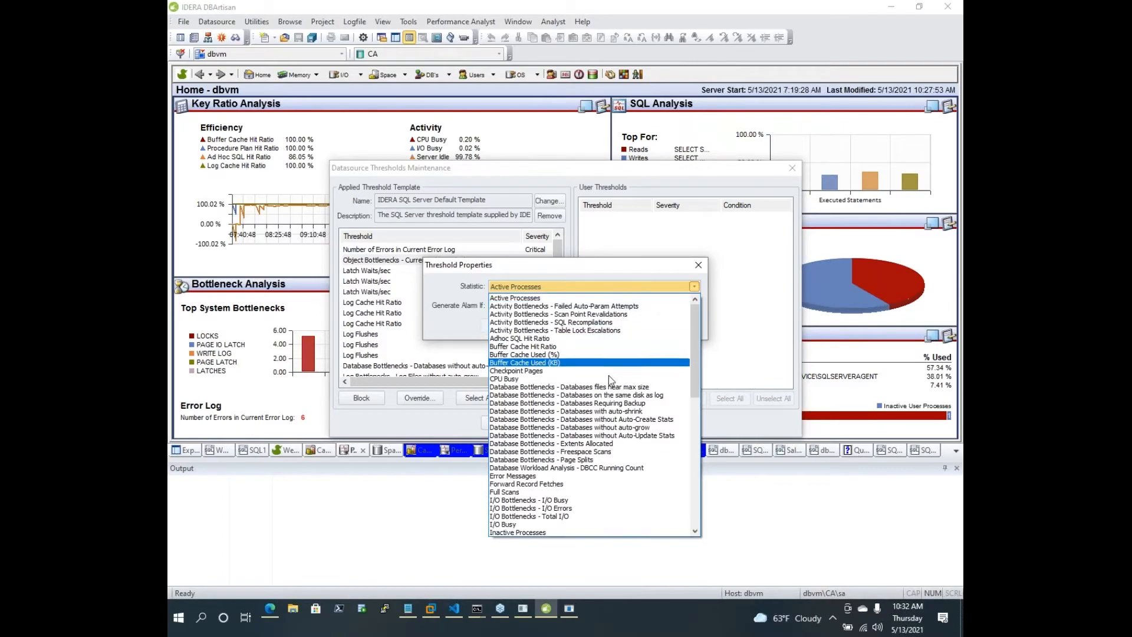
click(581, 324)
click(574, 306)
text(80)
click(511, 328)
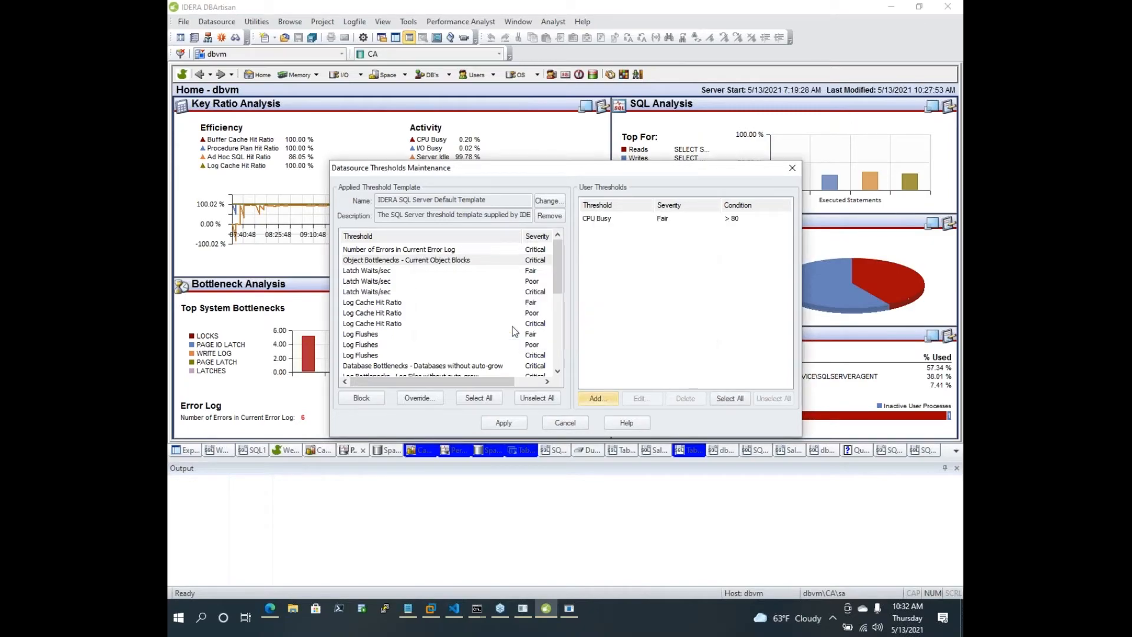
Set the CPU Busy user threshold's severity to Critical and close the datasource thresholds without applying them
click(664, 221)
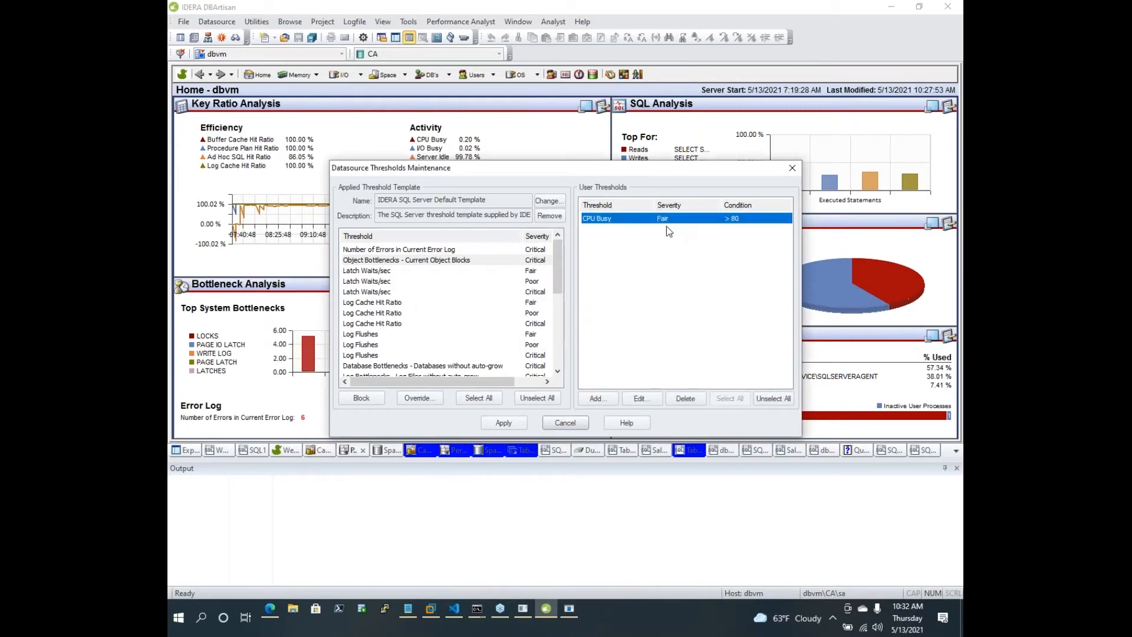
click(639, 398)
click(694, 306)
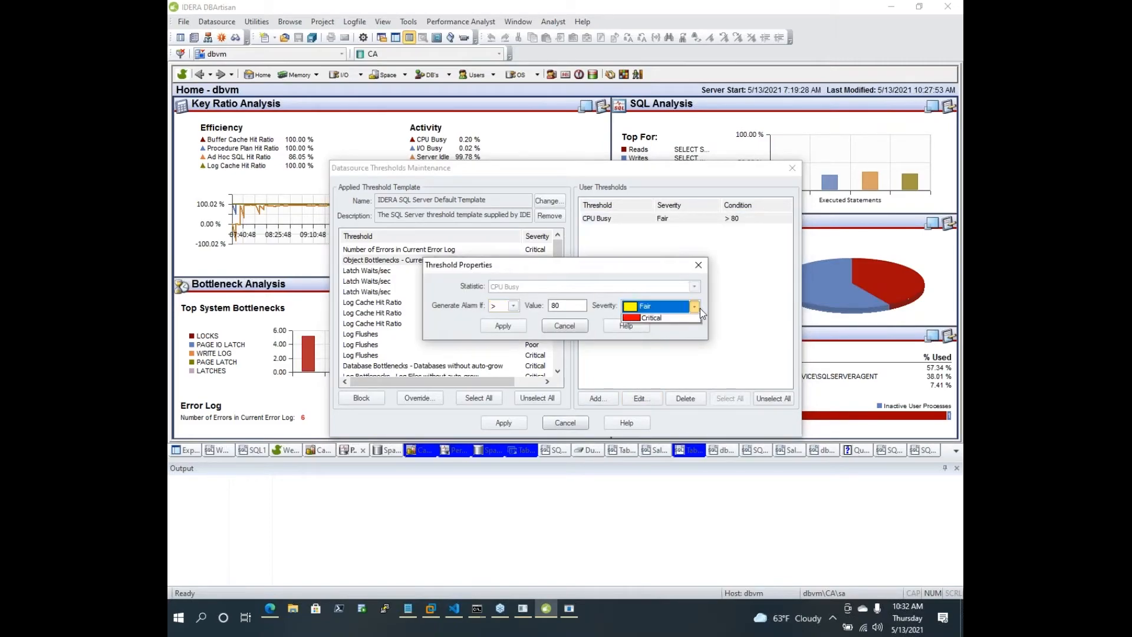
click(677, 341)
click(504, 326)
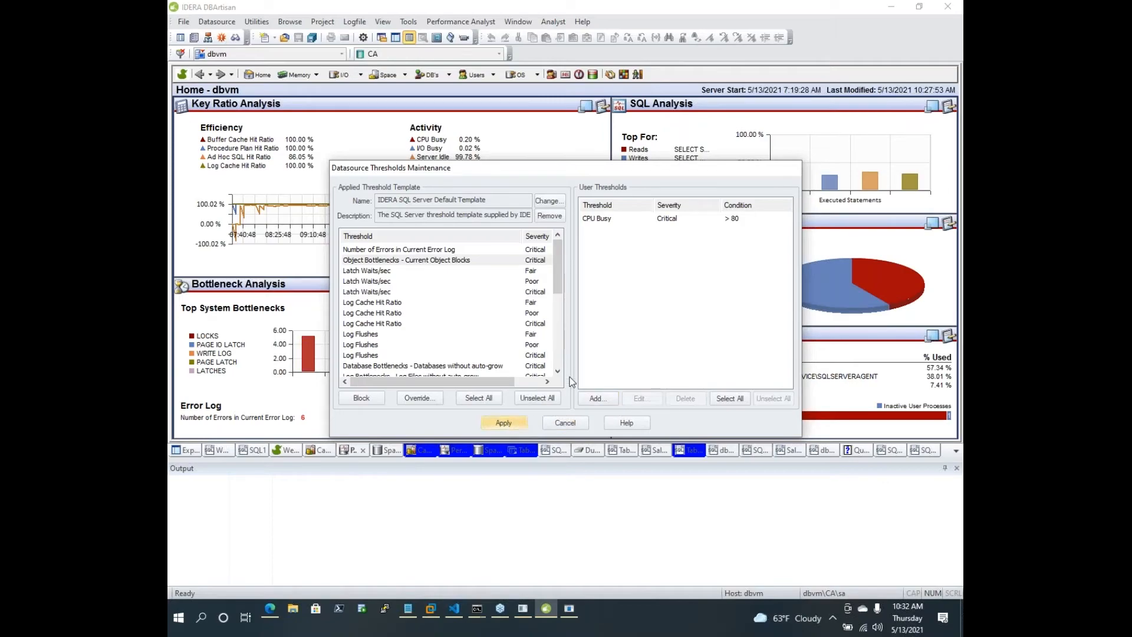
click(792, 167)
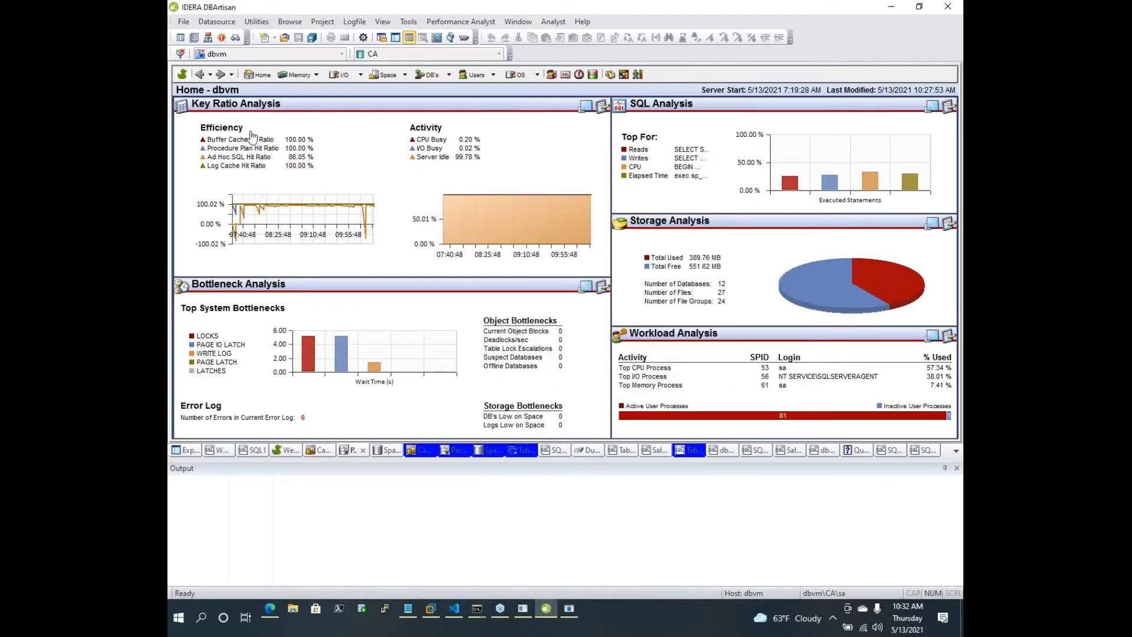
Examine the Memory, I/O and Space overview pages for the dbvm datasource
click(301, 76)
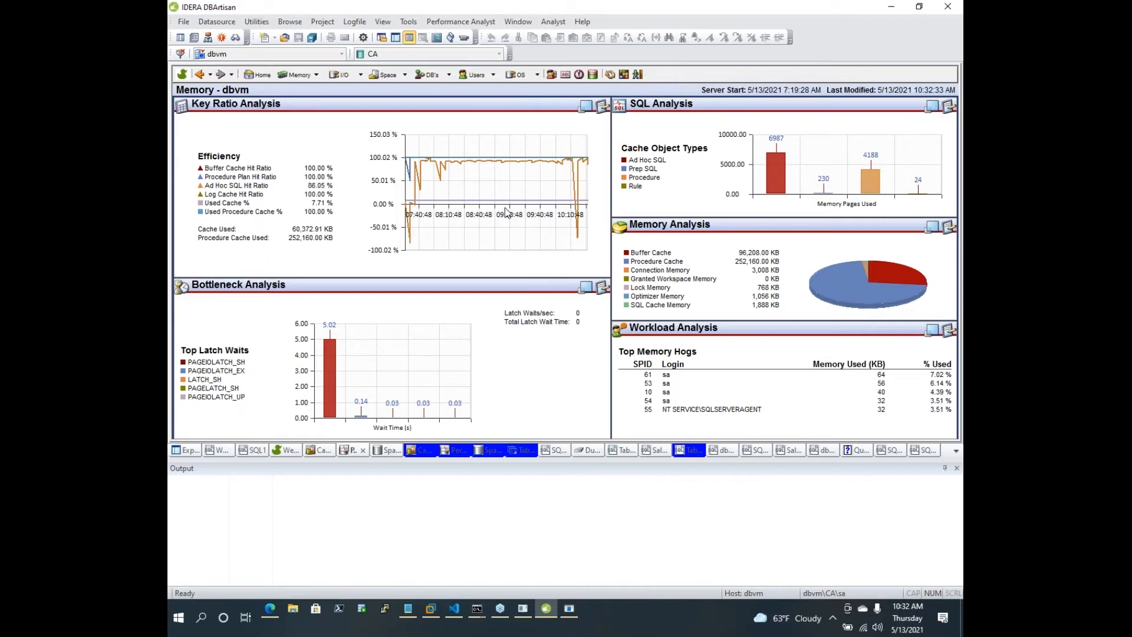
click(340, 76)
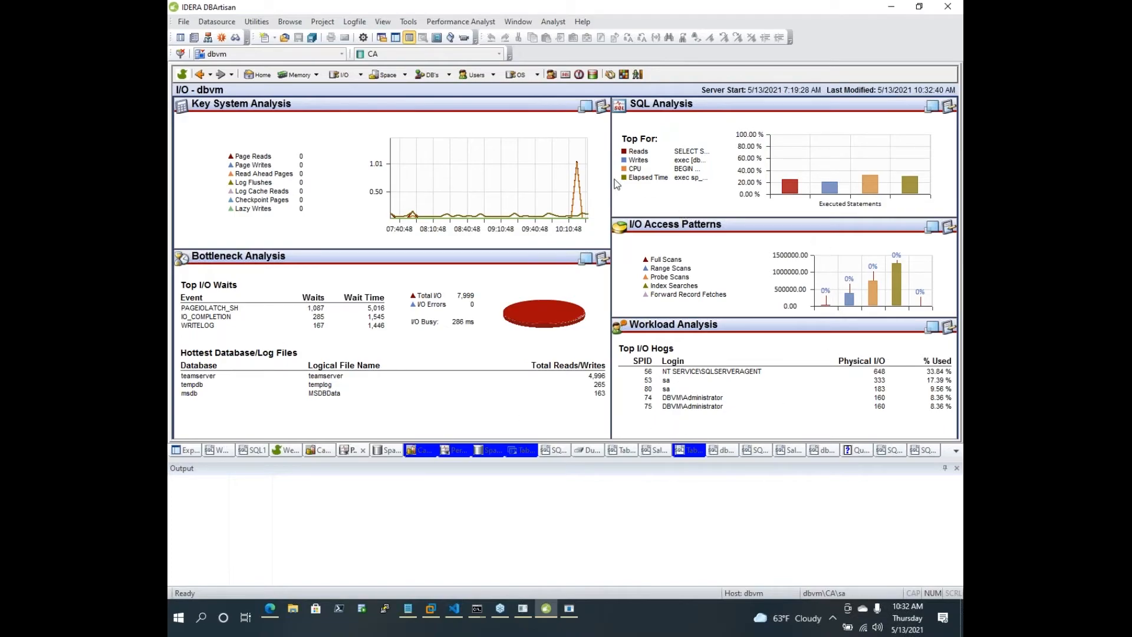
click(385, 76)
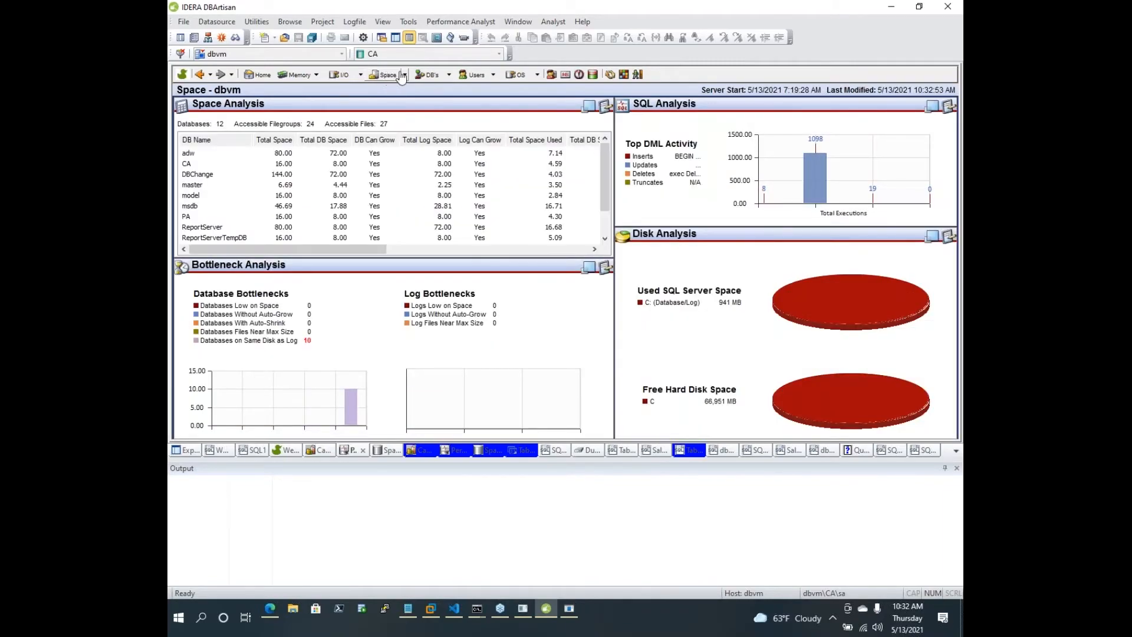
Examine the space details for dbvm, covering the file groups, files, virtual log files and database objects
click(405, 75)
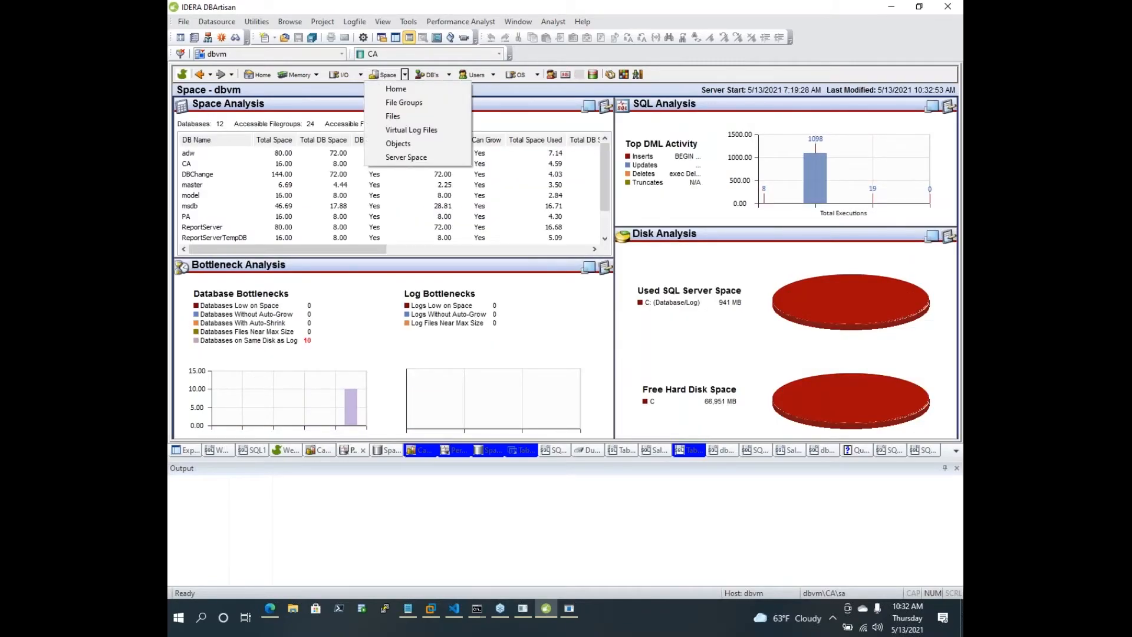
click(413, 104)
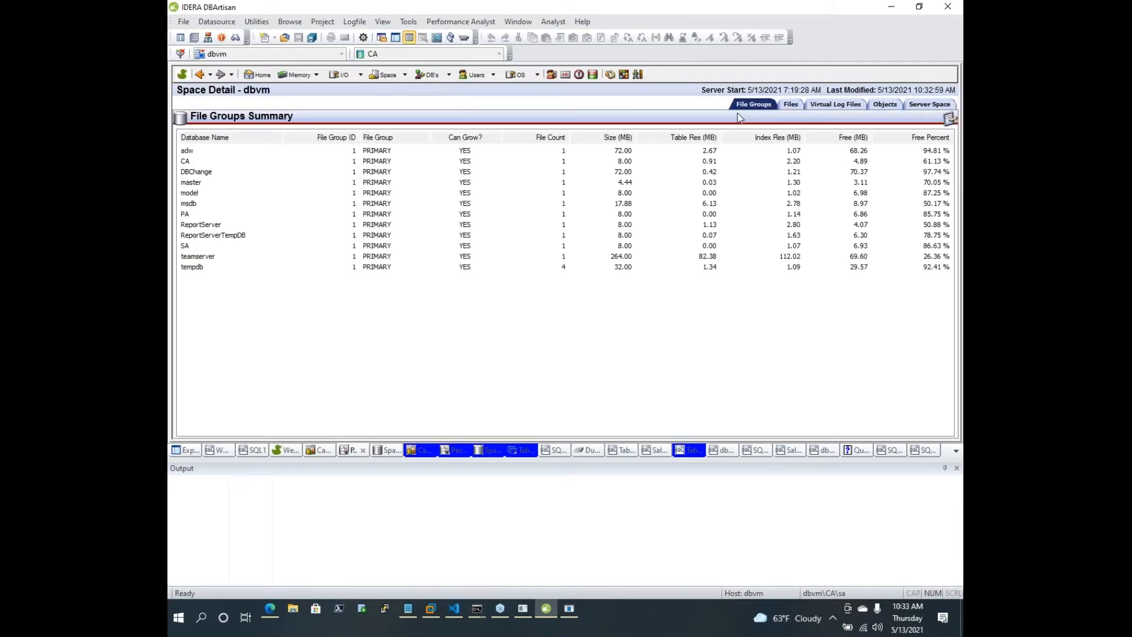
click(790, 105)
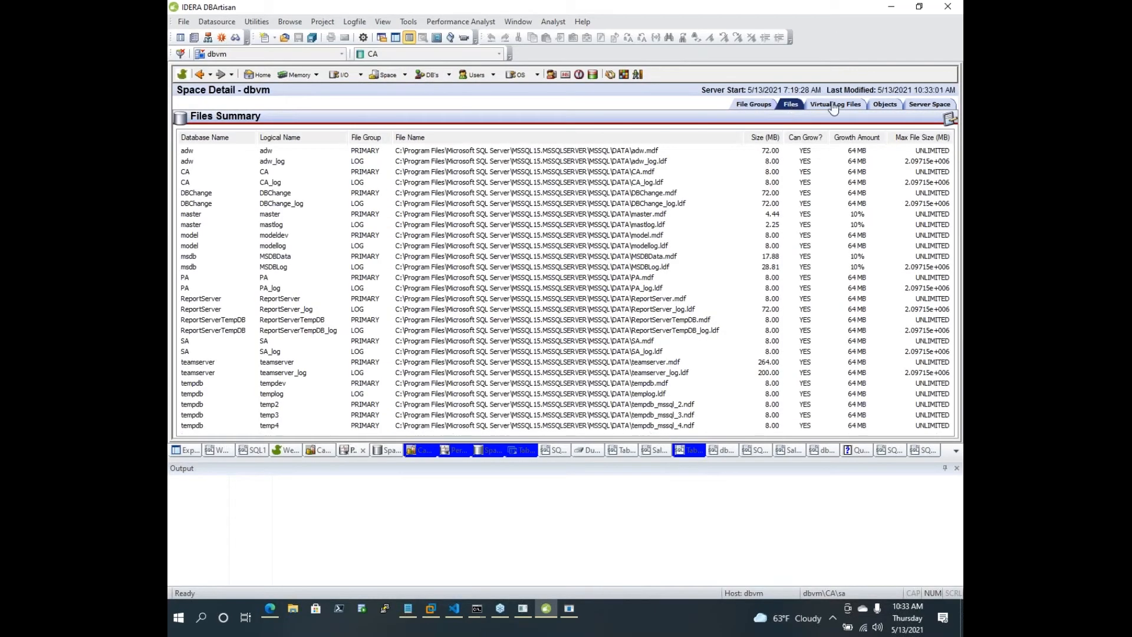
click(834, 105)
click(883, 105)
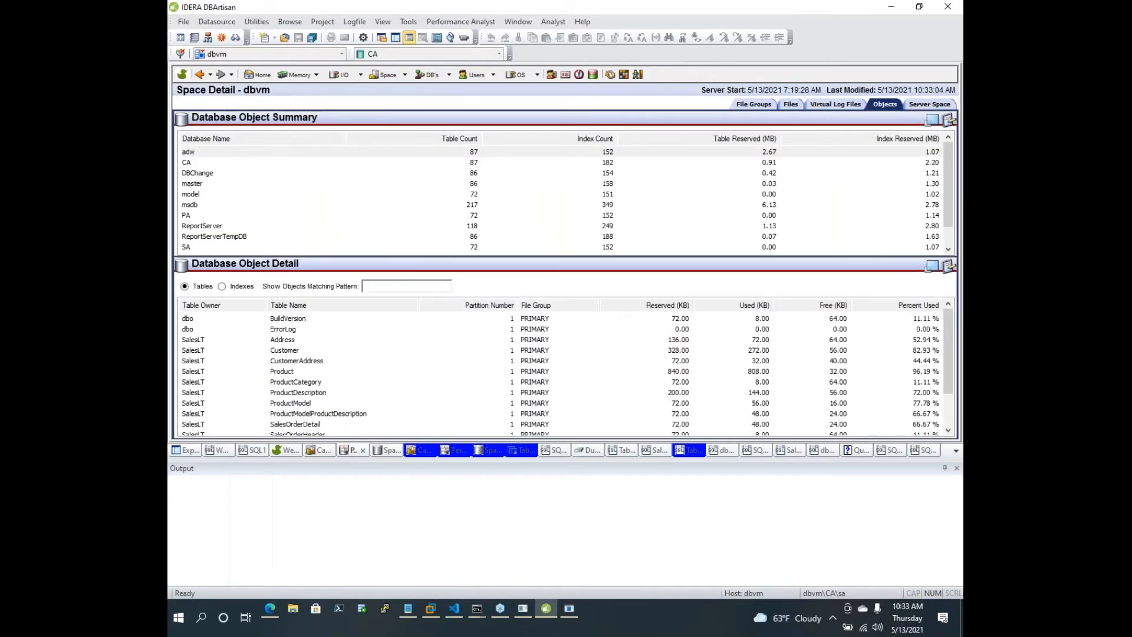
Examine the user details for dbvm, covering the top sessions, system waits and session waits lists
click(493, 75)
click(500, 103)
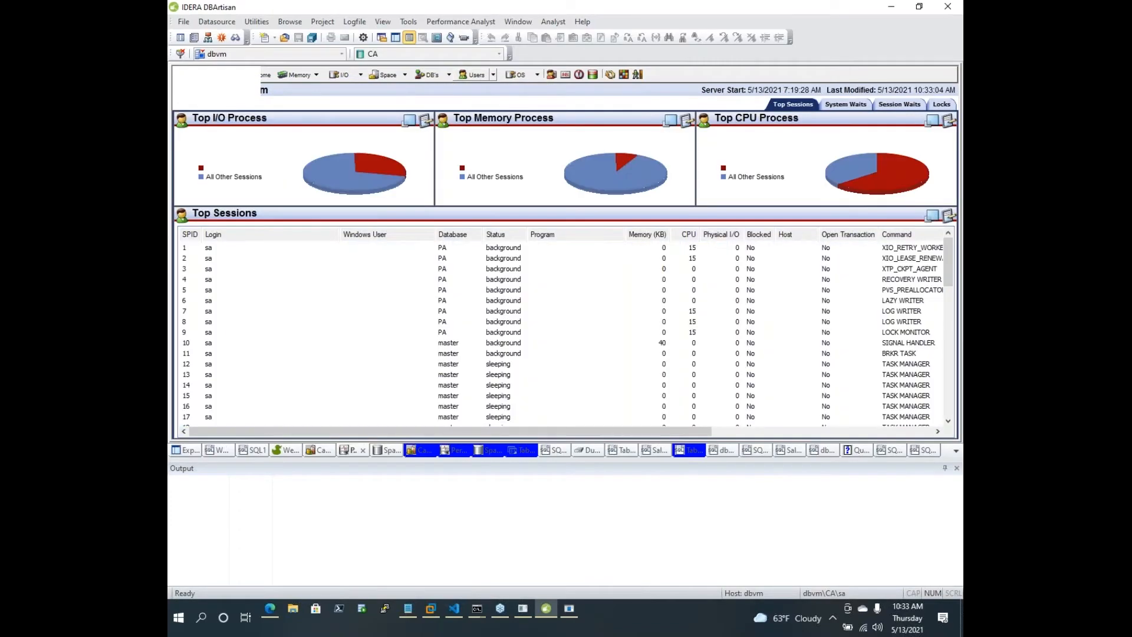
click(849, 110)
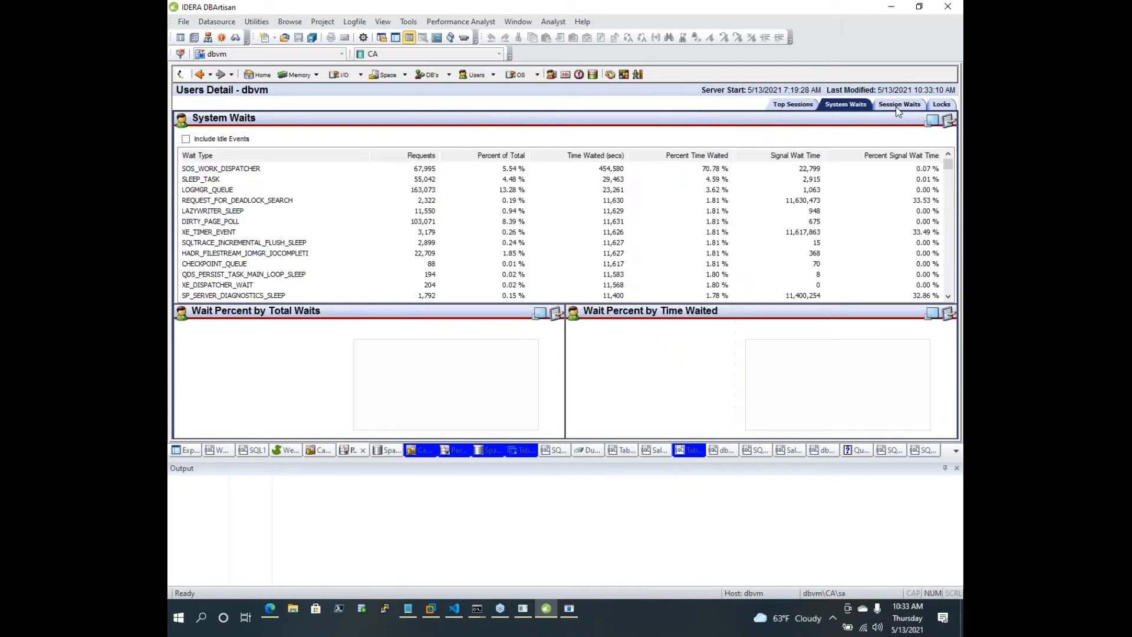
click(899, 105)
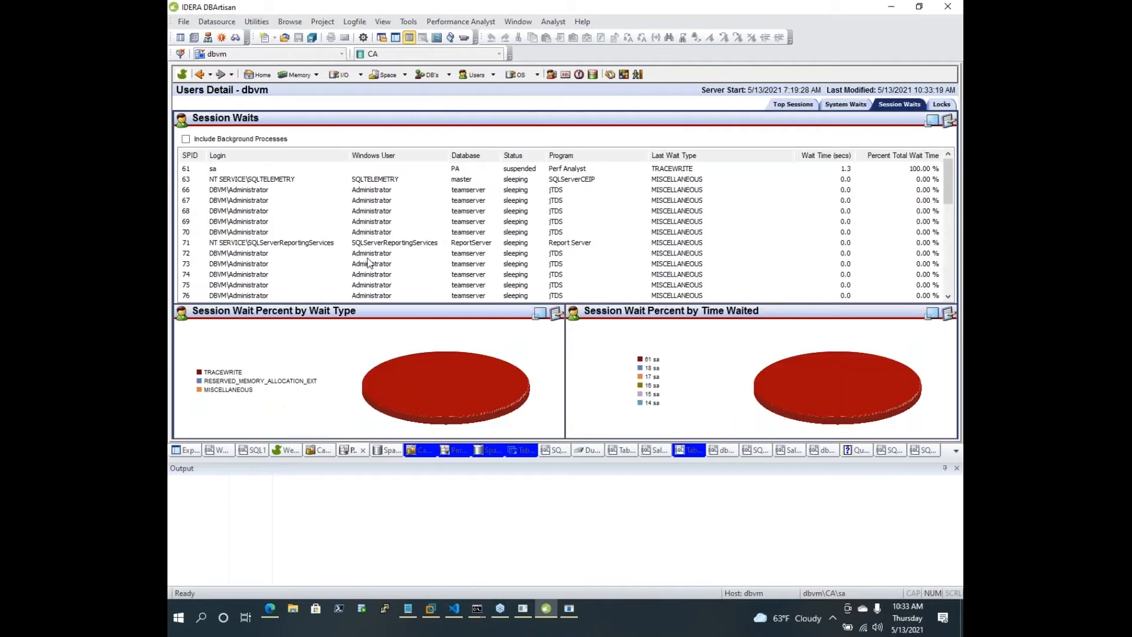
scroll(362, 206, down, 1)
scroll(361, 206, down, 8)
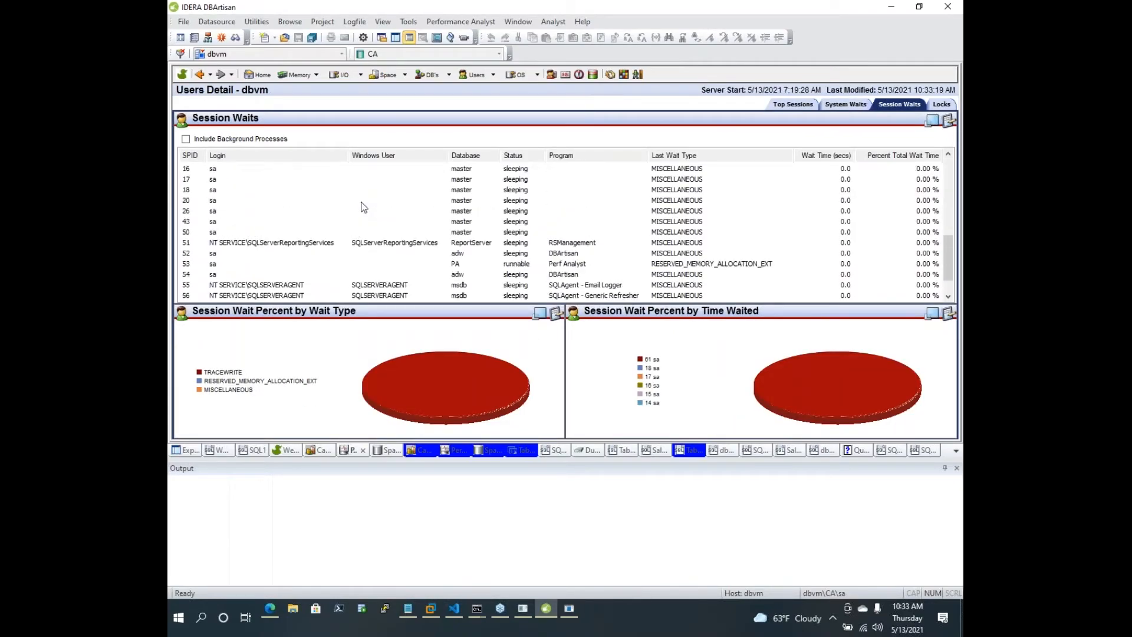
scroll(361, 207, up, 7)
Return to the dbvm home page, open the details of the top system bottlenecks, and look through the system wait types
click(260, 75)
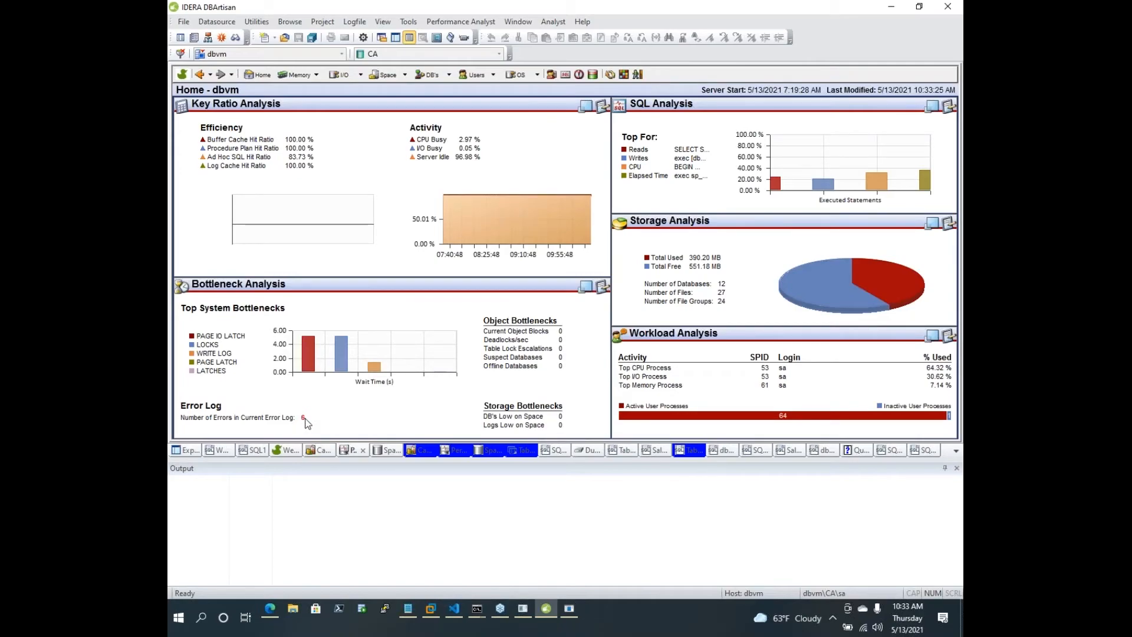
right_click(296, 380)
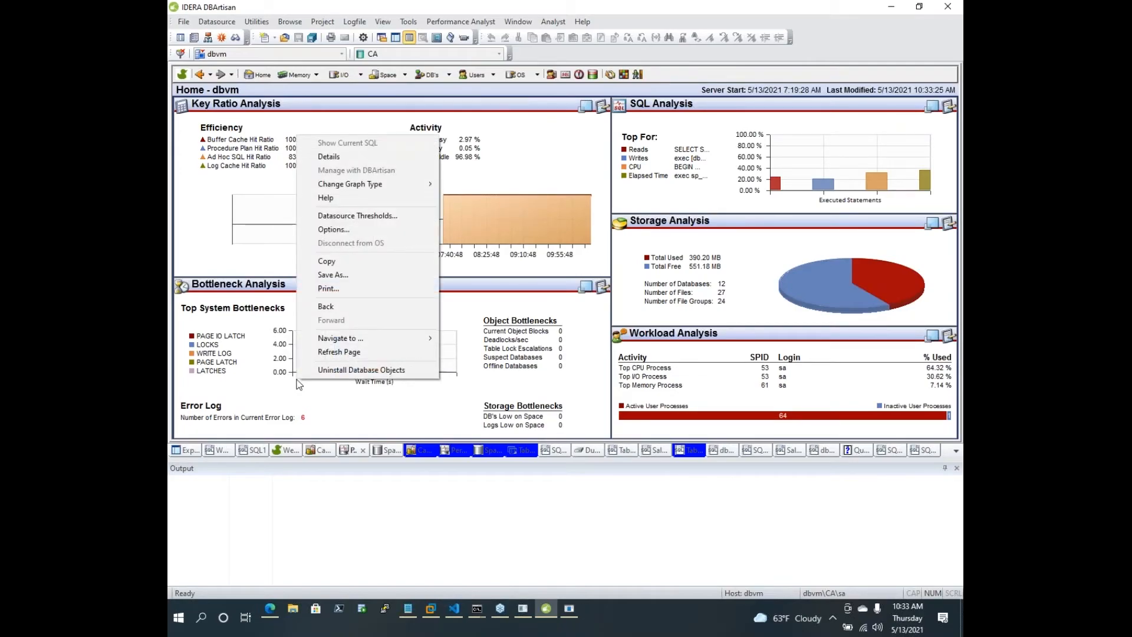
click(380, 155)
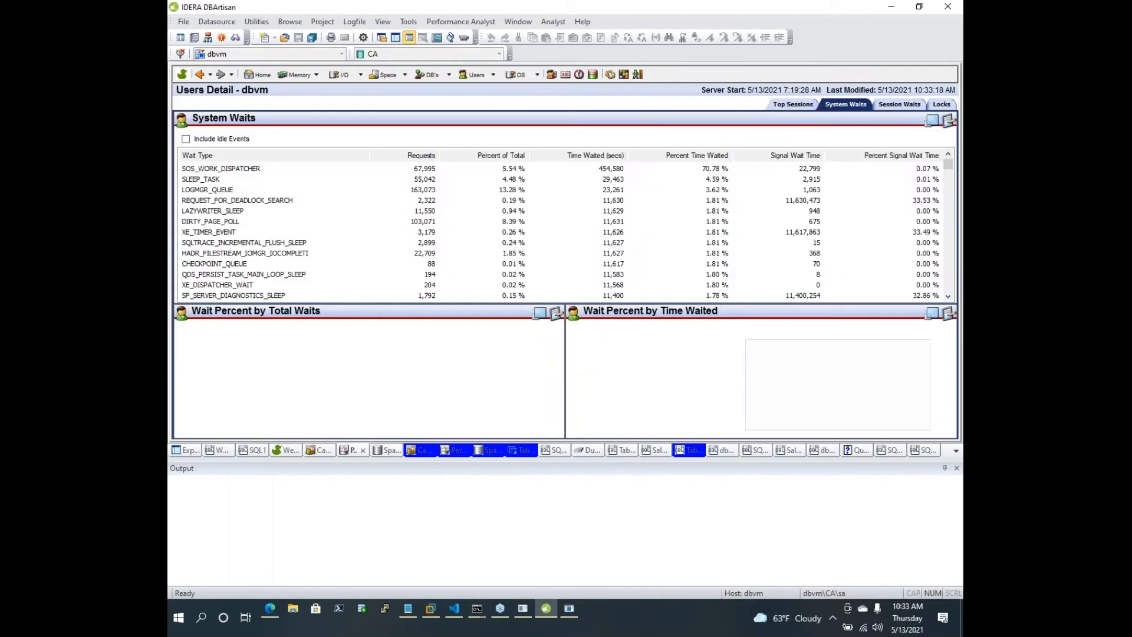
click(233, 222)
click(244, 274)
click(248, 285)
scroll(259, 280, down, 4)
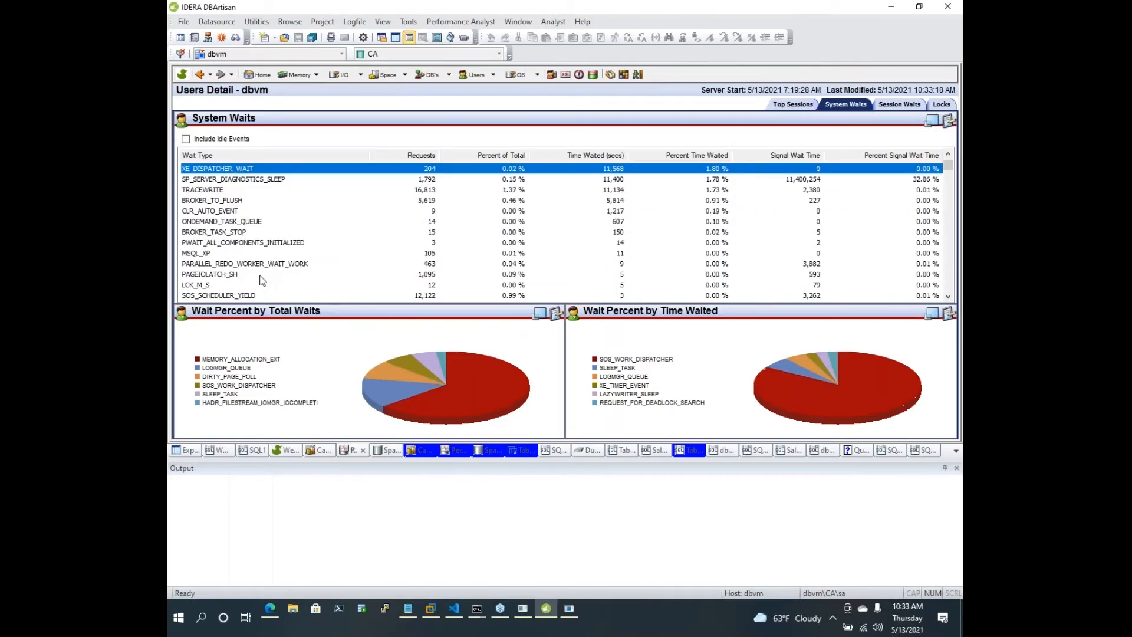
click(261, 276)
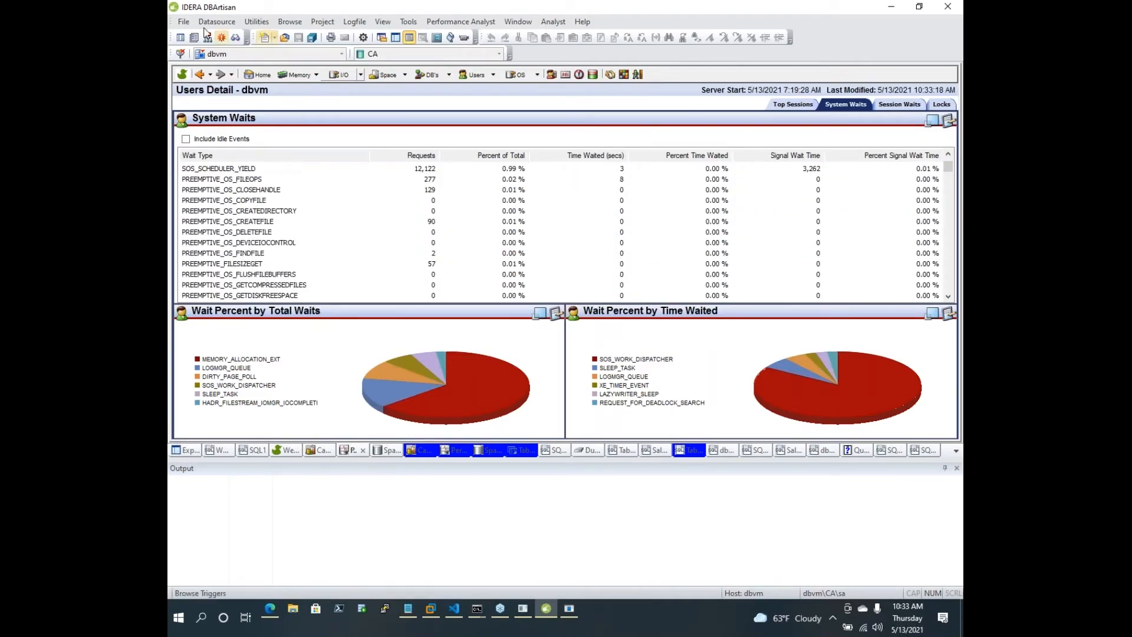
Switch to the datasource explorer and list the Processes under Performance for the dbvm datasource
click(185, 450)
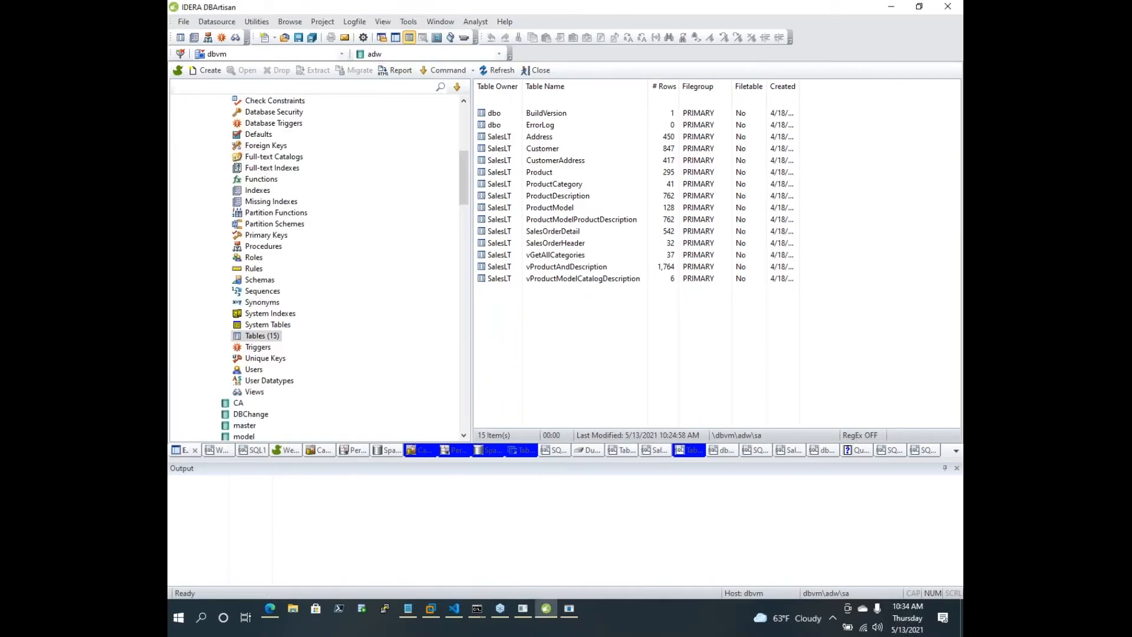
scroll(348, 120, up, 8)
click(258, 135)
click(256, 73)
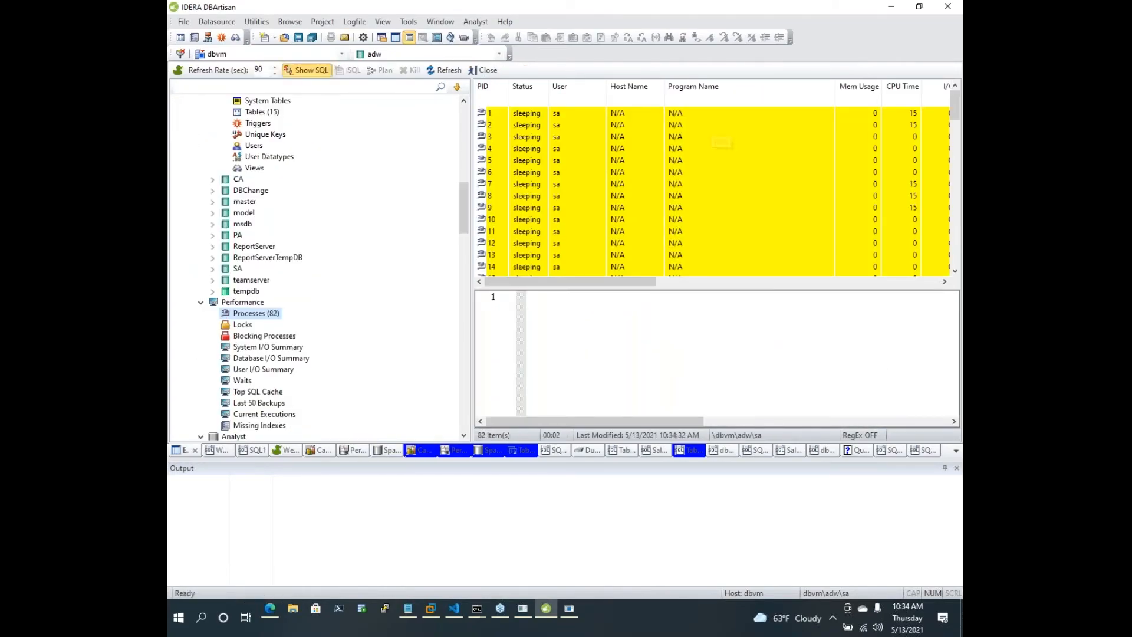
Show the SQL of the running Perf Analyst process, PID 61, in the dbvm process list
scroll(740, 153, down, 12)
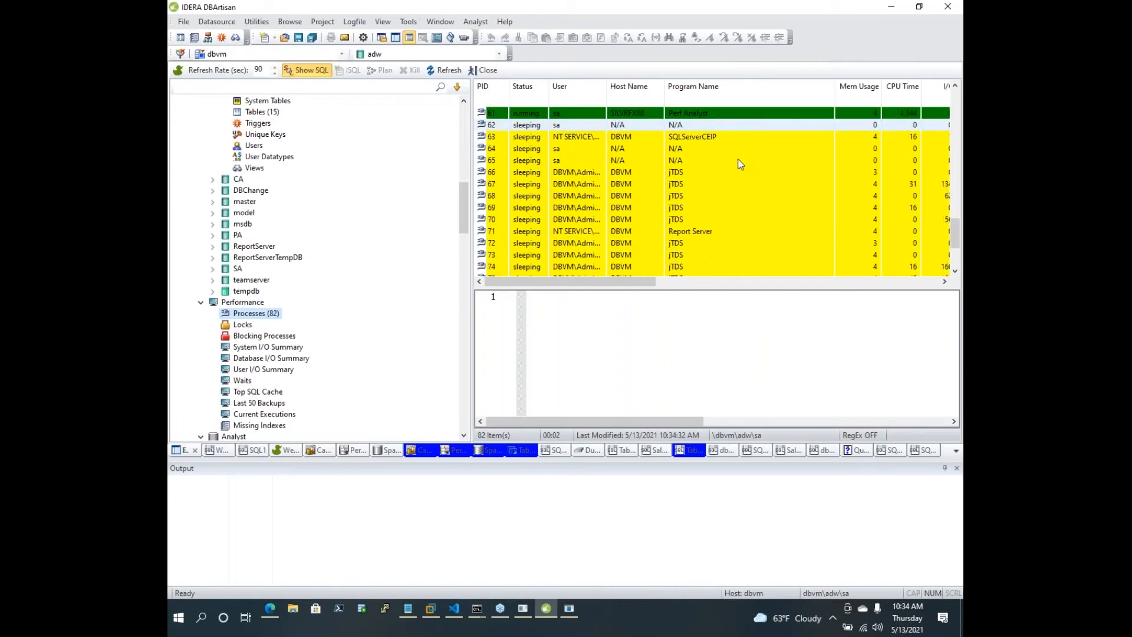
click(681, 186)
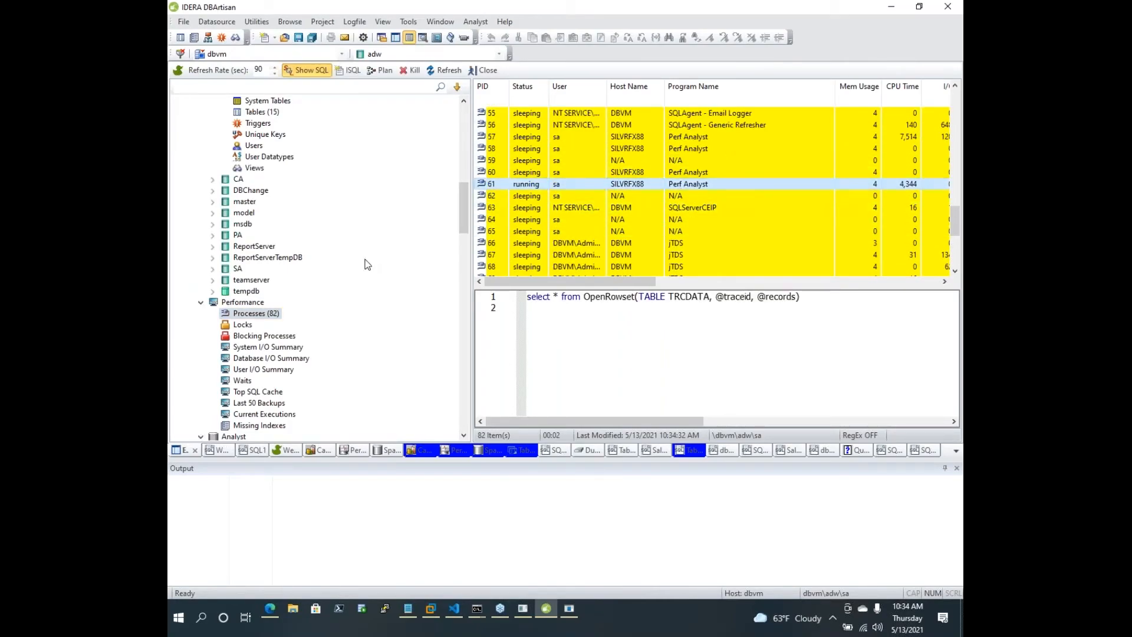
Examine the Database I/O Summary and System I/O Summary counters under Performance for dbvm
scroll(367, 262, down, 3)
scroll(290, 200, down, 3)
click(268, 157)
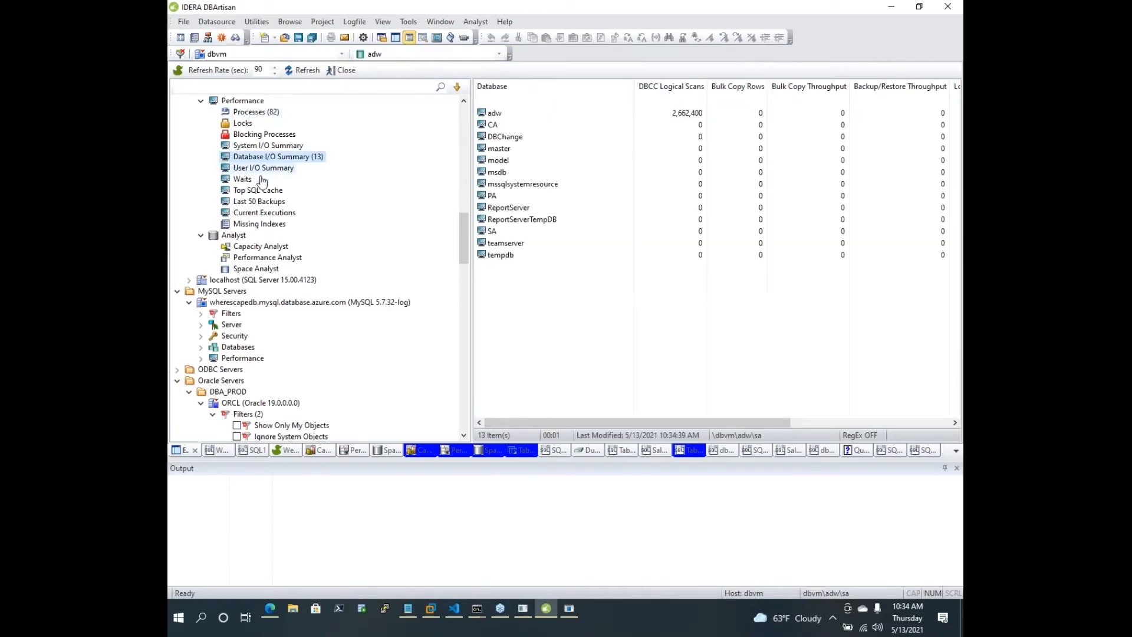
click(257, 145)
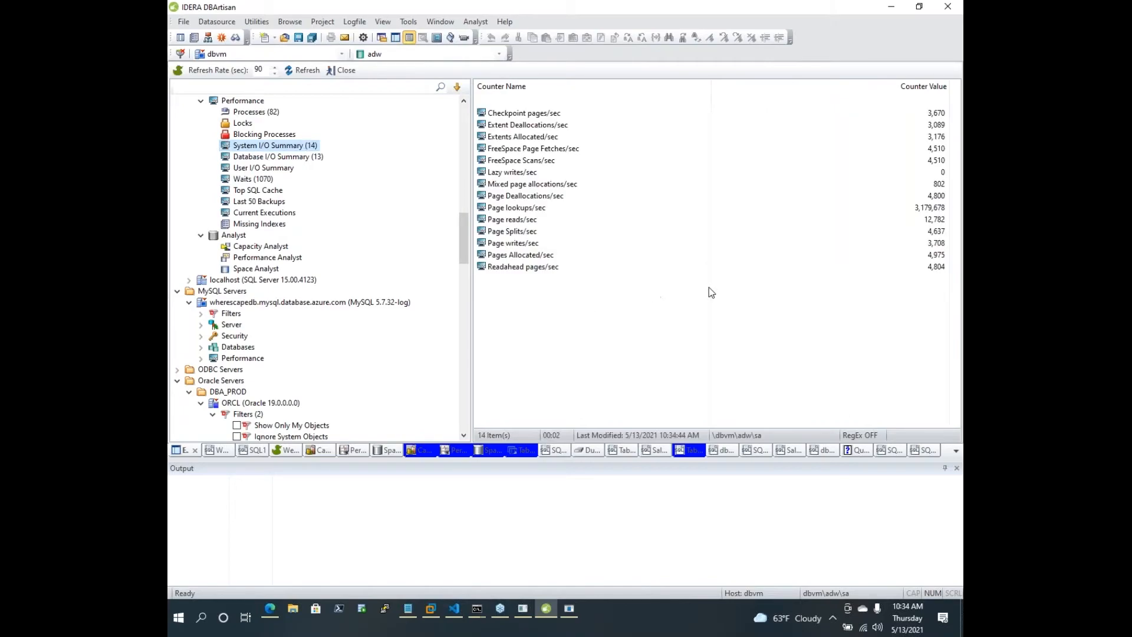
click(956, 224)
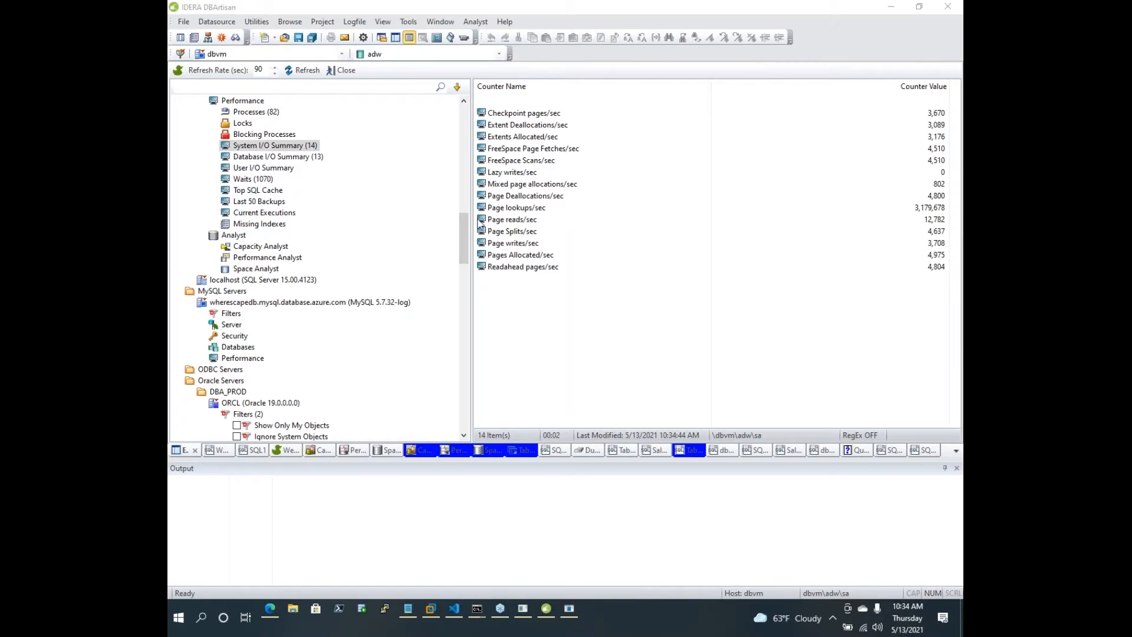
click(306, 158)
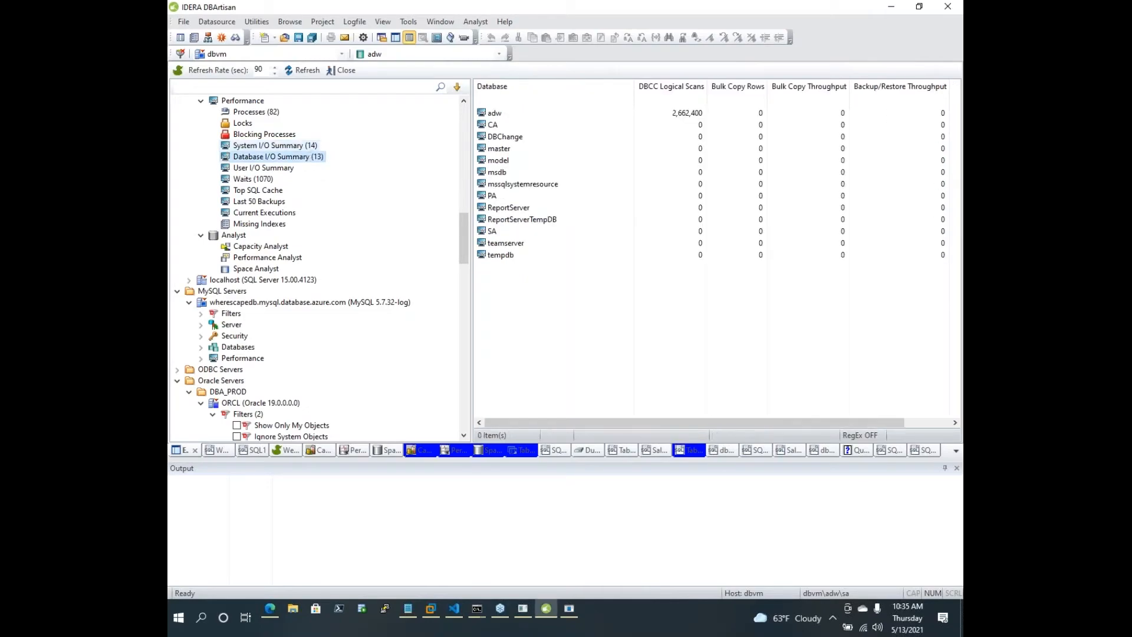
click(289, 145)
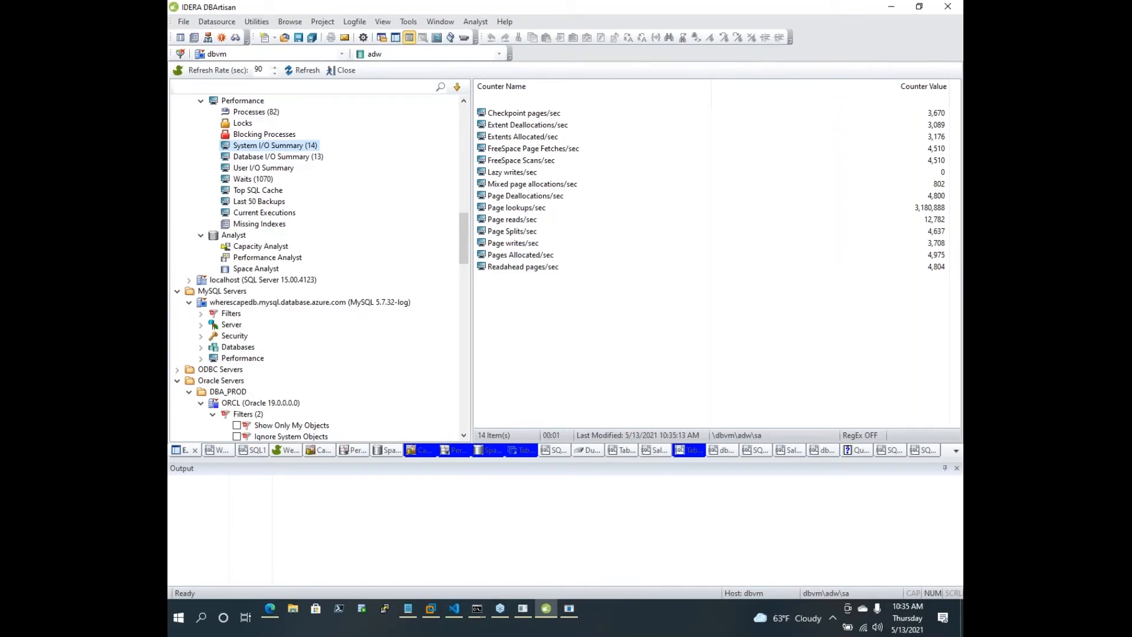
Collapse the adw database node under dbvm and list the database's object types
scroll(317, 268, up, 15)
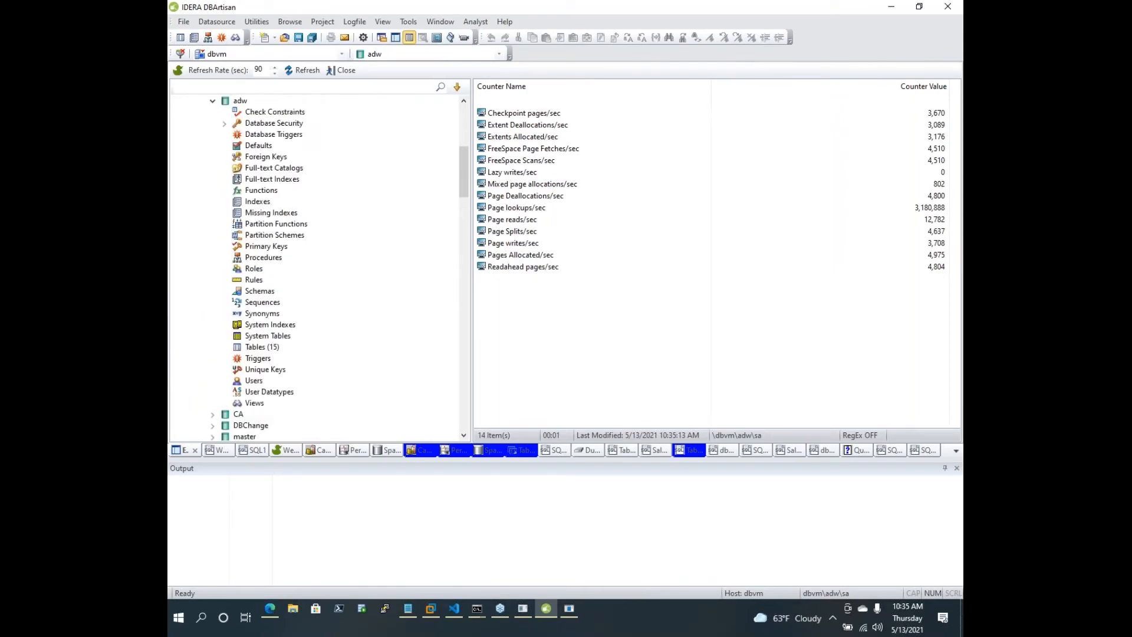
scroll(189, 328, up, 7)
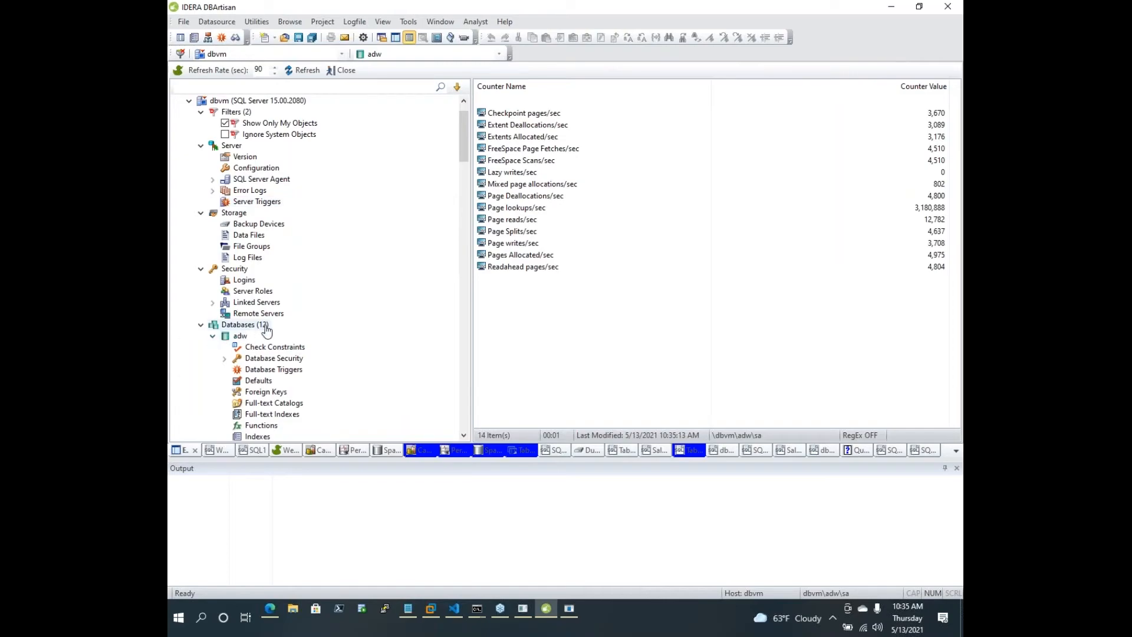
click(212, 336)
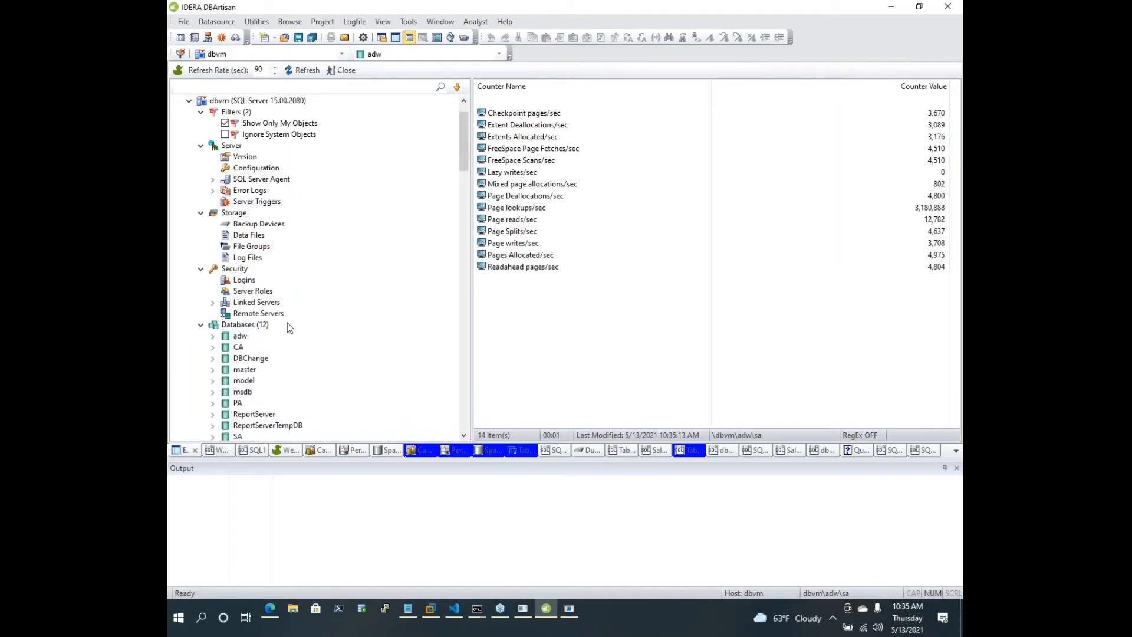
scroll(277, 327, down, 3)
click(246, 238)
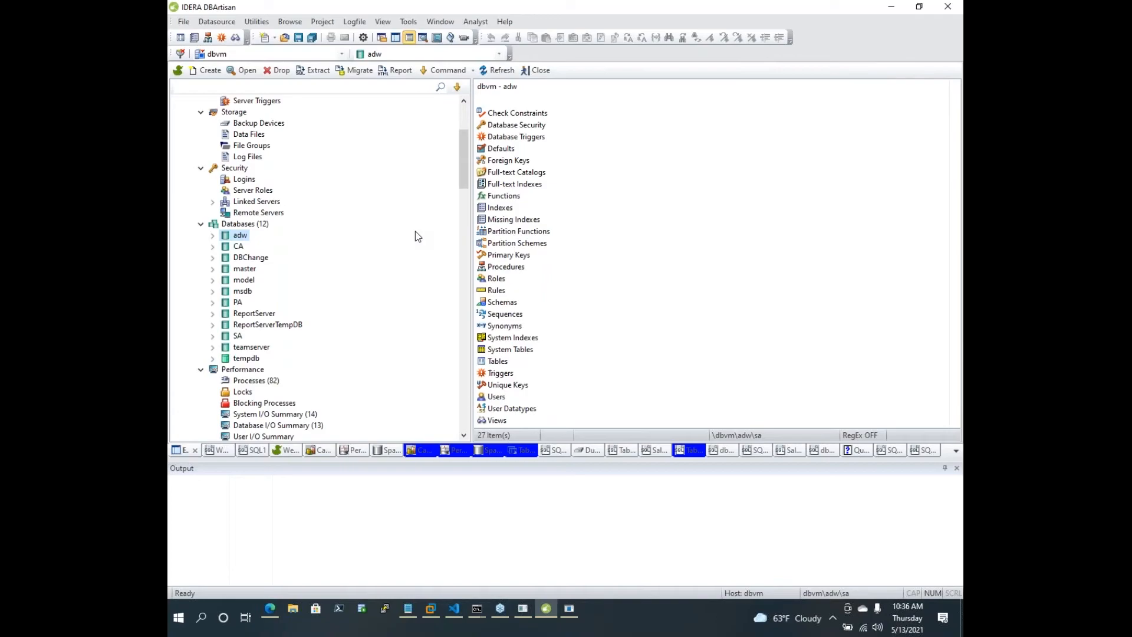
View the dbvm server details, then expand the DB2 Servers group and show the properties of the dashdb database
scroll(354, 231, up, 4)
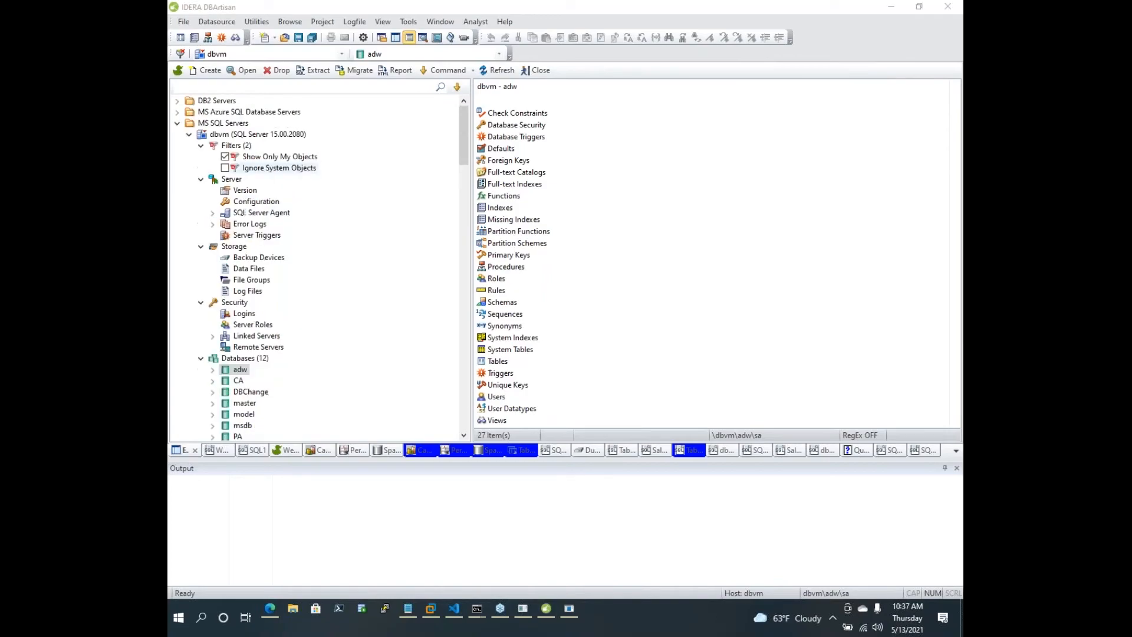
click(241, 135)
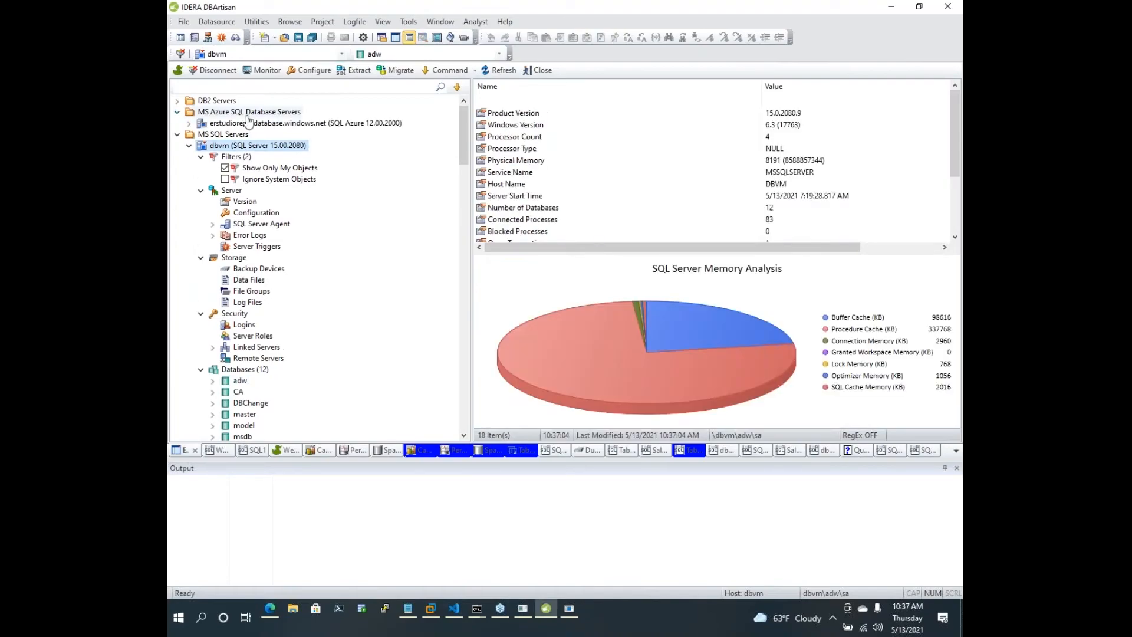
double_click(217, 101)
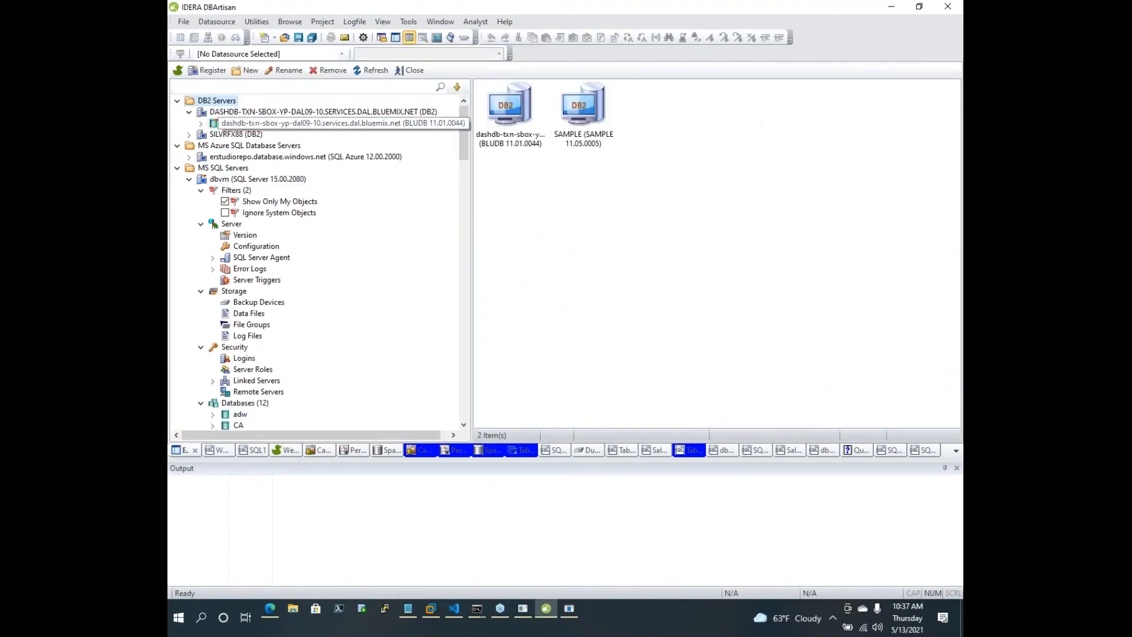
click(283, 122)
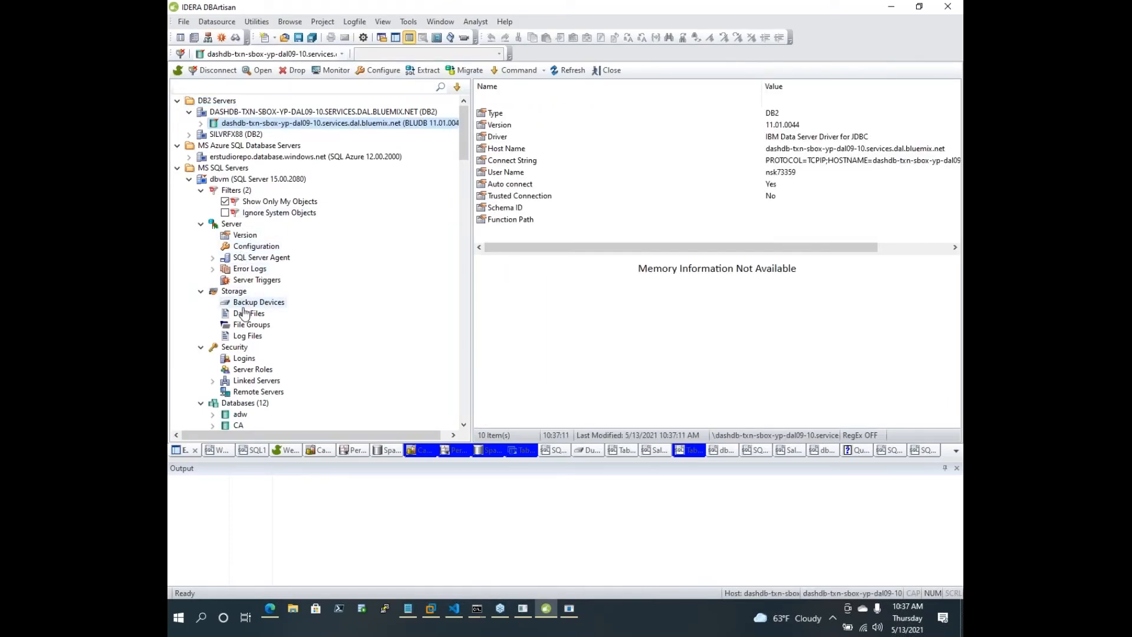
Look through the registered server groups in the explorer tree and collapse the ORCL datasource under DBA_PROD
scroll(271, 369, down, 8)
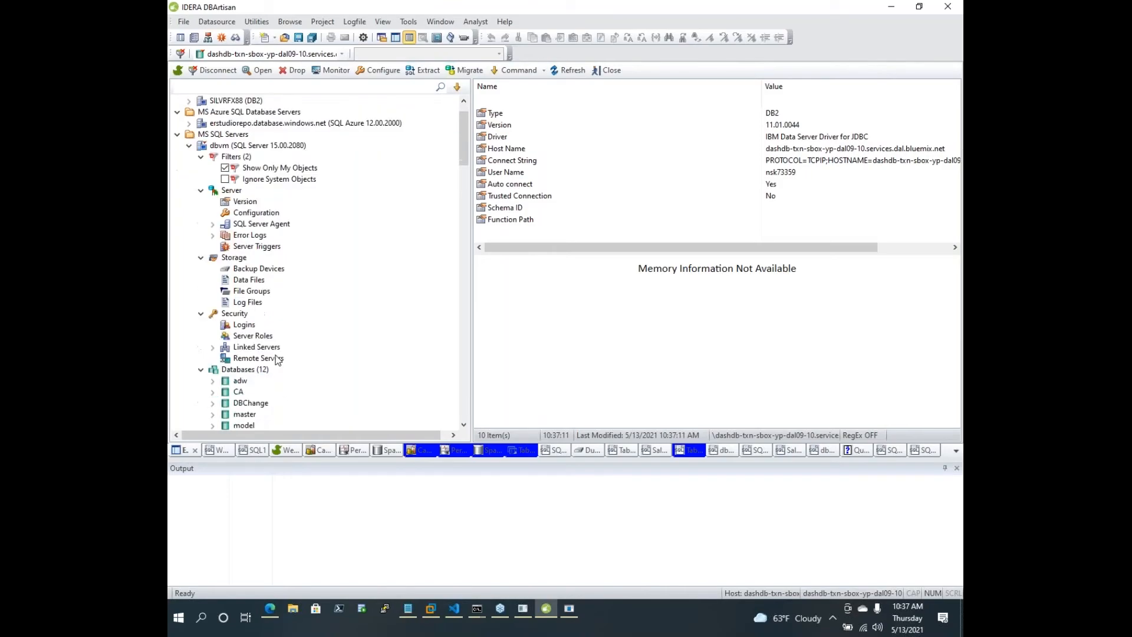
scroll(274, 358, up, 8)
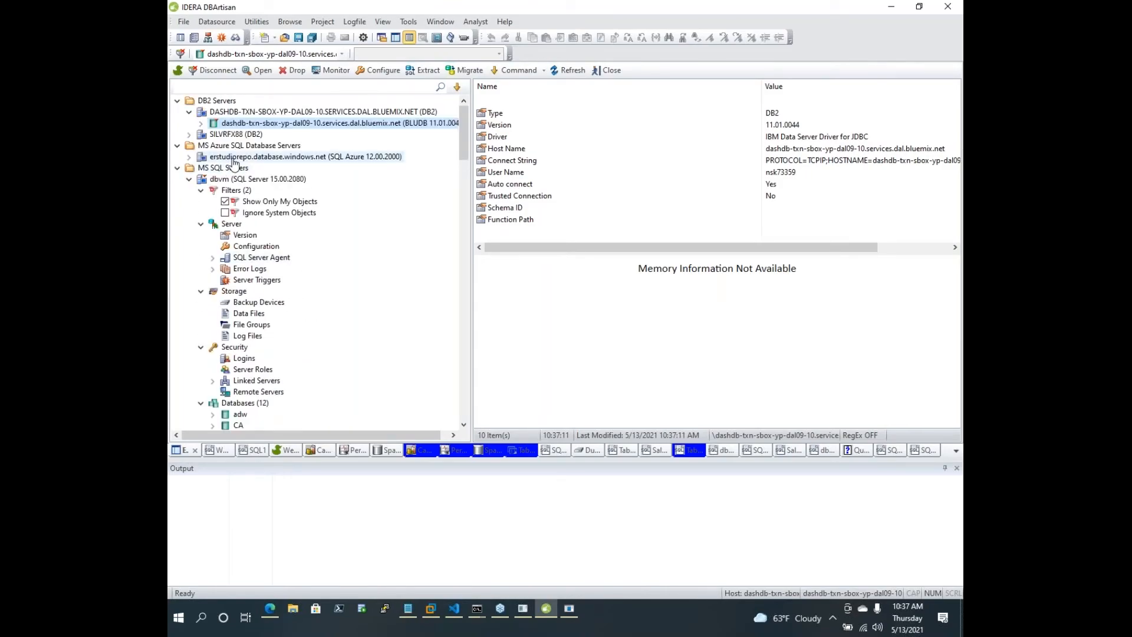
scroll(333, 278, down, 15)
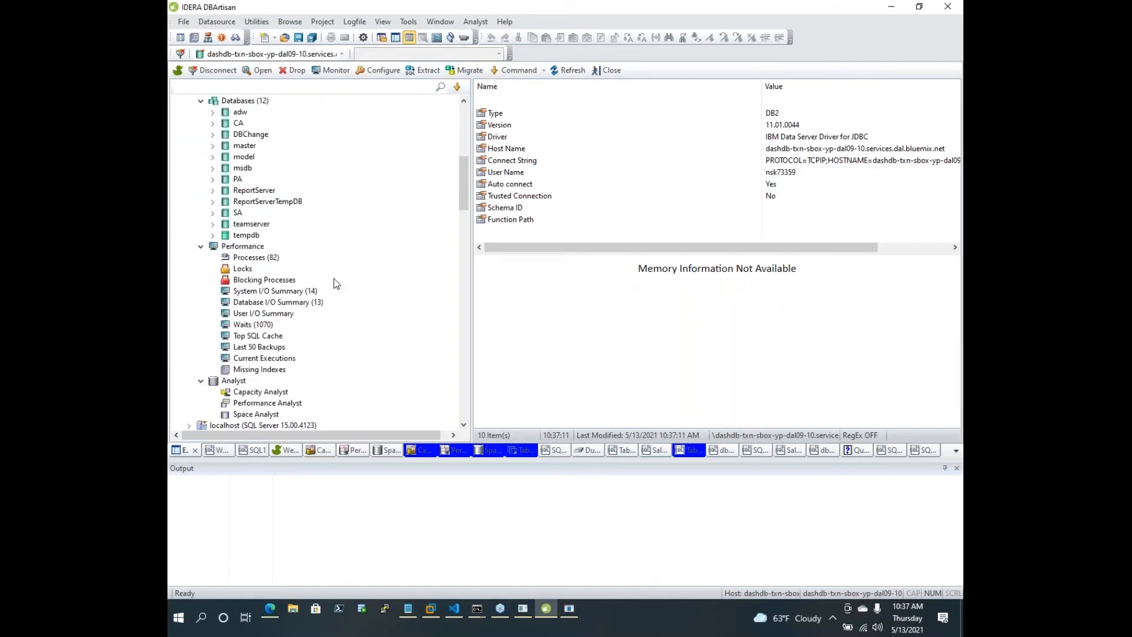
scroll(334, 279, down, 15)
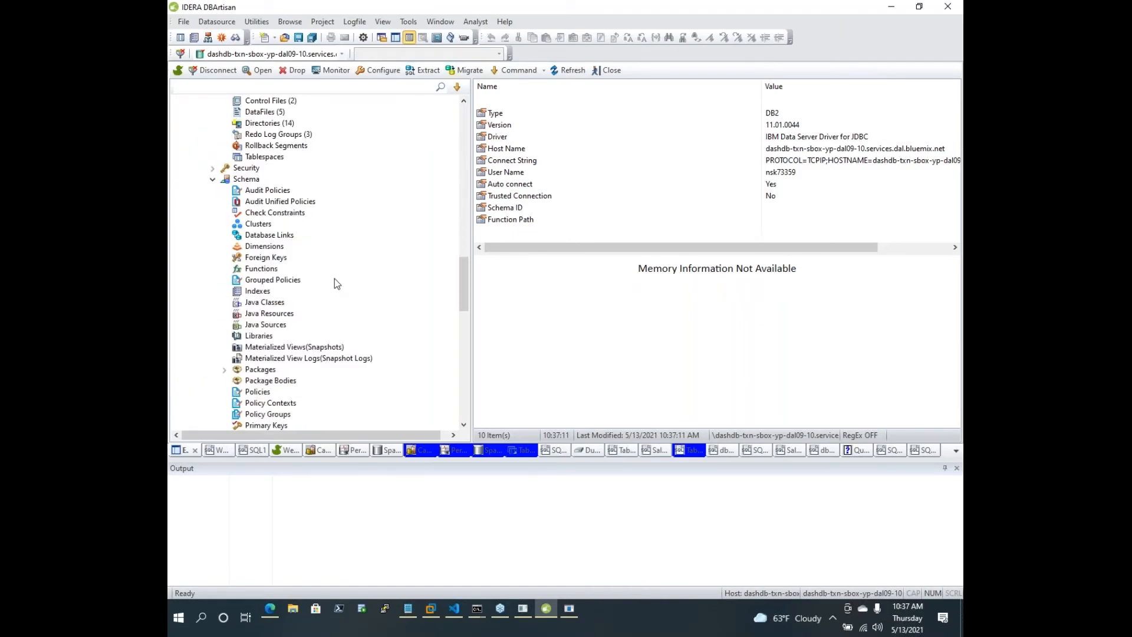
scroll(334, 278, down, 4)
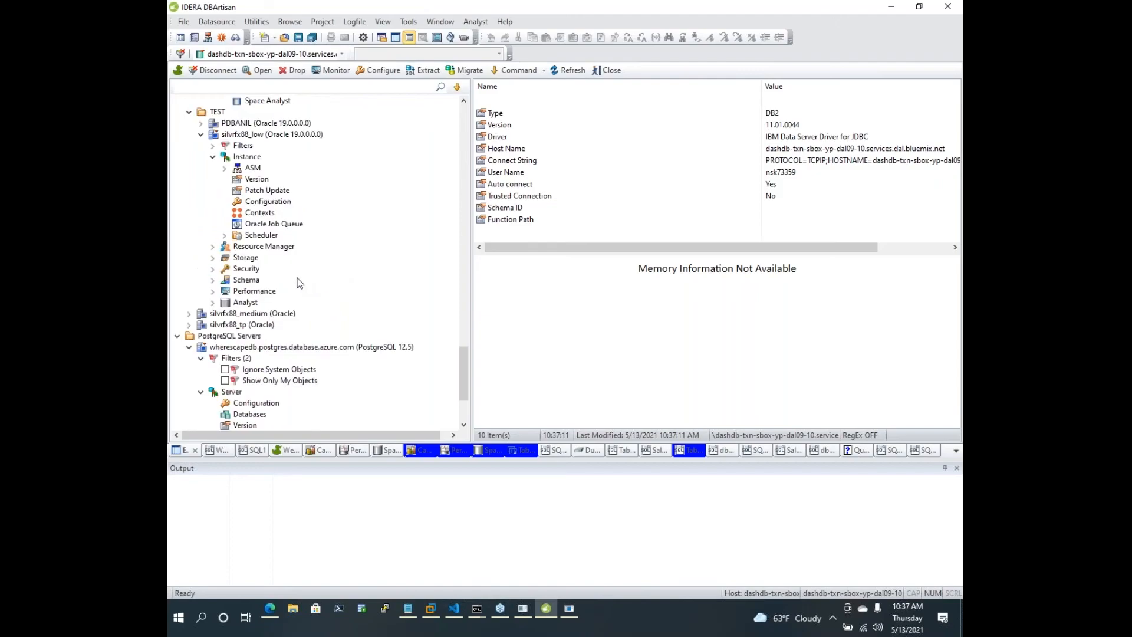
scroll(265, 316, up, 6)
scroll(265, 317, up, 16)
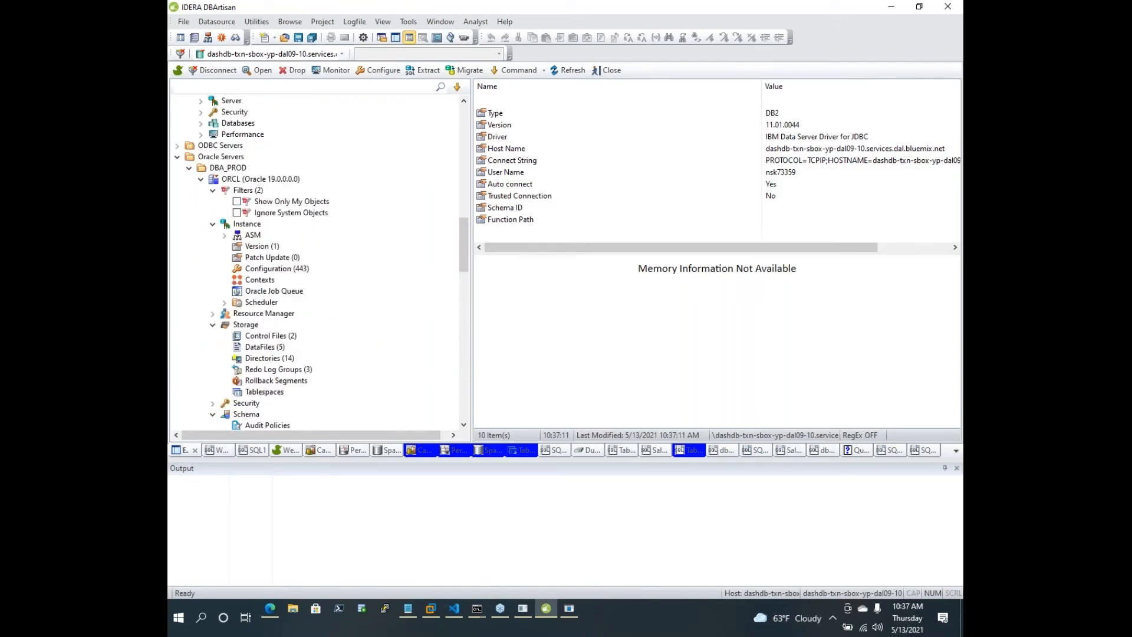
click(201, 179)
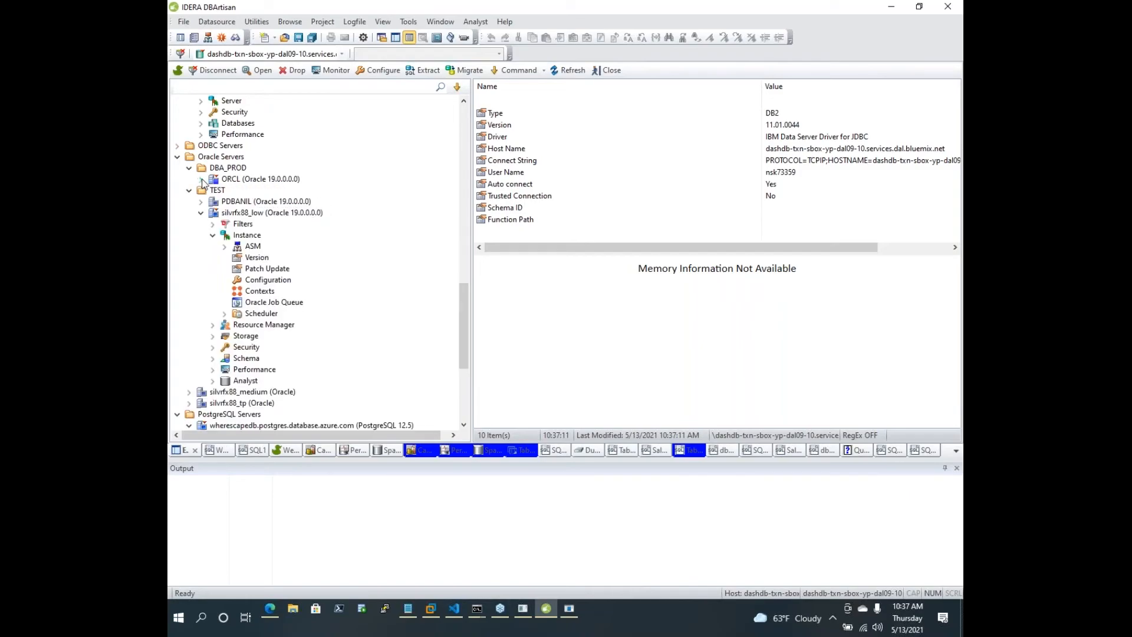
View the silvrfx88_low Oracle instance's version information and list its ASM disk groups
click(265, 216)
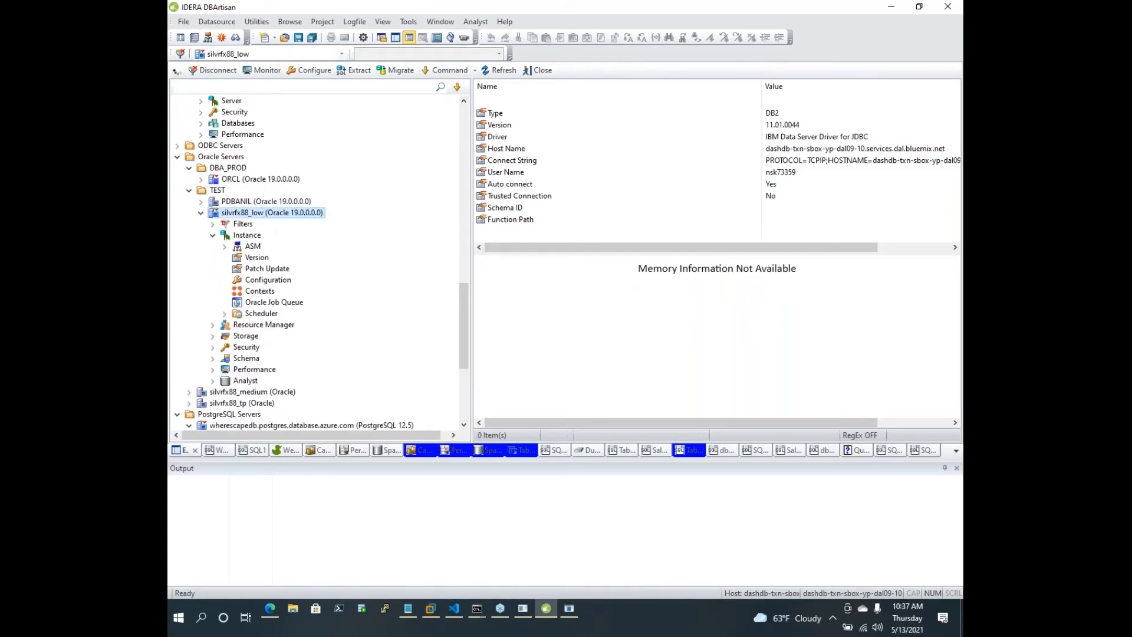
click(256, 258)
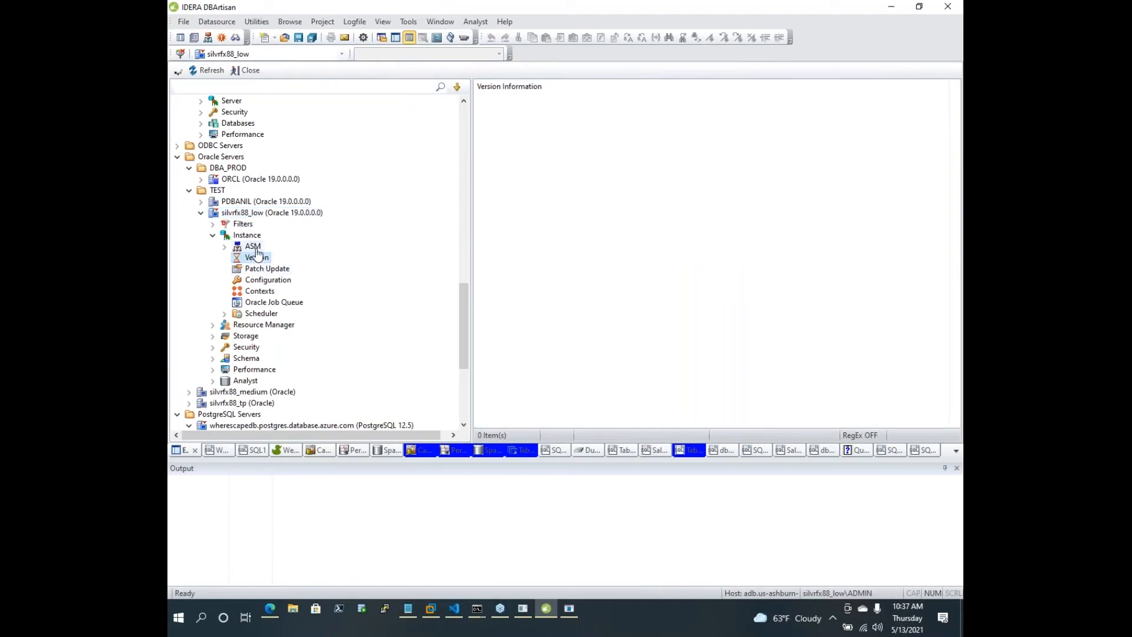
click(253, 246)
double_click(513, 116)
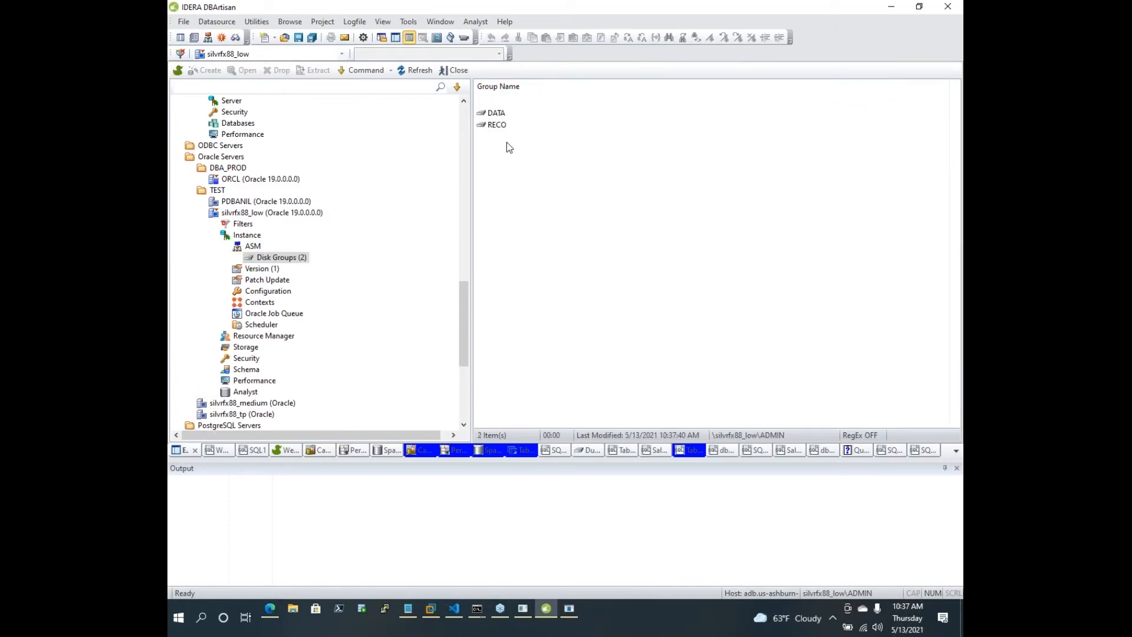
Expand the Schema node of silvrfx88_low and list its tables
double_click(247, 370)
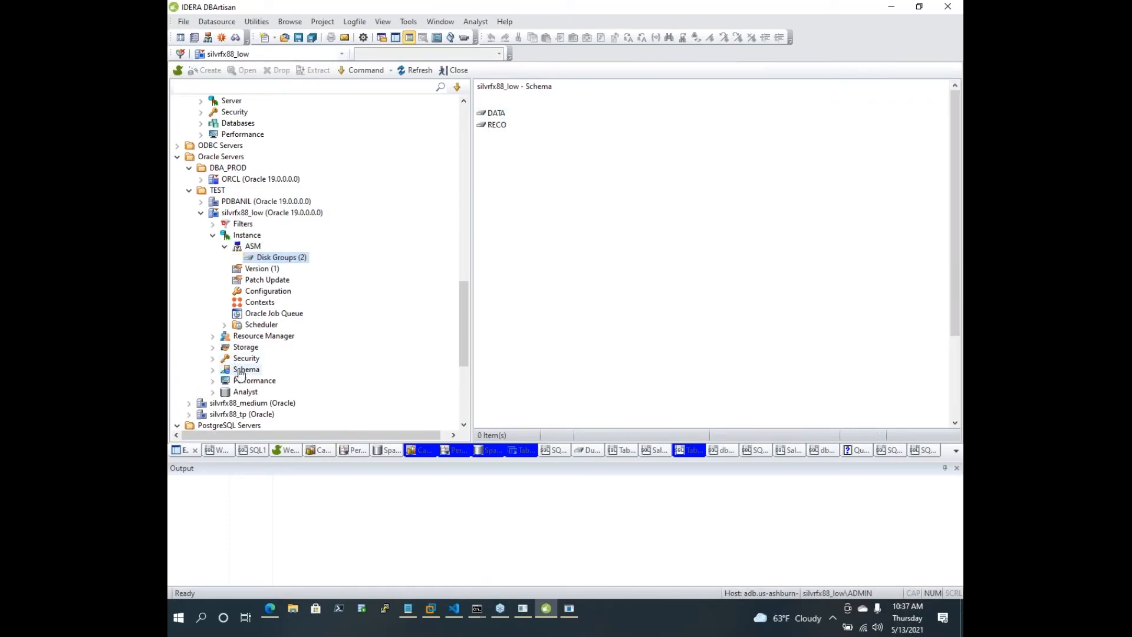
scroll(255, 397, down, 4)
click(255, 313)
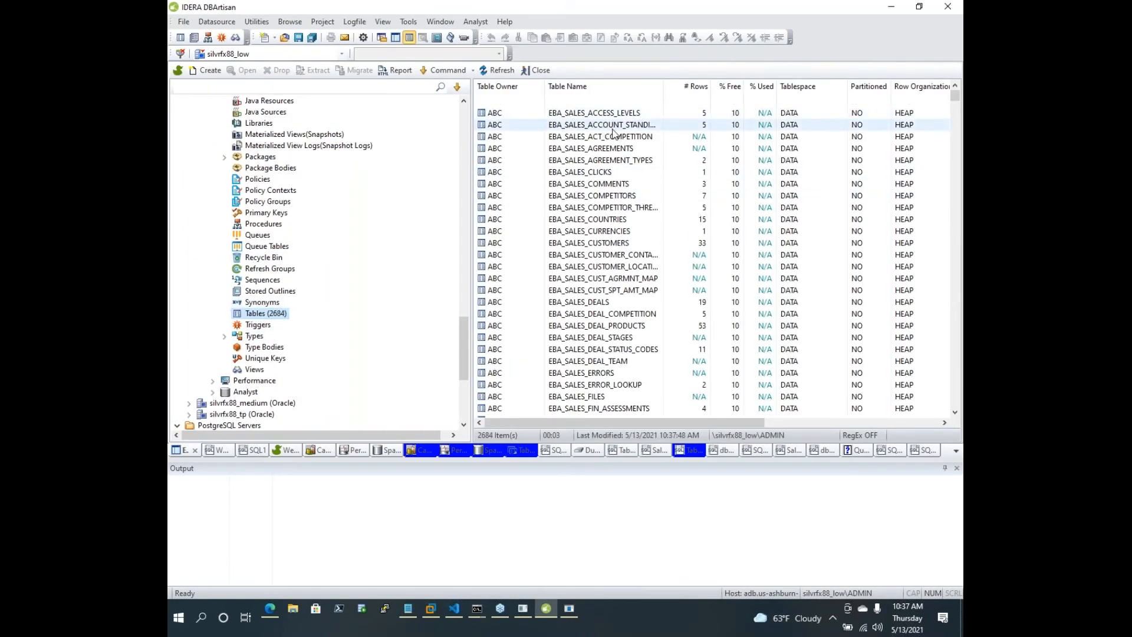
Generate a SELECT * query for the EBA_SALES_COUNTRIES table and execute it
click(577, 221)
right_click(577, 220)
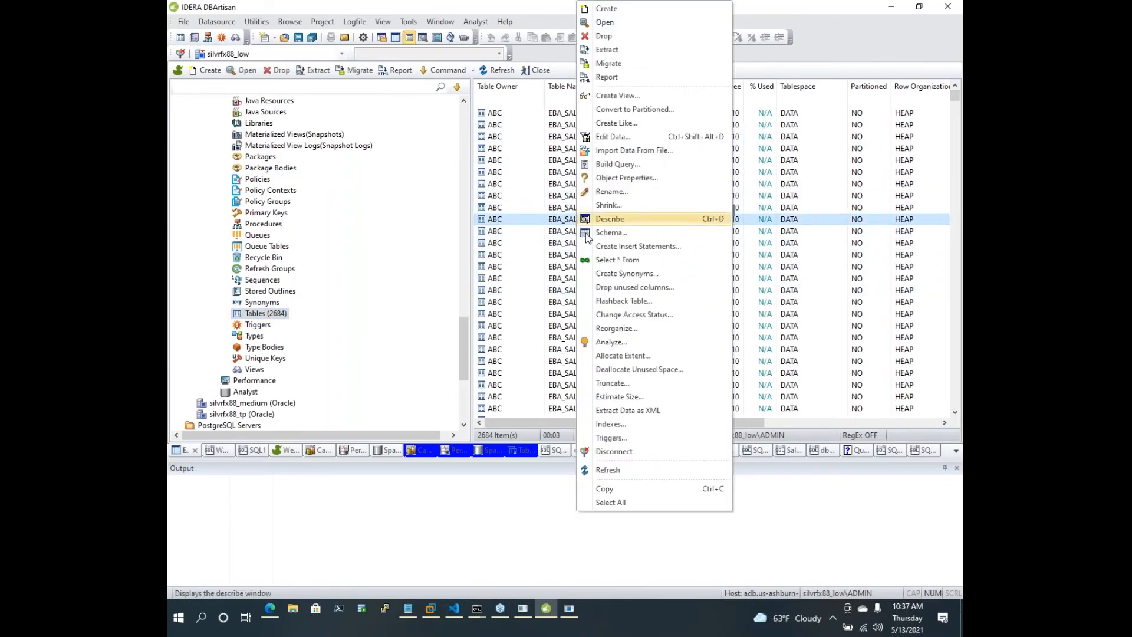
click(607, 262)
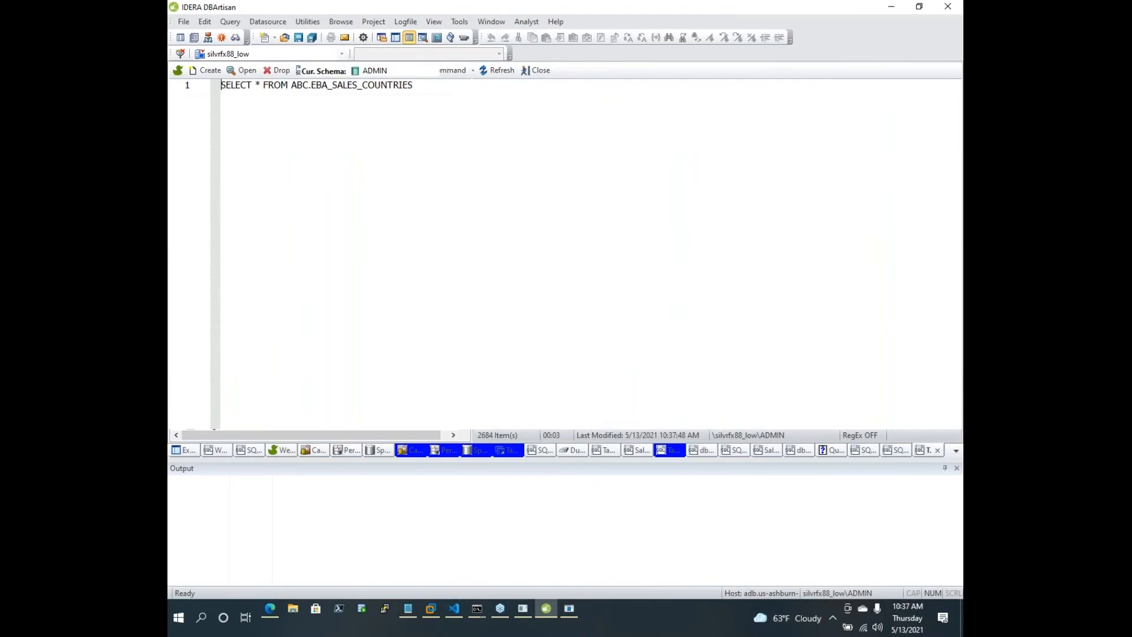
key(F5)
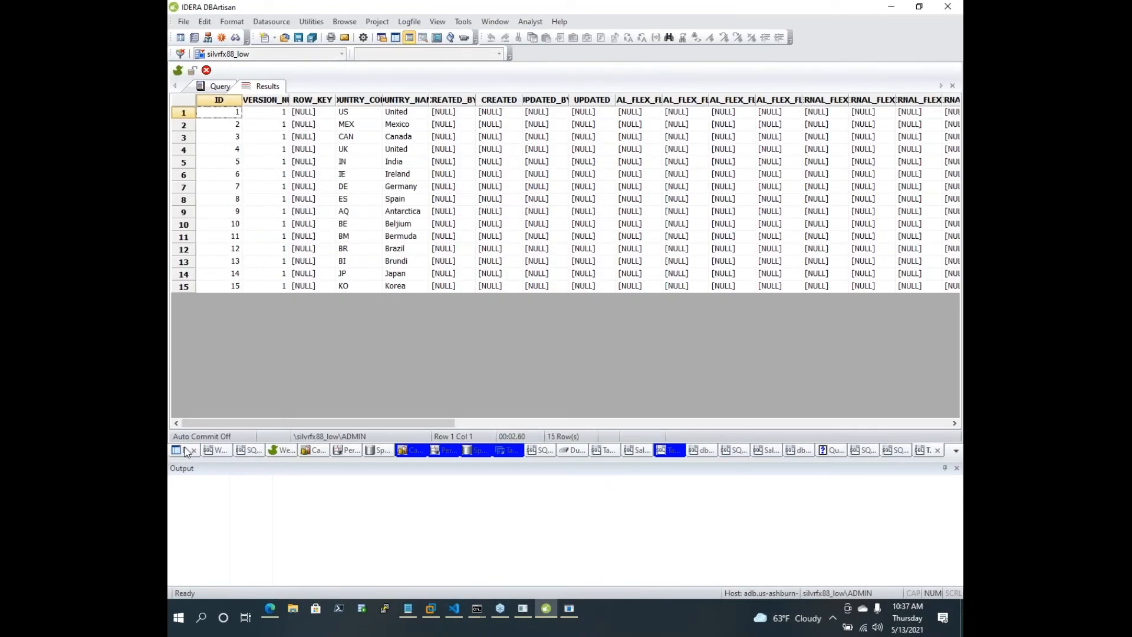
Return to the table list, describe the EBA_SALES_COUNTRIES table, and close the description
click(180, 450)
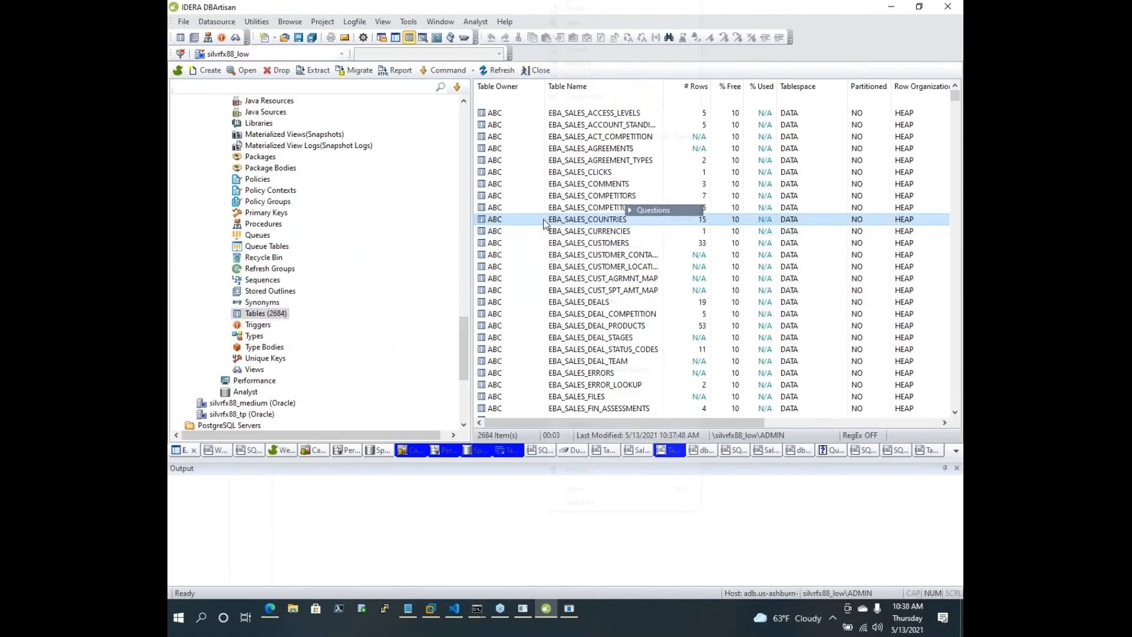
right_click(543, 220)
click(557, 219)
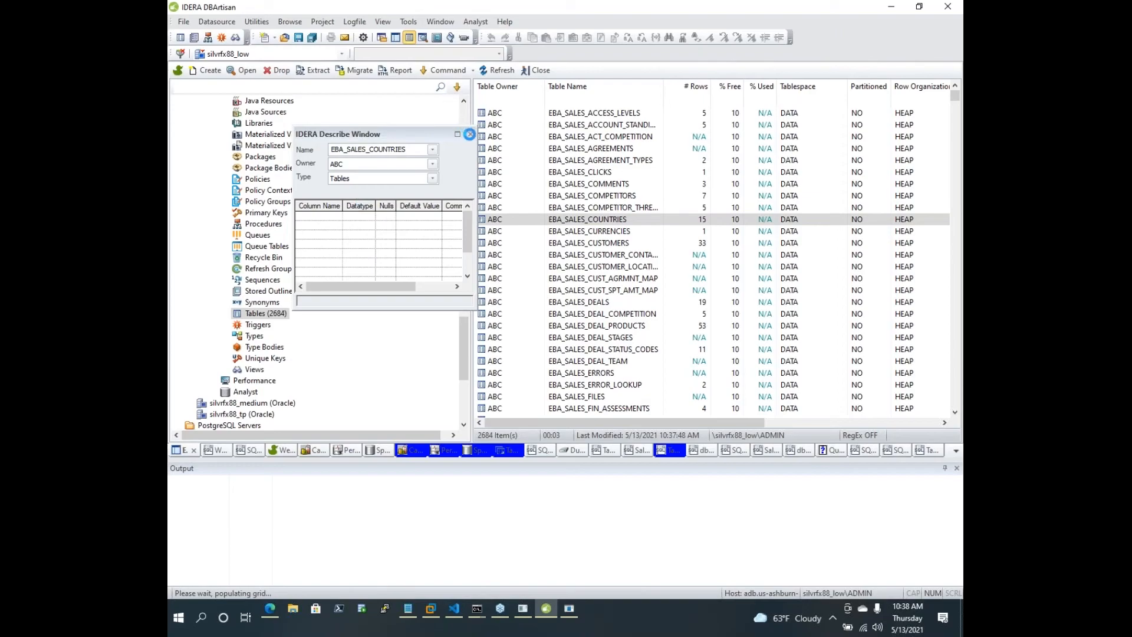
click(469, 134)
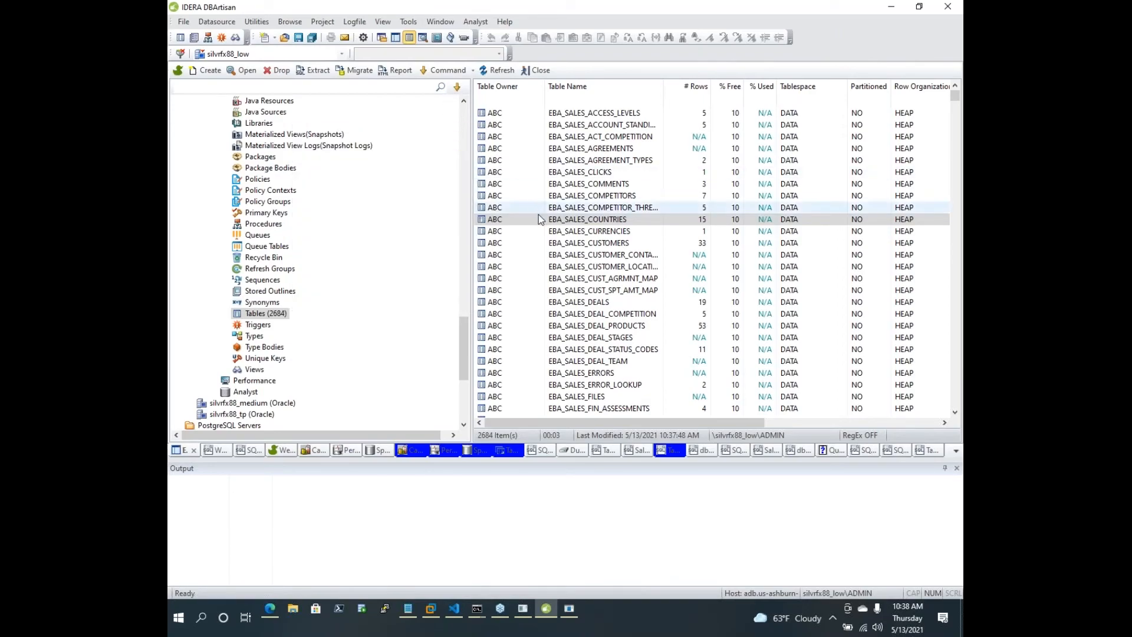
Review the Reorganize options for the EBA_SALES_CUSTOMER_CONTACTS table, cancel without executing, and list the schema's queues
click(559, 258)
right_click(559, 263)
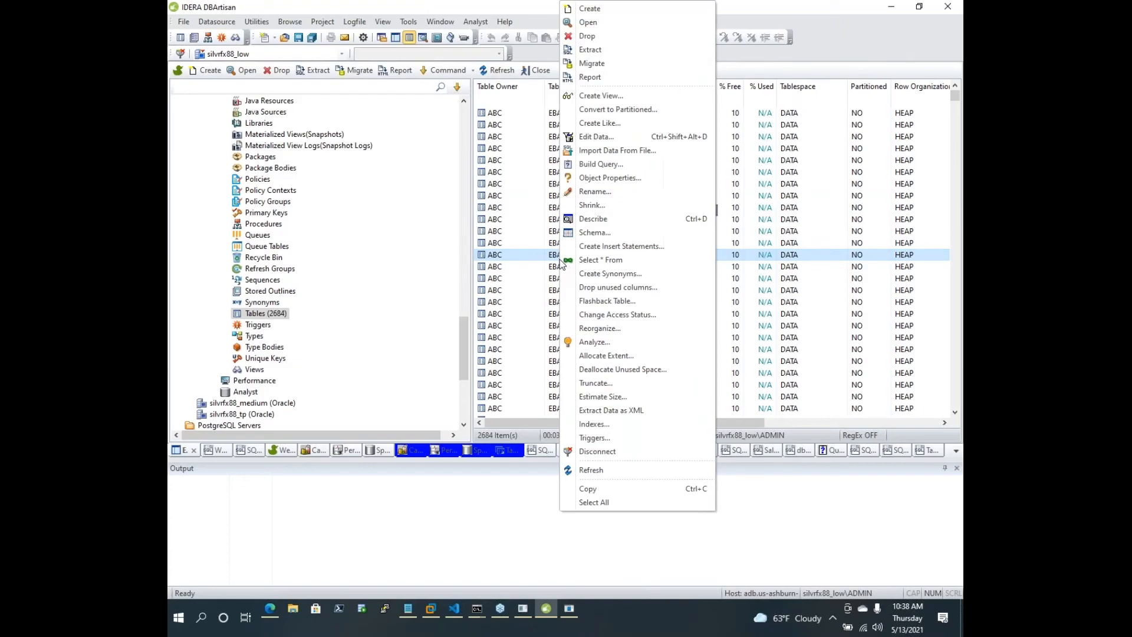
click(621, 327)
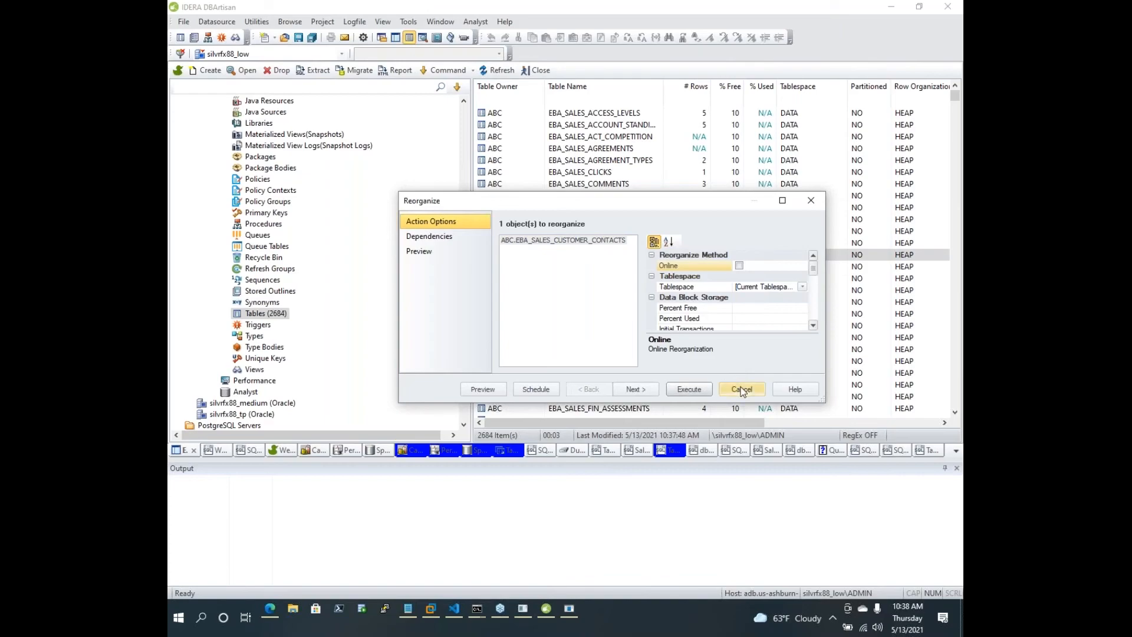
click(741, 389)
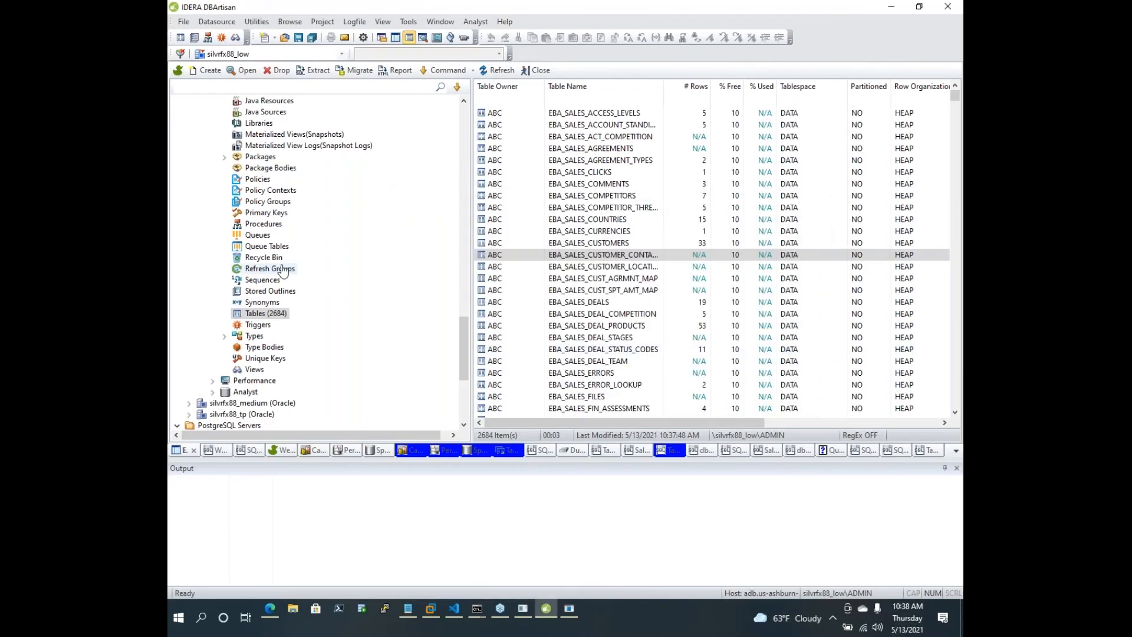
click(258, 234)
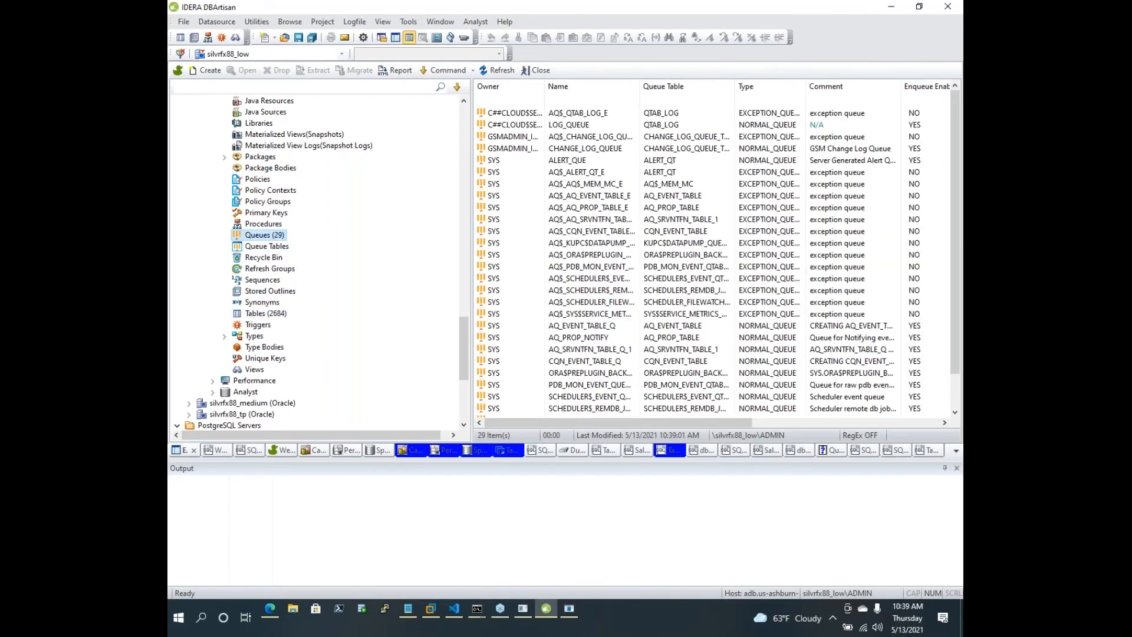
Collapse the expanded datasource tree so that only the top-level server type folders from DB2 to PostgreSQL remain shown
scroll(318, 262, up, 6)
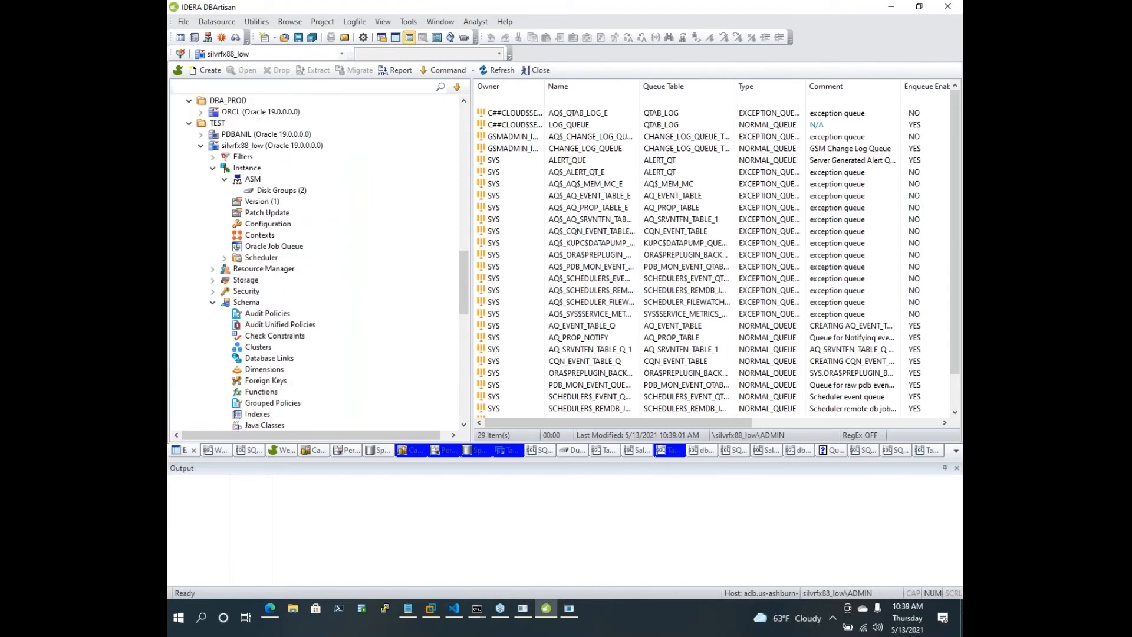
click(189, 122)
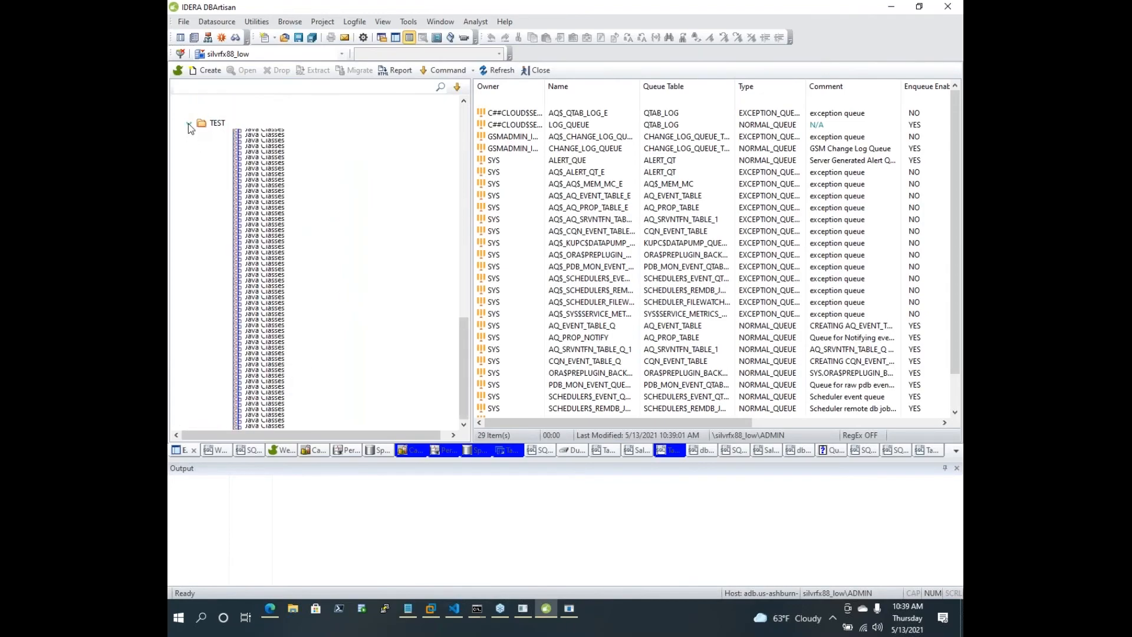
click(178, 157)
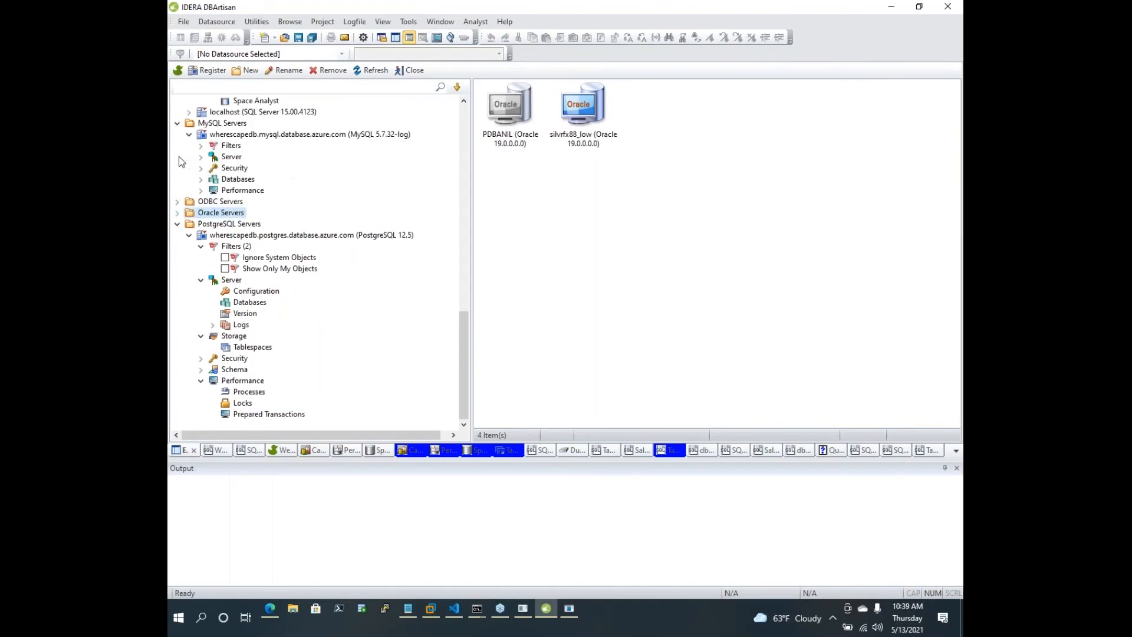
scroll(268, 247, up, 15)
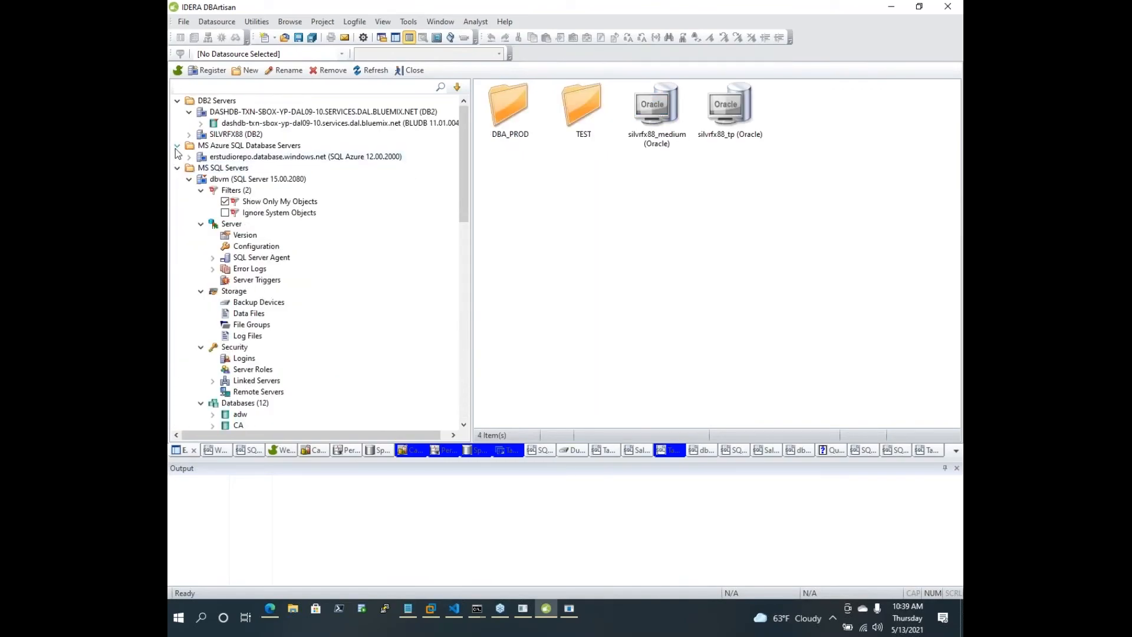
click(177, 145)
click(178, 157)
click(177, 201)
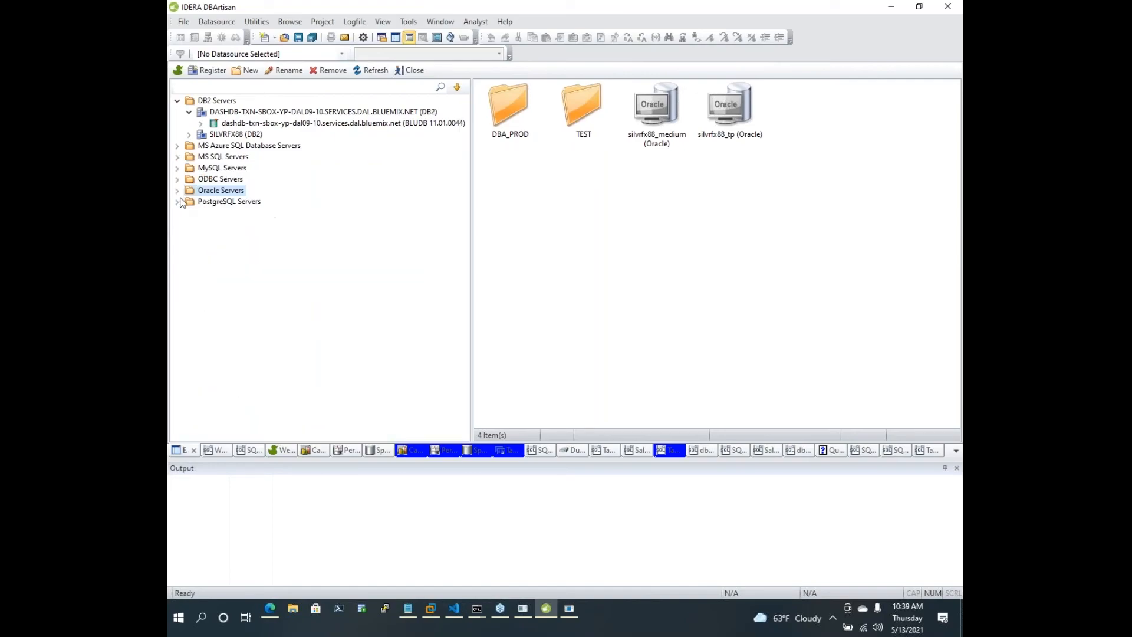
click(188, 111)
click(177, 101)
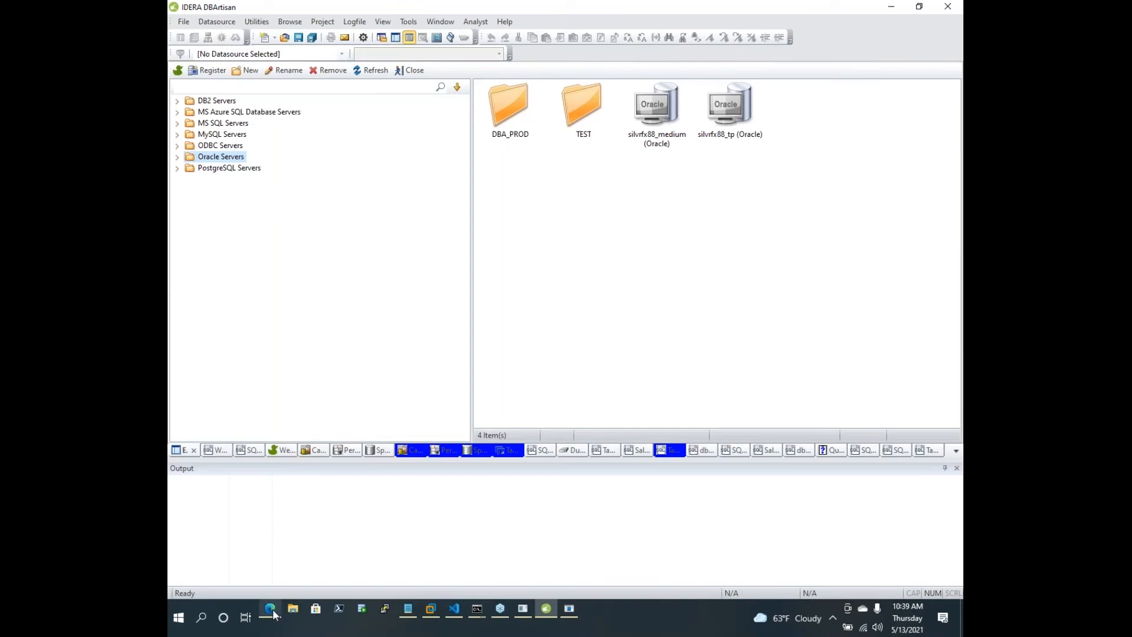
Switch to the Edge browser, load idera.com, and open the DB PowerStudio product page
mouse_move(274, 614)
click(277, 553)
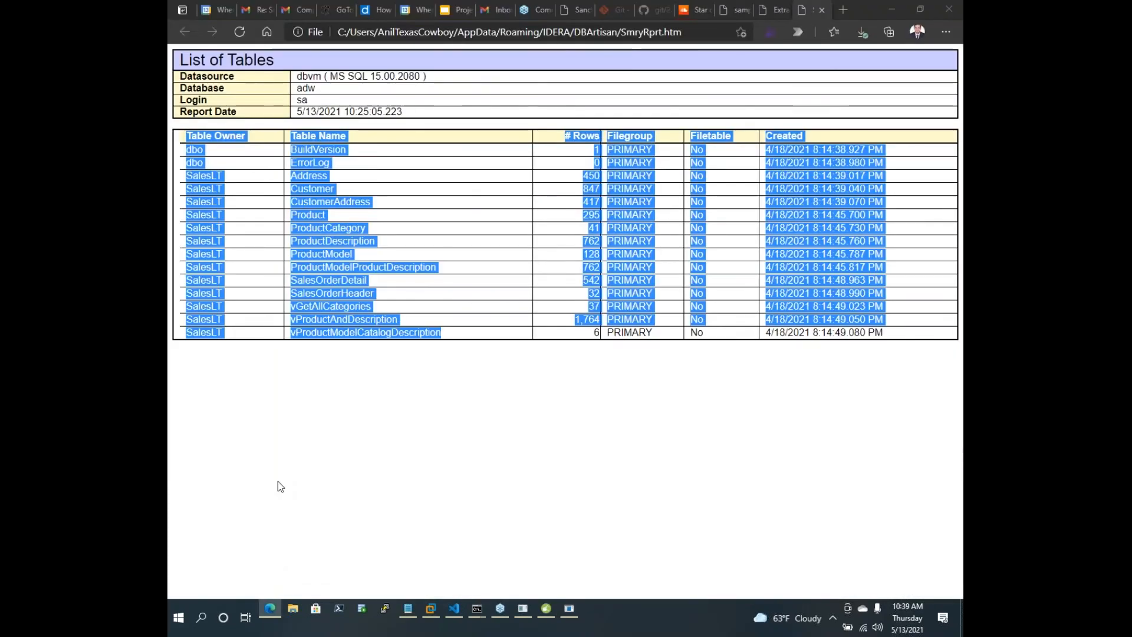
click(426, 36)
text(idera.com)
key(Return)
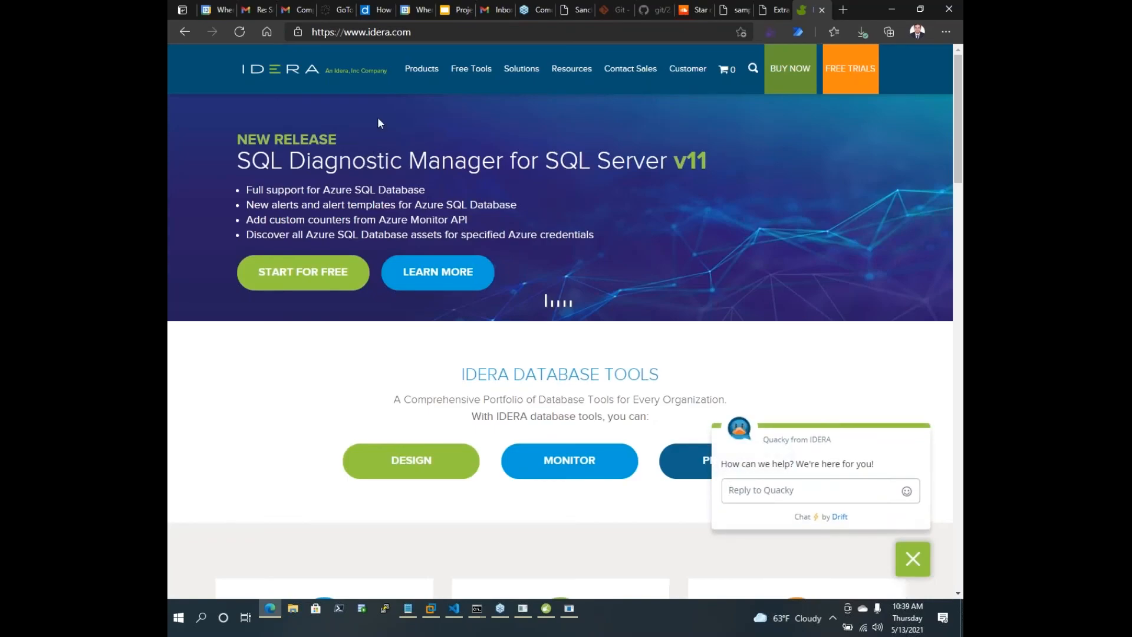
mouse_move(424, 75)
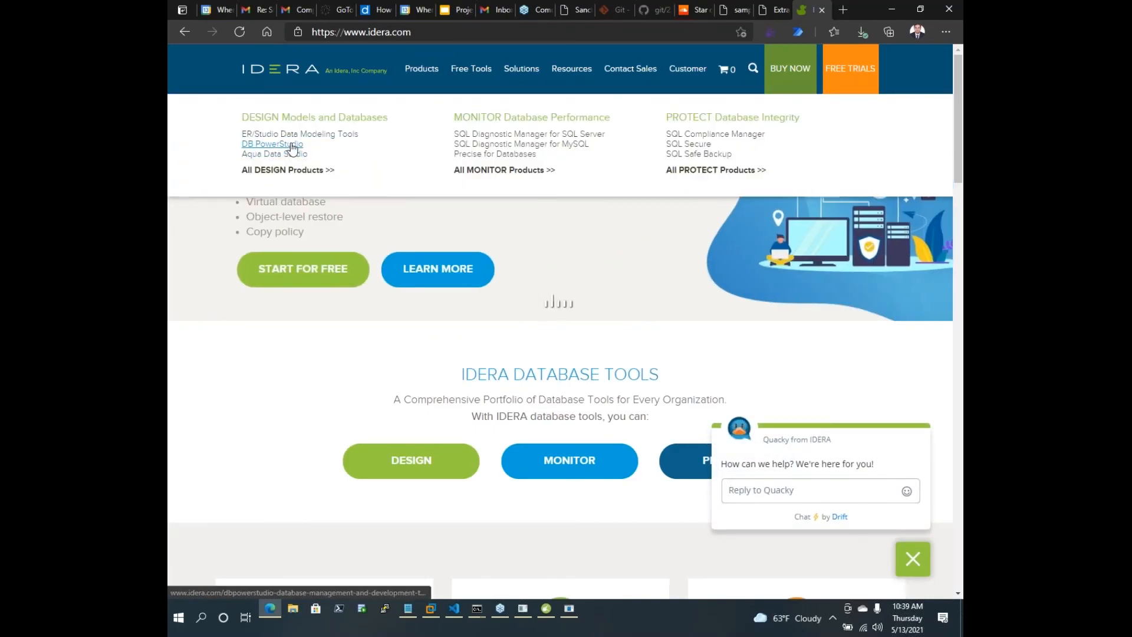
click(293, 147)
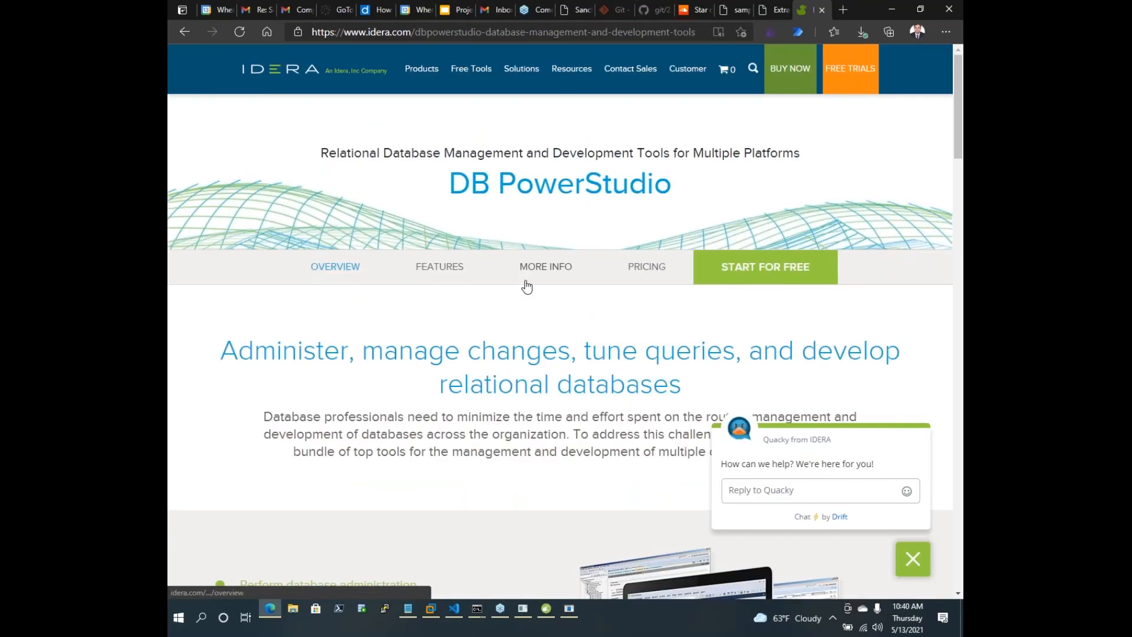
Examine the DB PowerStudio overview for its capabilities, the four bundled tools, the Developer and DBA editions, and the supported database platforms
scroll(482, 334, down, 8)
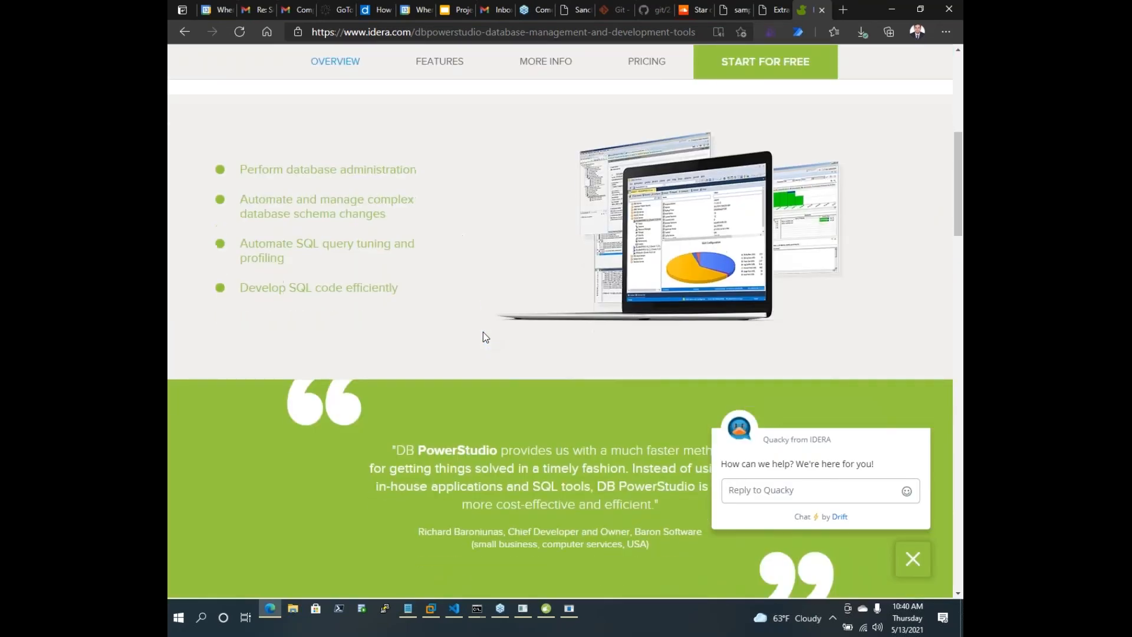
scroll(483, 334, down, 6)
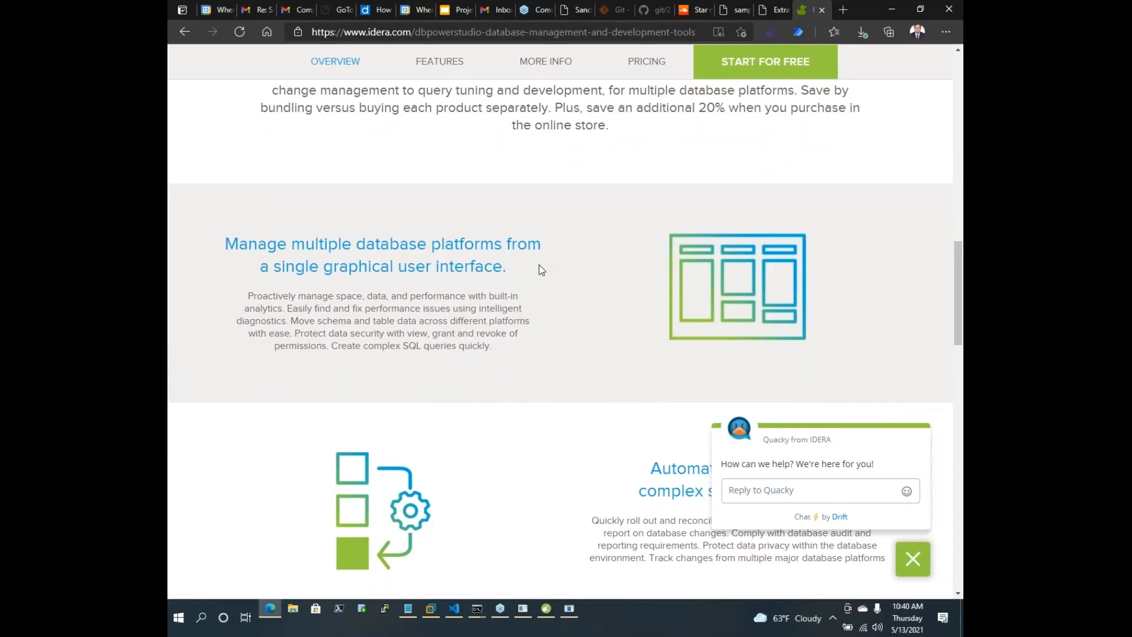
scroll(541, 270, down, 3)
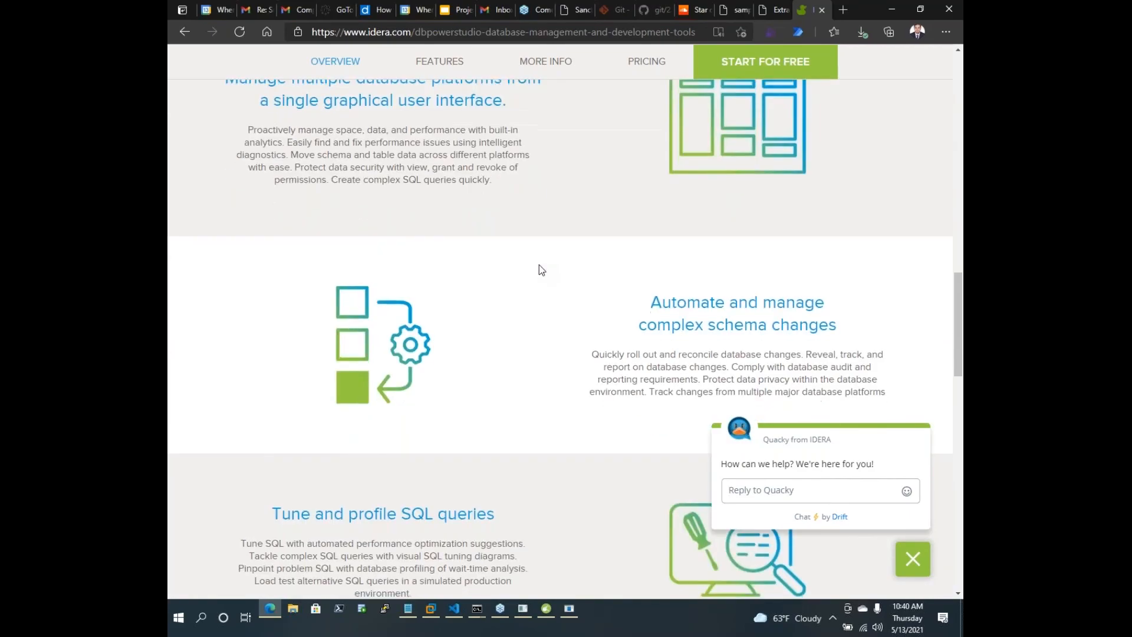
scroll(541, 270, down, 2)
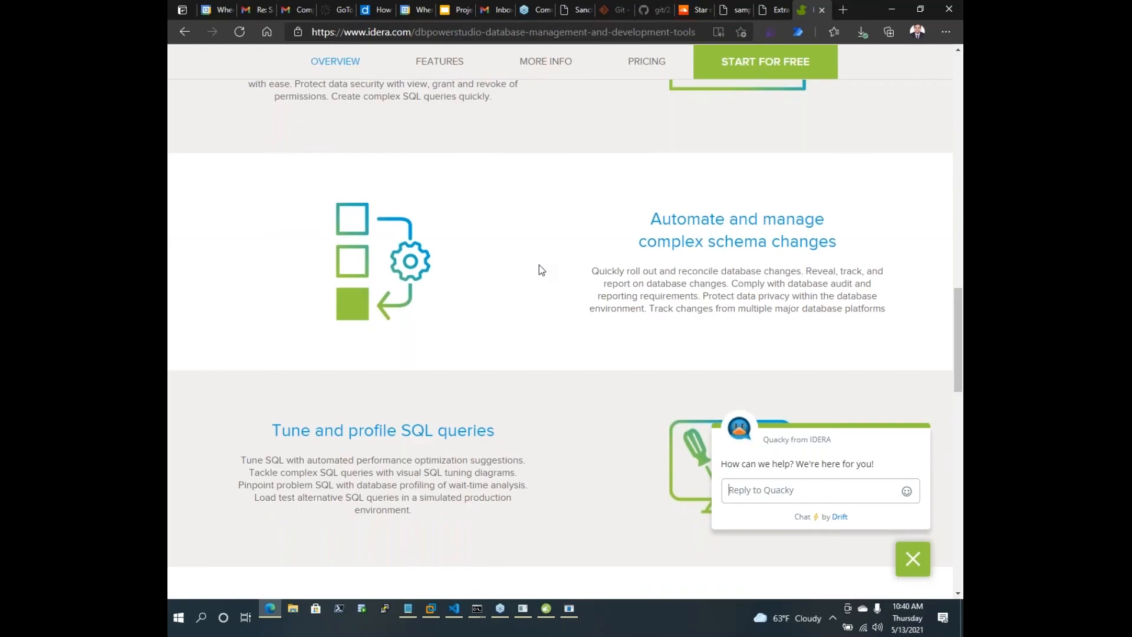
scroll(541, 270, down, 3)
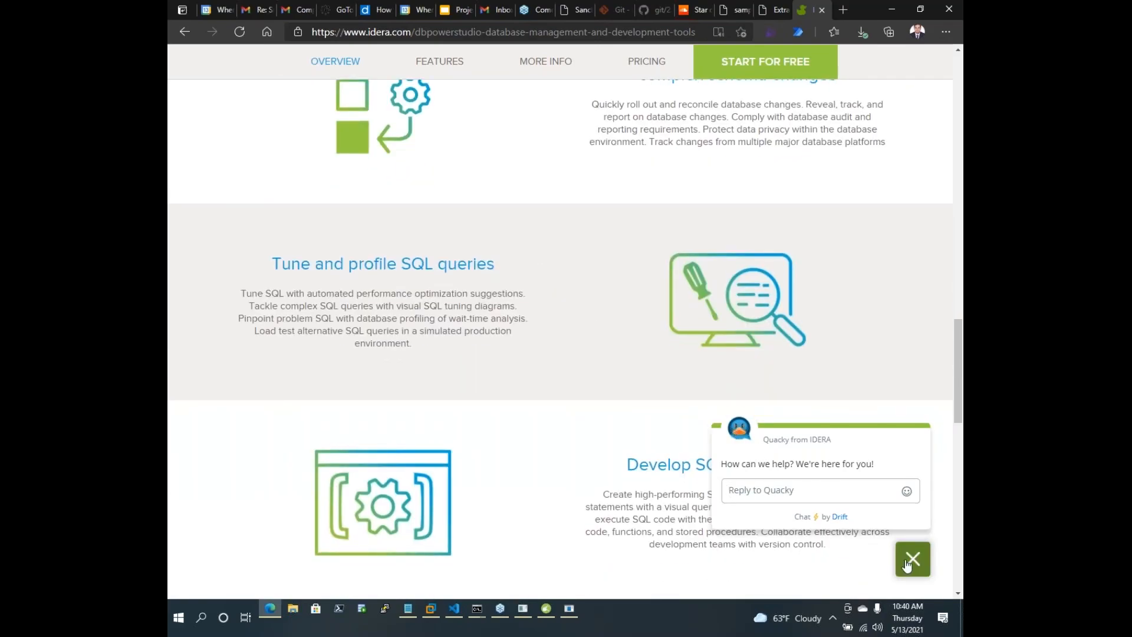
scroll(593, 367, down, 4)
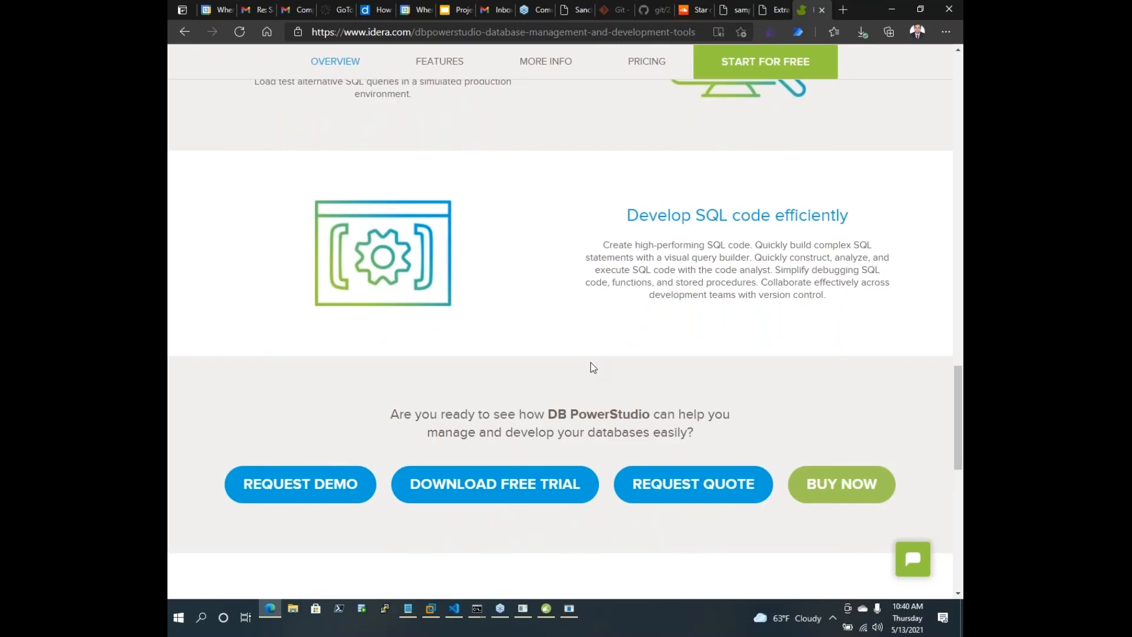
scroll(593, 367, down, 4)
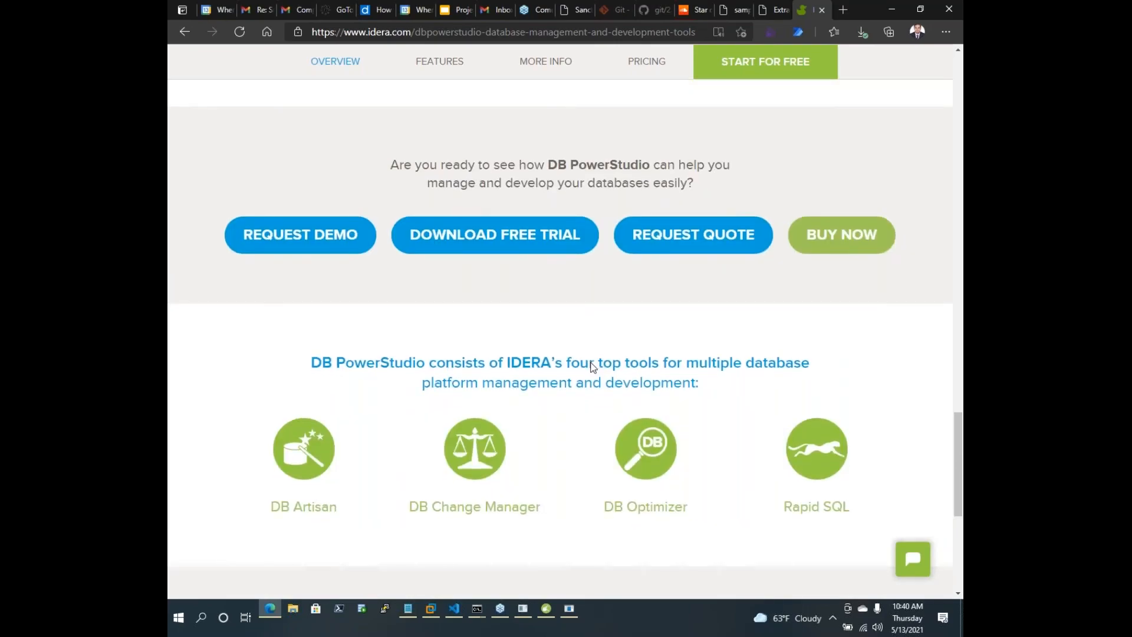
scroll(593, 367, down, 5)
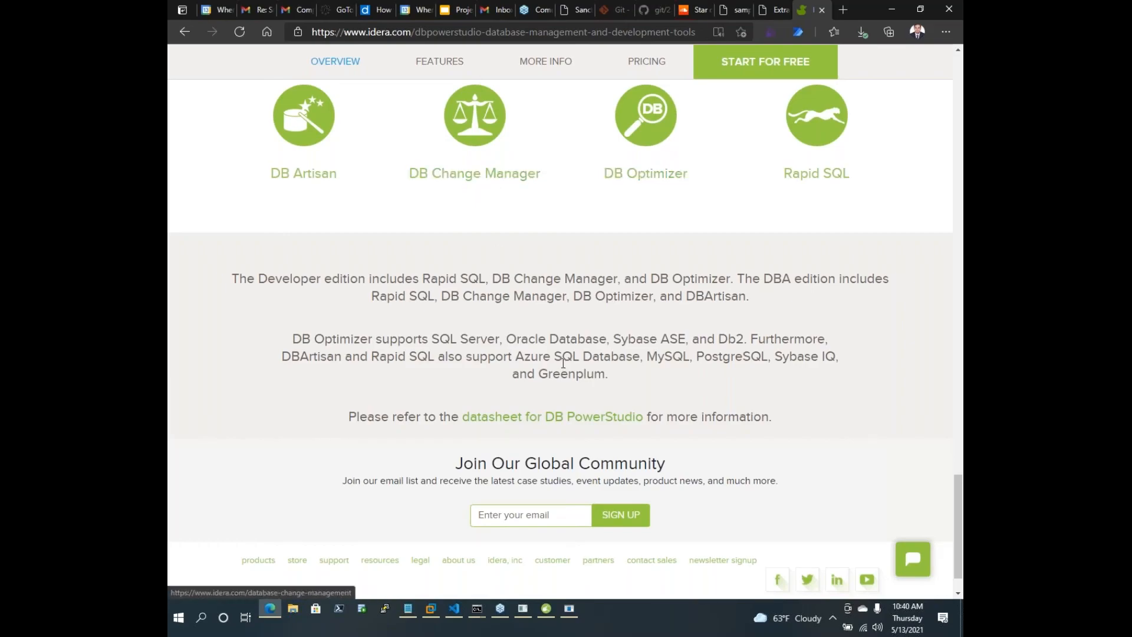
scroll(462, 279, up, 3)
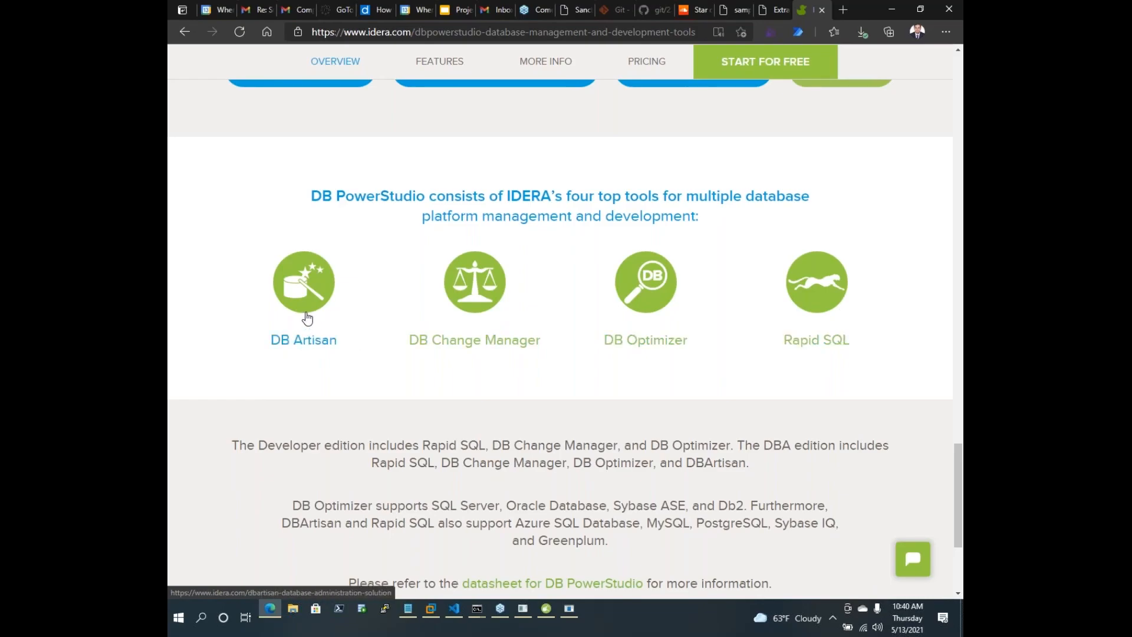
View the DB PowerStudio free trial download form, and open IDERA's overall products page
scroll(543, 337, up, 20)
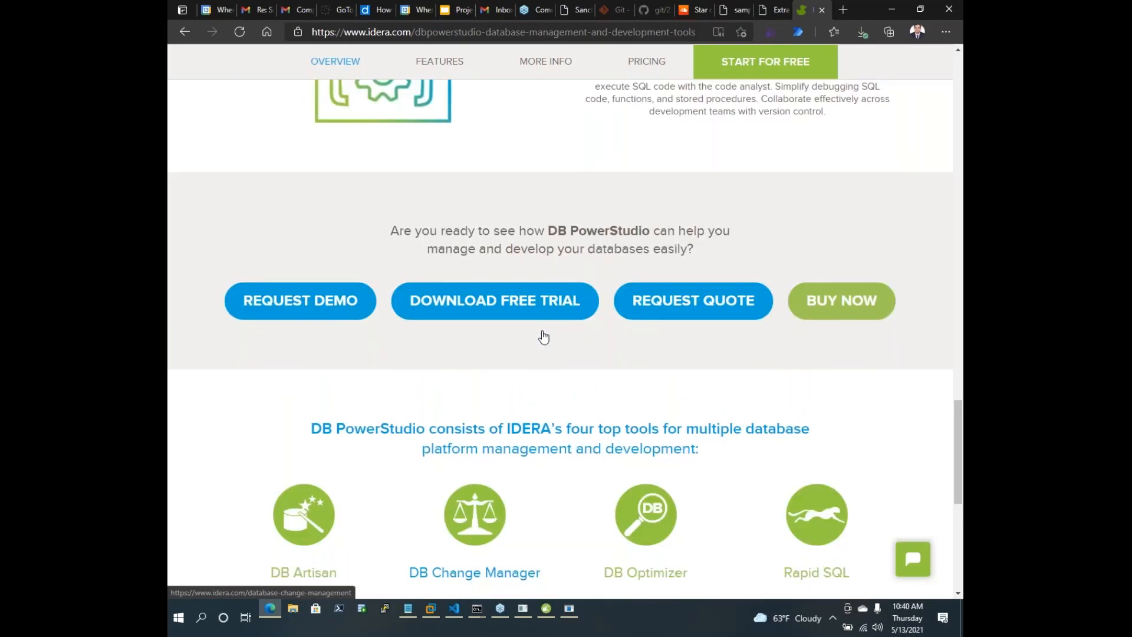
scroll(544, 336, up, 1)
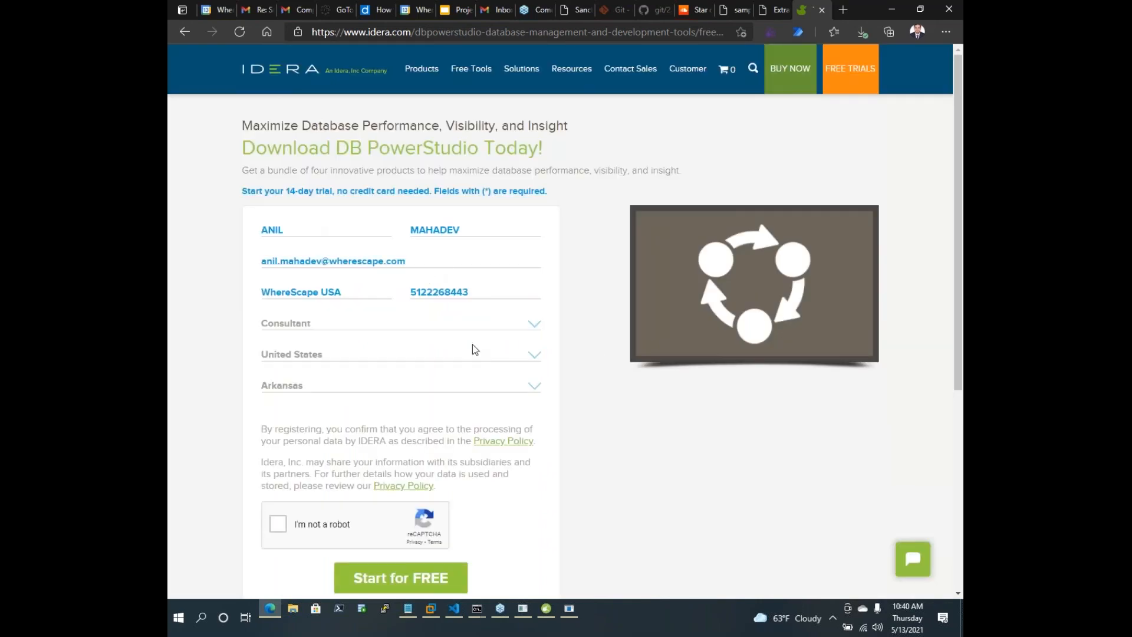
mouse_move(434, 82)
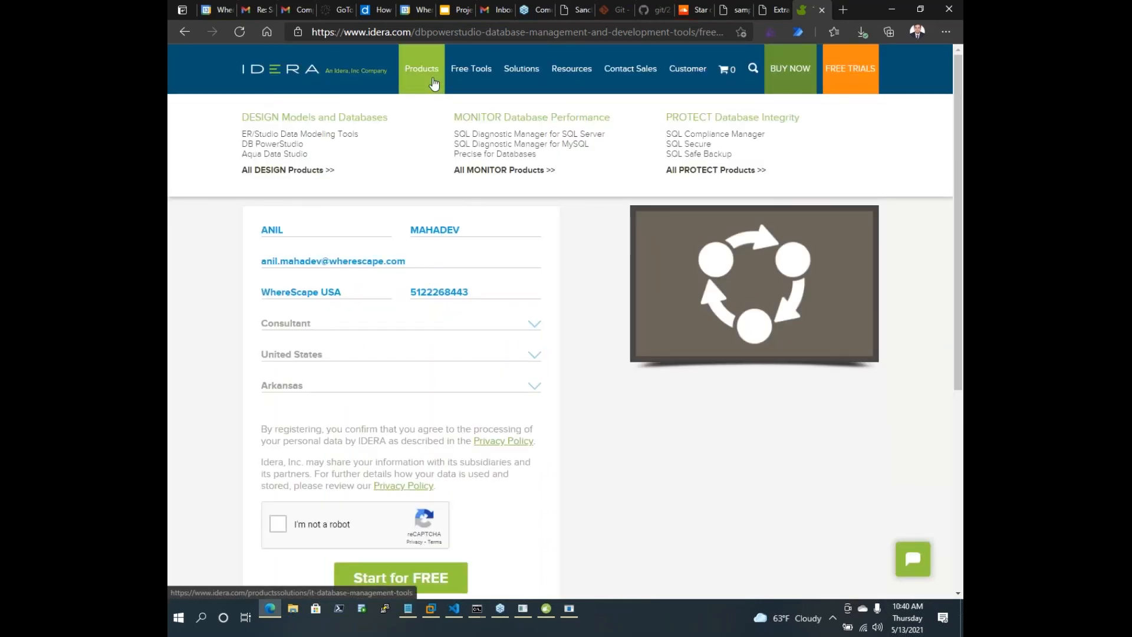
click(433, 82)
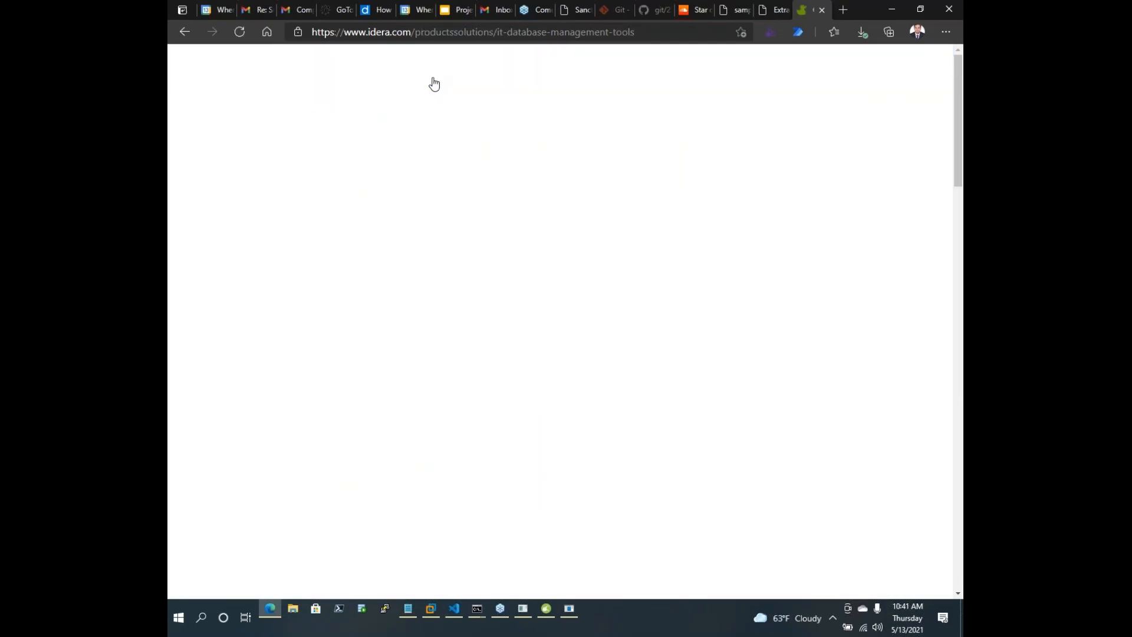